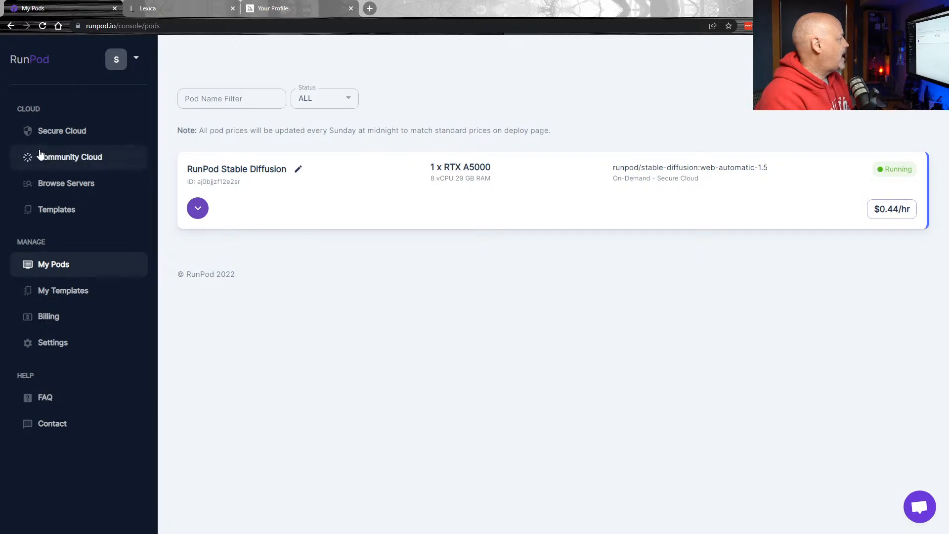
Review Secure Cloud GPU options and RTX A4000 counts, keeping 1x, then return to My Pods.
click(67, 132)
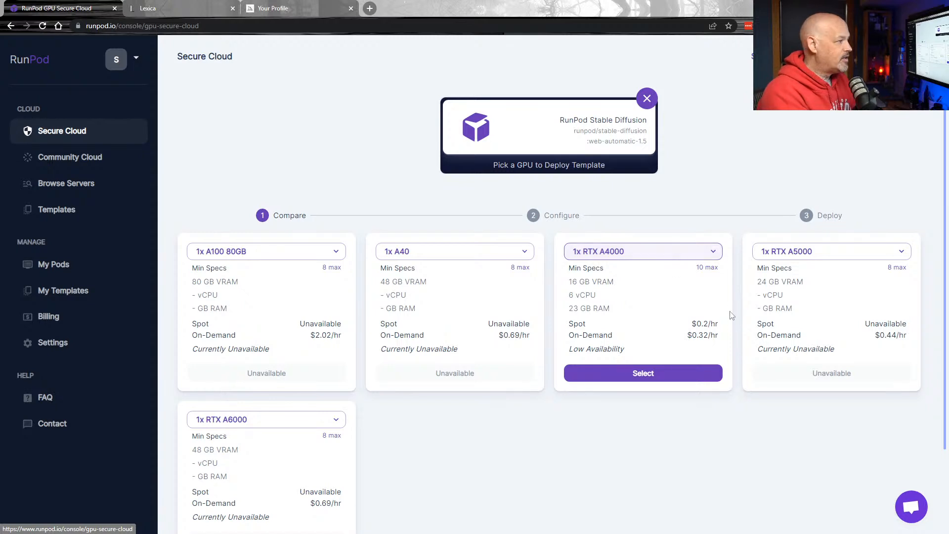
scroll(544, 428, down, 2)
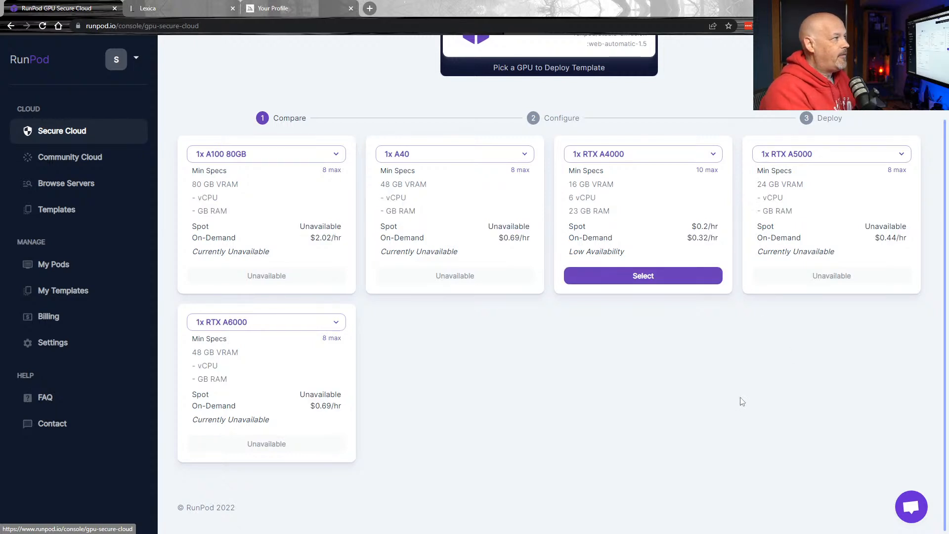
scroll(726, 398, up, 2)
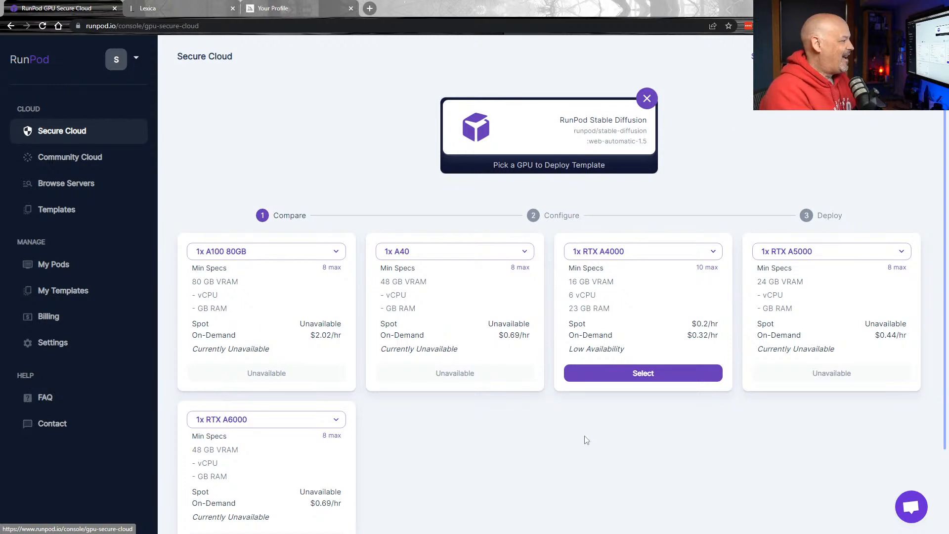
scroll(587, 440, down, 1)
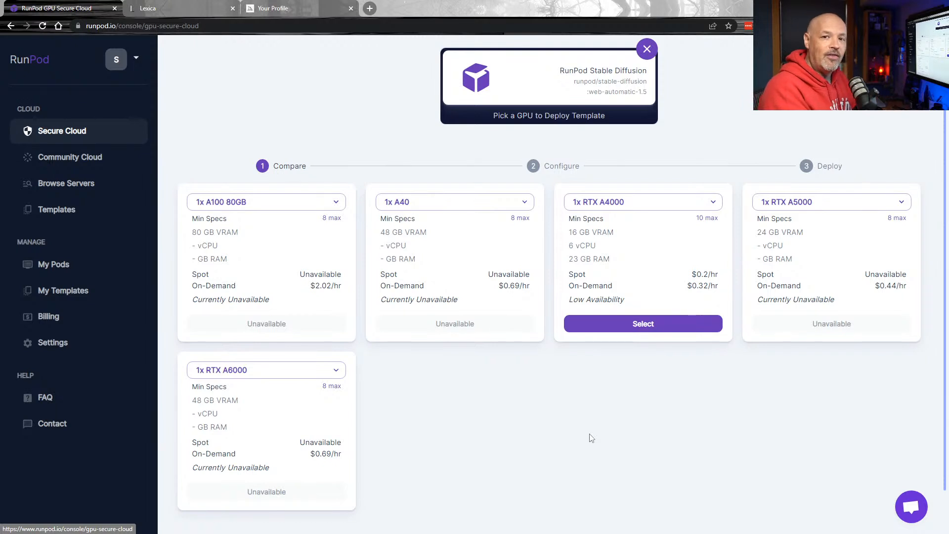
click(646, 203)
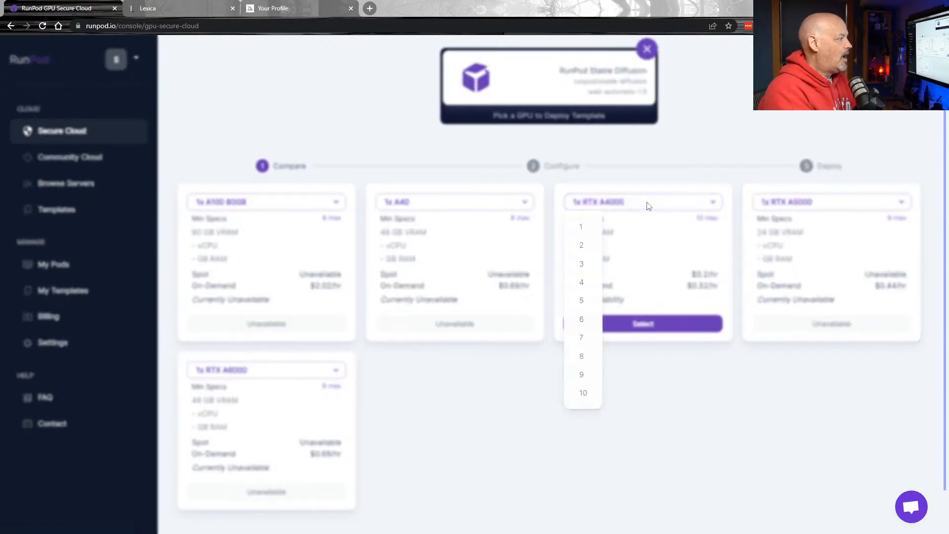
click(676, 405)
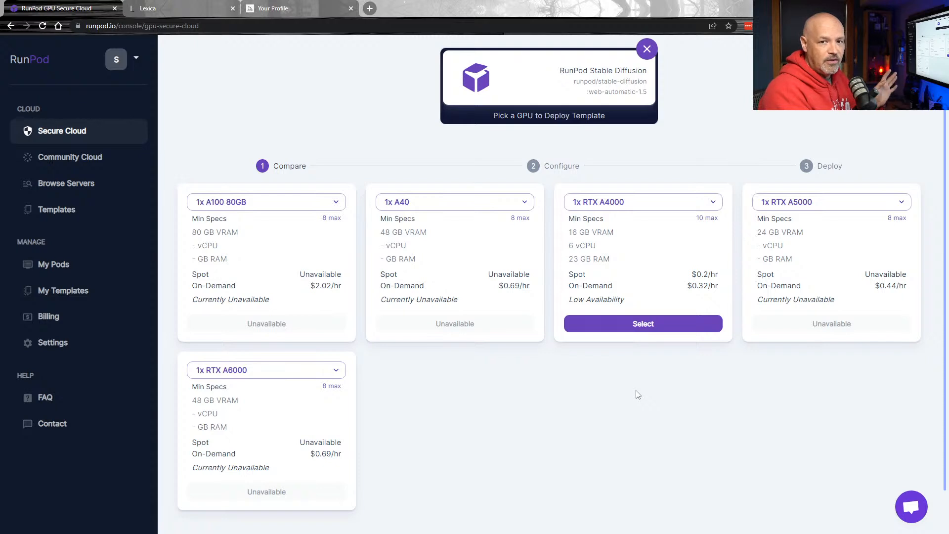
scroll(751, 141, up, 1)
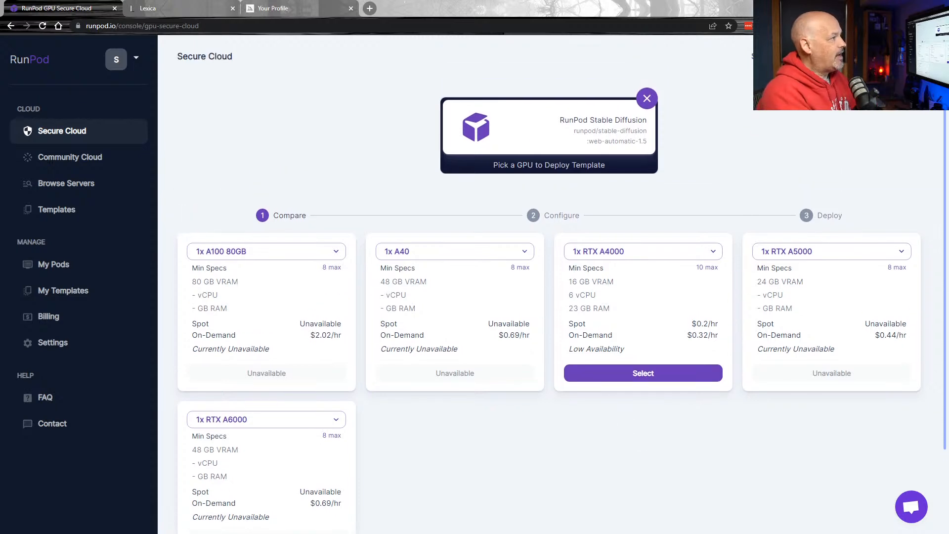
click(59, 264)
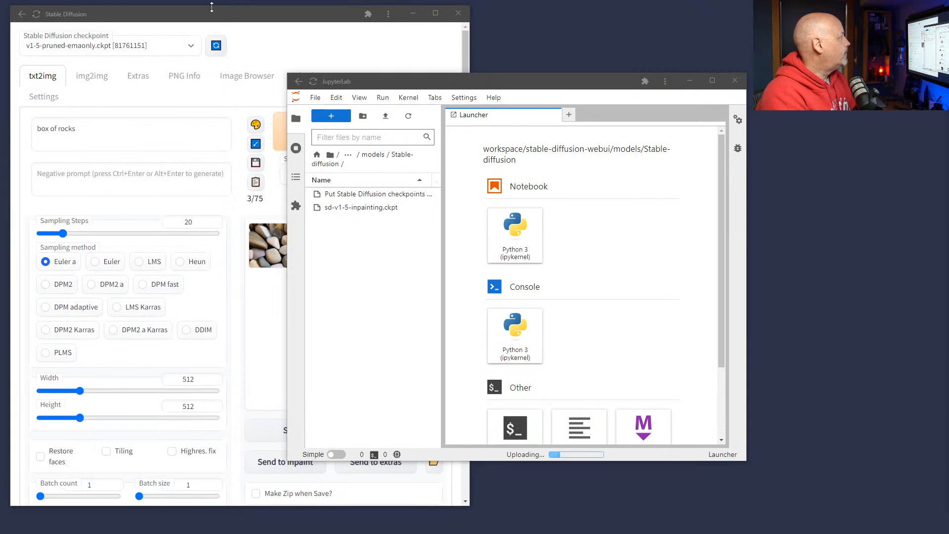
Widen the Stable Diffusion window, move it lower left, and bring JupyterLab to the front.
drag(217, 14, 402, 19)
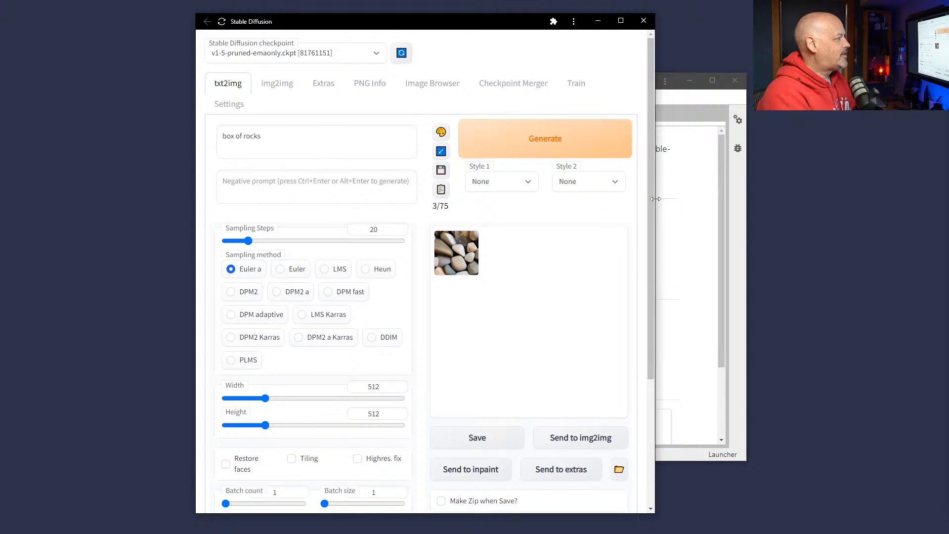
drag(655, 200, 866, 202)
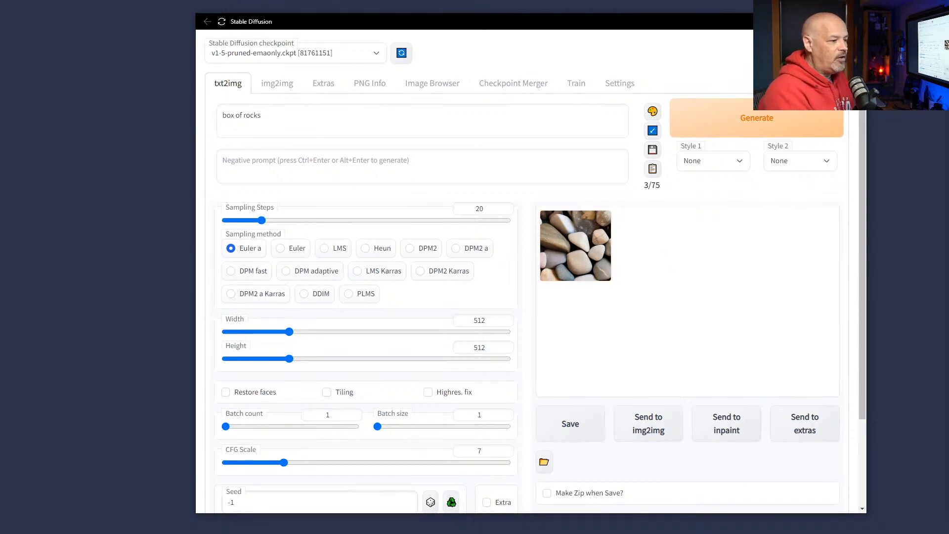
drag(653, 27, 517, 299)
drag(589, 81, 602, 27)
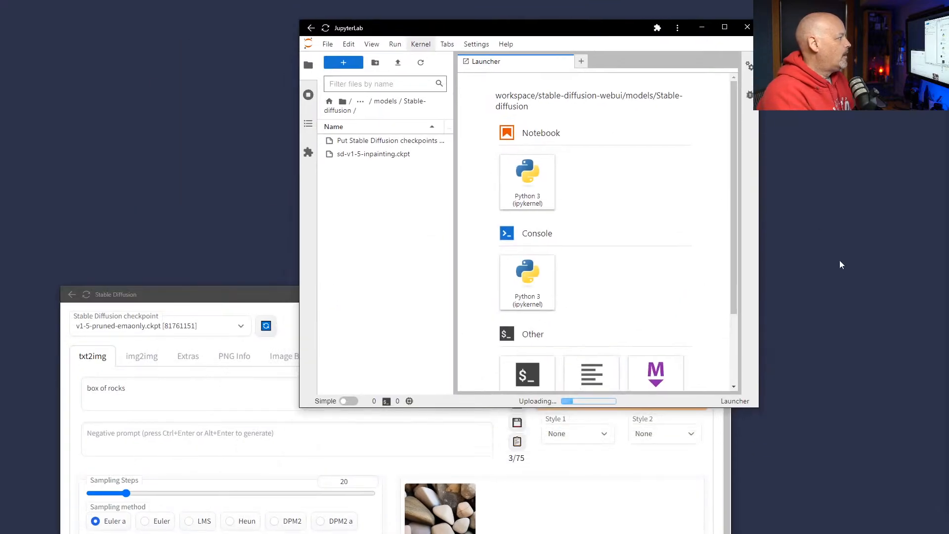
Widen JupyterLab, go up to the webui models folder, and raise Stable Diffusion to the top.
drag(759, 307, 933, 378)
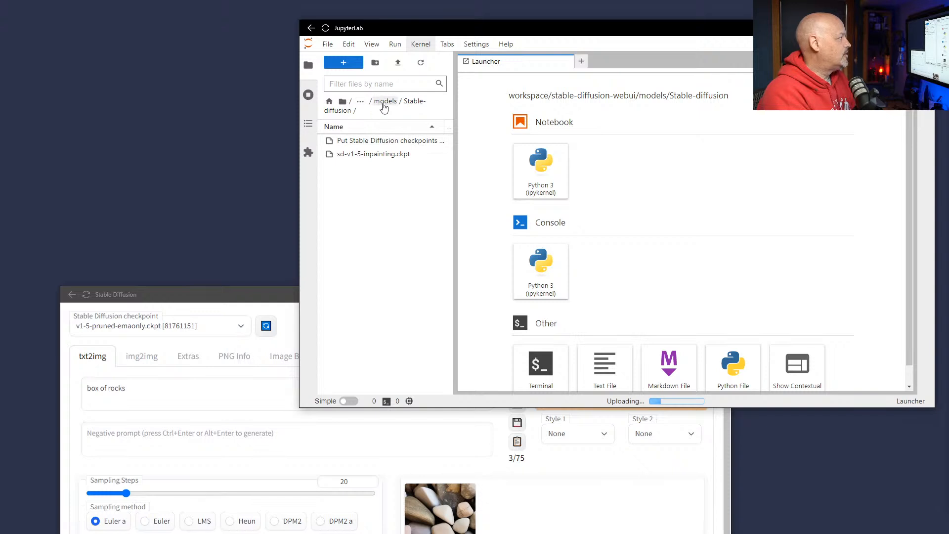
click(359, 104)
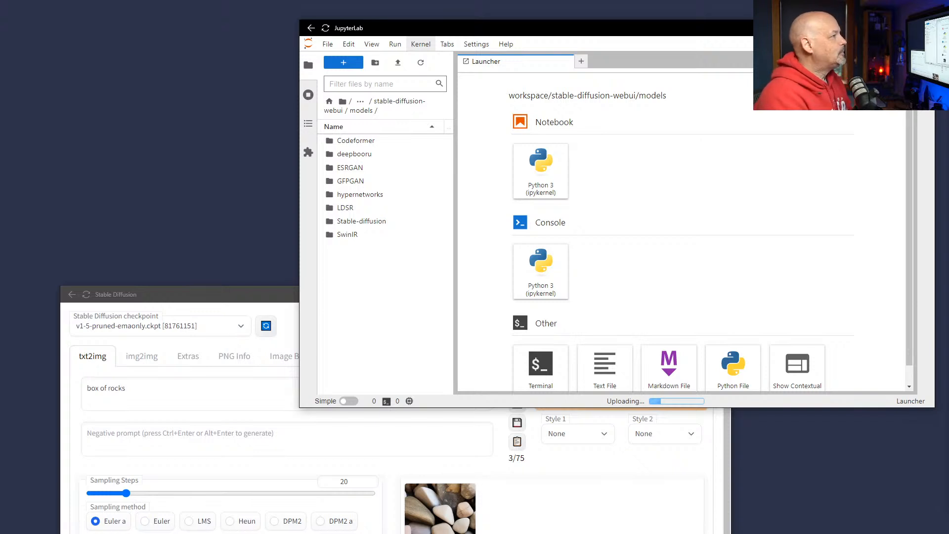
drag(246, 303, 229, 37)
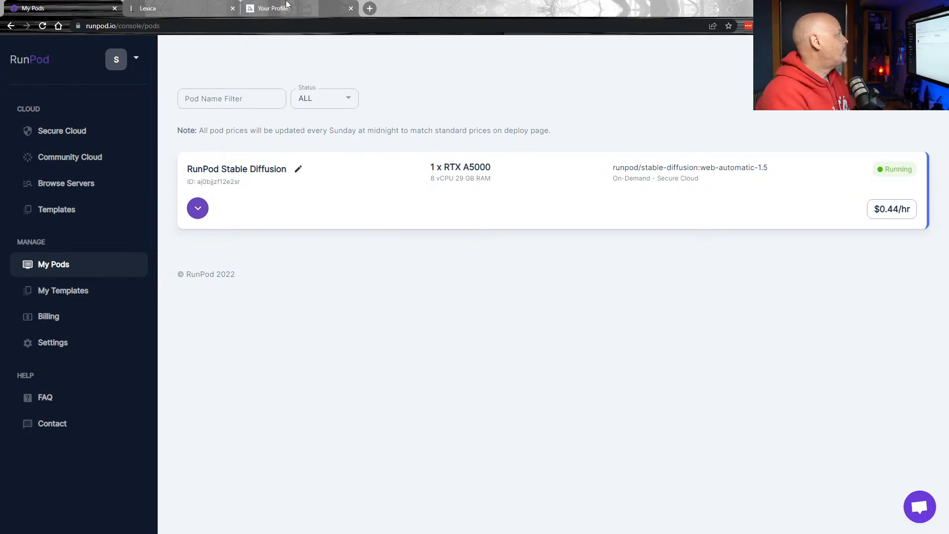
Copy the futuristic exosuit power loader robot prompt in Lexica and close its details.
click(174, 7)
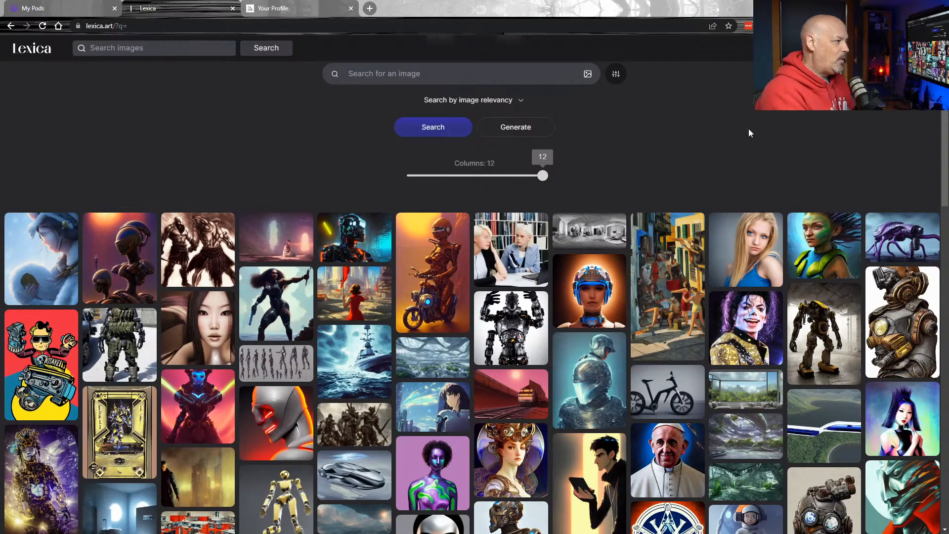
click(824, 324)
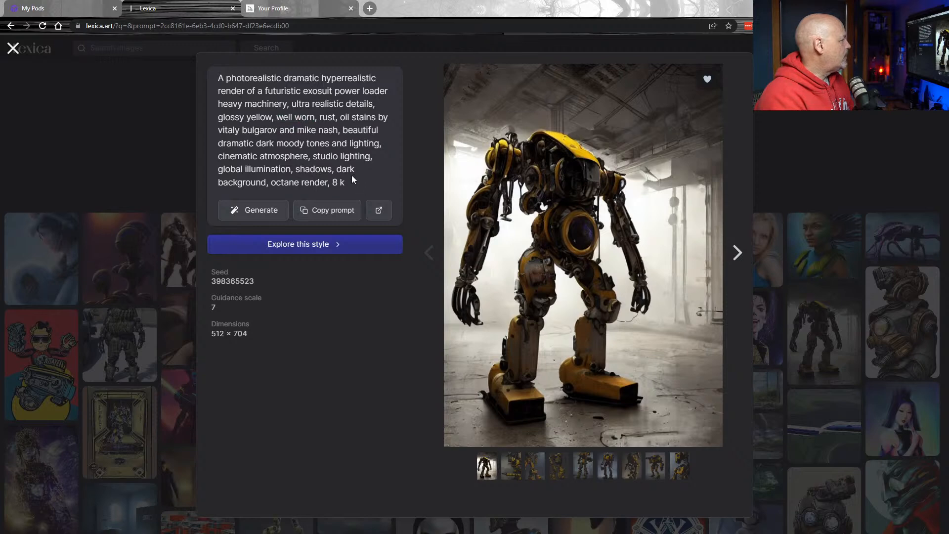
click(328, 210)
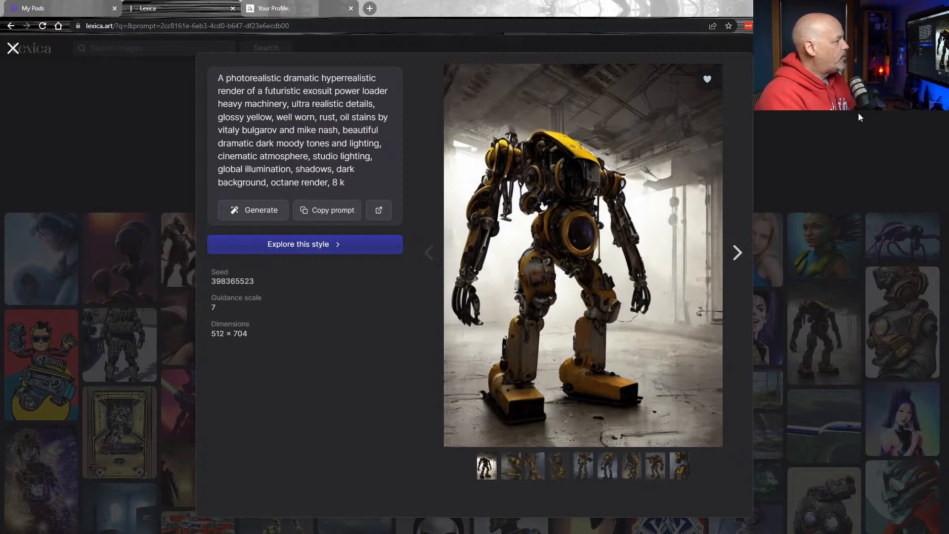
click(837, 130)
scroll(606, 278, down, 5)
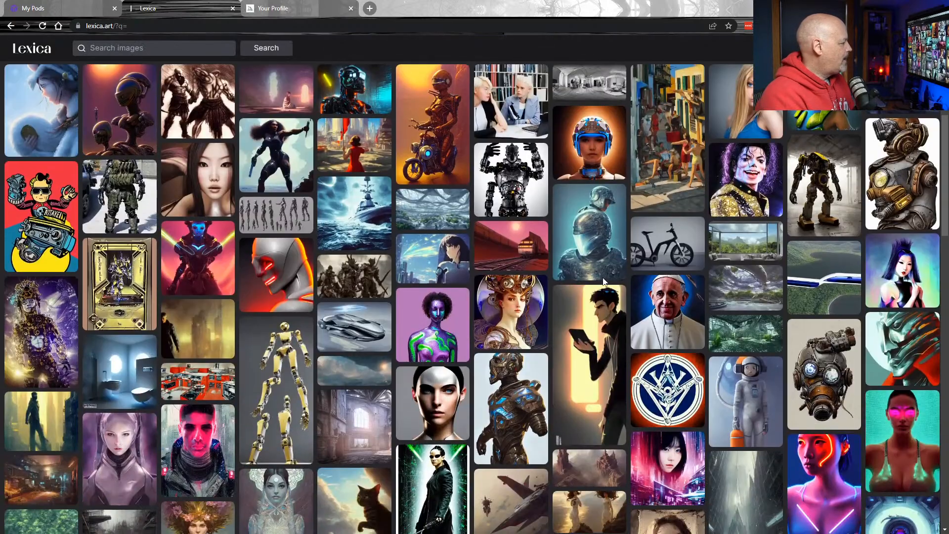
scroll(605, 278, down, 4)
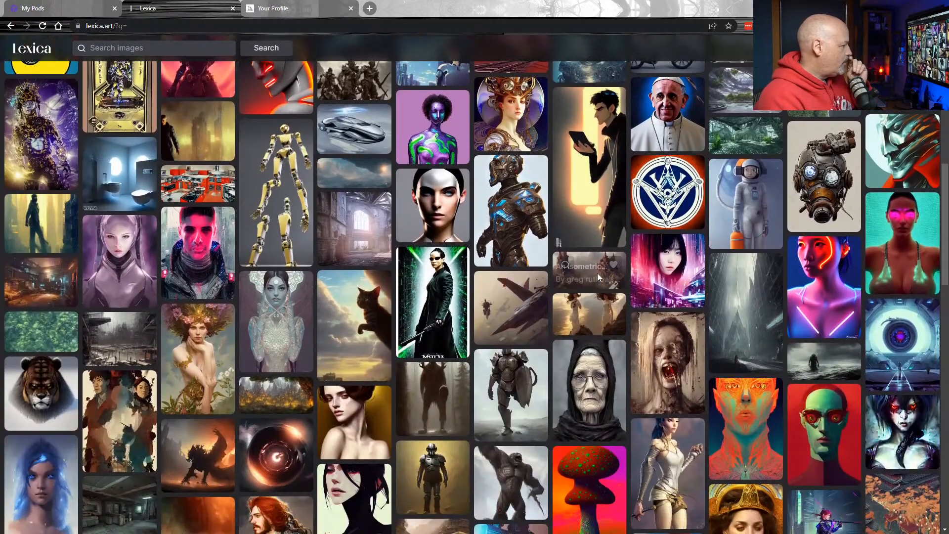
scroll(596, 273, down, 3)
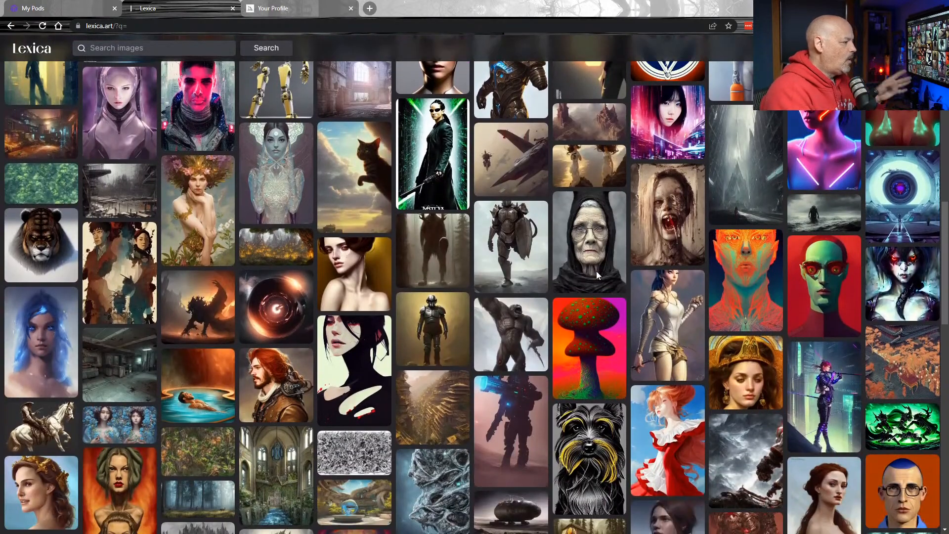
scroll(596, 271, down, 1)
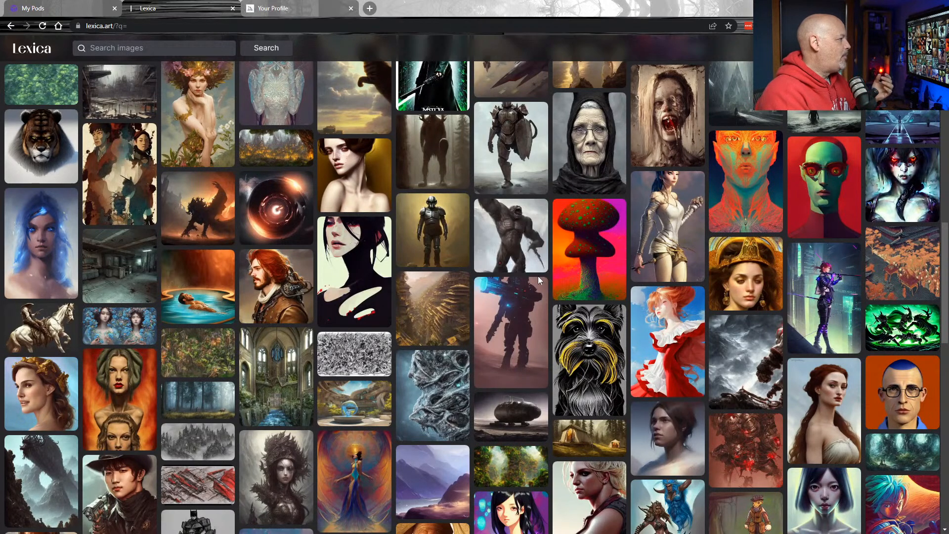
scroll(537, 275, down, 1)
scroll(537, 276, down, 3)
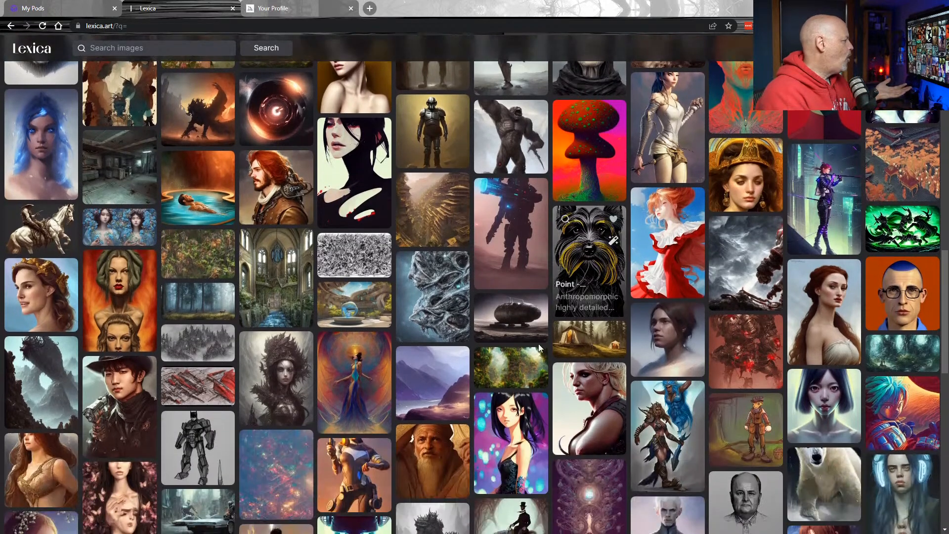
click(349, 282)
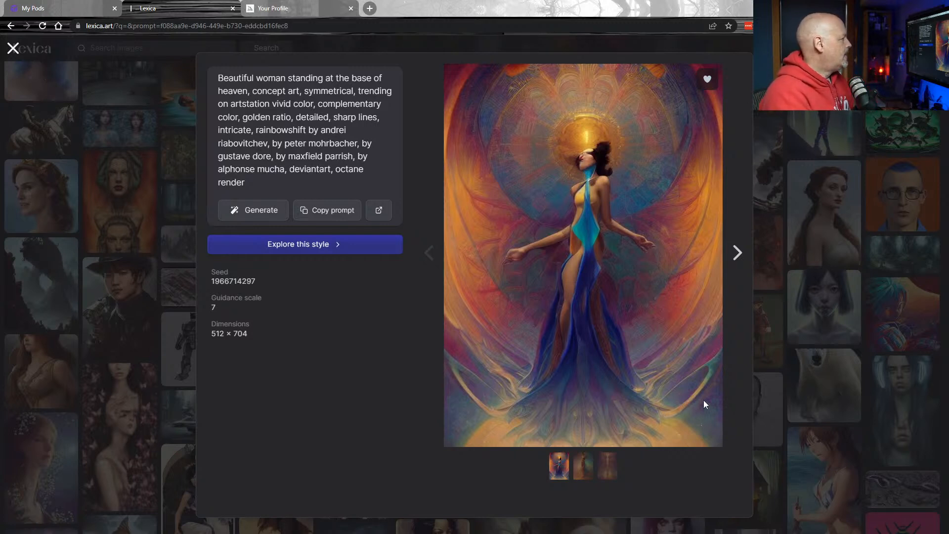
drag(321, 183, 355, 175)
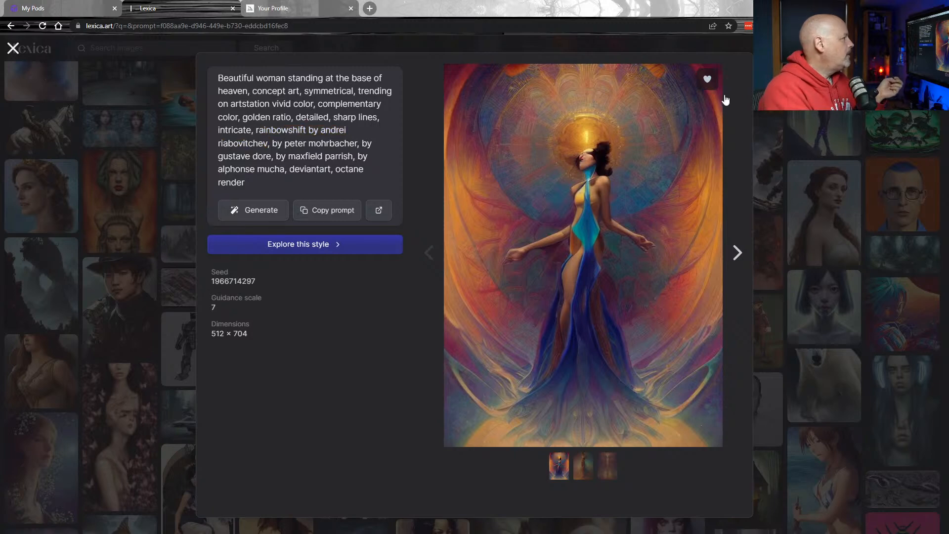
click(13, 48)
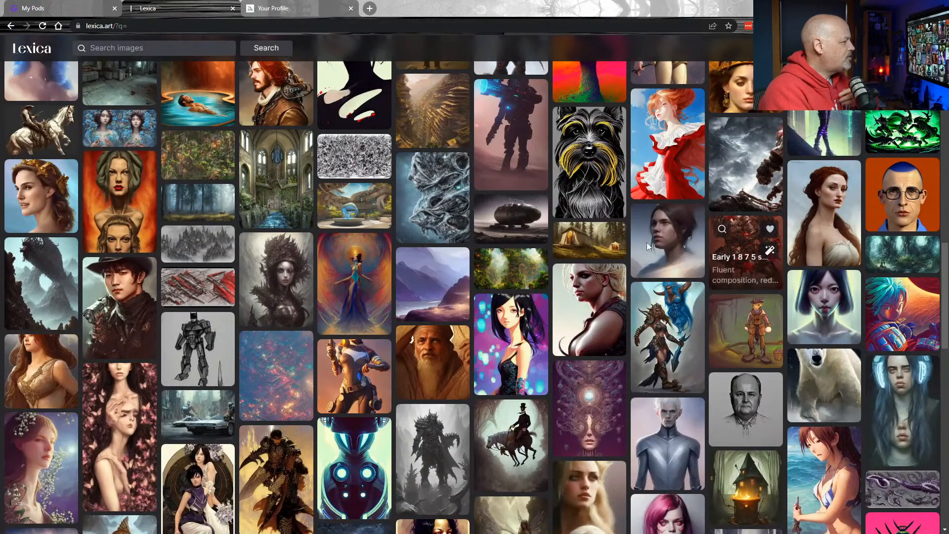
scroll(528, 204, down, 2)
scroll(528, 204, down, 2)
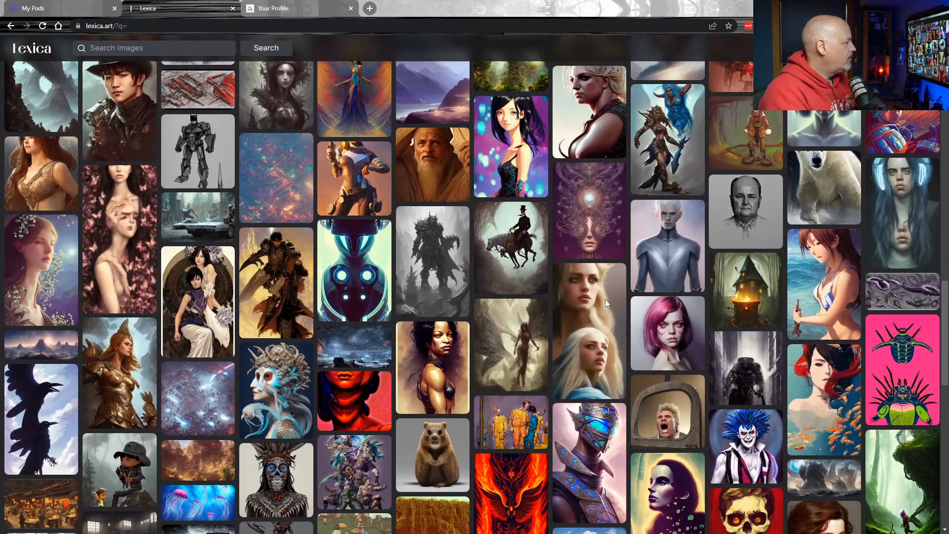
click(588, 330)
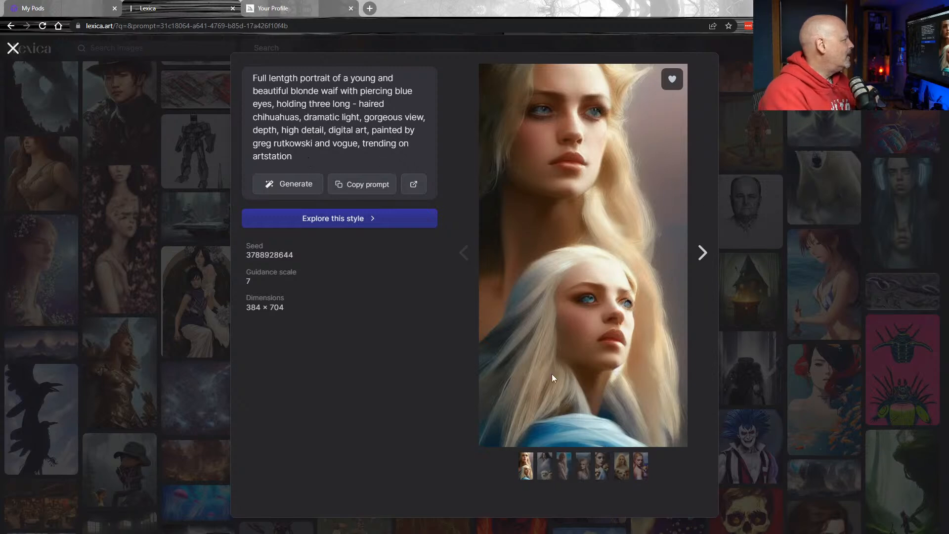
key(Escape)
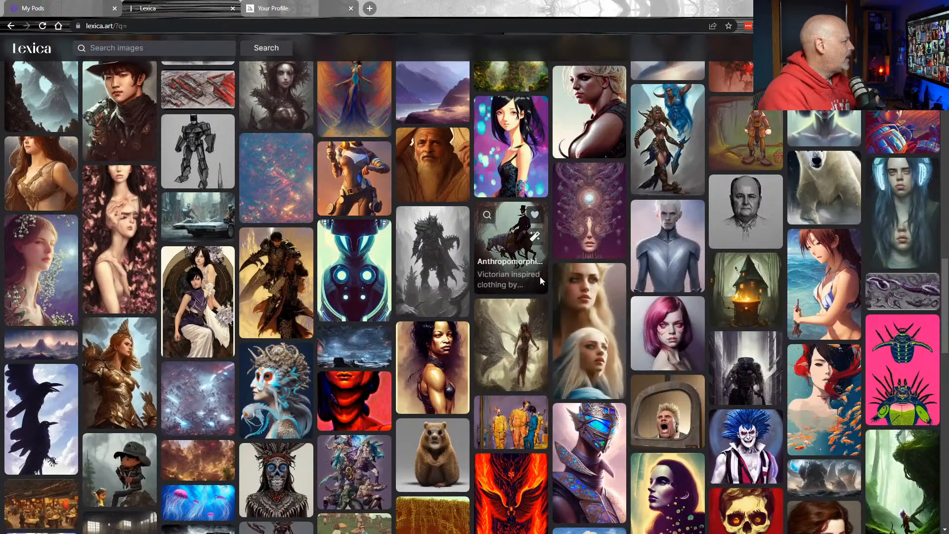
scroll(505, 275, down, 3)
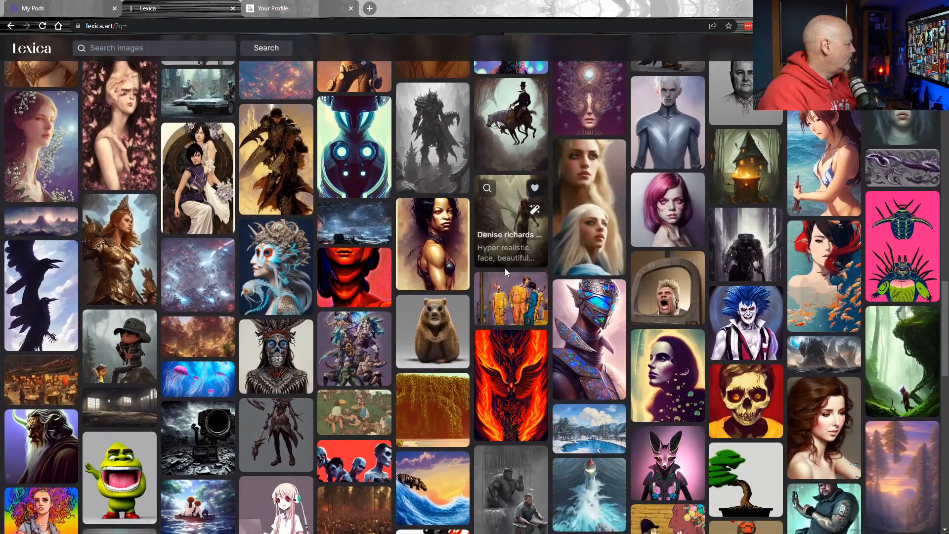
scroll(519, 255, down, 3)
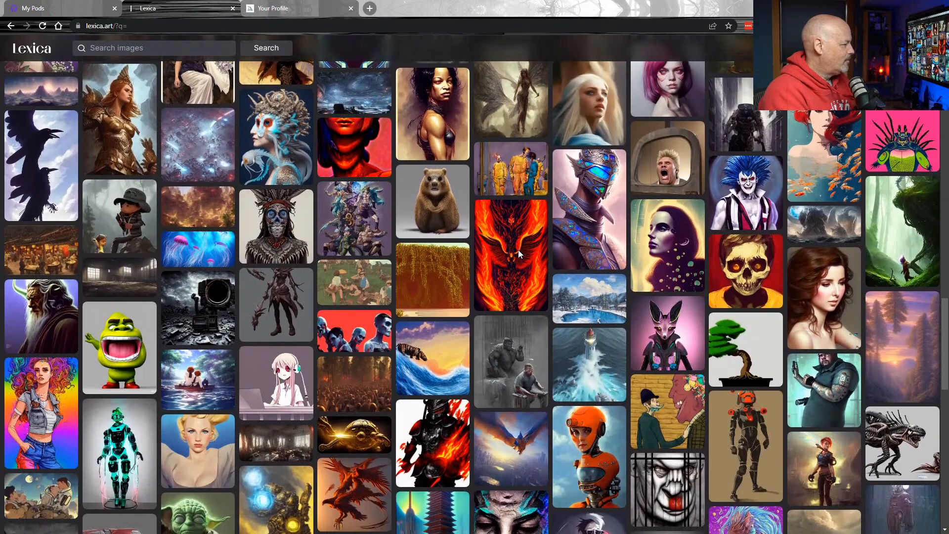
scroll(518, 254, down, 1)
scroll(518, 250, down, 1)
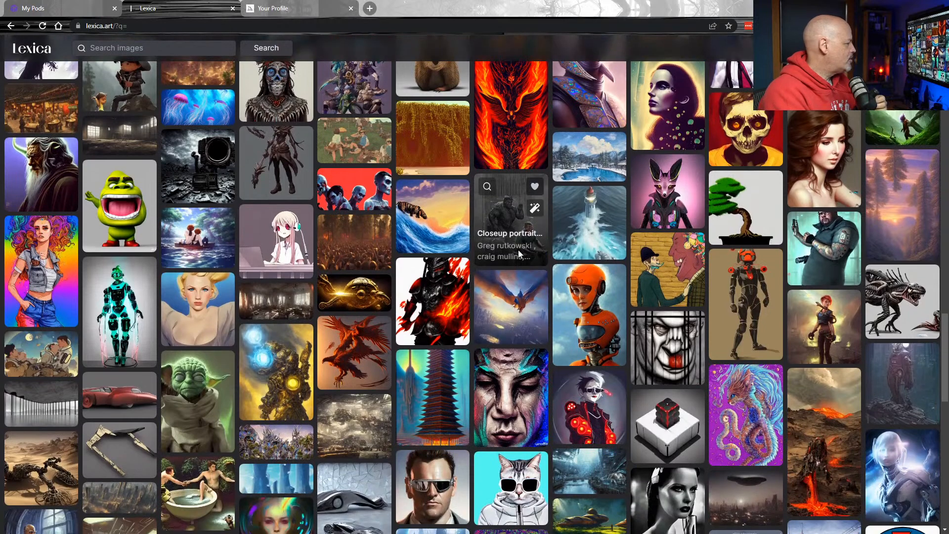
scroll(518, 251, down, 1)
scroll(515, 259, down, 1)
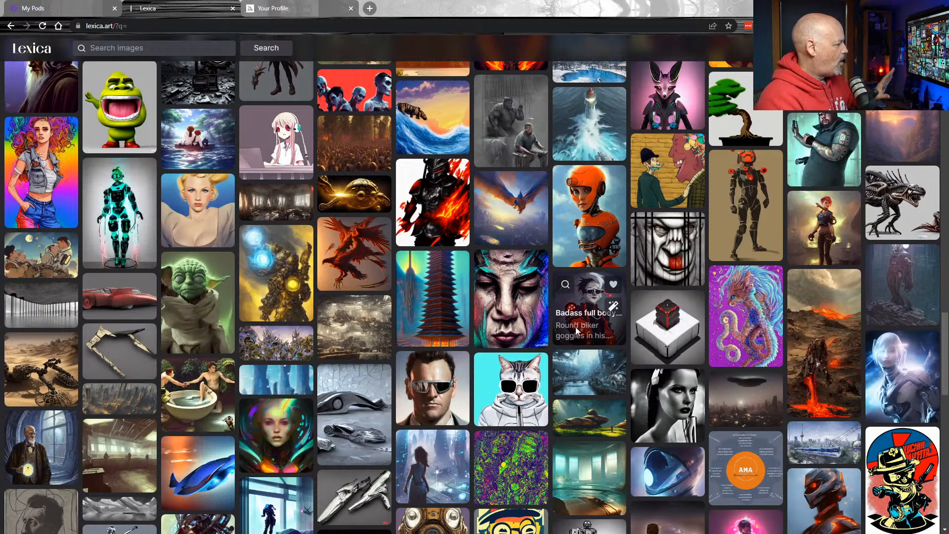
scroll(593, 379, down, 1)
Copy the rusty jungle spaceship prompt and focus the Stable Diffusion prompt box.
click(593, 367)
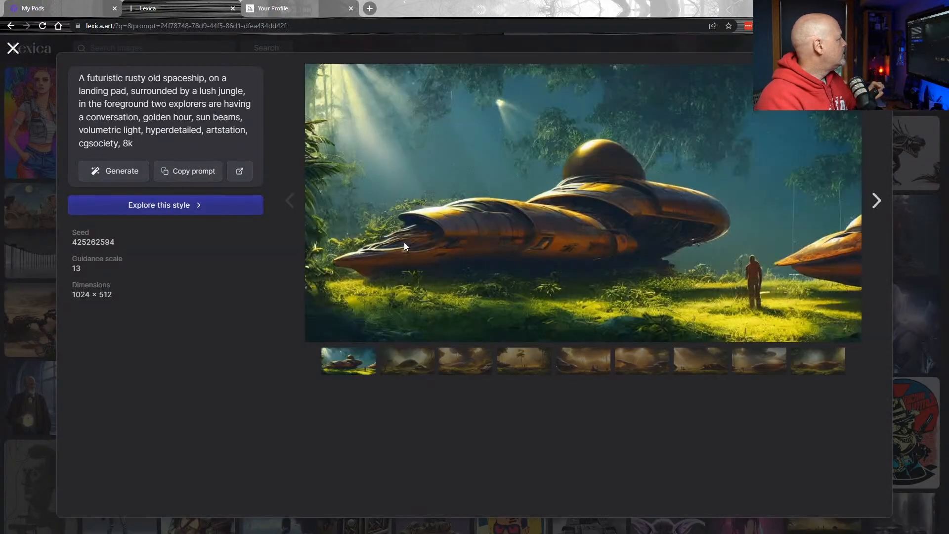
drag(133, 143, 79, 77)
click(189, 170)
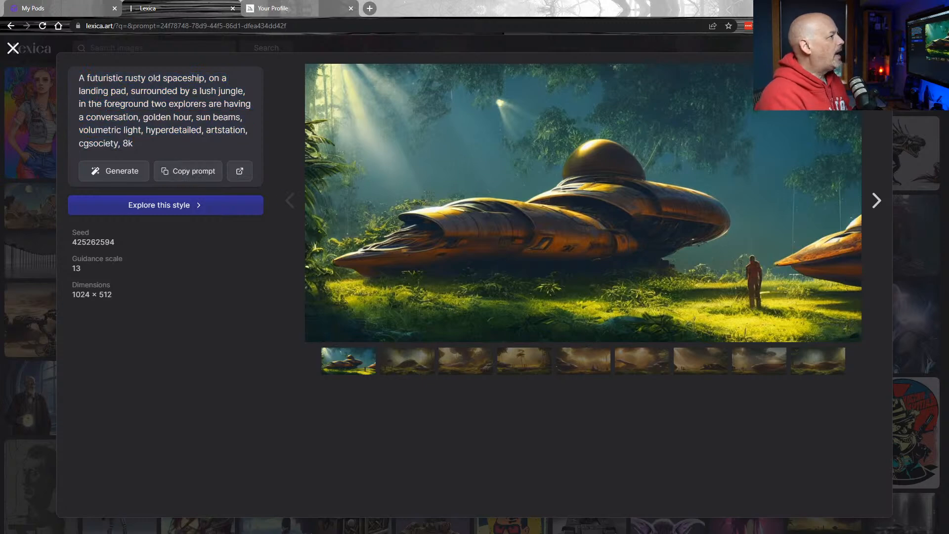
click(892, 8)
click(262, 132)
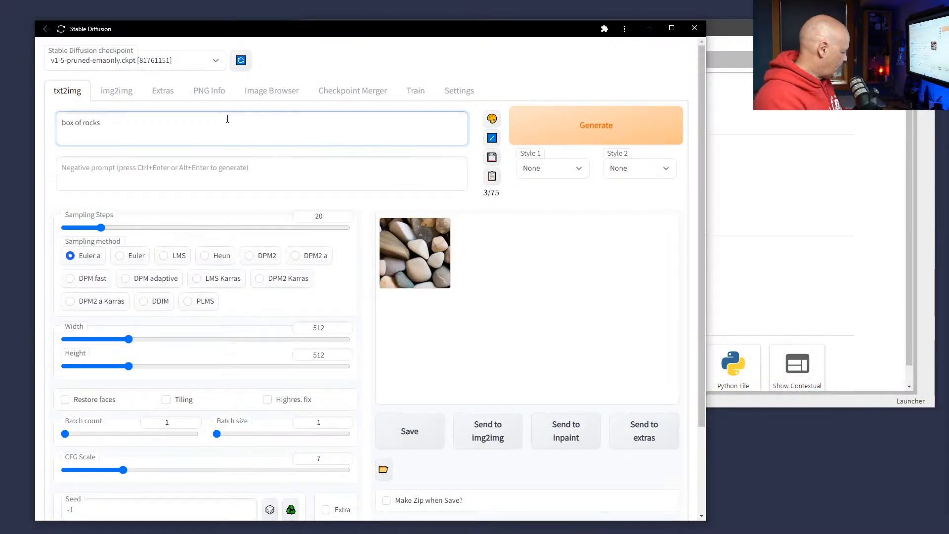
Replace the box of rocks prompt with the pasted spaceship prompt.
key(ctrl+a)
key(ctrl+v)
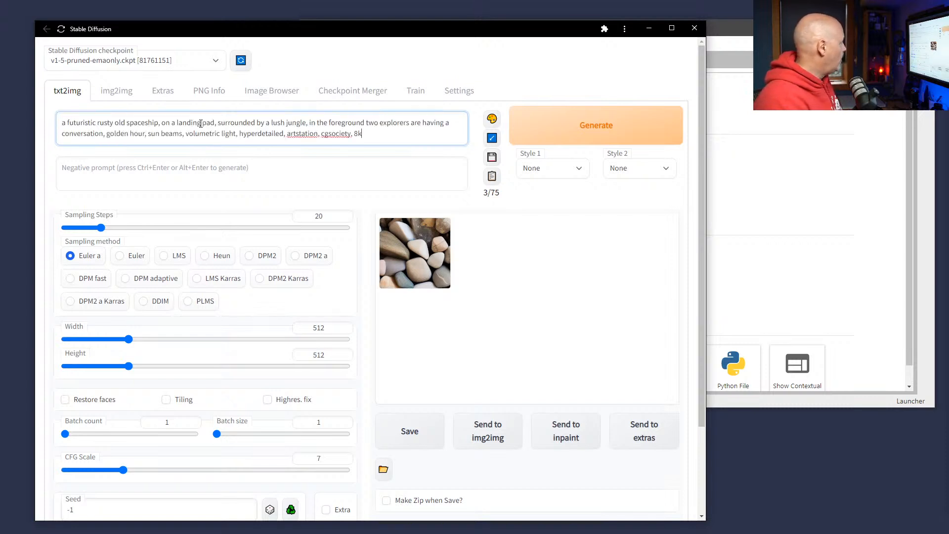
drag(466, 29, 664, 26)
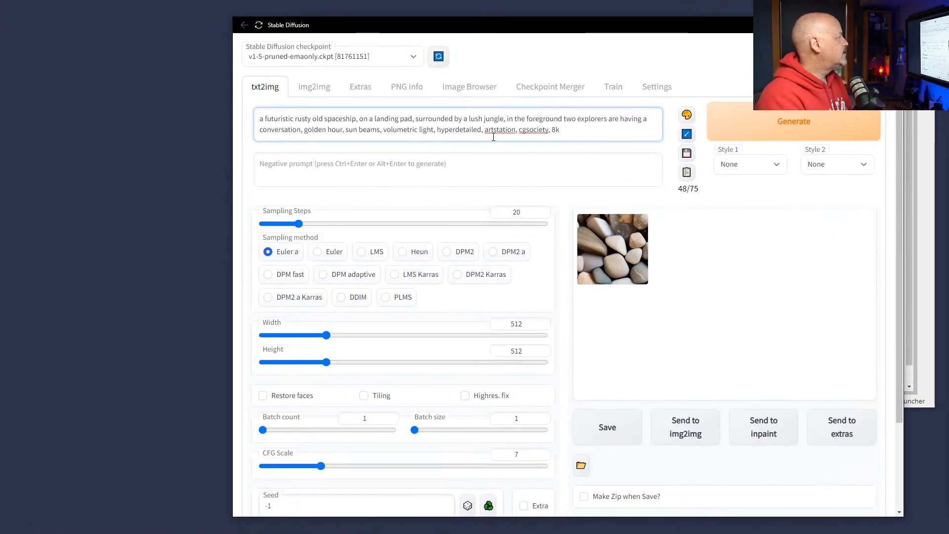
Change the subject to 'haunted structure' and delete the explorers conversation phrase.
drag(267, 118, 413, 119)
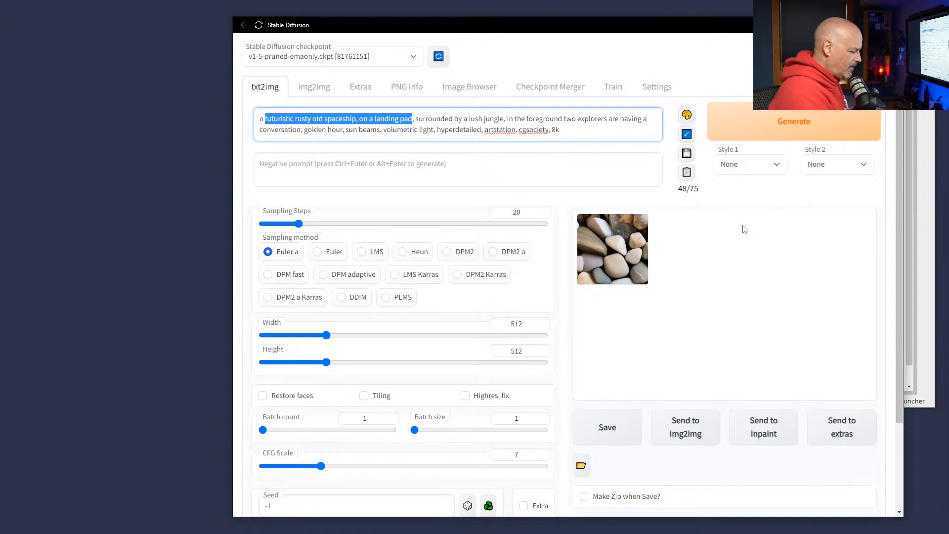
text(haunted )
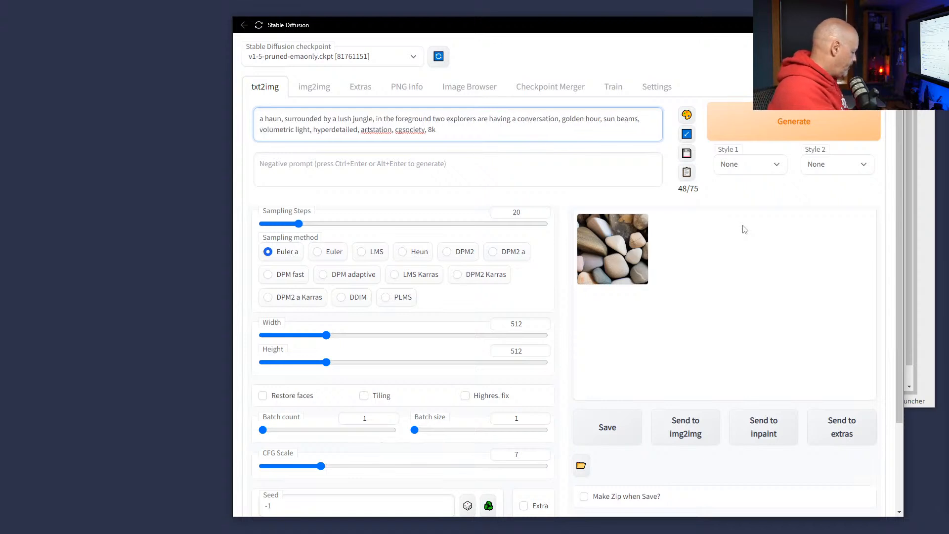
text(cave)
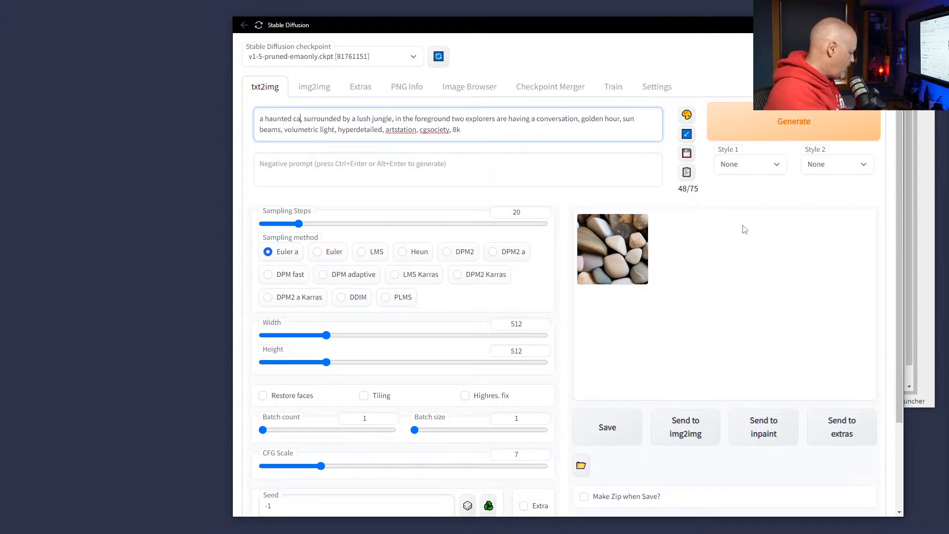
key(BackSpace)
key(BackSpace)
key(BackSpace)
key(BackSpace)
text(structure)
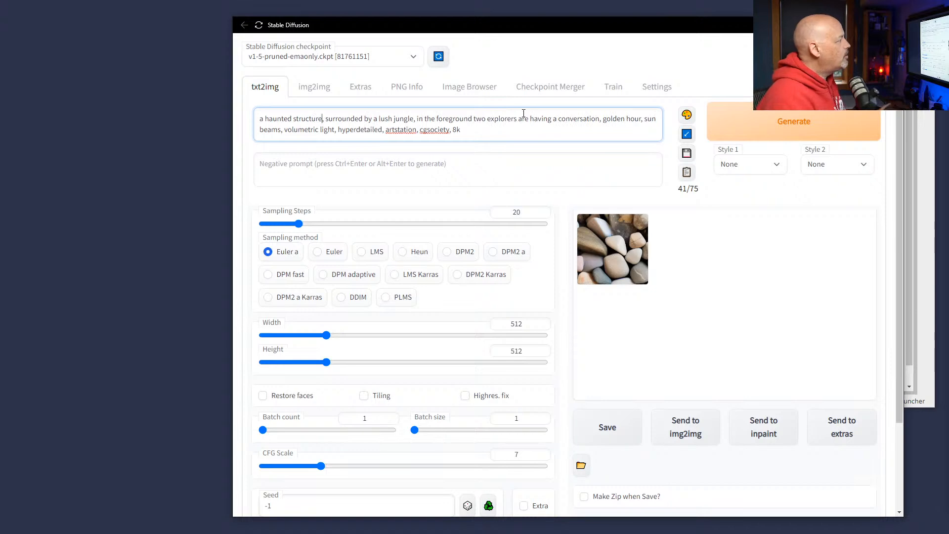
drag(418, 118, 600, 119)
key(BackSpace)
key(Delete)
key(Delete)
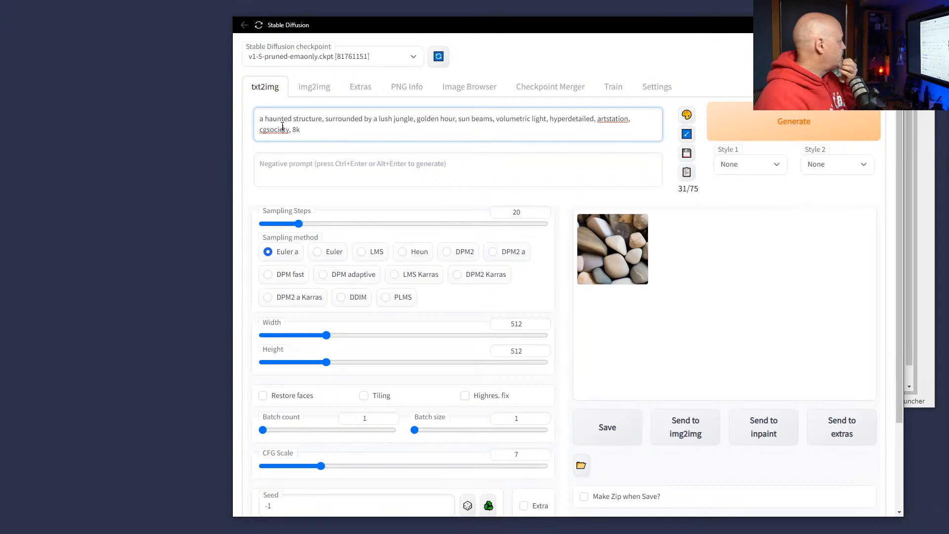
click(317, 251)
Use Euler sampling at 30 steps and append ', creepy' to the prompt.
click(321, 224)
drag(323, 228, 320, 226)
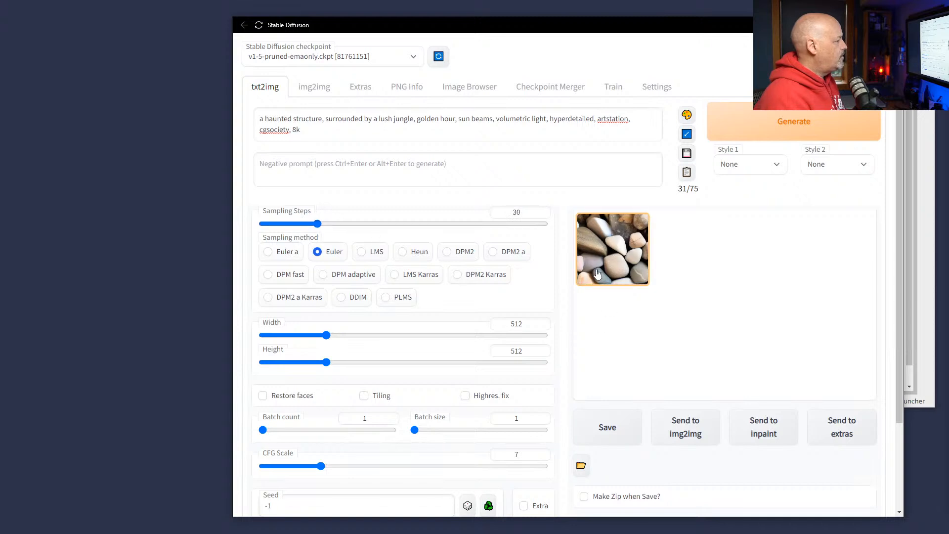
scroll(568, 300, down, 1)
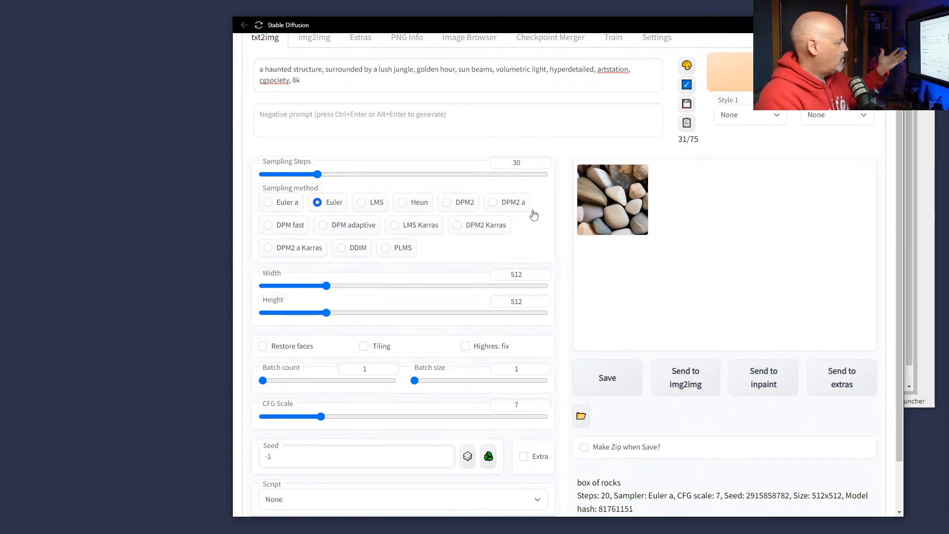
click(398, 81)
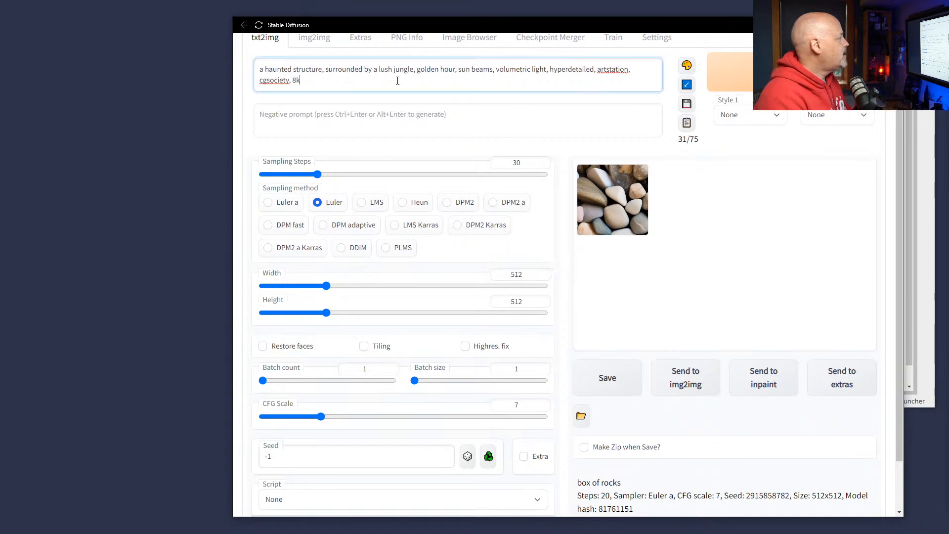
text(, creepy)
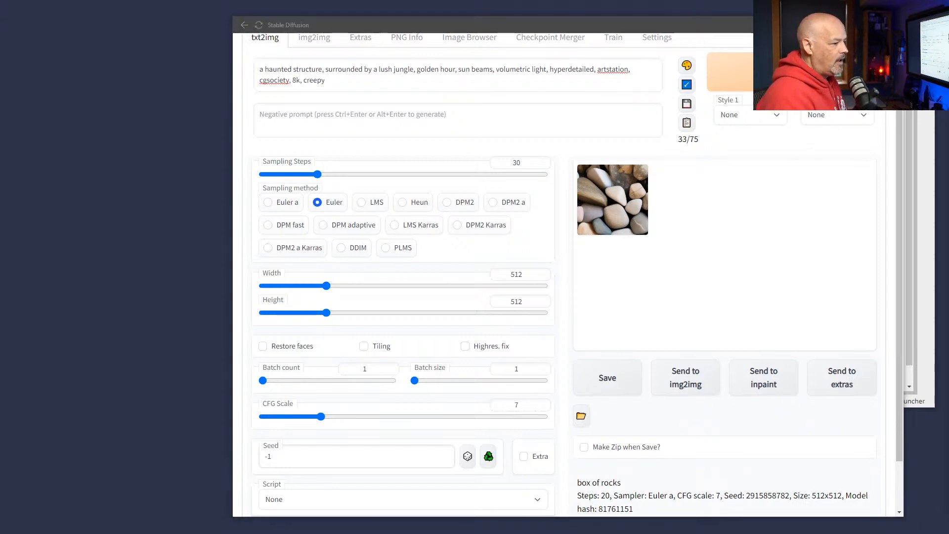
key(alt+Tab)
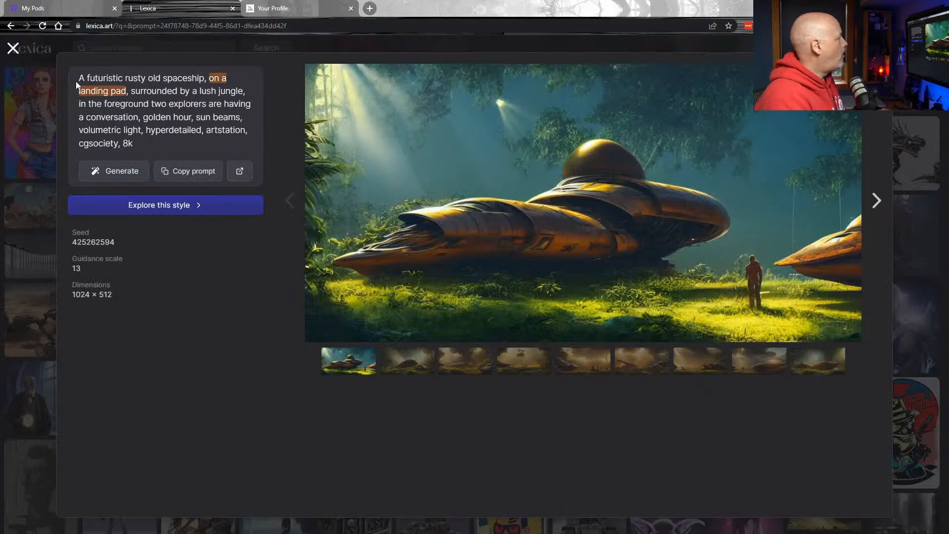
Open the dark seraphim portrait in Lexica and review its 'beautiful dark seraphim' wording.
click(13, 48)
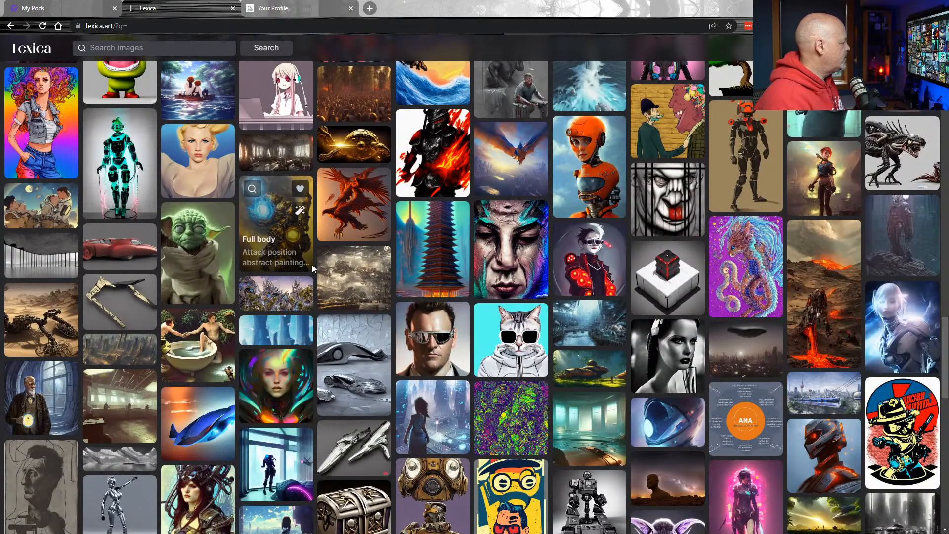
scroll(310, 307, down, 1)
click(276, 333)
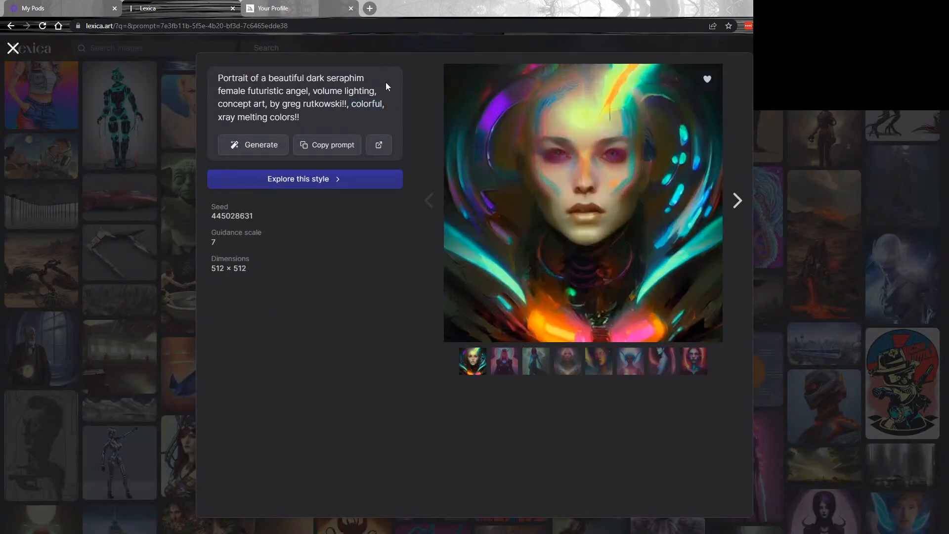
drag(368, 78, 308, 79)
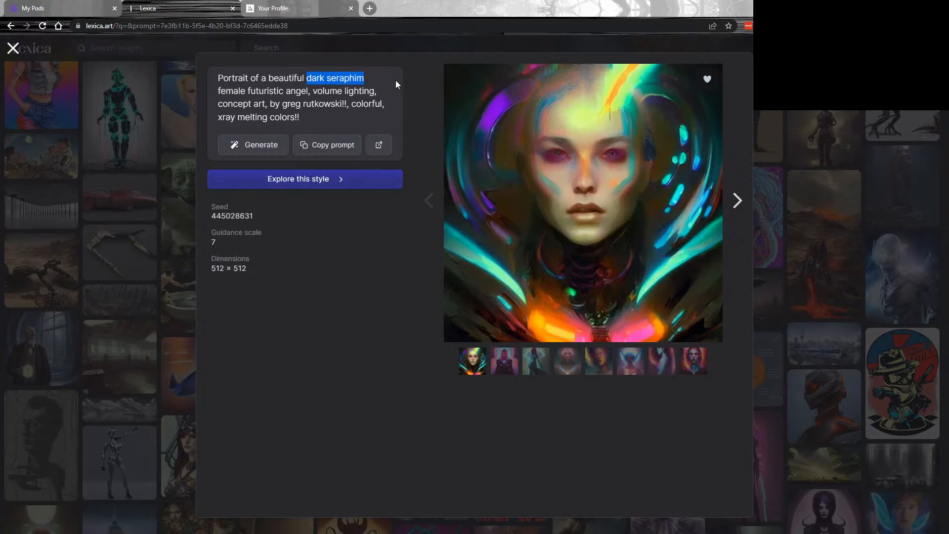
click(378, 75)
drag(373, 78, 268, 79)
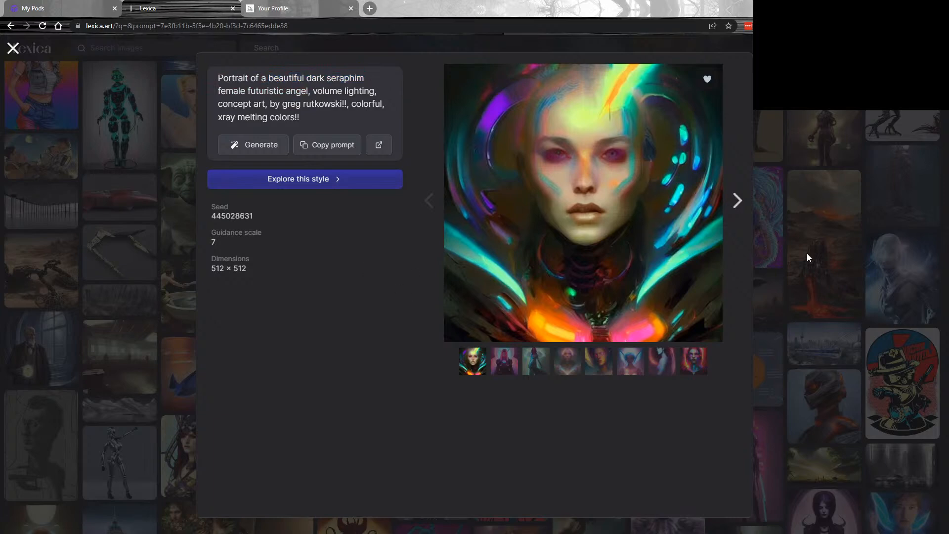
click(806, 253)
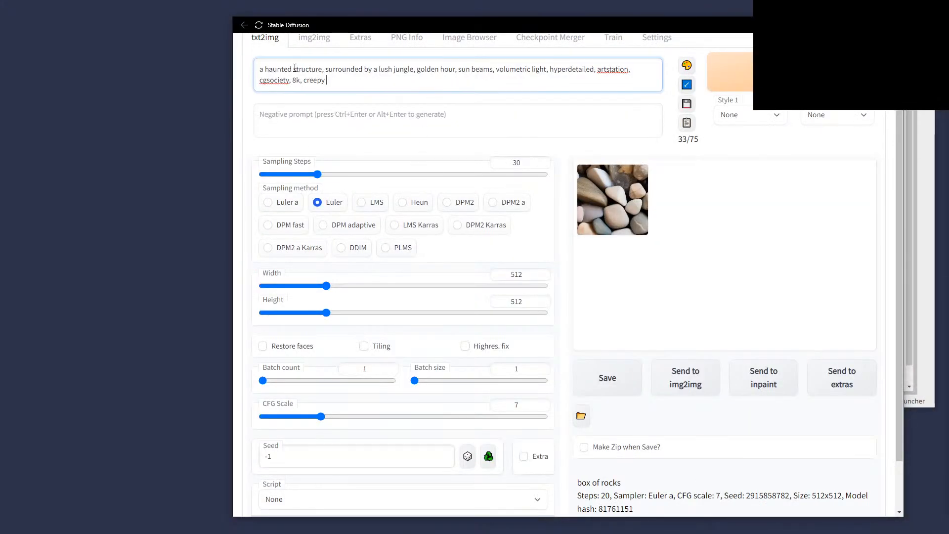
Insert 'with beautiful dark seraphim' after 'structure' and set image height to 768.
text(with beautiful dark seraphim)
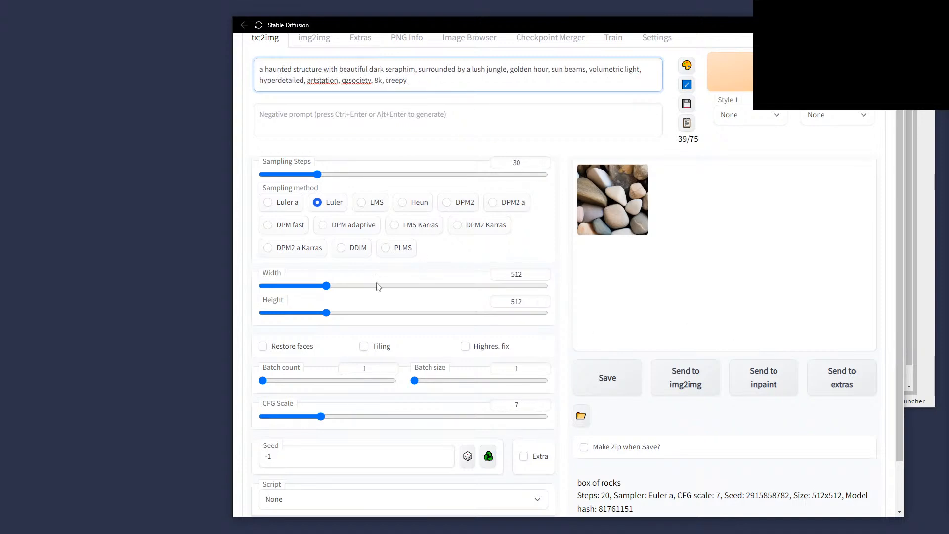
click(328, 287)
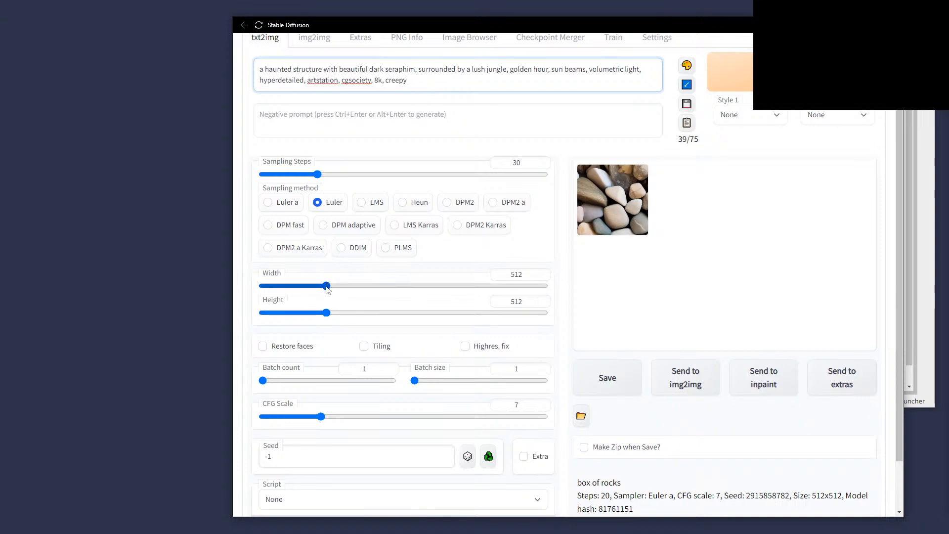
drag(327, 313, 364, 313)
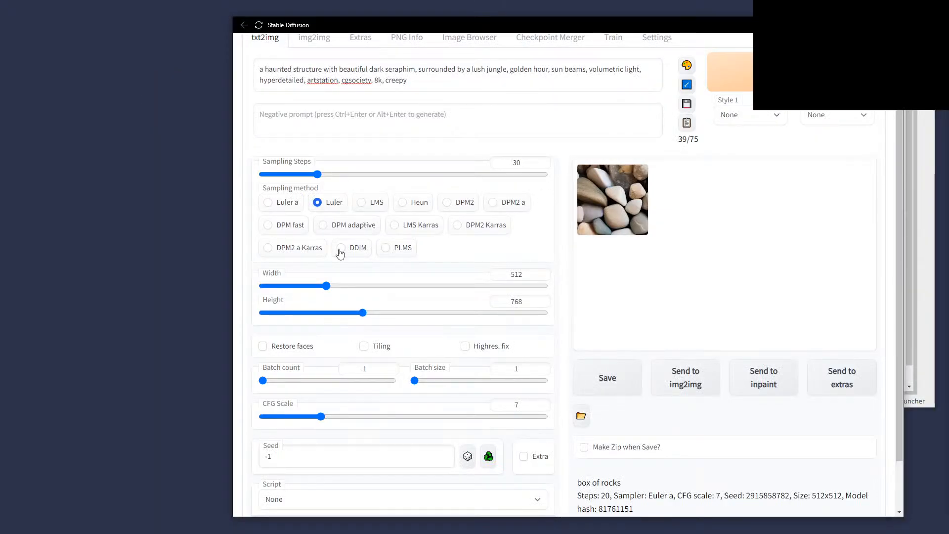
Push width and height to 2048, then bring height back to 768 and width to 704.
drag(363, 312, 633, 316)
drag(326, 286, 586, 289)
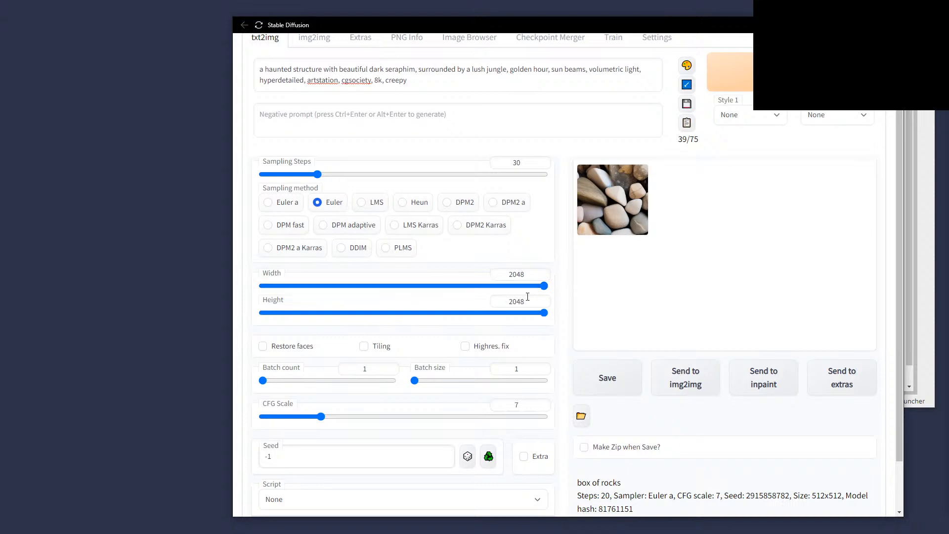
drag(543, 312, 365, 316)
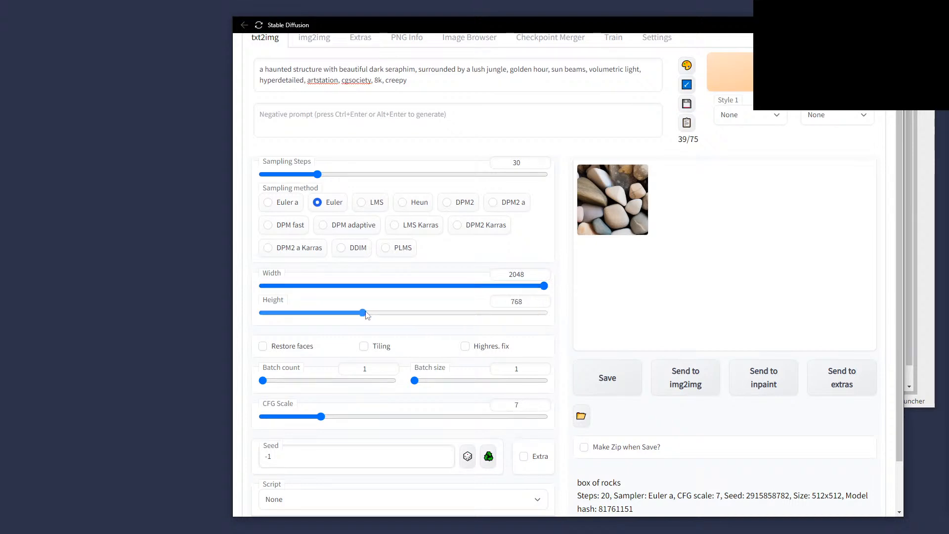
drag(543, 286, 358, 319)
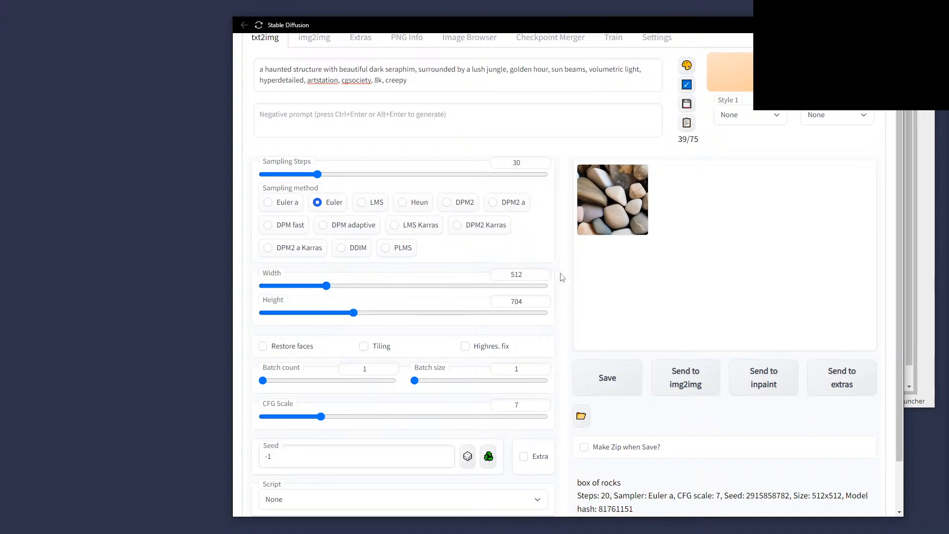
scroll(565, 273, down, 1)
scroll(564, 273, up, 2)
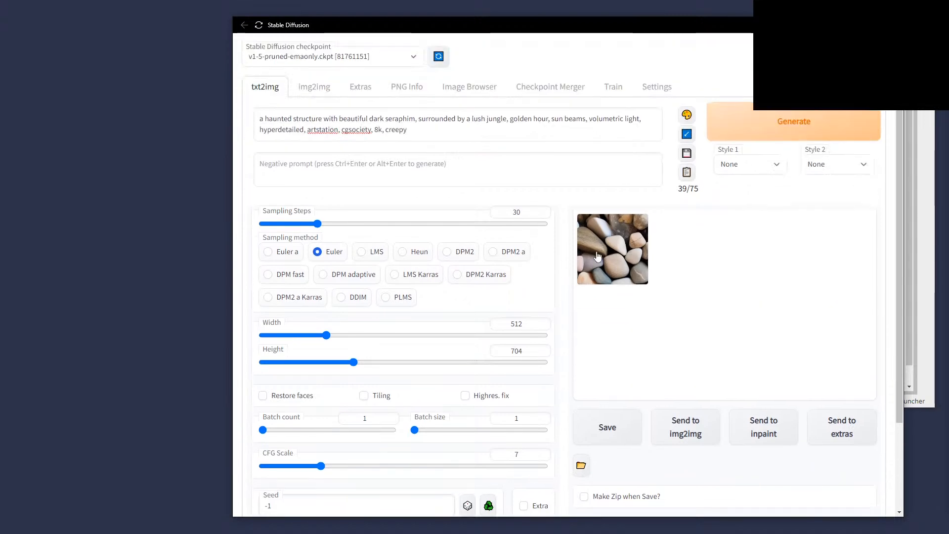
Generate the orange foggy image, then remove 'volumetric light' and regenerate with '(beautiful dark seraphim)'.
click(805, 127)
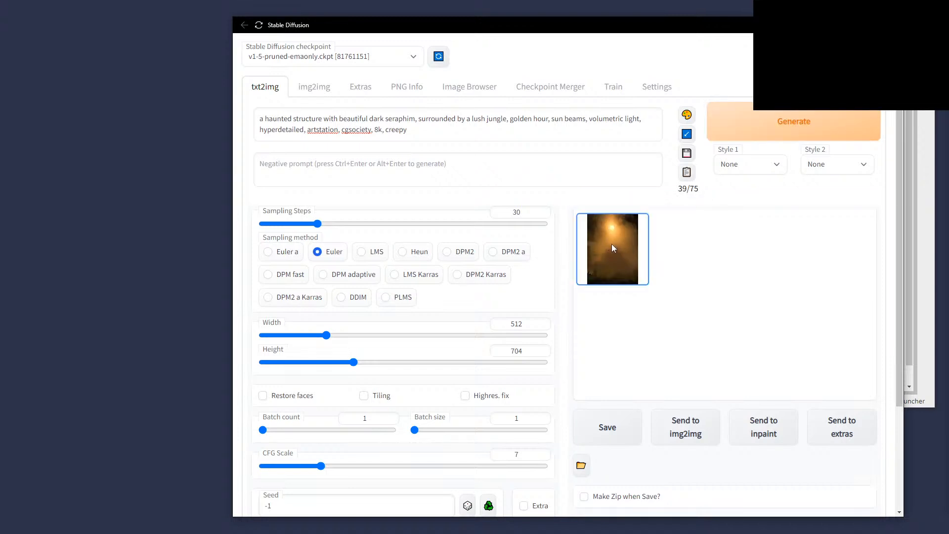
click(613, 249)
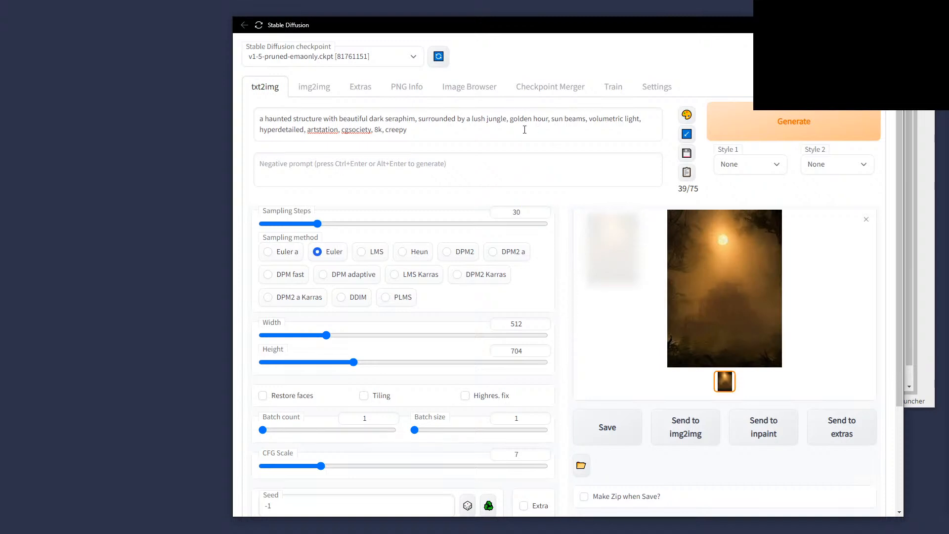
double_click(610, 121)
key(Delete)
key(Delete)
key(Delete)
key(Delete)
key(Delete)
key(Delete)
key(Delete)
key(Delete)
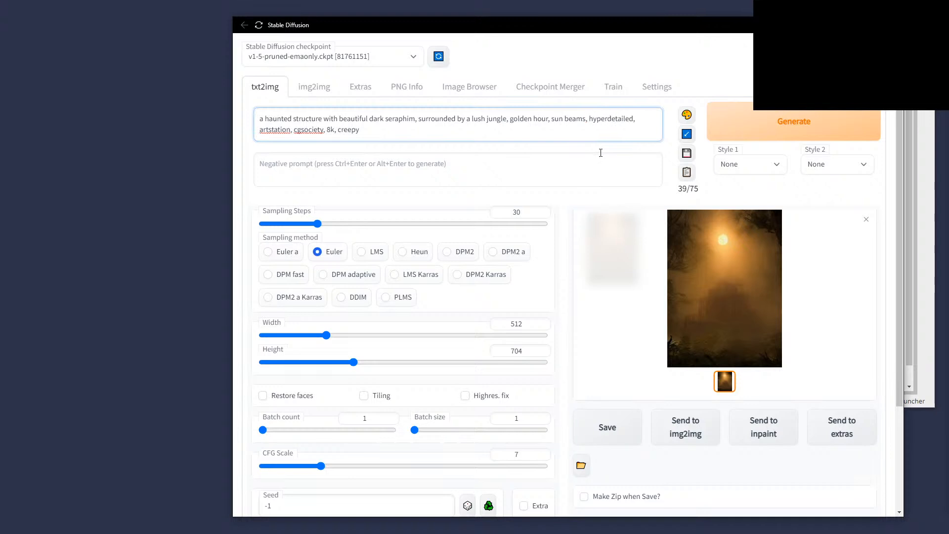
click(339, 117)
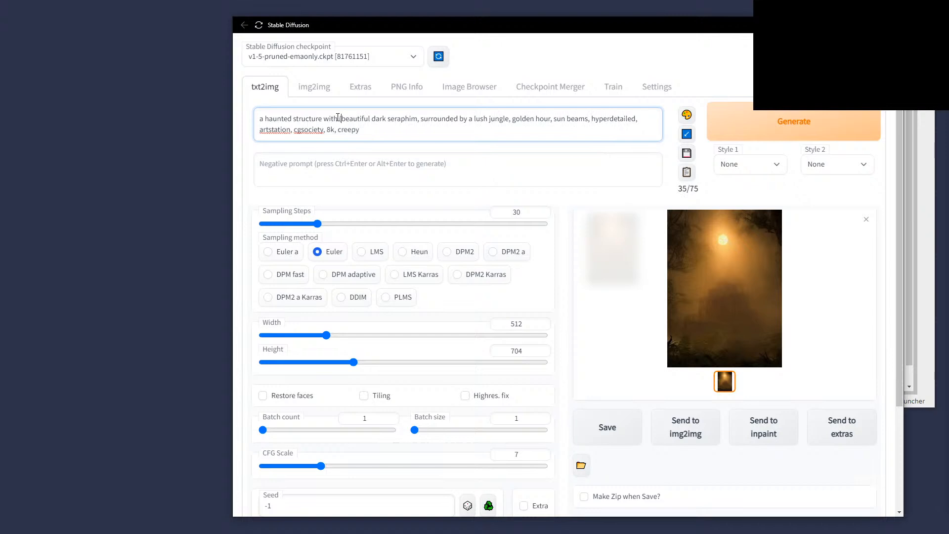
text())
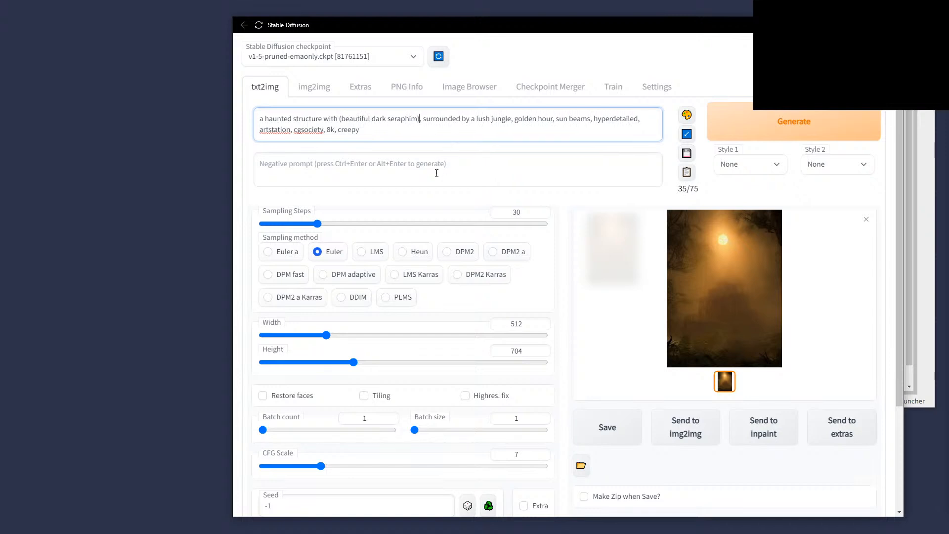
click(759, 126)
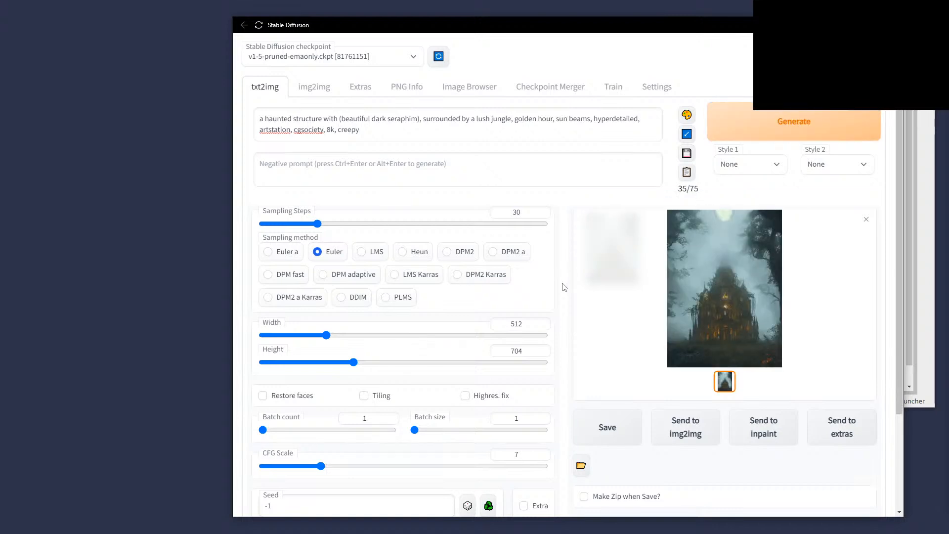
Replace 'seraphim' with 'angel', generate, and view the golden-jungle figure full-size.
double_click(397, 119)
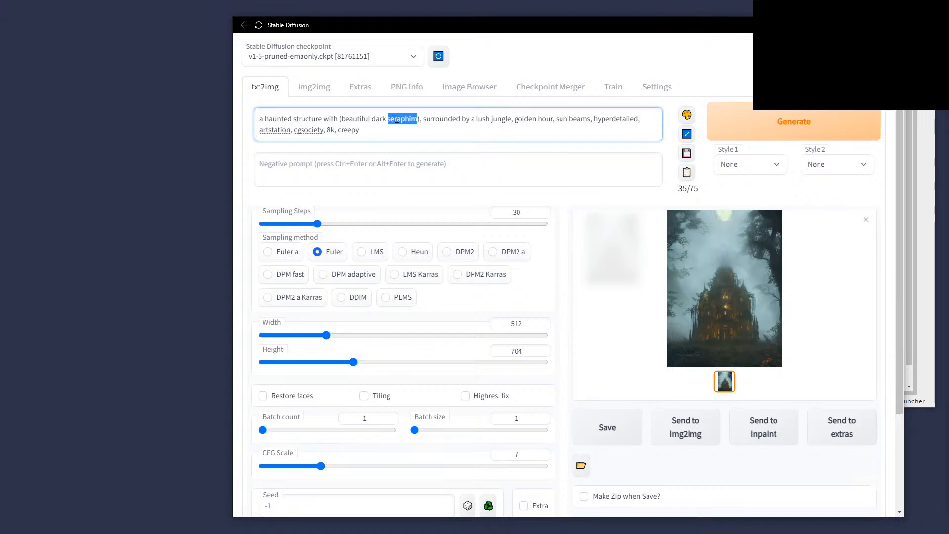
text(demo)
key(BackSpace)
key(BackSpace)
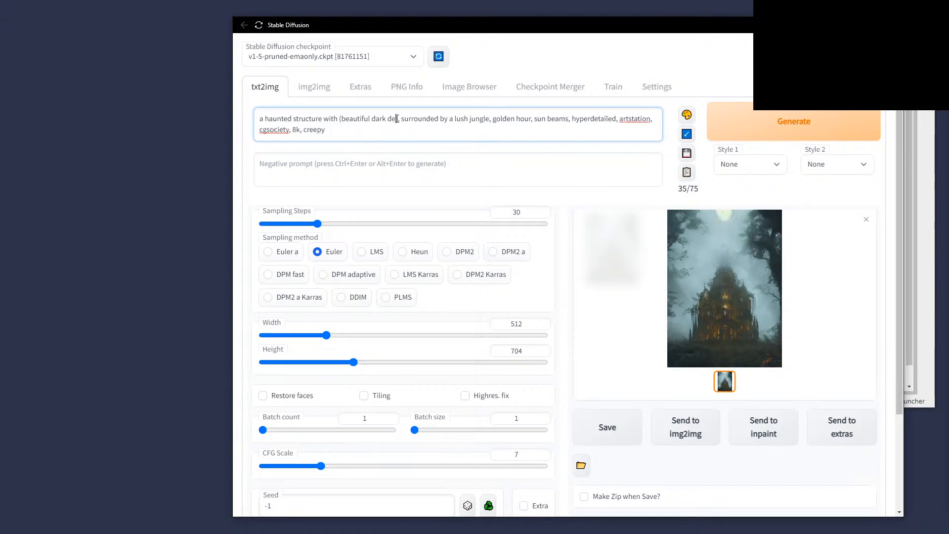
text(mon)
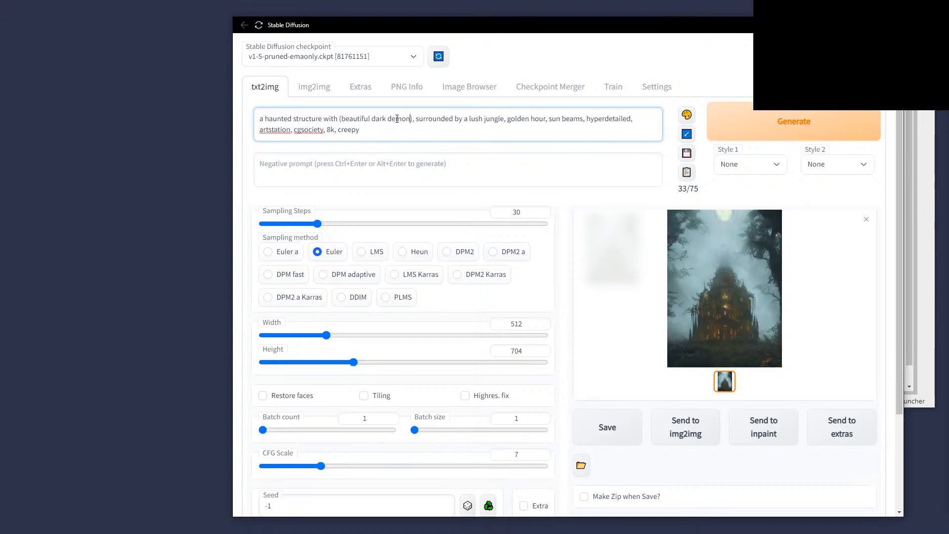
double_click(397, 119)
text(angel)
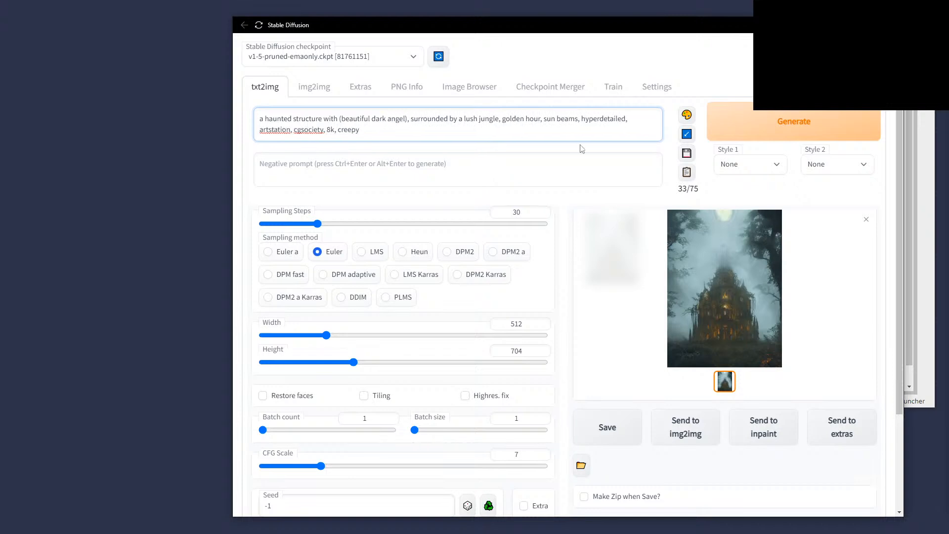
click(778, 118)
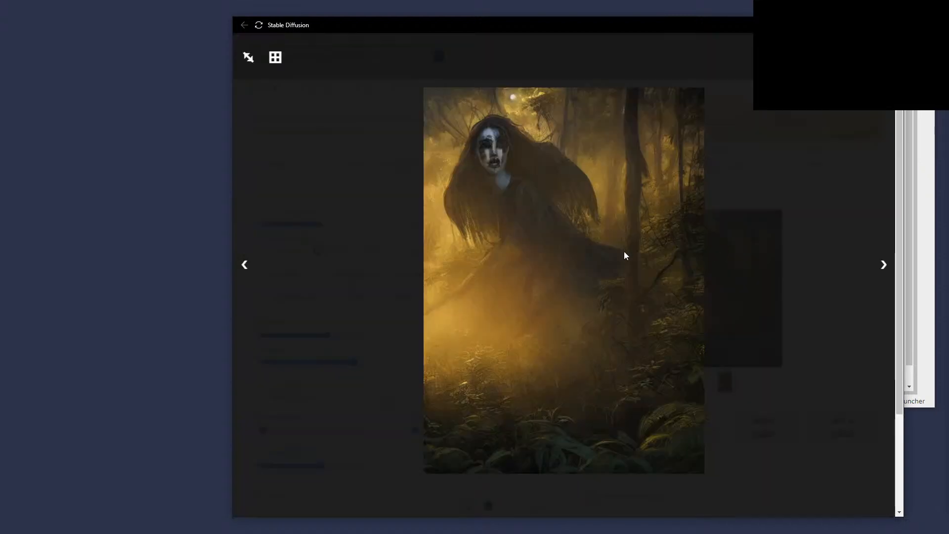
click(720, 253)
Close the full-size view and regenerate from the same dark angel prompt.
click(884, 57)
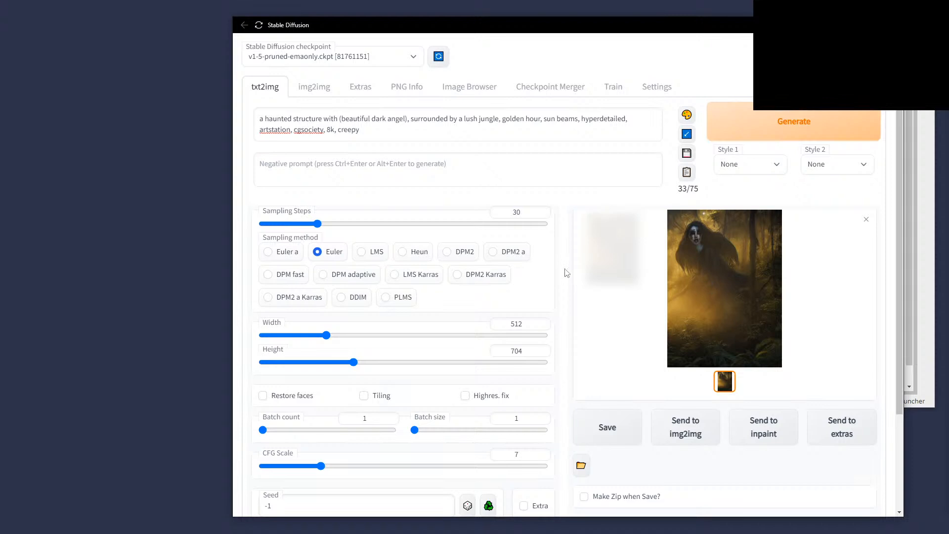
key(ctrl+Return)
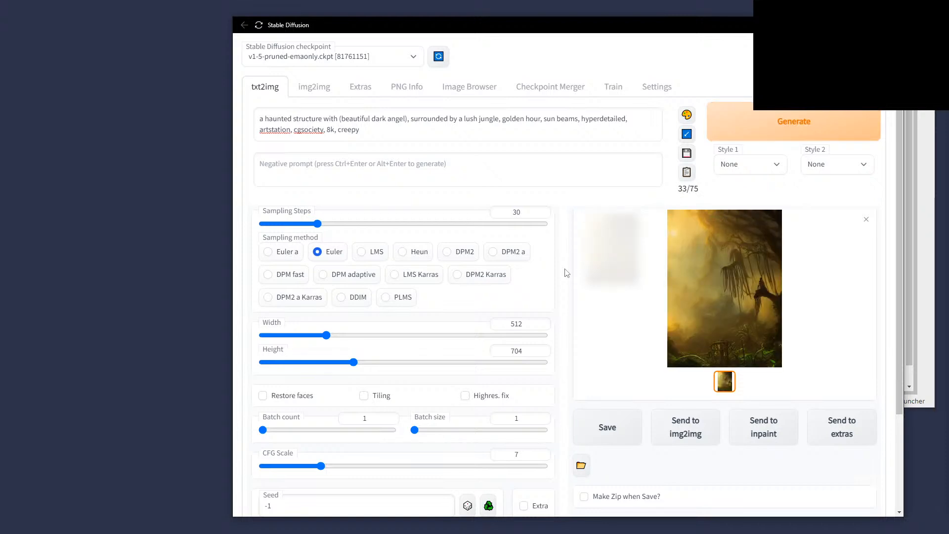
Generate once more, then drop 'golden hour' from the prompt and generate again.
click(769, 123)
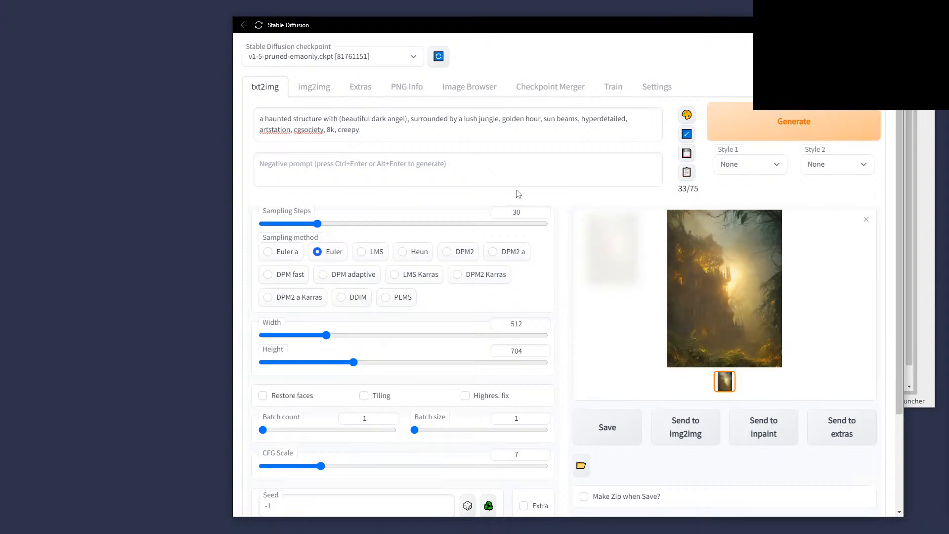
drag(503, 118, 546, 122)
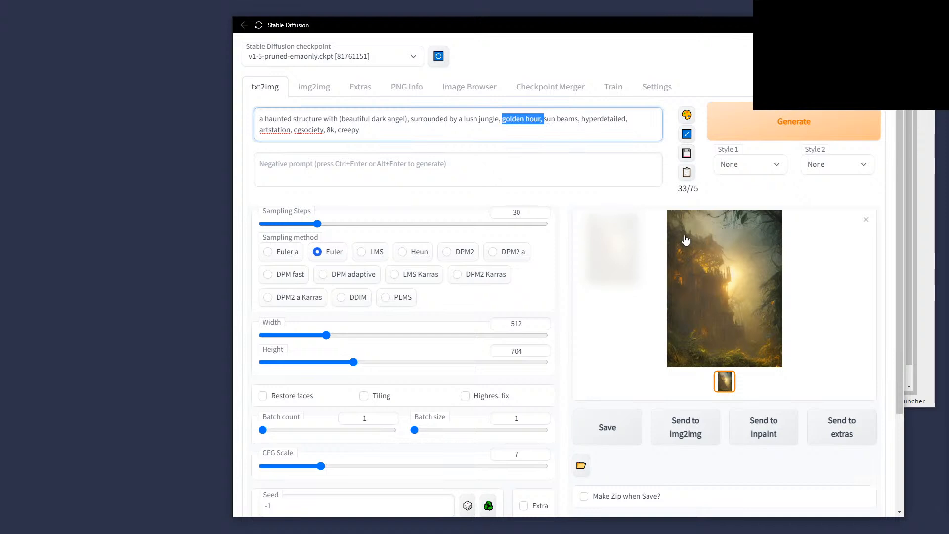
key(BackSpace)
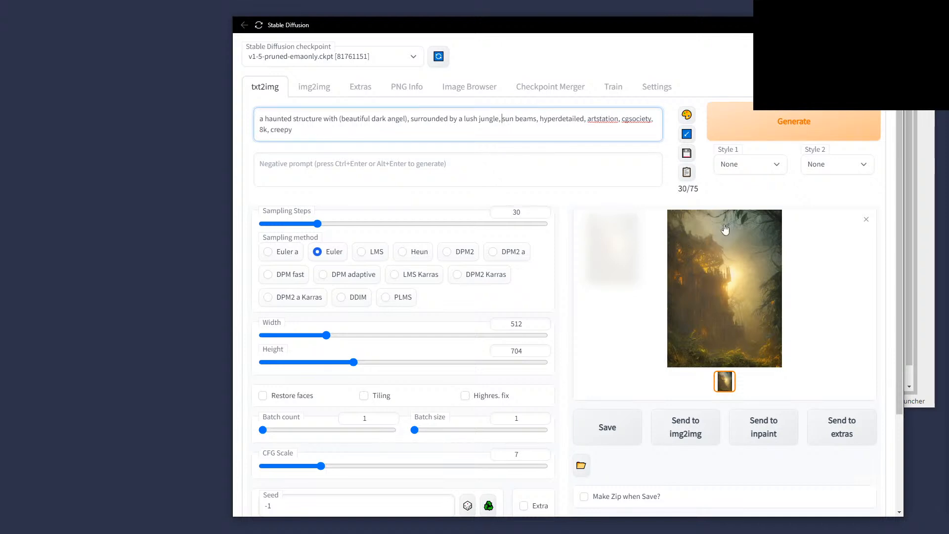
click(754, 132)
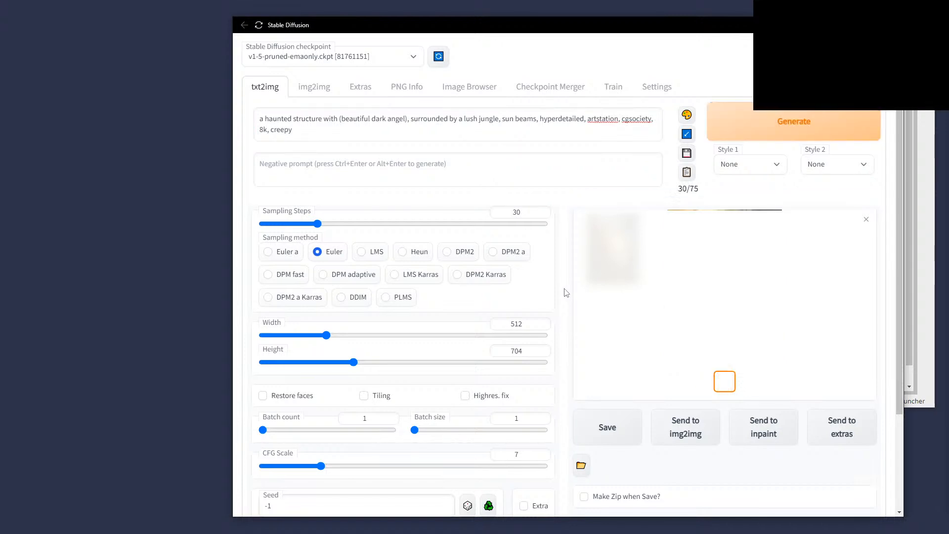
Maximize the window and inspect the winged dark angel image full-size.
key(super+Up)
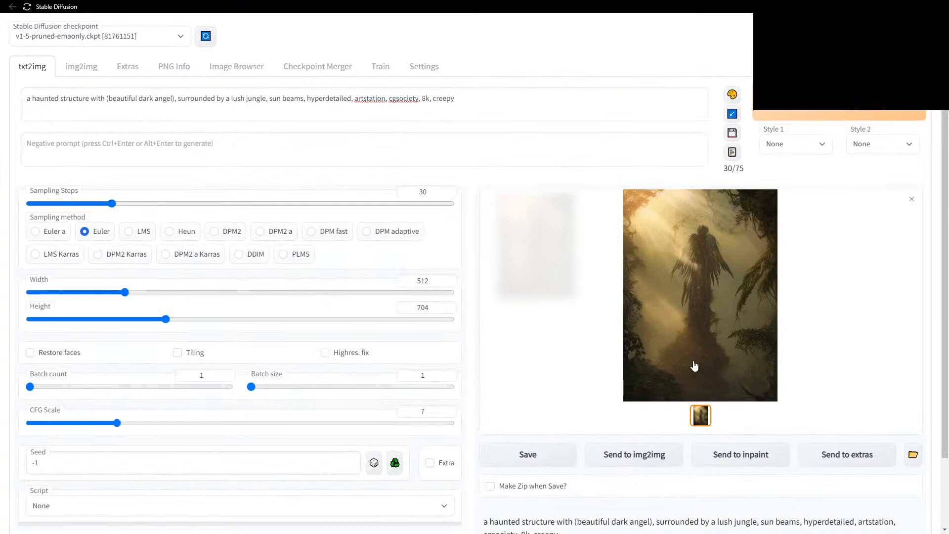
click(716, 271)
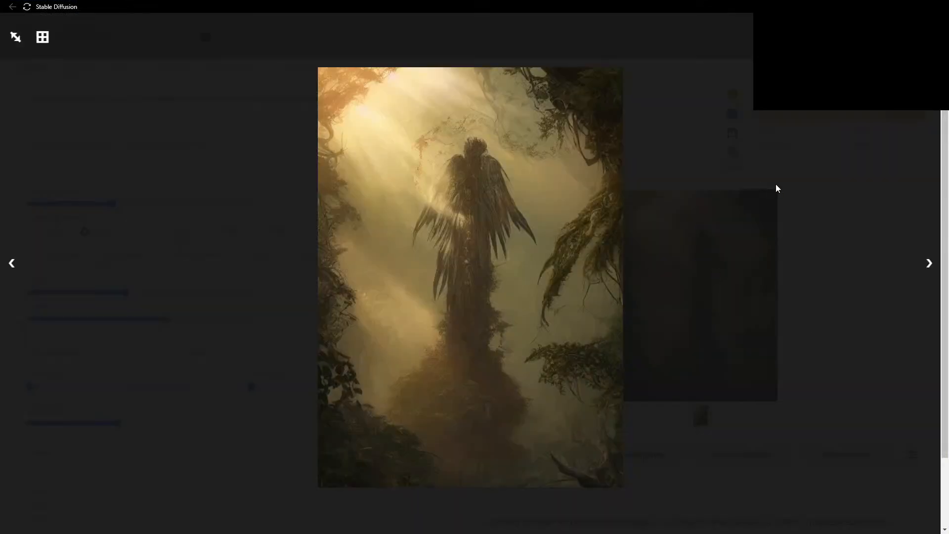
click(926, 37)
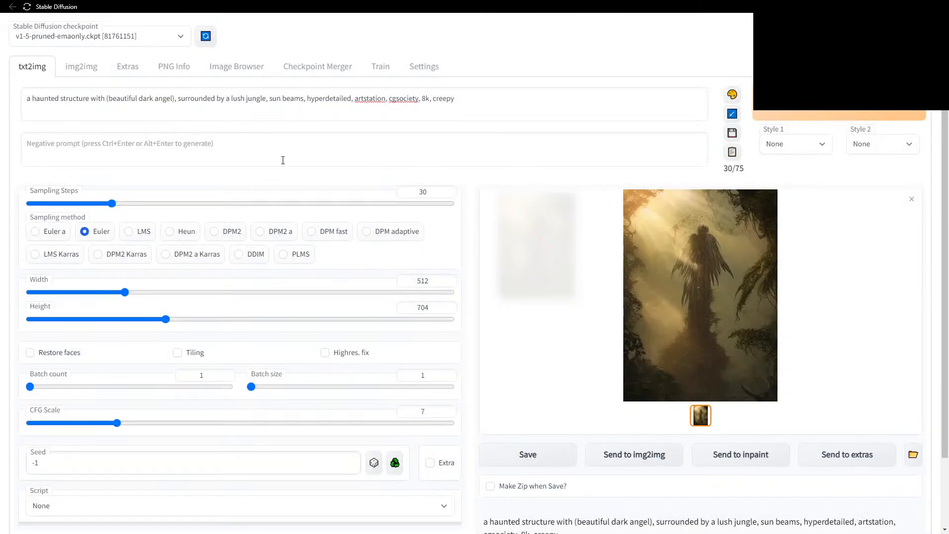
Insert 'elegant' before 'beautiful' in the prompt and switch to the RunPod pods browser window.
click(108, 98)
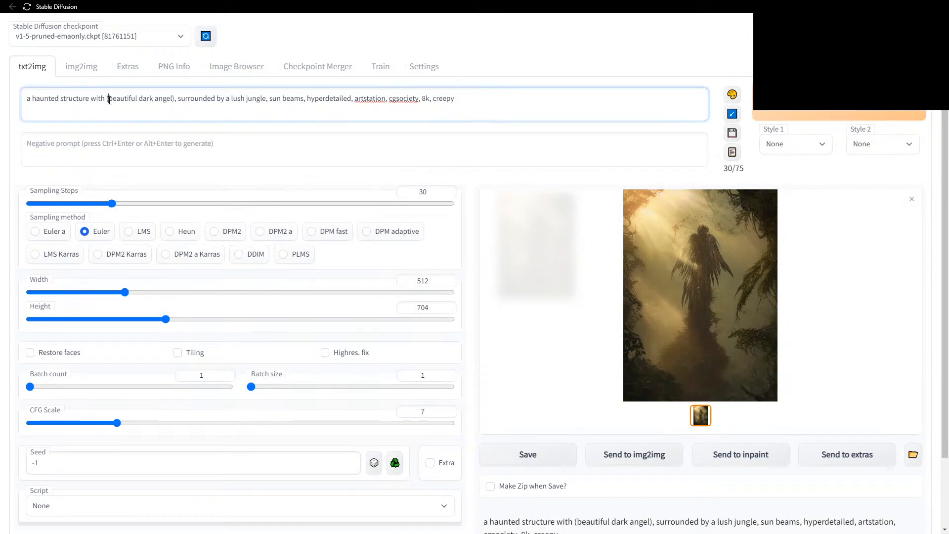
text(elegant)
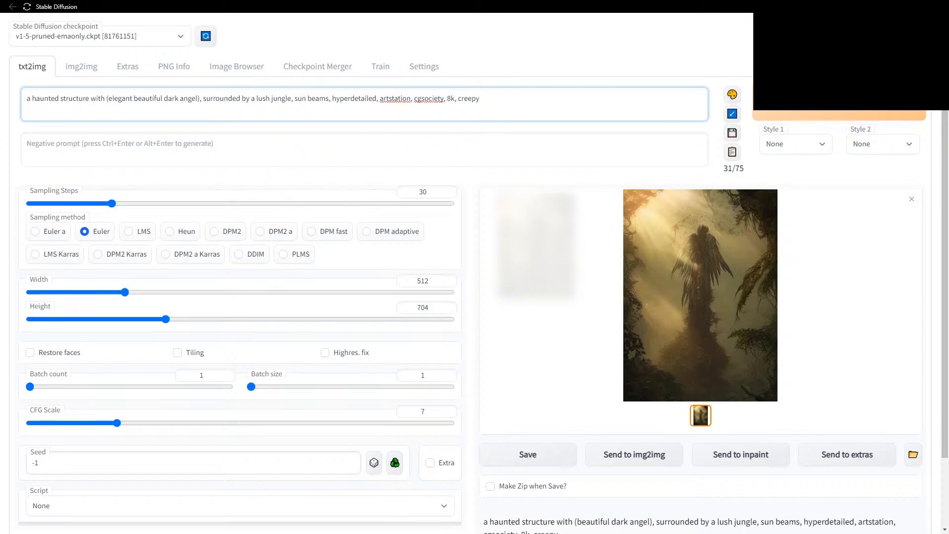
key(alt+Tab)
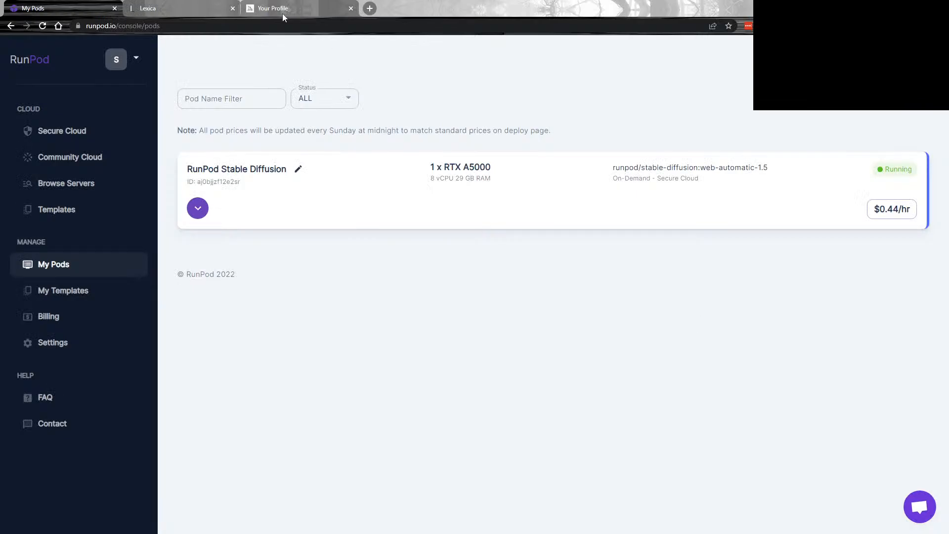
Browse the Lexica gallery and read an example portrait's full prompt and artist credits.
click(200, 9)
scroll(528, 257, down, 2)
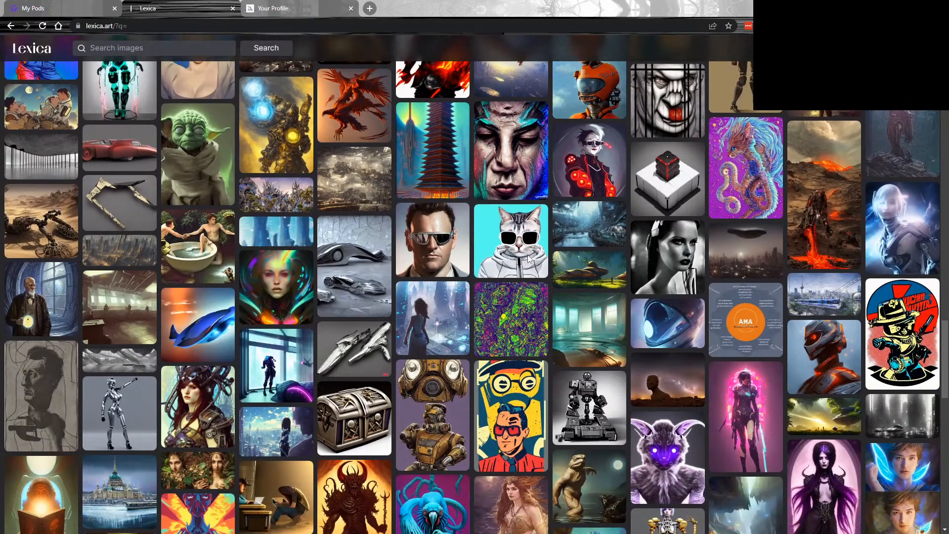
scroll(528, 257, down, 5)
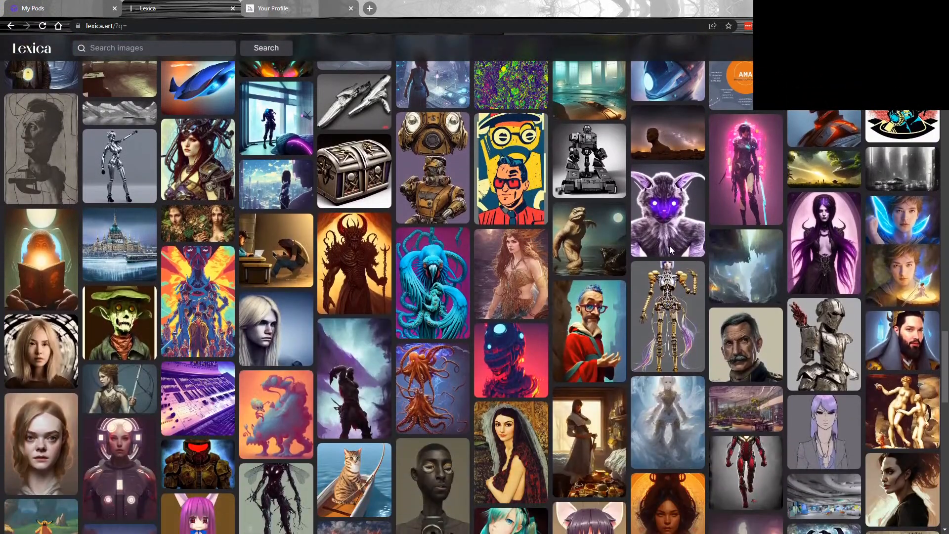
scroll(669, 245, down, 3)
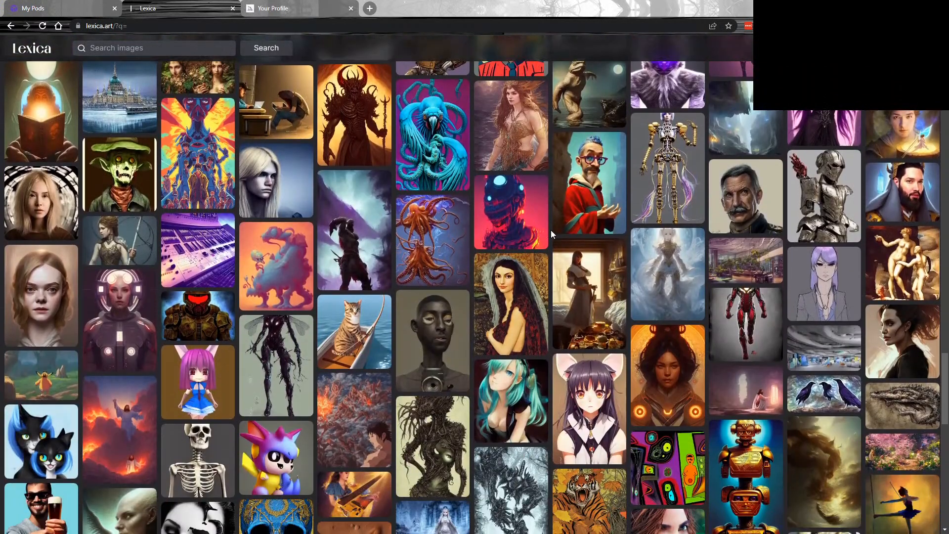
scroll(551, 229, down, 1)
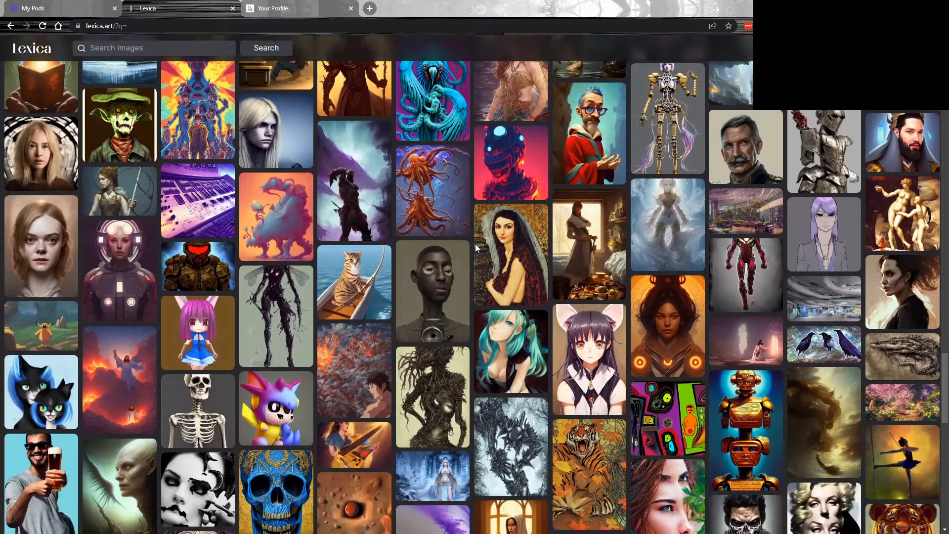
click(55, 246)
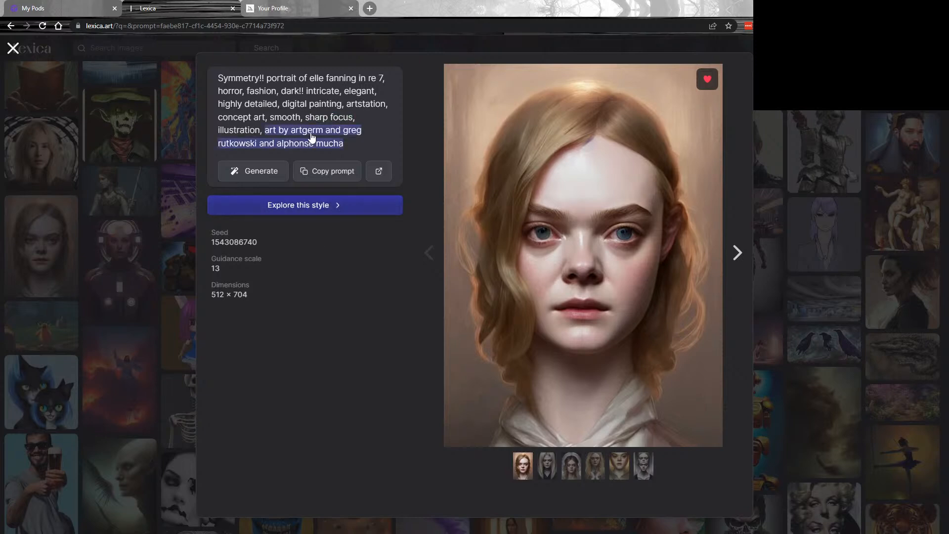
click(13, 48)
click(295, 6)
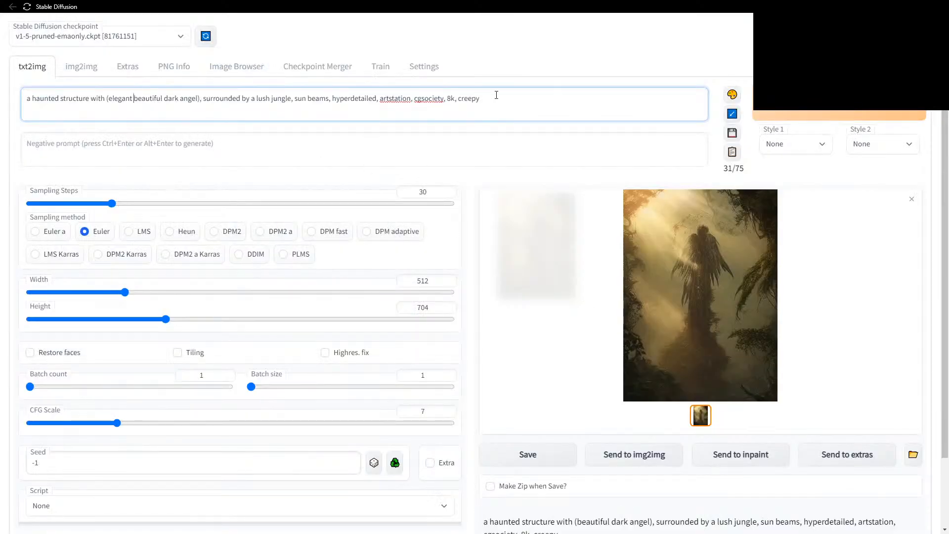
click(500, 96)
Append a 'by' artist credit to the prompt and generate a new image.
text(by artgerm)
click(796, 113)
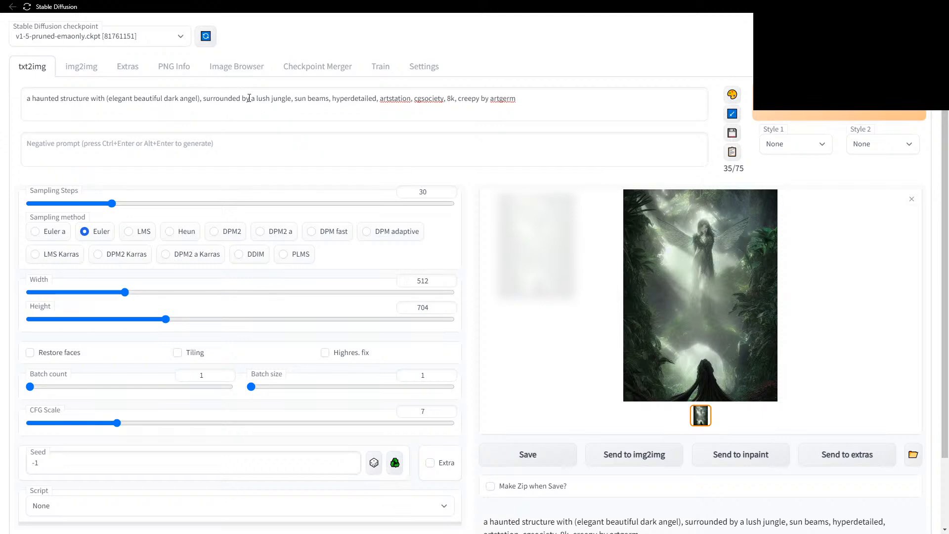
Save the prompt modifiers from 'sun beams' onward as a new style named 'test'.
drag(295, 99, 2, 108)
key(ctrl+c)
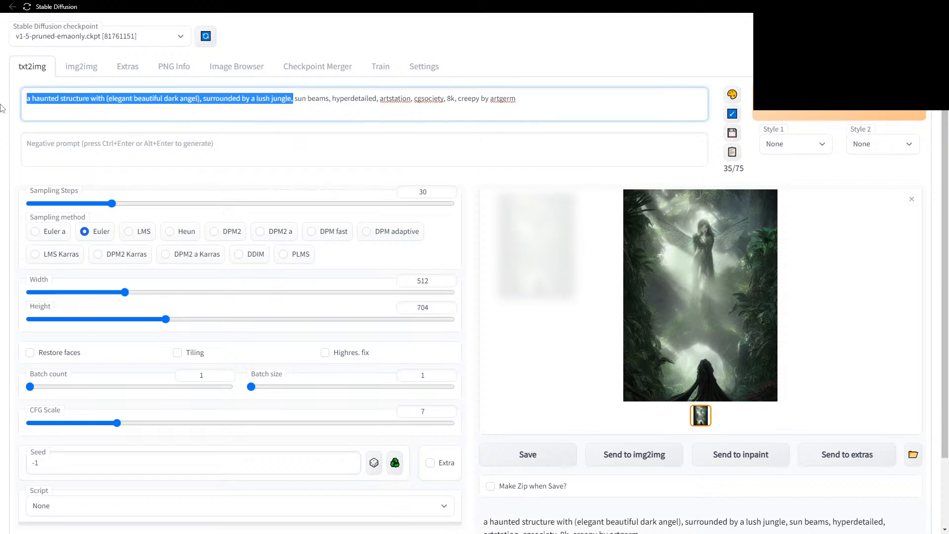
key(BackSpace)
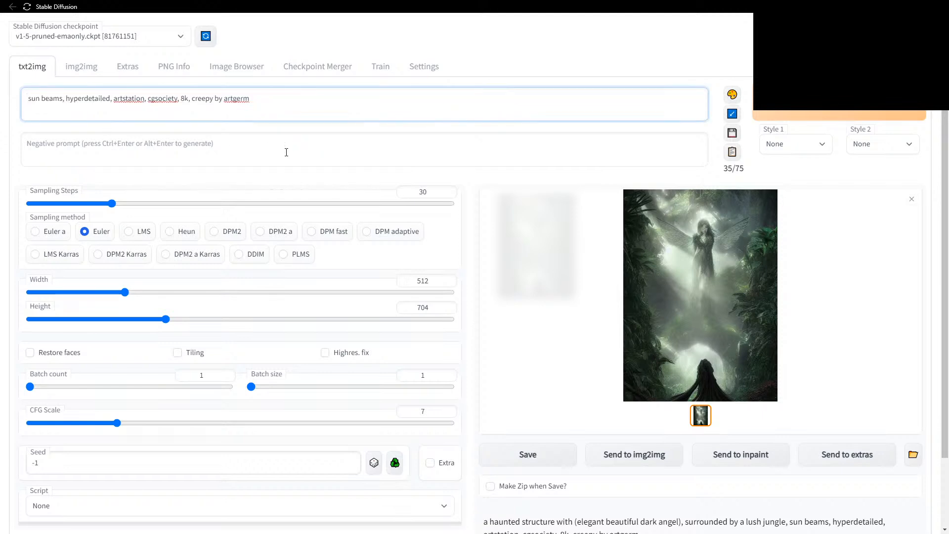
key(Delete)
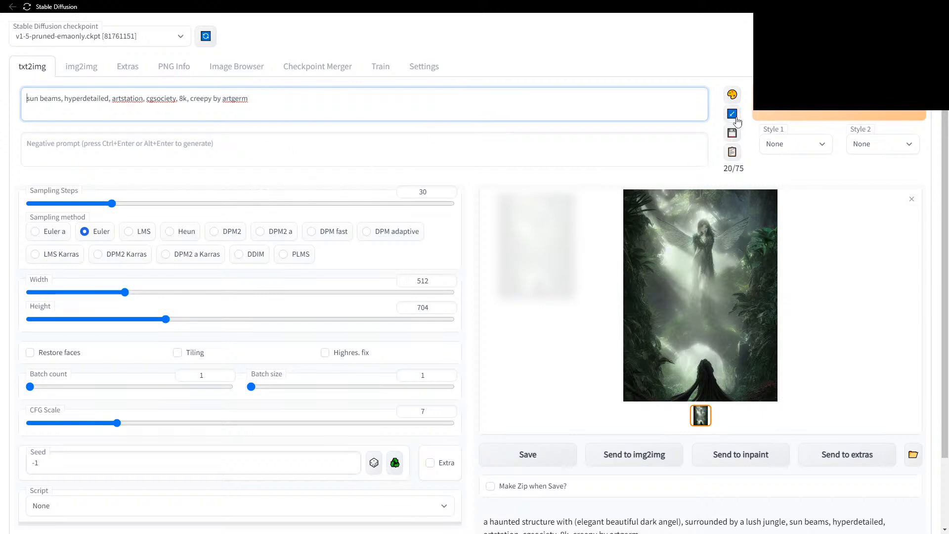
click(733, 133)
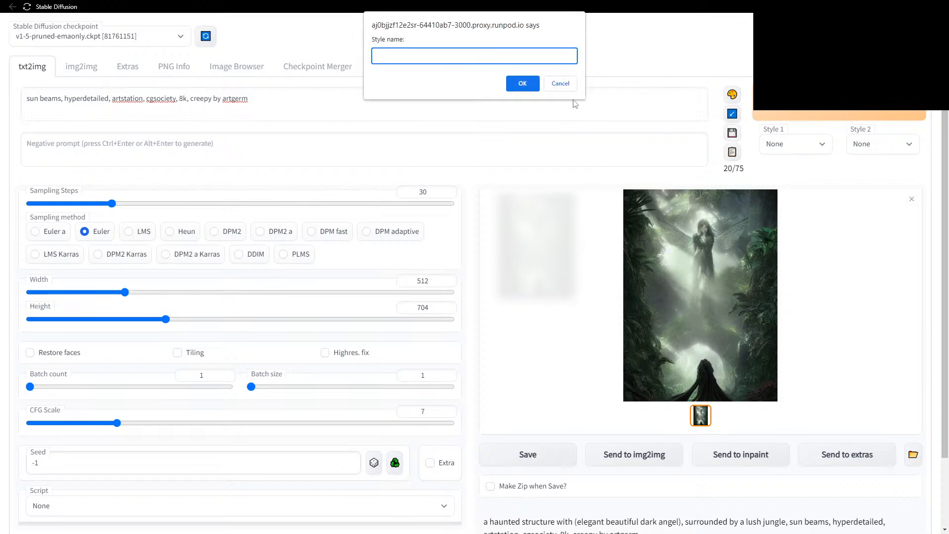
click(560, 84)
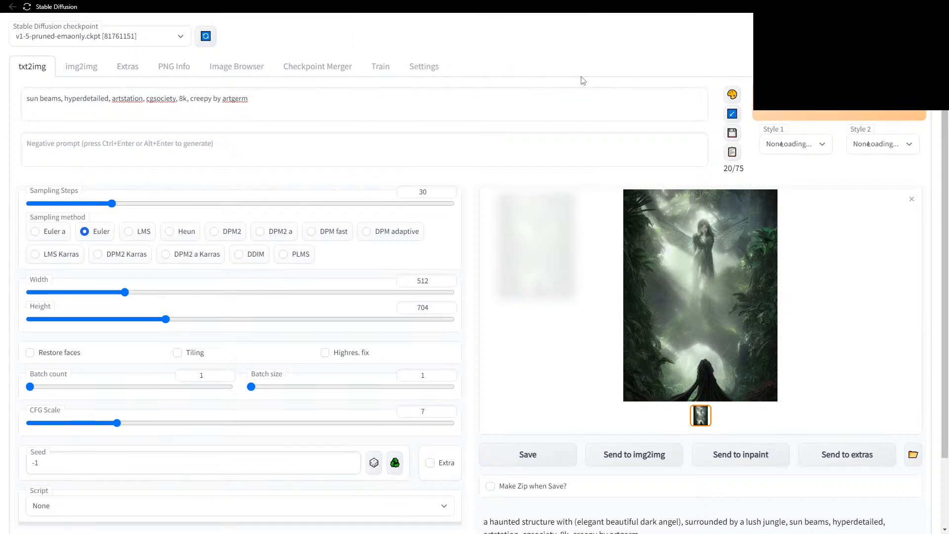
click(732, 134)
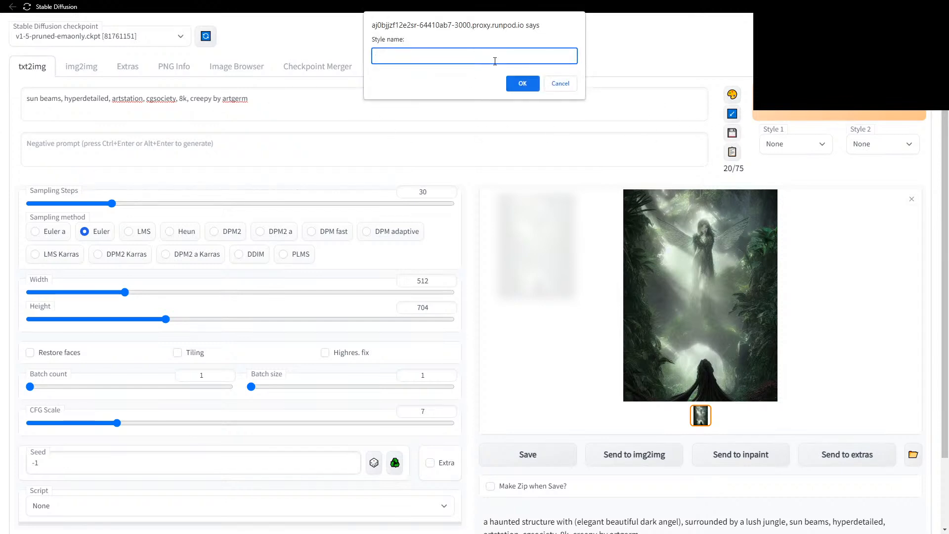
text(test)
click(522, 83)
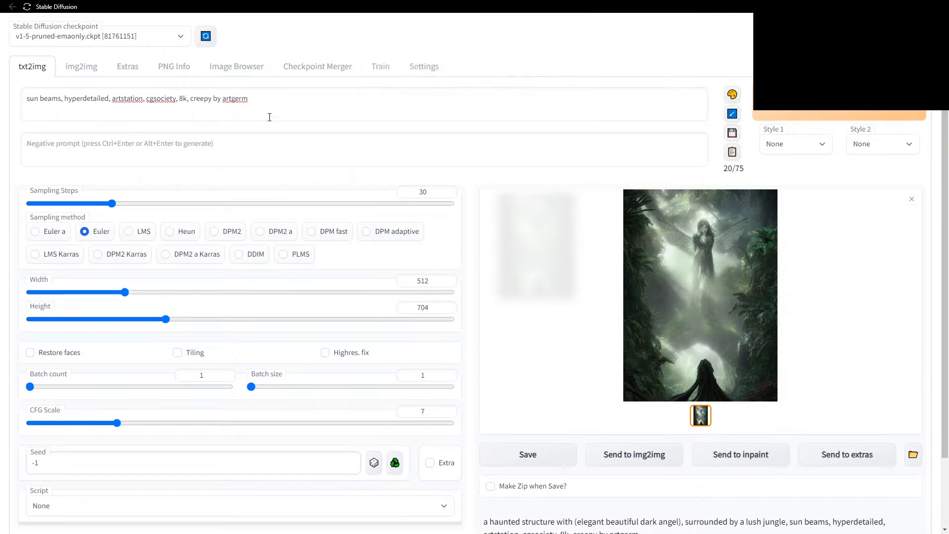
Paste back the subject-only prompt and apply the 'test' style chosen in Style 1.
drag(284, 96, 25, 99)
key(BackSpace)
key(ctrl+v)
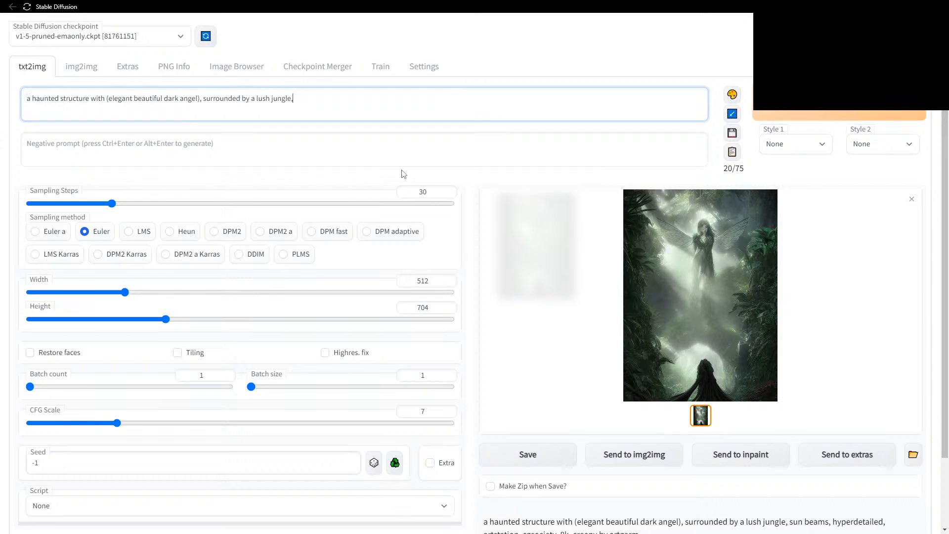
click(784, 146)
click(772, 170)
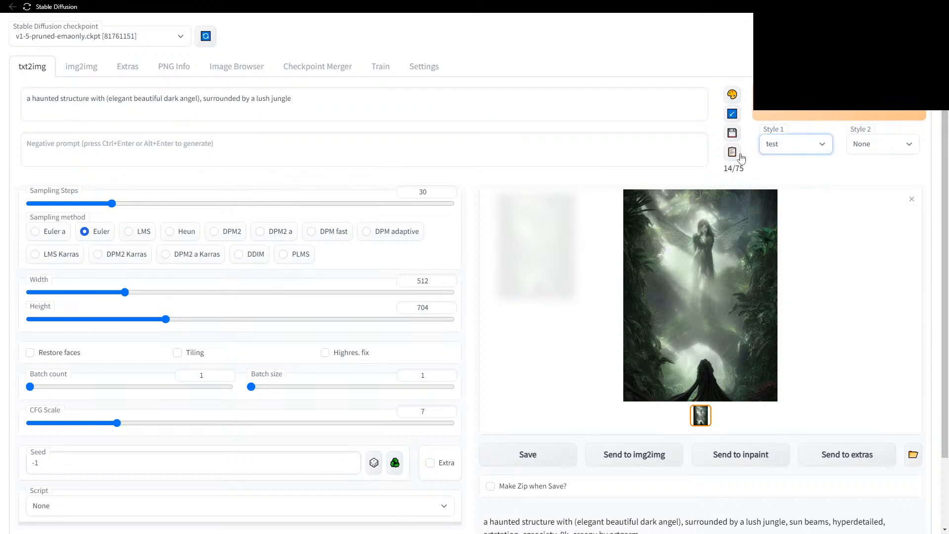
click(732, 151)
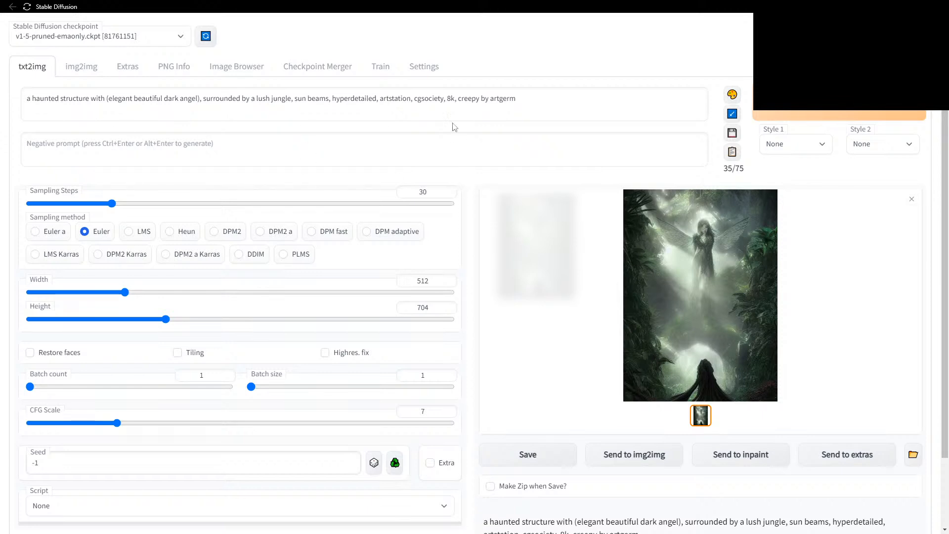
click(793, 141)
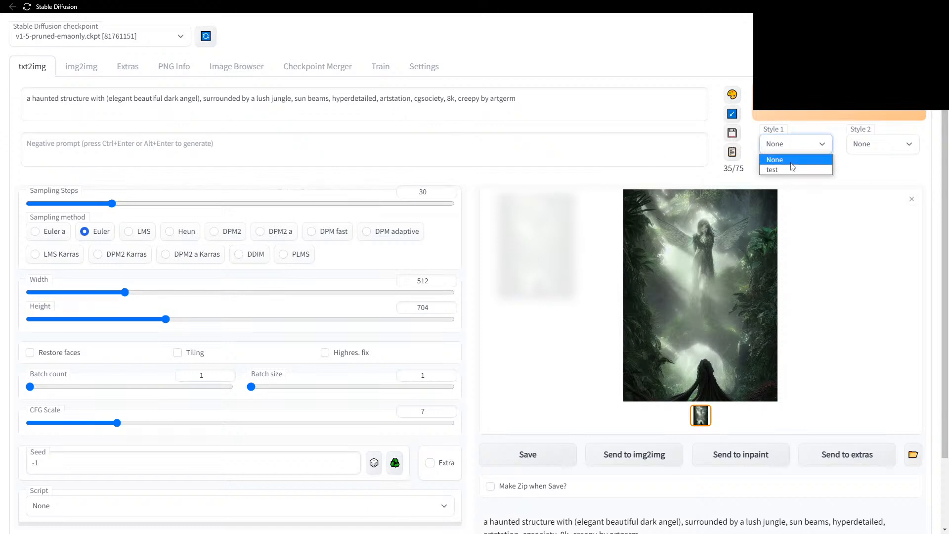
click(474, 230)
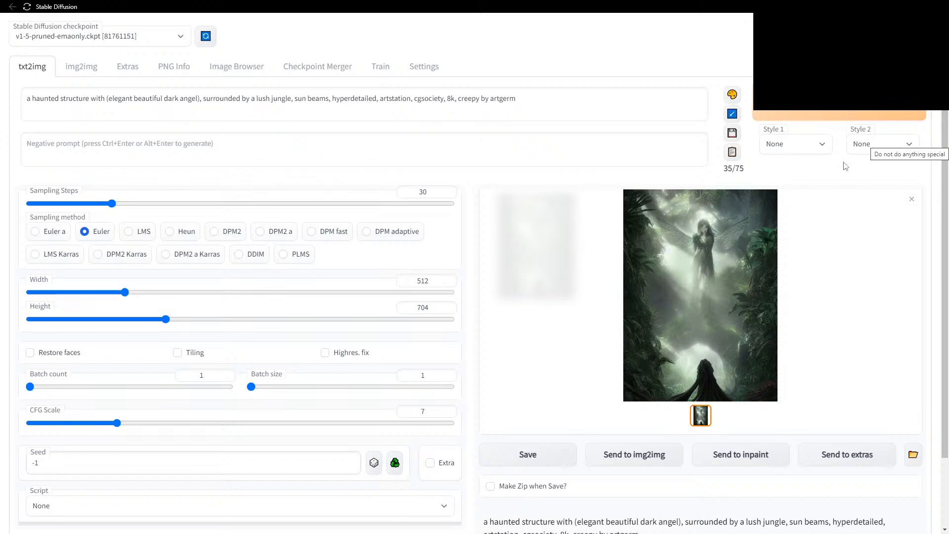
Select DDIM as the sampler and generate a grey, misty dark-angel image.
click(899, 145)
click(899, 145)
click(254, 255)
click(818, 114)
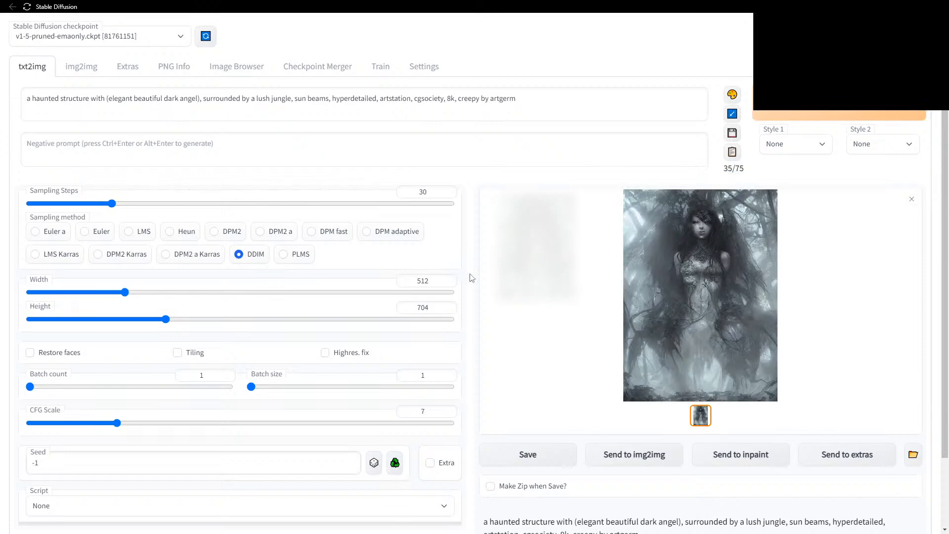
scroll(472, 278, down, 1)
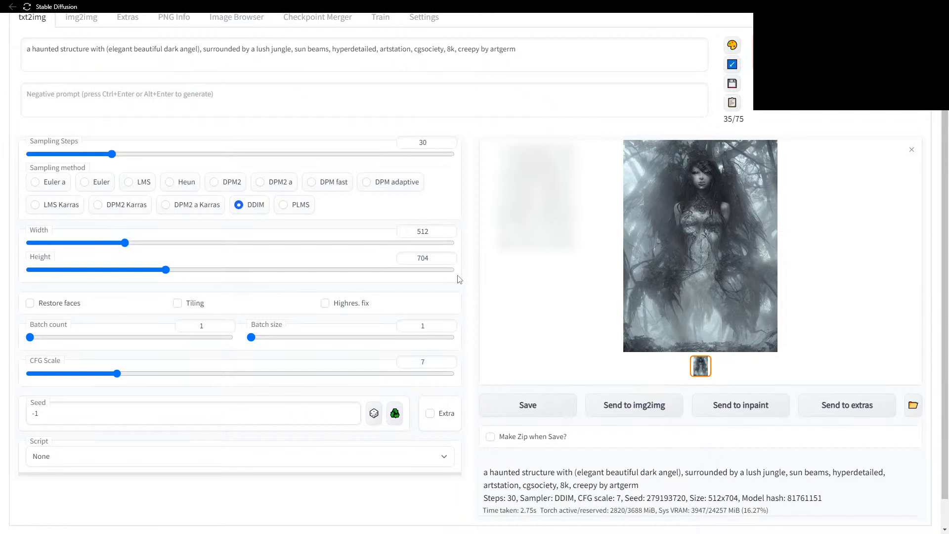
Set the output size to 1088 wide by 1920 high and start generating.
drag(167, 270, 425, 271)
drag(124, 243, 253, 247)
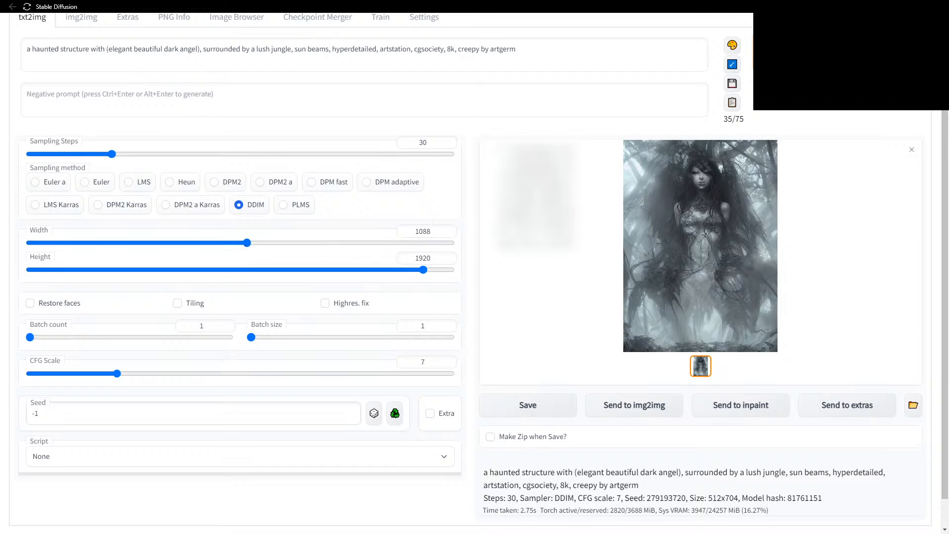
click(811, 53)
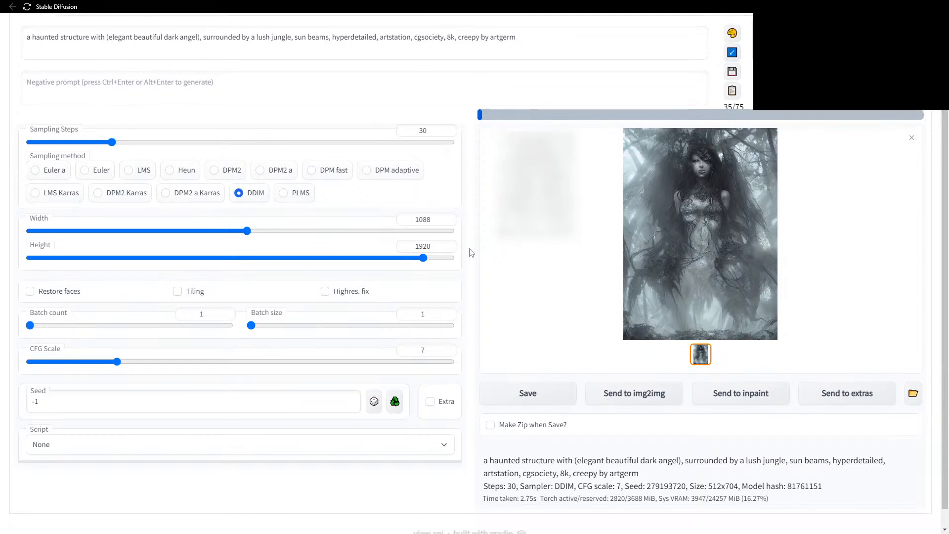
Look through the Script dropdown's available scripts and close it without choosing one.
scroll(471, 253, down, 2)
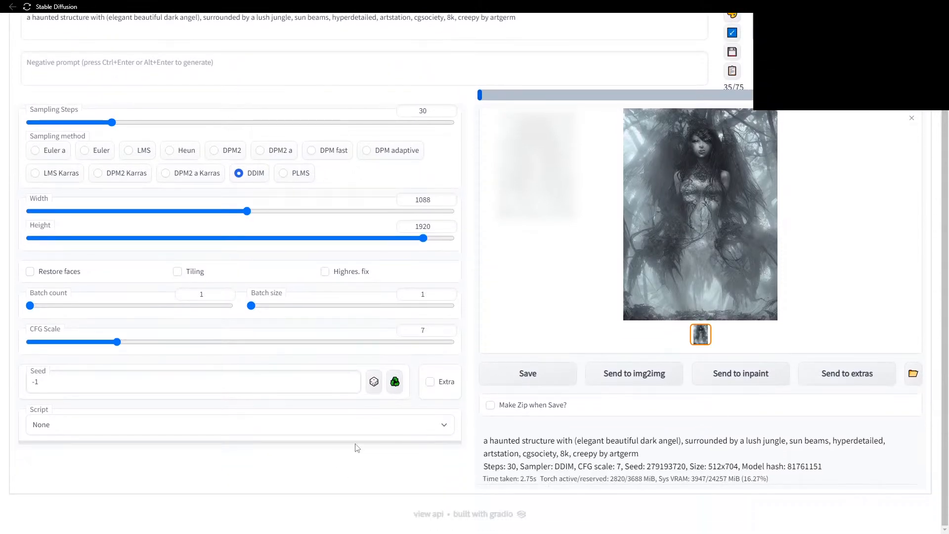
click(427, 428)
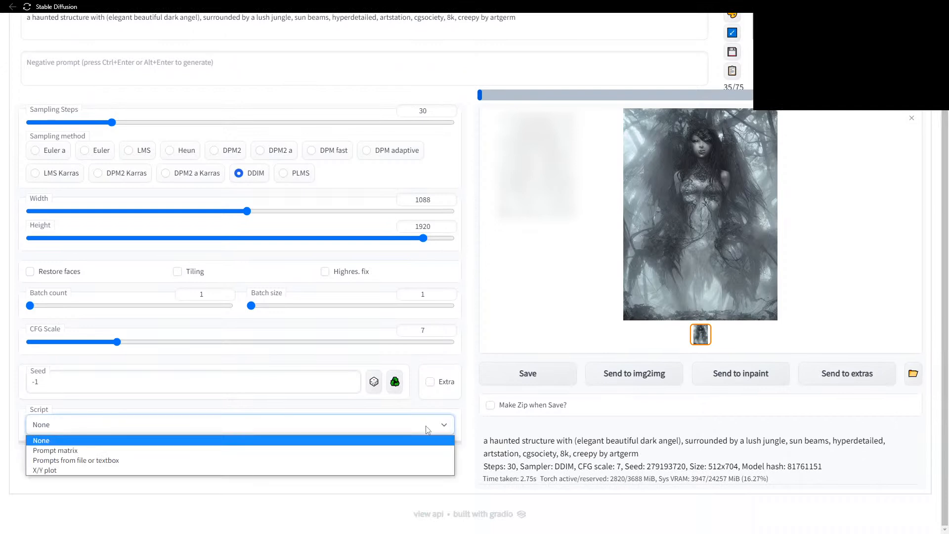
click(470, 433)
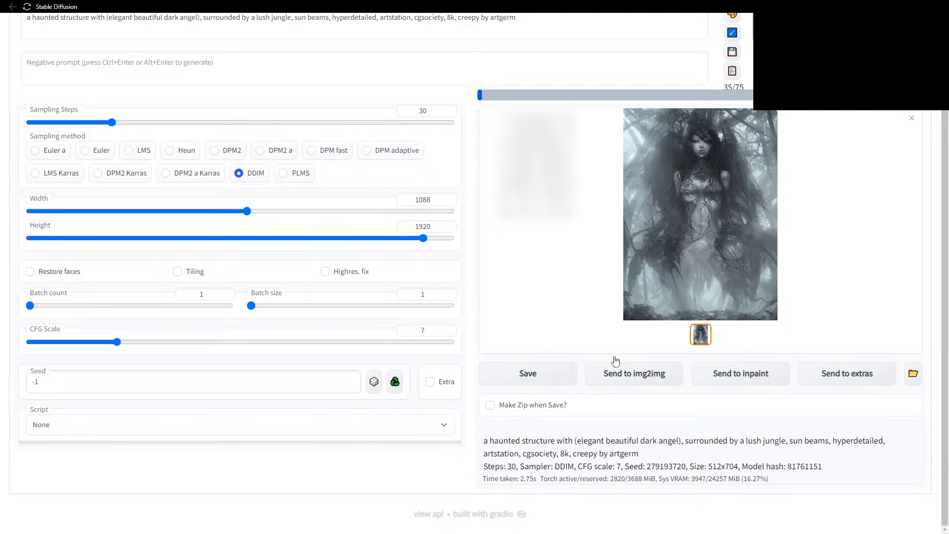
scroll(471, 303, up, 2)
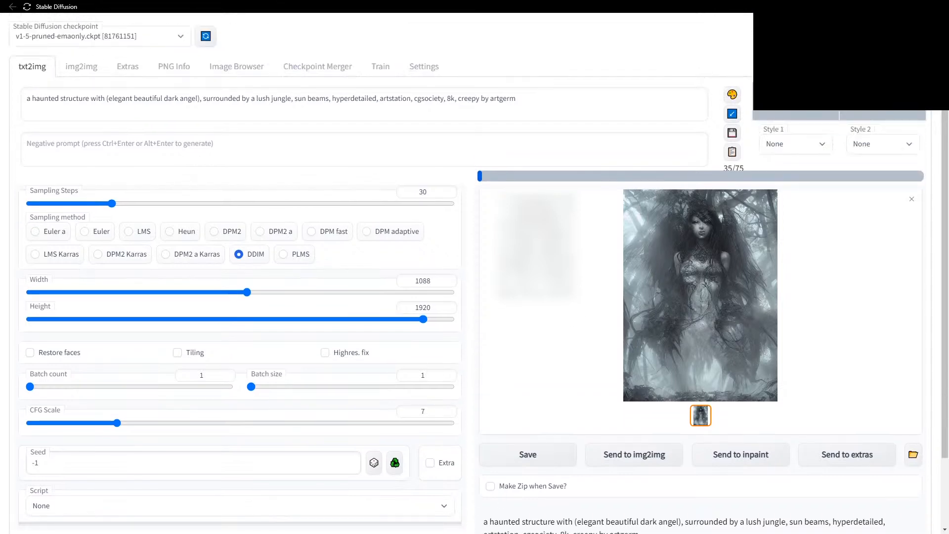
In JupyterLab, navigate from models up to the stable-diffusion-webui scripts folder.
key(alt+Tab)
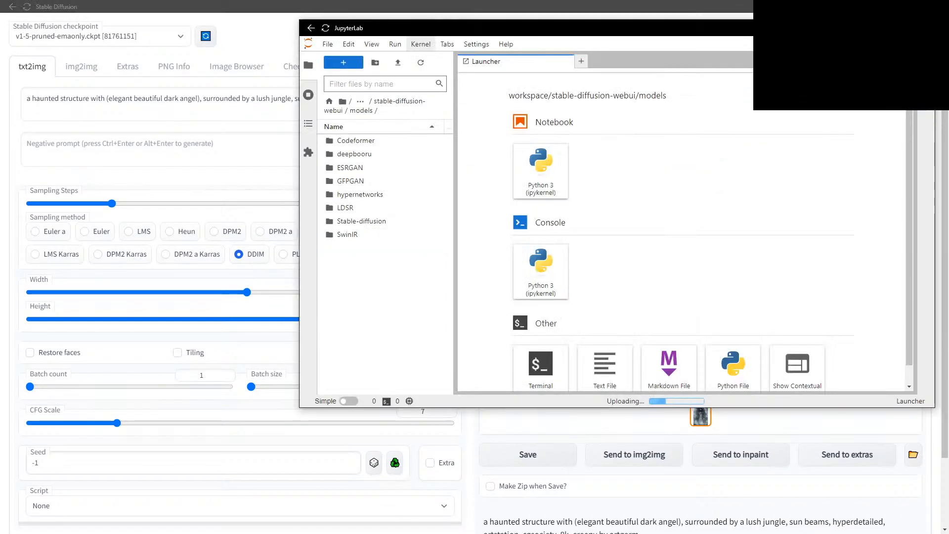
drag(775, 31, 637, 45)
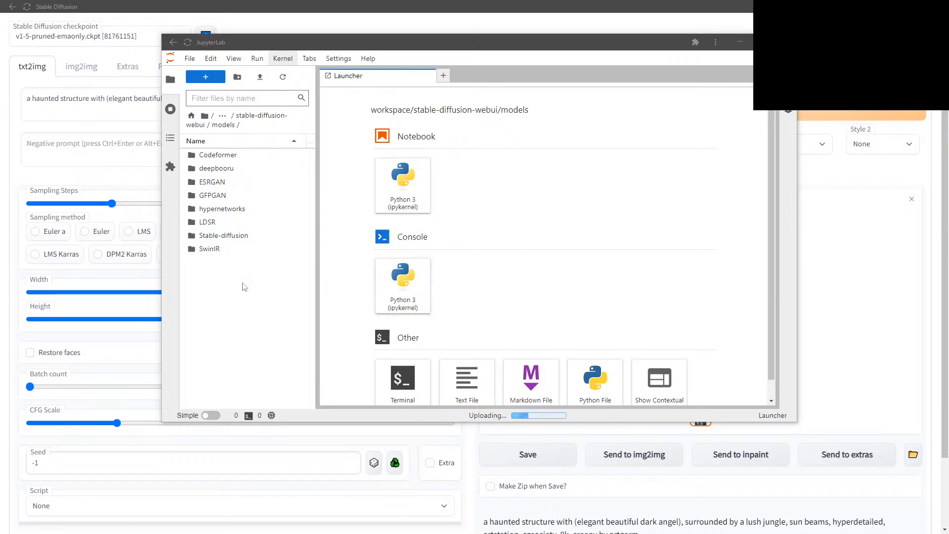
click(249, 120)
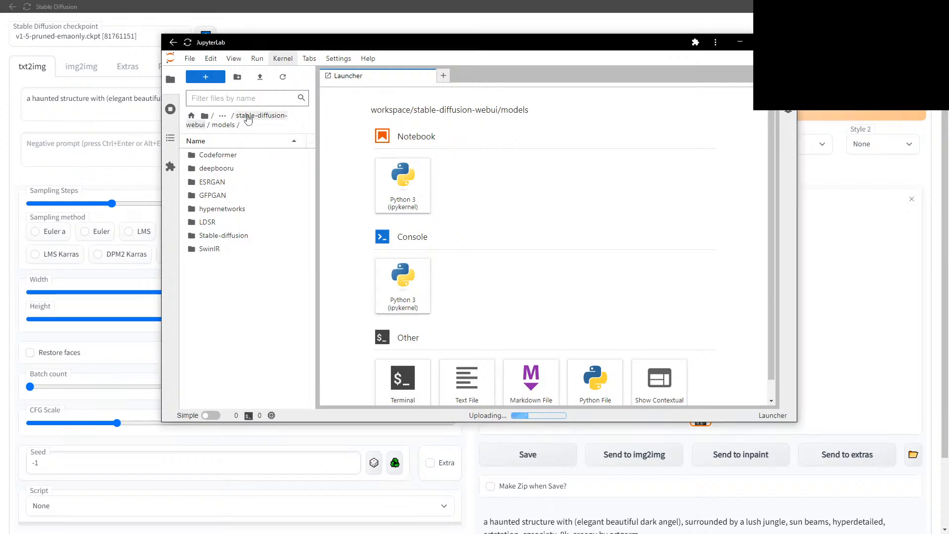
click(213, 277)
double_click(213, 277)
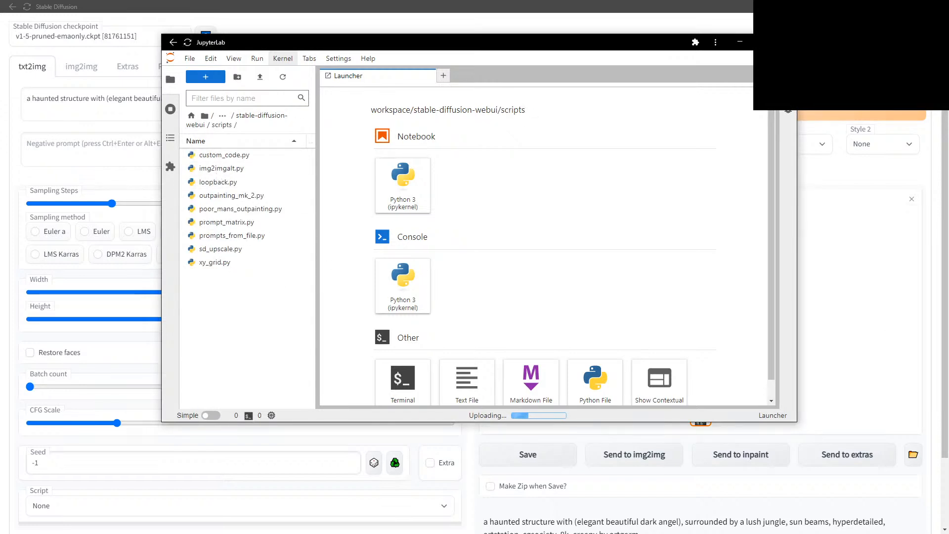
Upload the new script files without overwriting existing scripts, and add a new folder.
drag(329, 312, 219, 325)
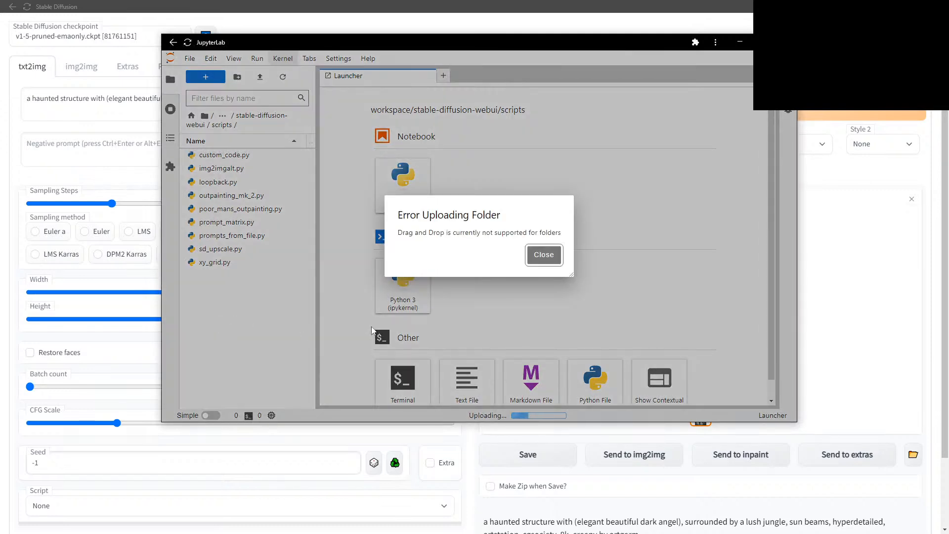
click(544, 255)
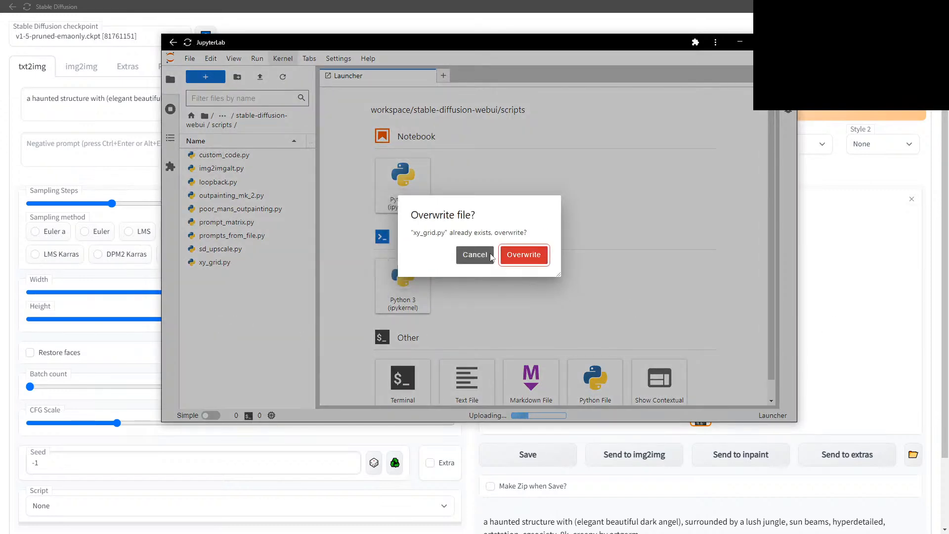
click(465, 256)
click(466, 256)
click(469, 257)
click(473, 256)
click(473, 257)
click(475, 257)
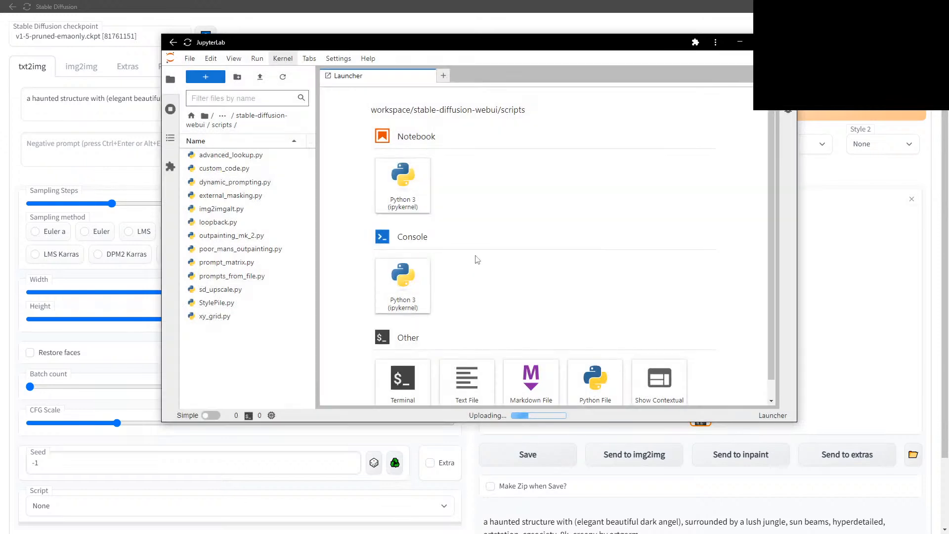
right_click(251, 340)
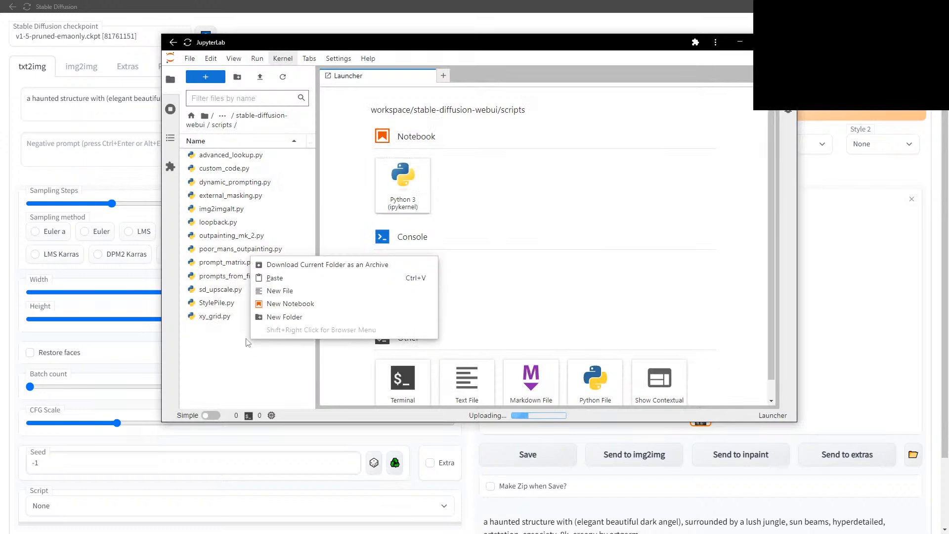
click(283, 318)
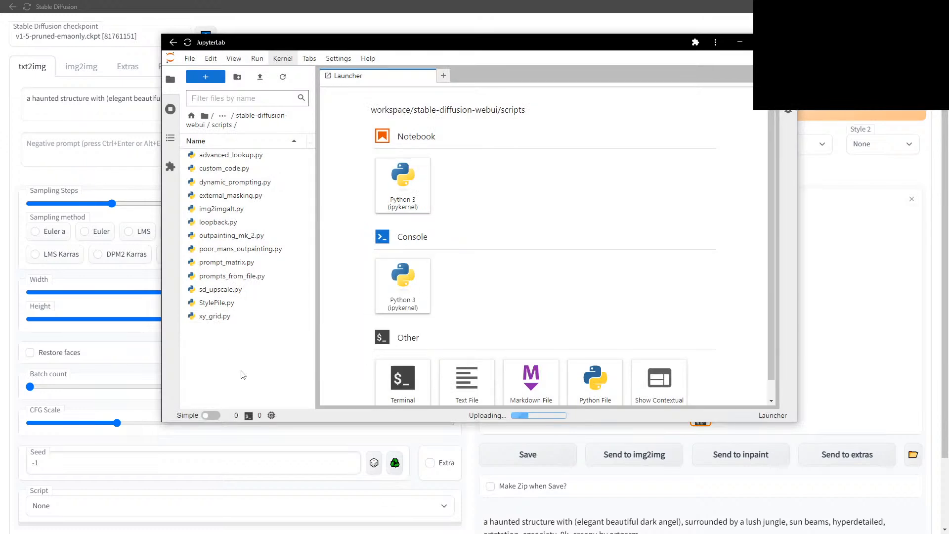
Rename the new folder to 'wildcards' and upload the wildcard .txt word lists into it.
right_click(245, 350)
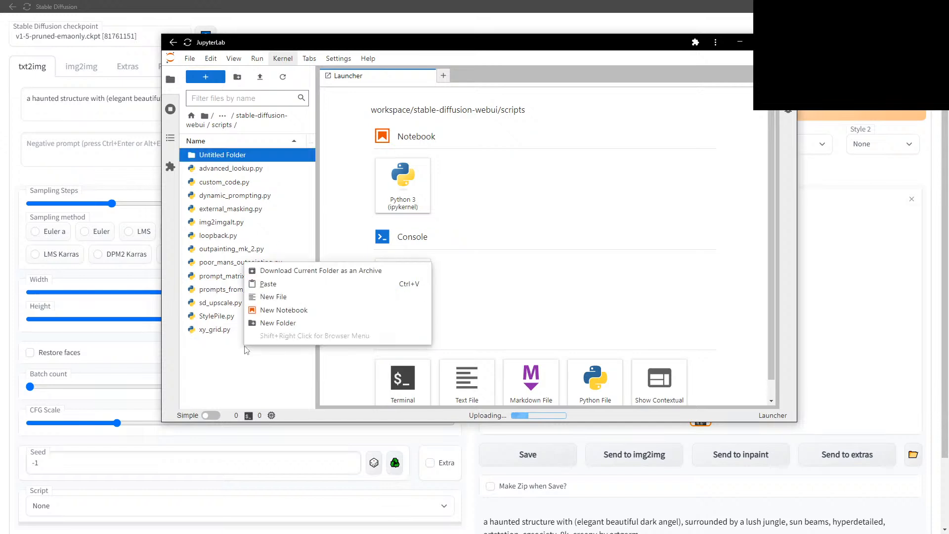
click(227, 367)
right_click(236, 157)
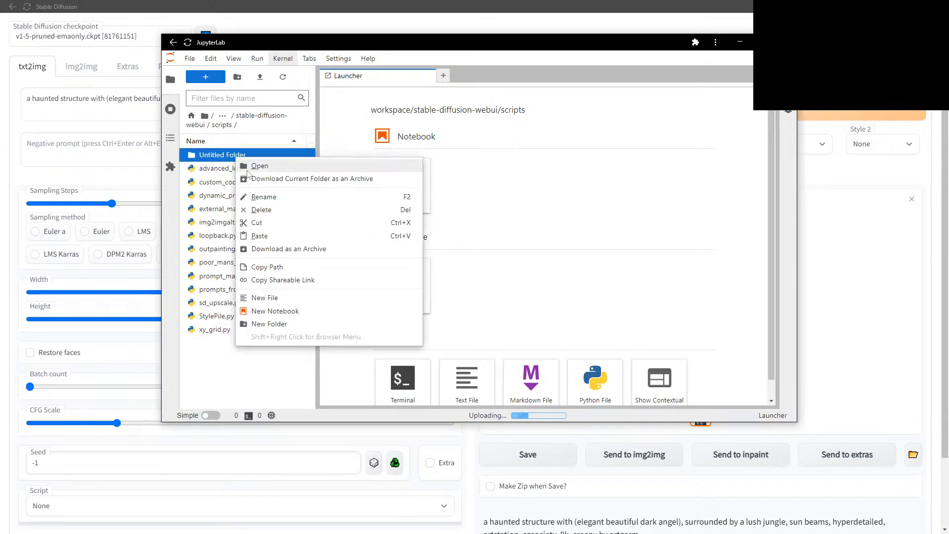
click(272, 198)
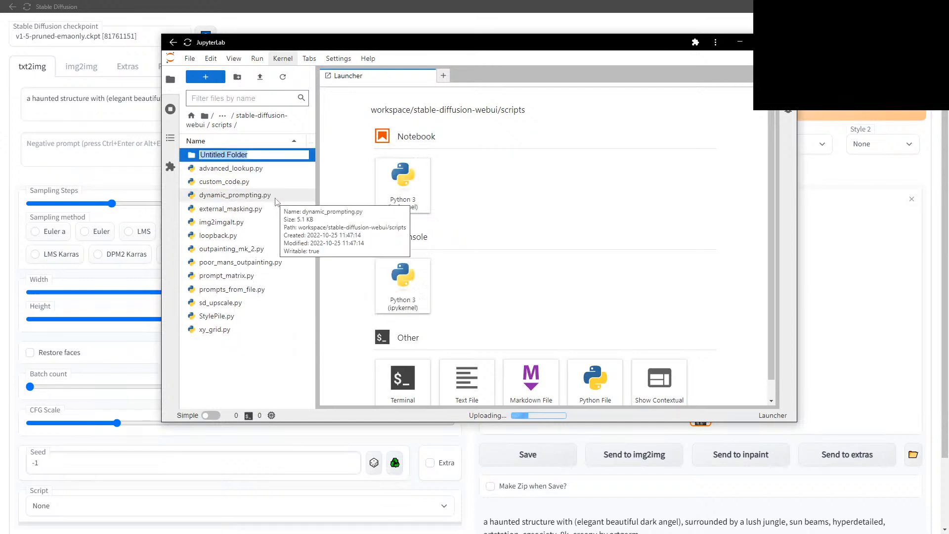
text(wildcards)
key(Return)
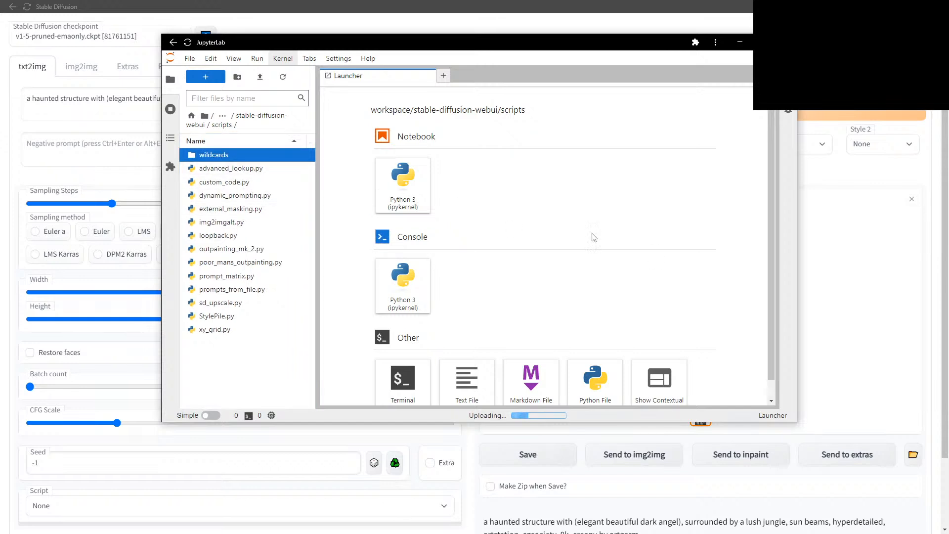
double_click(208, 155)
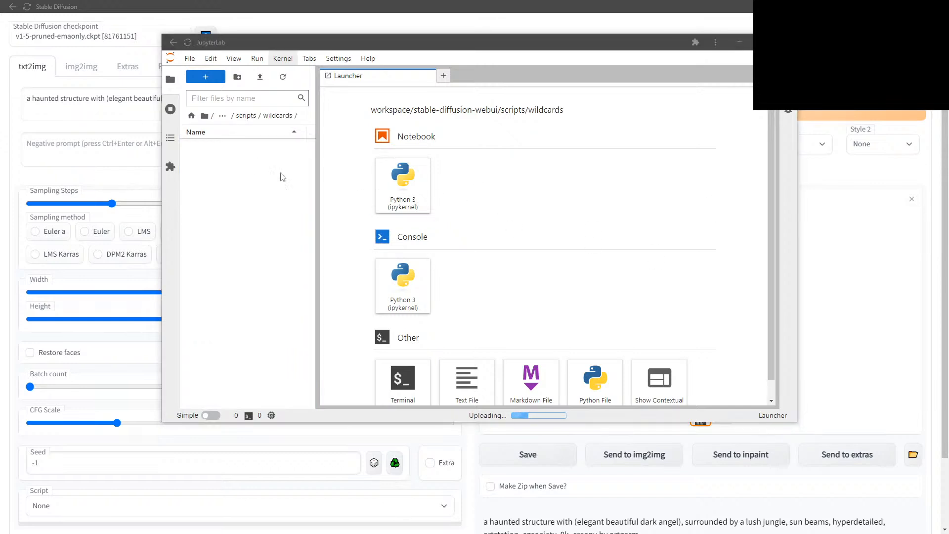
drag(380, 275, 216, 272)
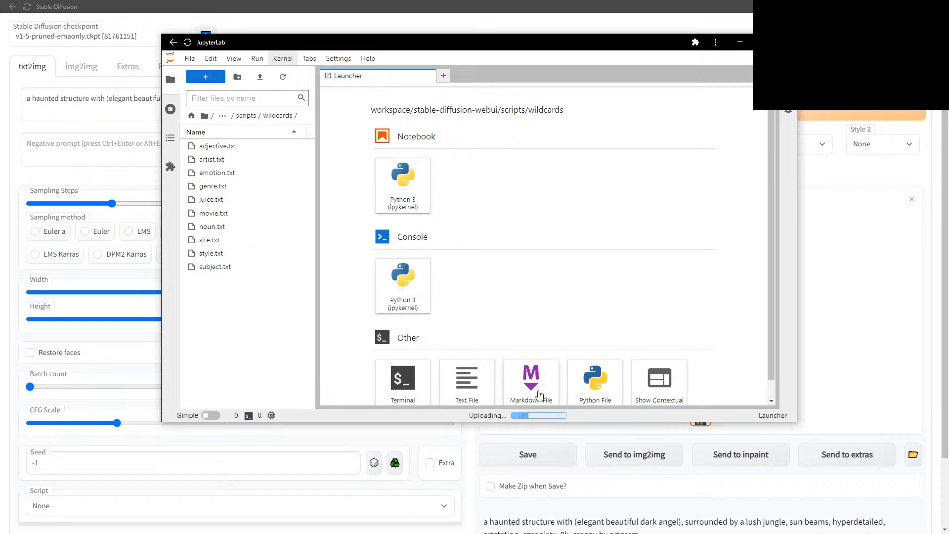
Close JupyterLab and inspect the generated dark-angel jungle image at full size in the lightbox.
click(740, 42)
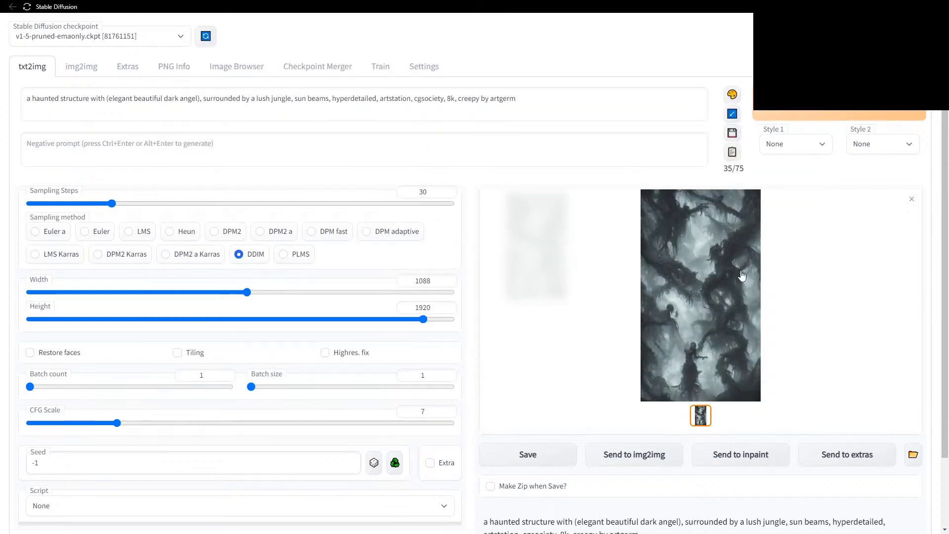
click(705, 282)
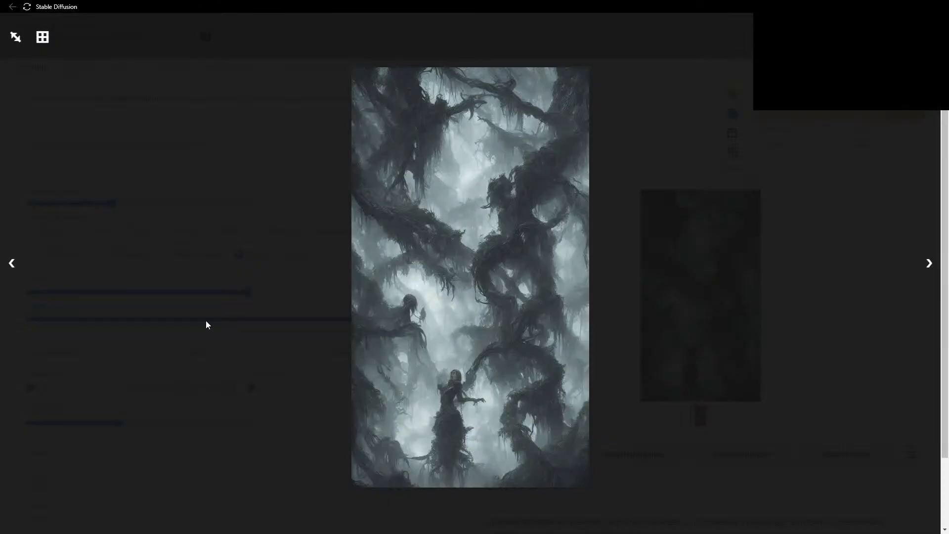
click(42, 37)
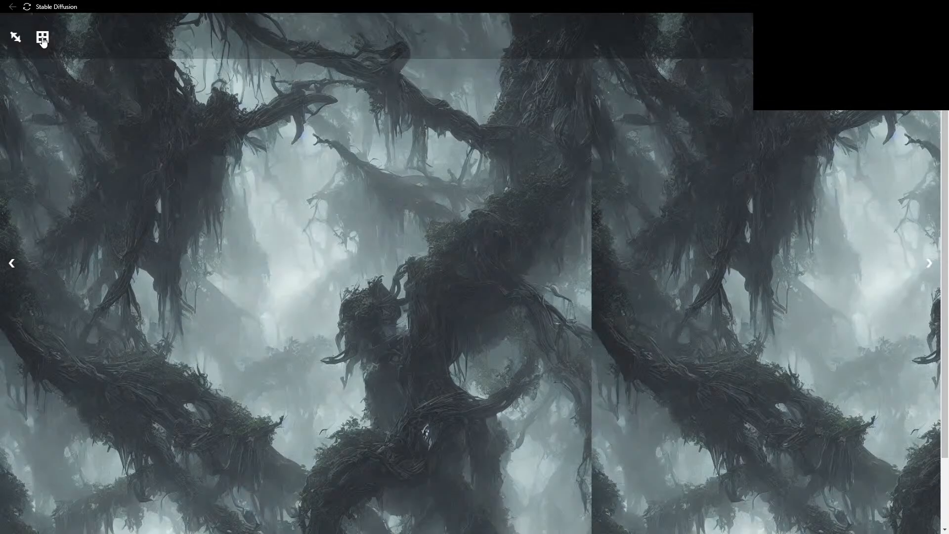
click(461, 304)
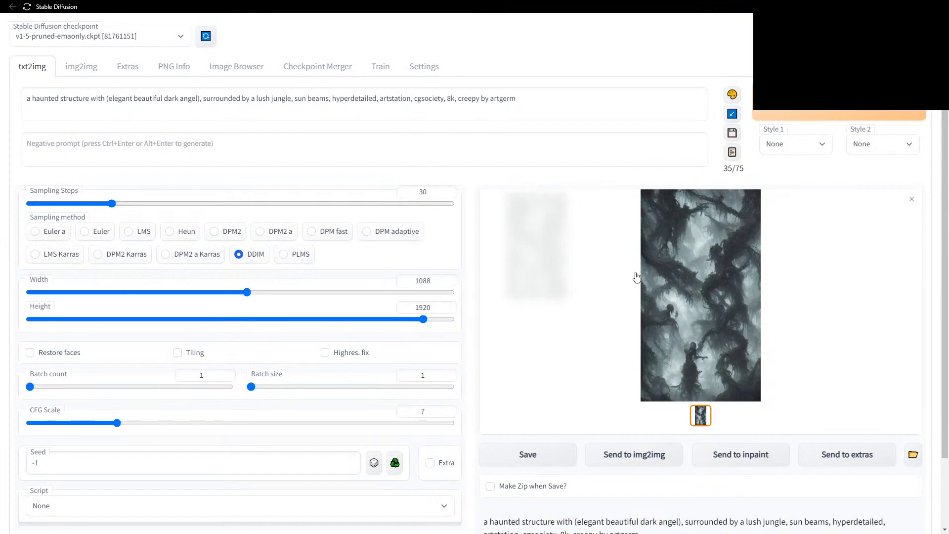
click(675, 275)
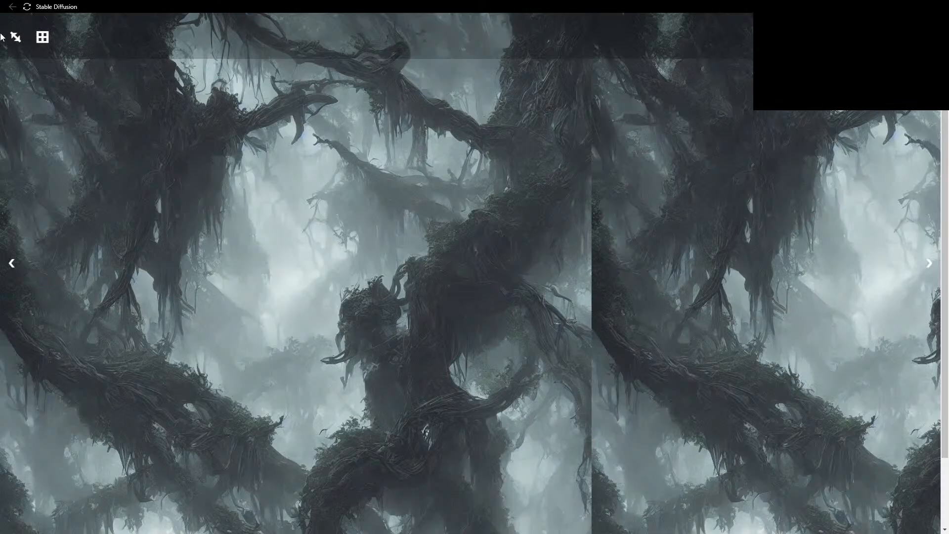
click(42, 38)
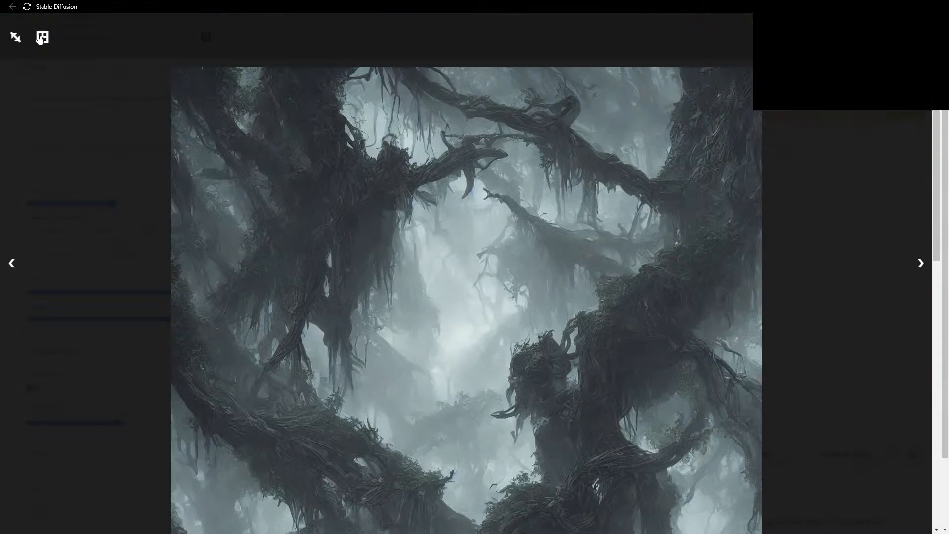
scroll(504, 260, down, 6)
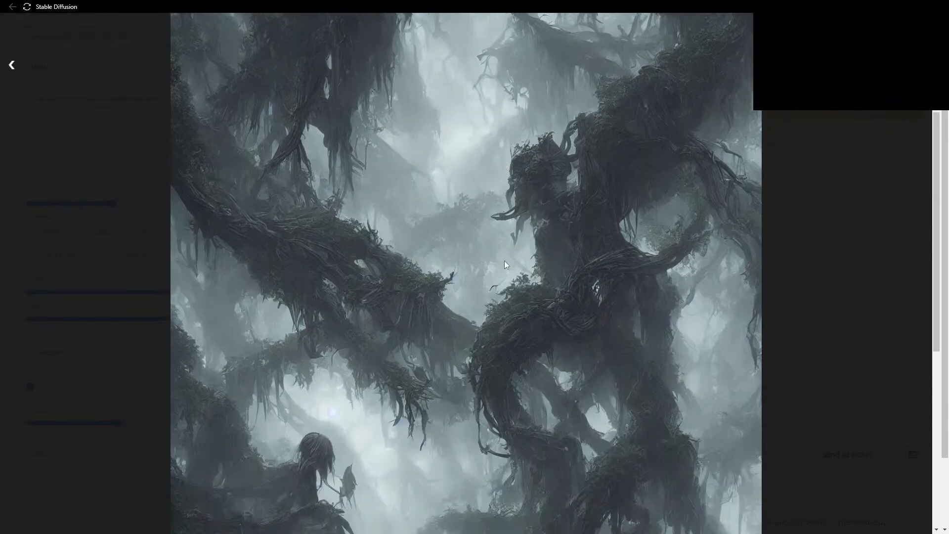
scroll(505, 262, down, 3)
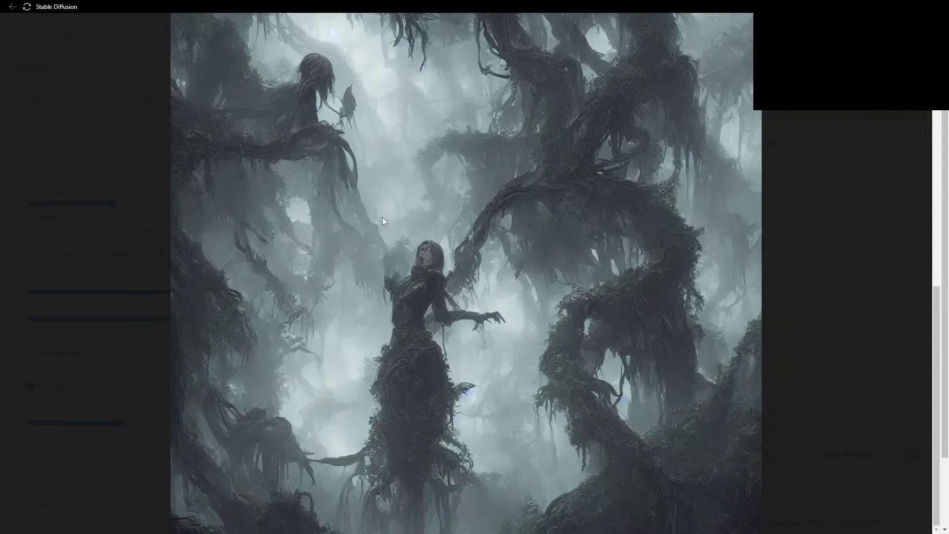
scroll(487, 275, up, 8)
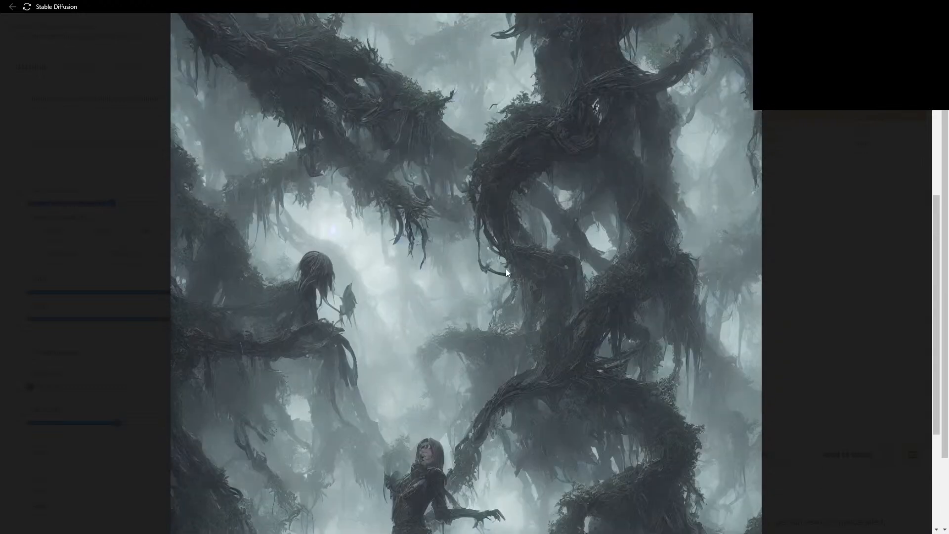
scroll(485, 241, up, 2)
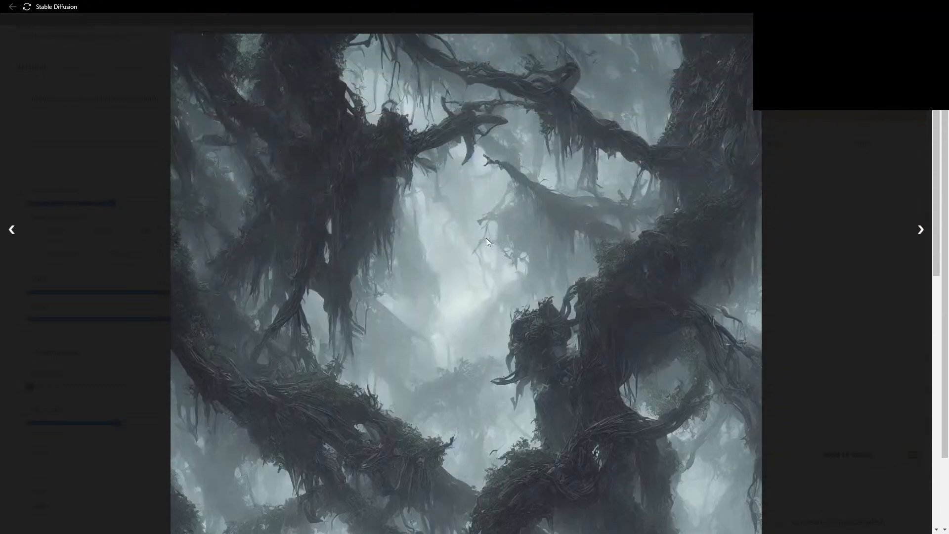
scroll(492, 224, up, 1)
click(918, 38)
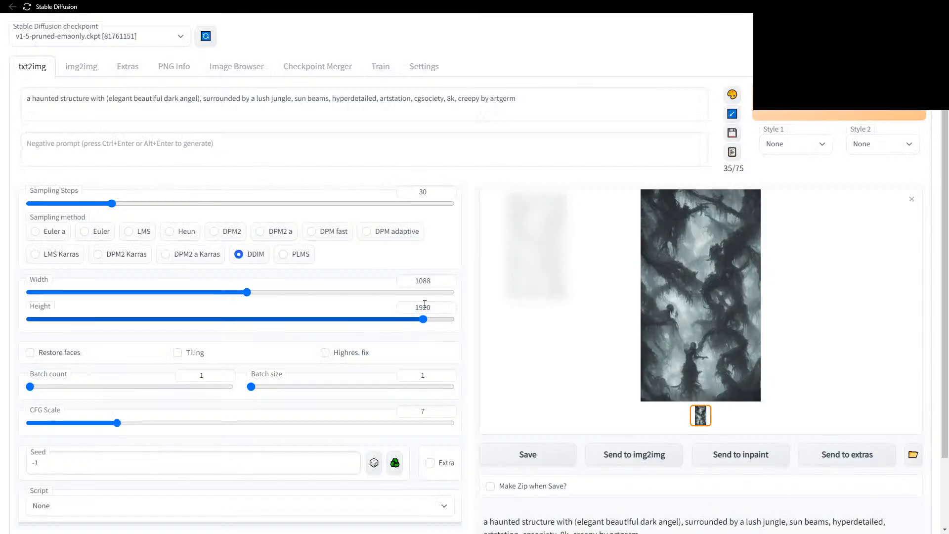
Enter 'disfigured' as the negative prompt, replacing the first attempt 'one head'.
scroll(472, 296, down, 2)
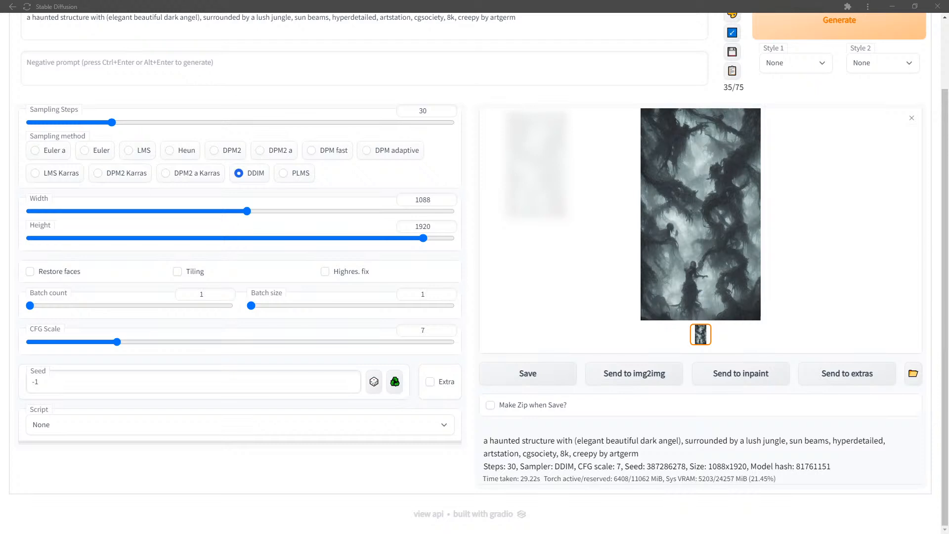
scroll(286, 203, up, 2)
click(284, 146)
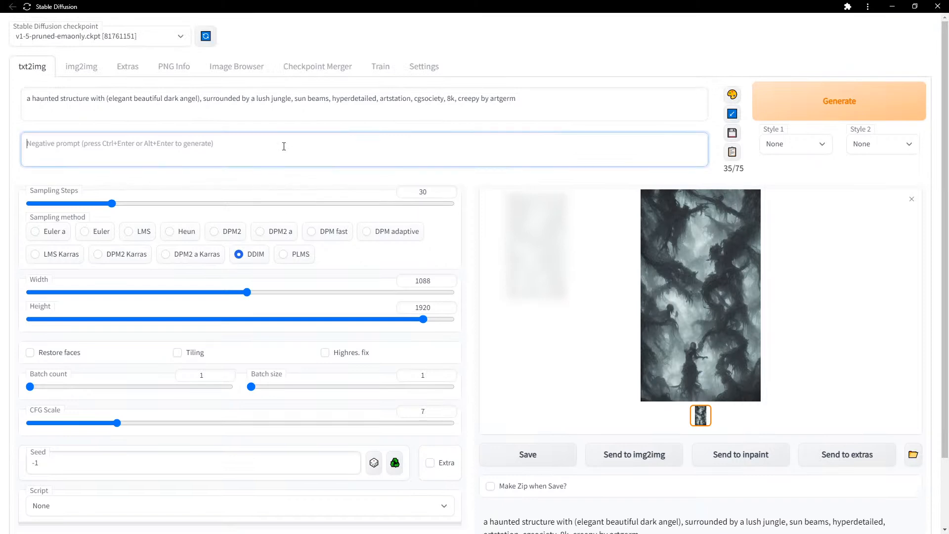
text(one head)
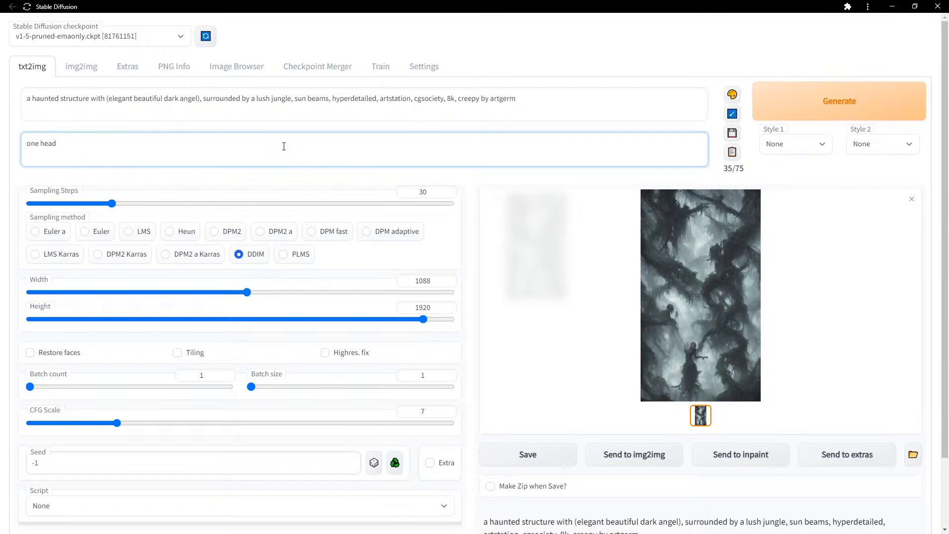
key(ctrl+a)
text(disfigured)
click(383, 69)
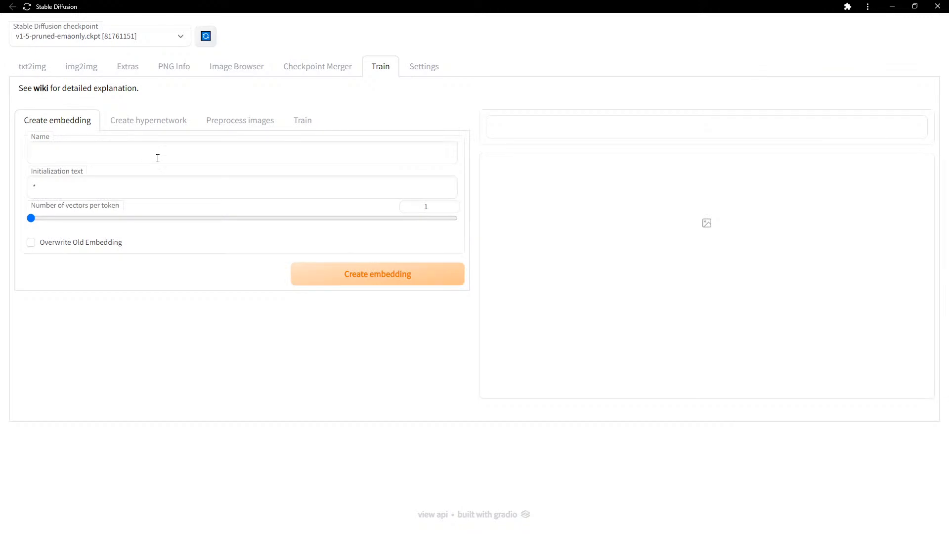
click(156, 121)
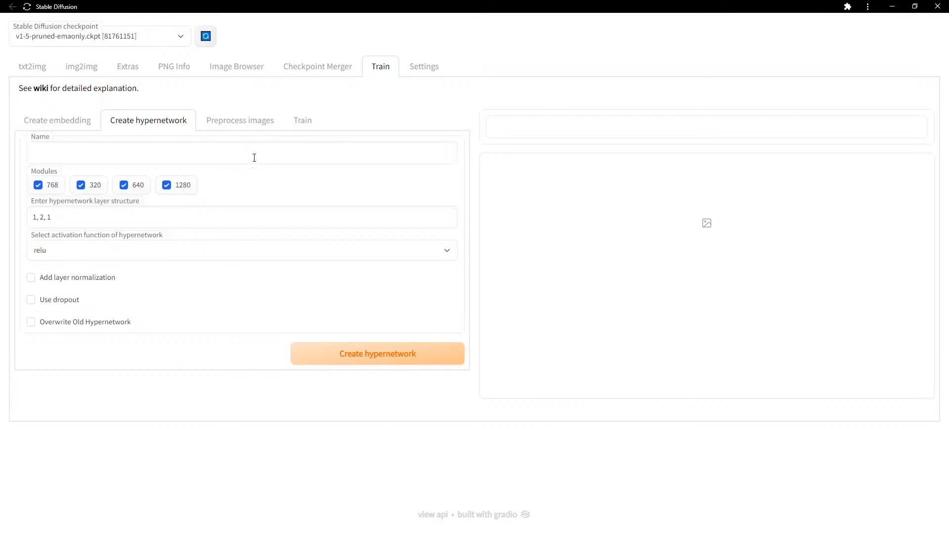
click(62, 123)
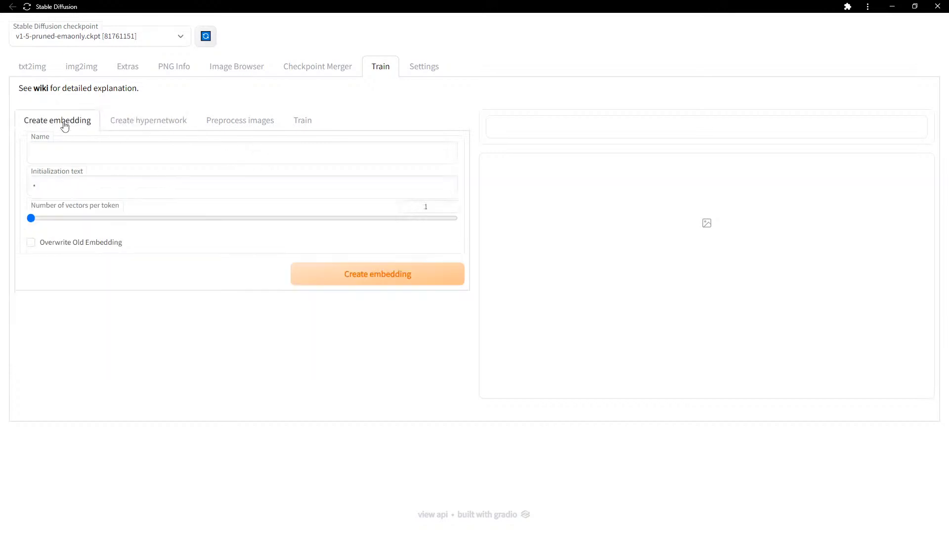
click(153, 127)
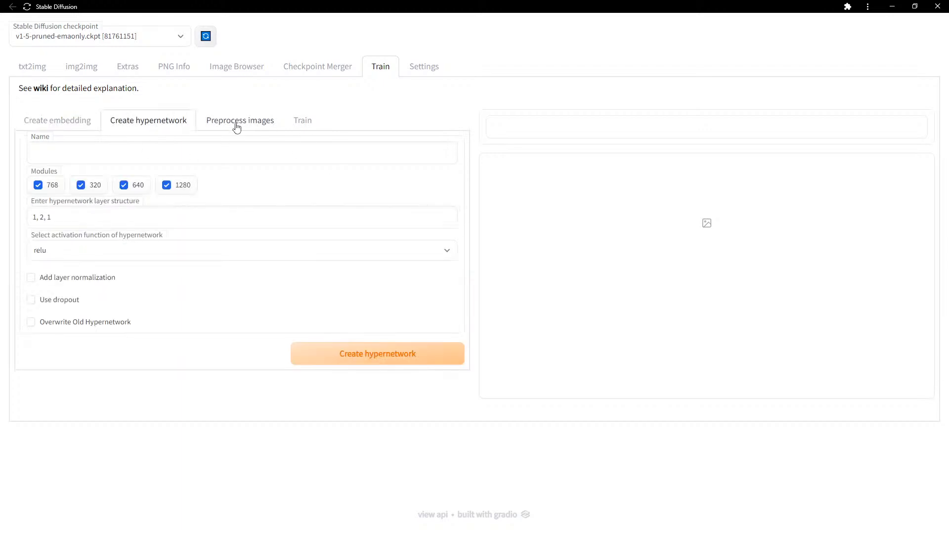
click(39, 68)
scroll(441, 393, down, 3)
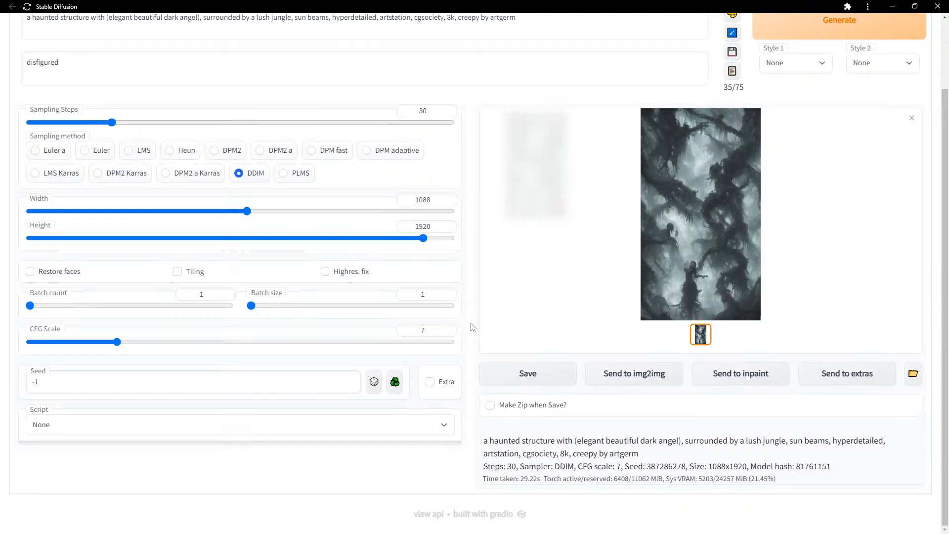
Delete 'a haunted structure with (' and the ')' after angel from the prompt.
scroll(473, 327, up, 3)
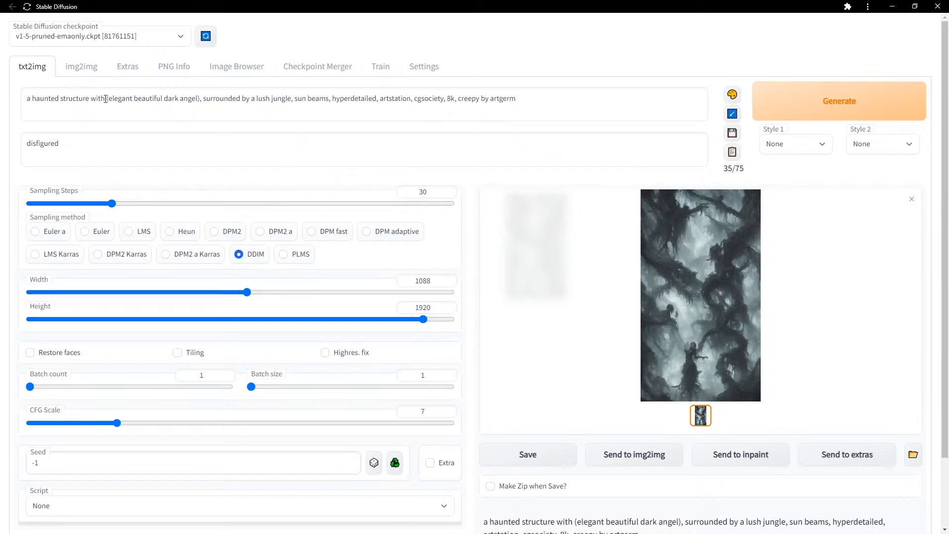
drag(109, 99, 6, 98)
key(BackSpace)
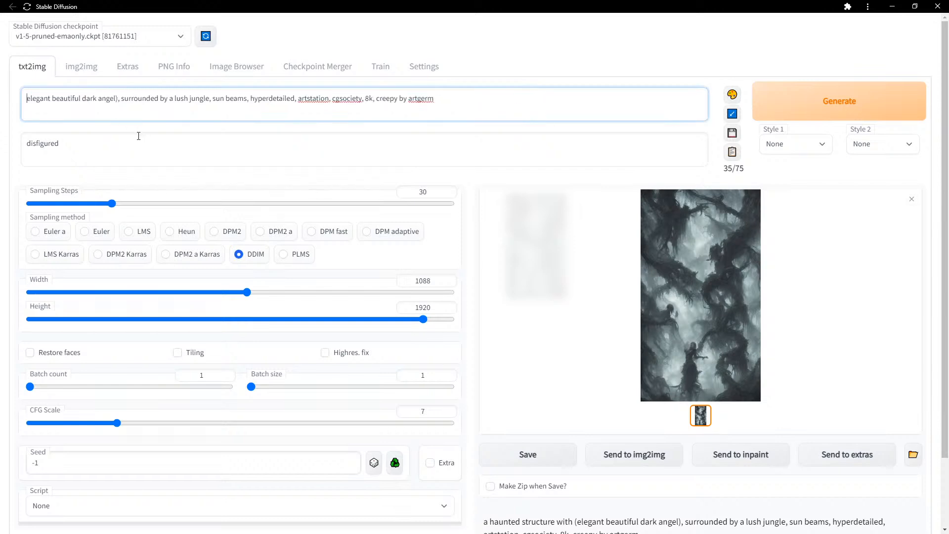
key(BackSpace)
key(BackSpace)
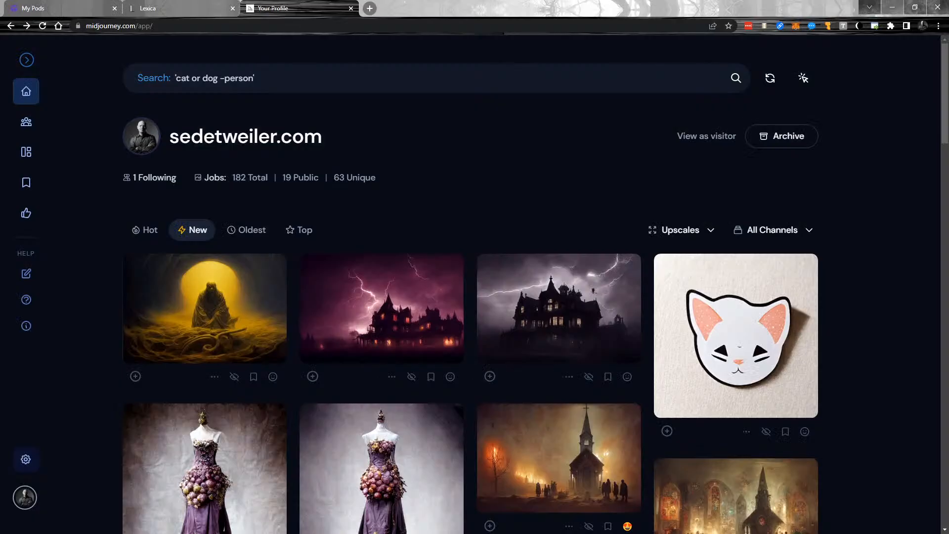
Switch to the Lexica gallery in the browser.
scroll(878, 267, down, 6)
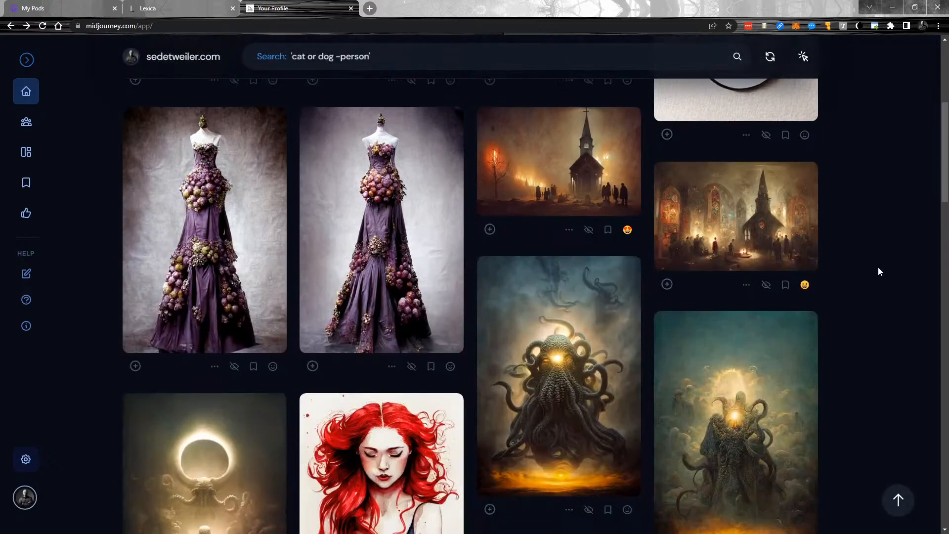
scroll(878, 271, down, 3)
scroll(878, 271, down, 3)
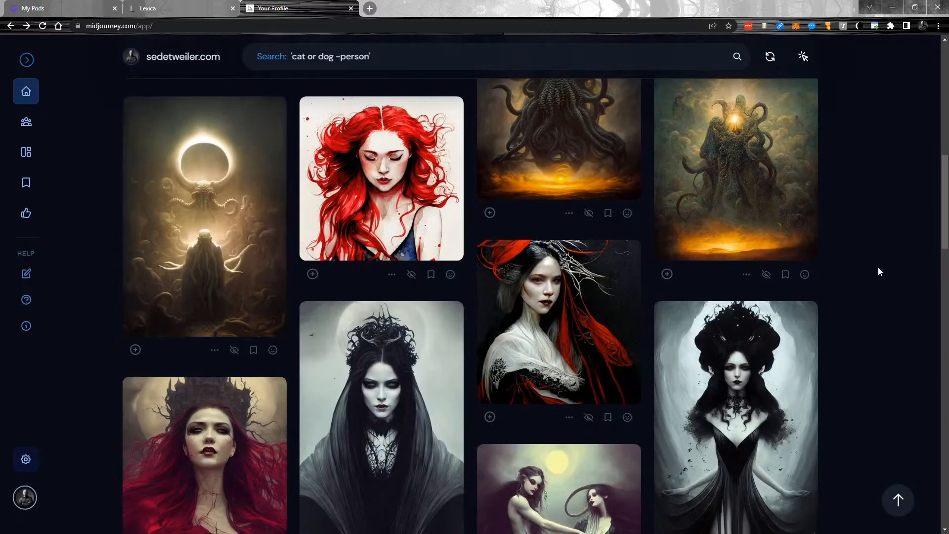
scroll(746, 235, up, 6)
click(200, 8)
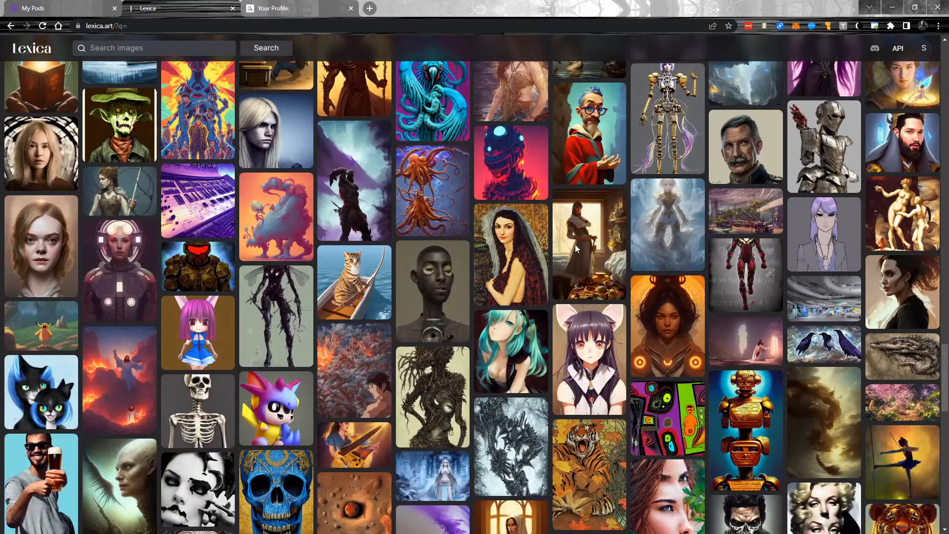
Browse the Lexica grid and check the gothic princess portrait's prompt.
scroll(521, 247, down, 3)
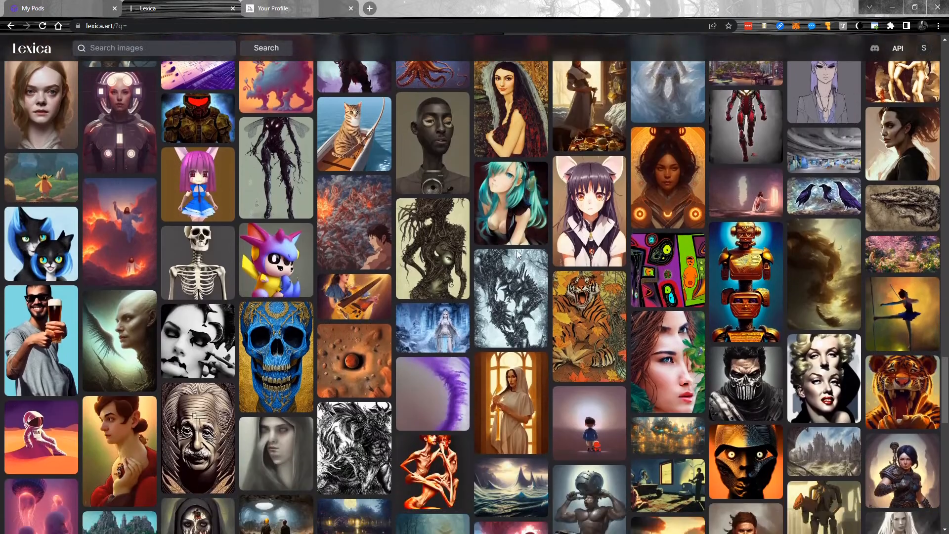
scroll(513, 255, down, 4)
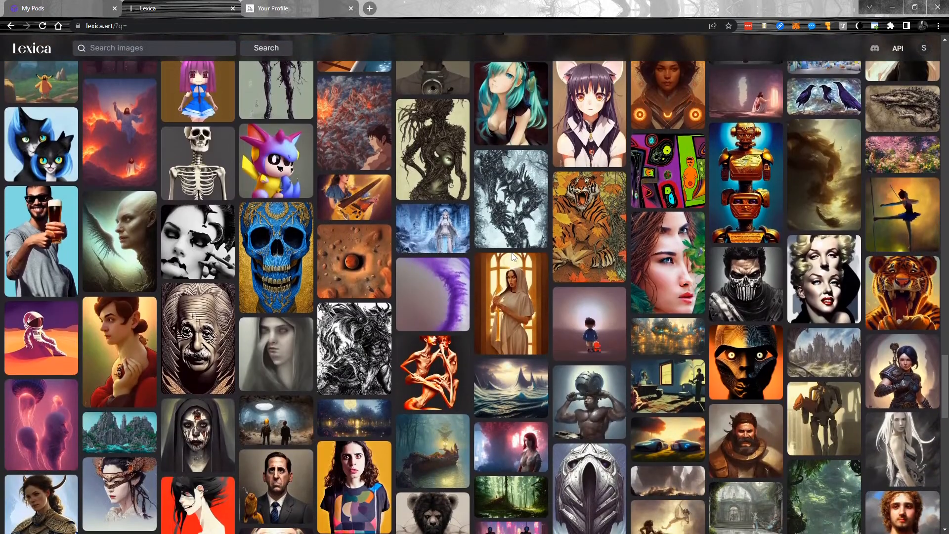
scroll(511, 253, down, 2)
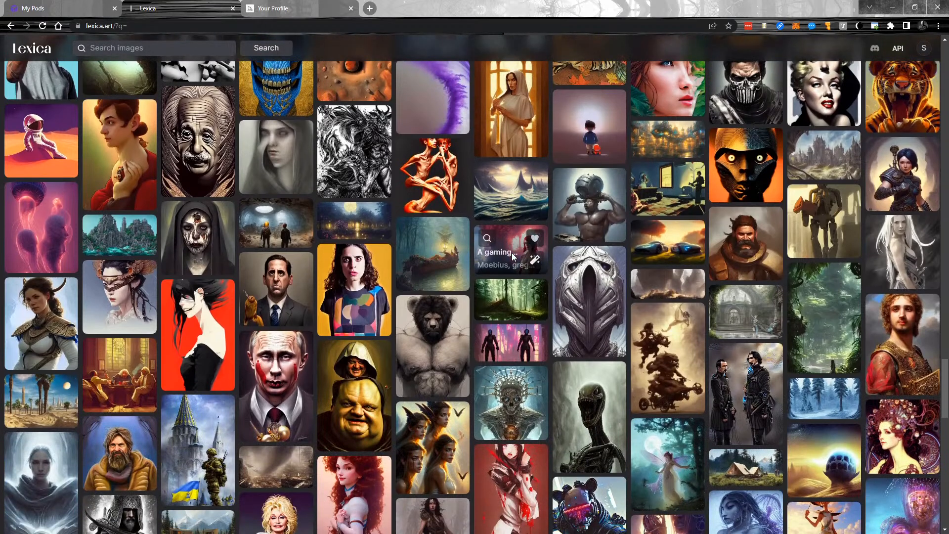
scroll(512, 253, down, 3)
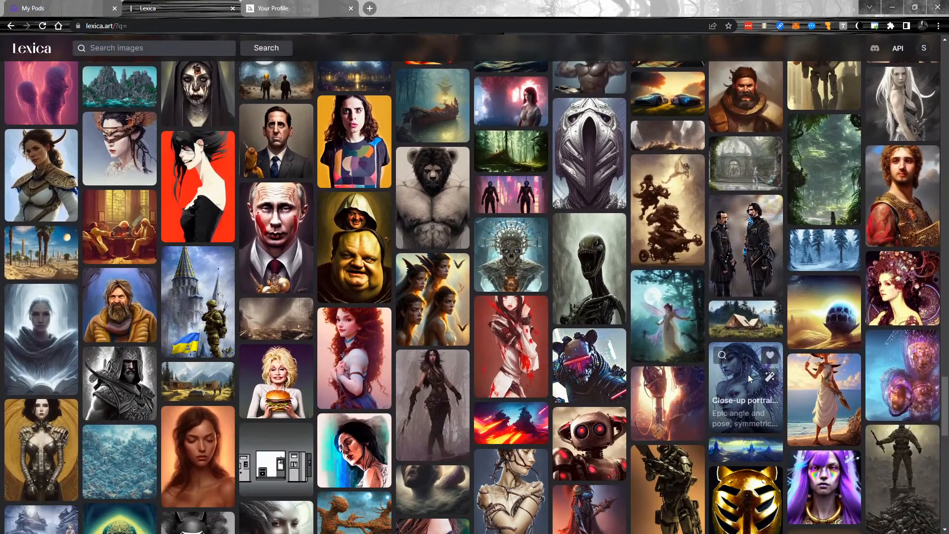
click(749, 375)
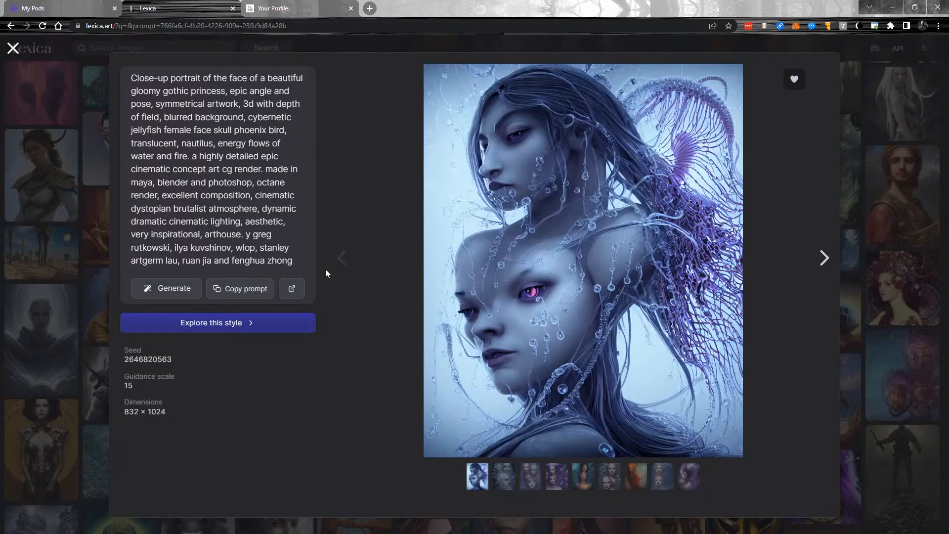
click(882, 162)
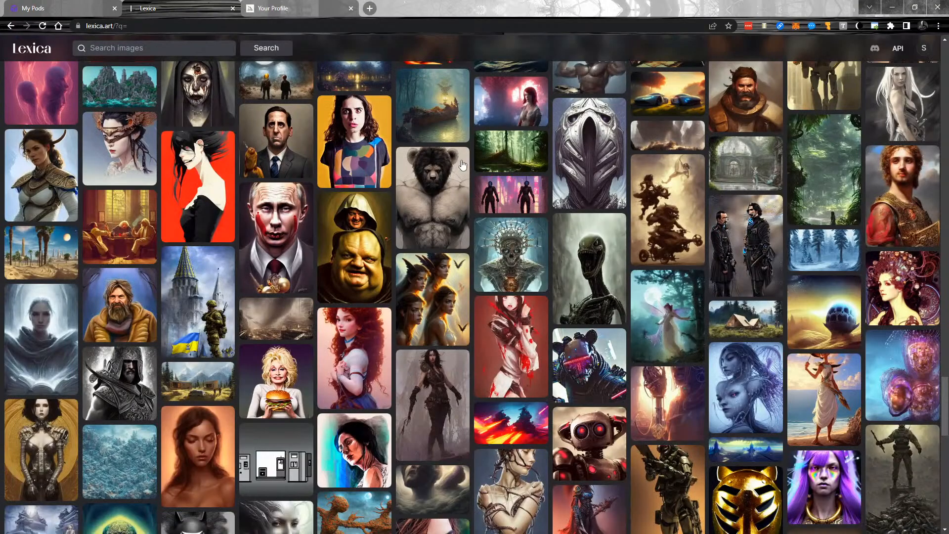
scroll(478, 285, down, 3)
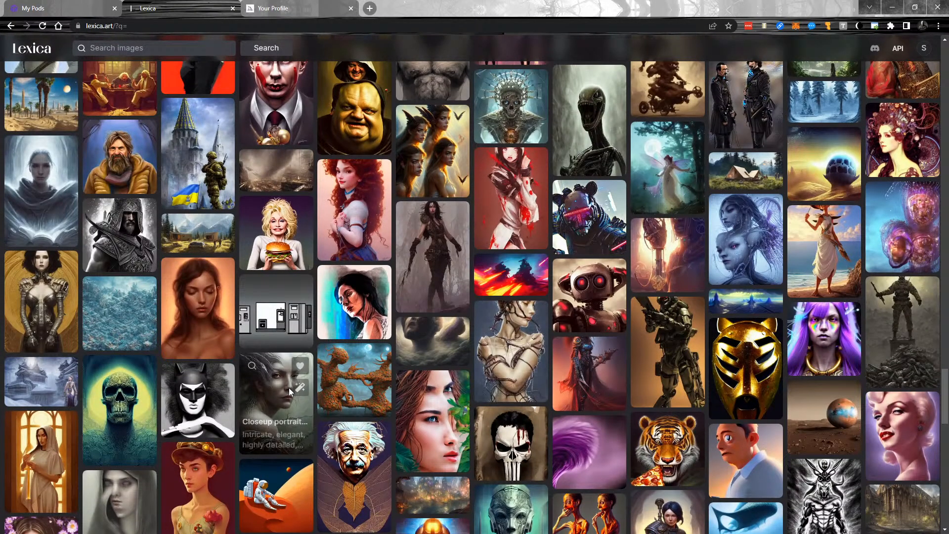
Copy the ghost spirit portrait's trailing artist names and minimize the browser.
click(269, 406)
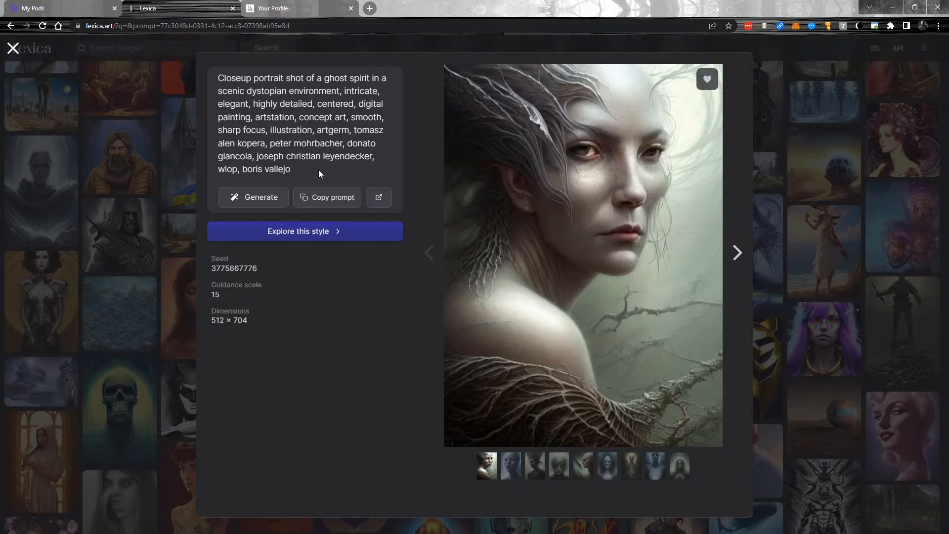
drag(320, 169, 357, 136)
key(ctrl+c)
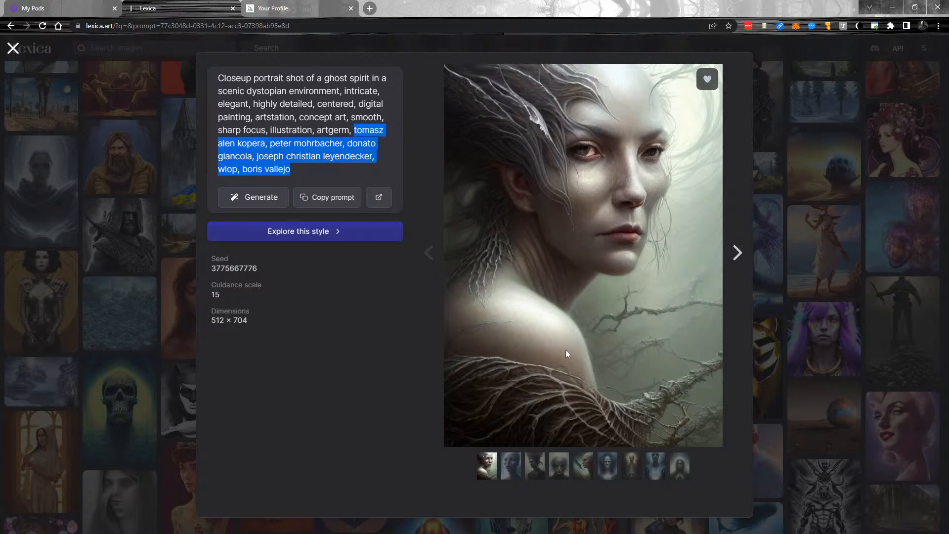
click(892, 7)
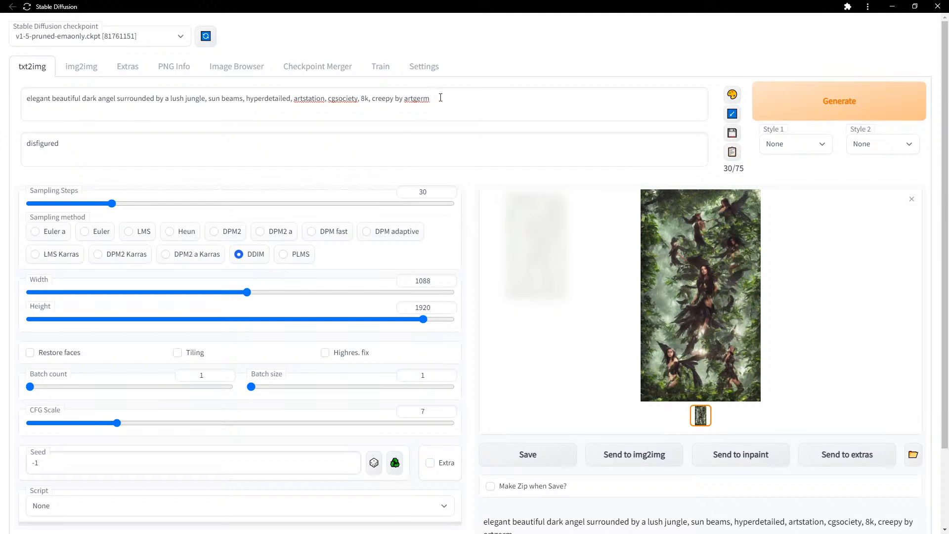
Replace the prompt's style terms after 'sun beams' with the six copied artist names.
drag(448, 99, 246, 105)
key(ctrl+v)
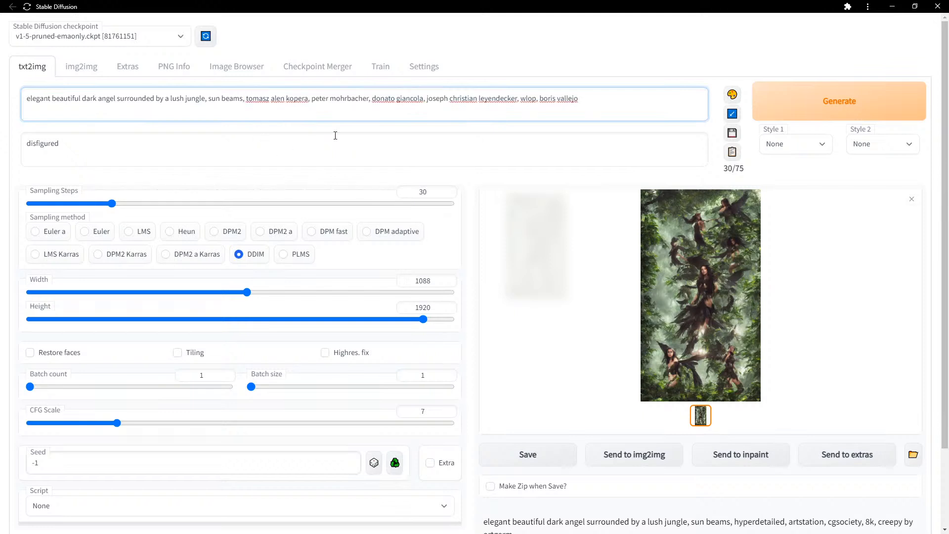
drag(310, 99, 370, 100)
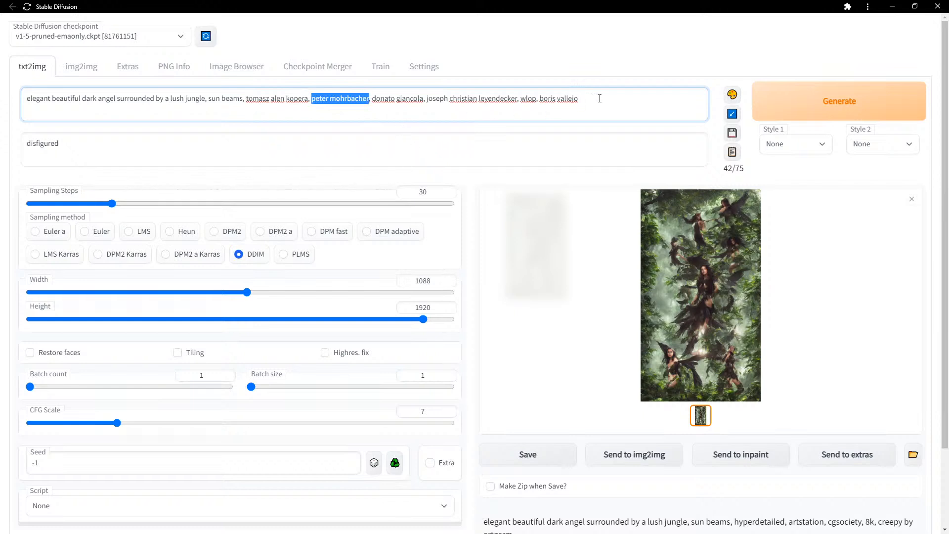
click(527, 99)
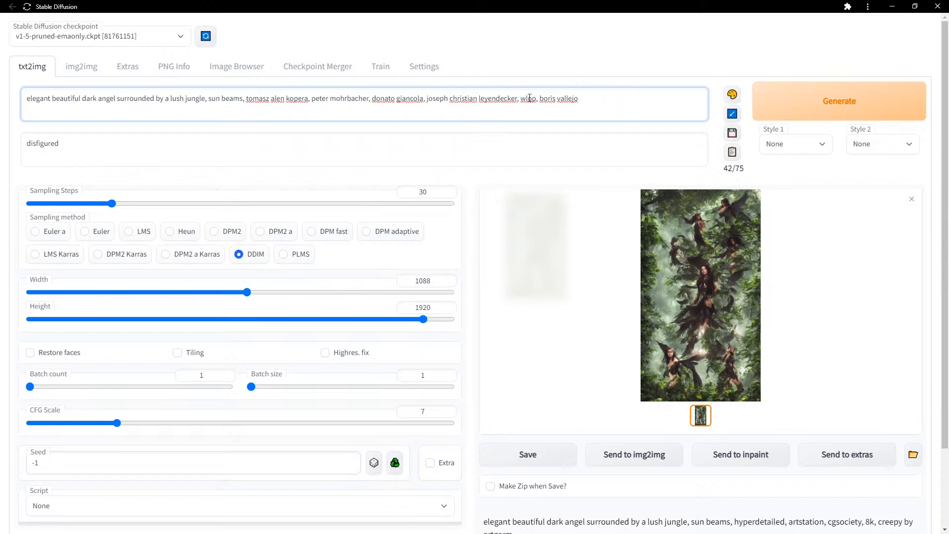
double_click(529, 98)
Tick 'Filter NSFW content' in Settings and go back to txt2img.
click(619, 93)
click(434, 73)
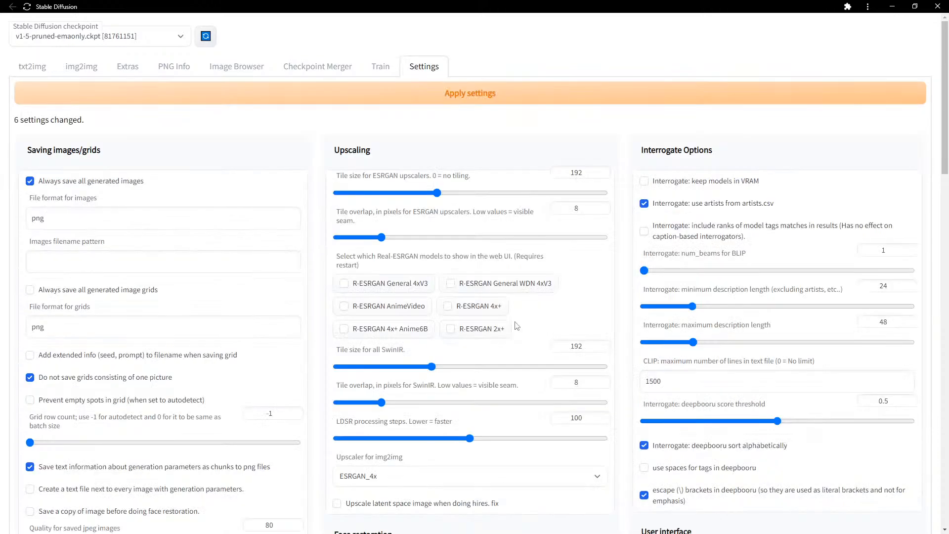
scroll(569, 321, down, 15)
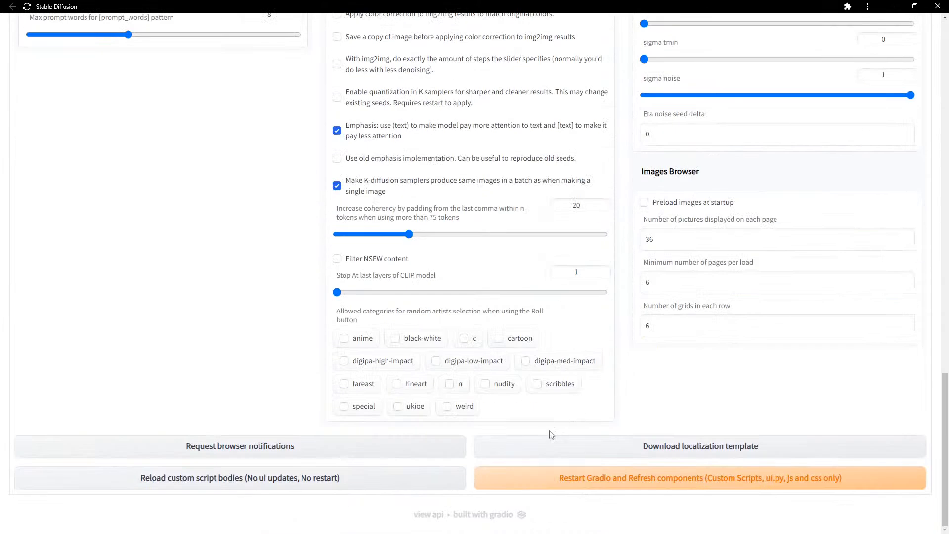
click(336, 258)
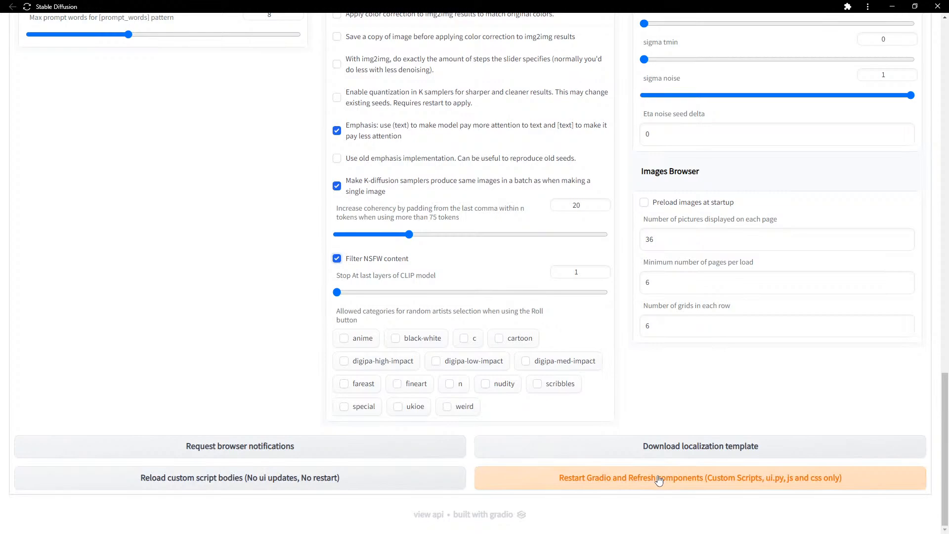
scroll(277, 346, up, 15)
scroll(315, 292, up, 8)
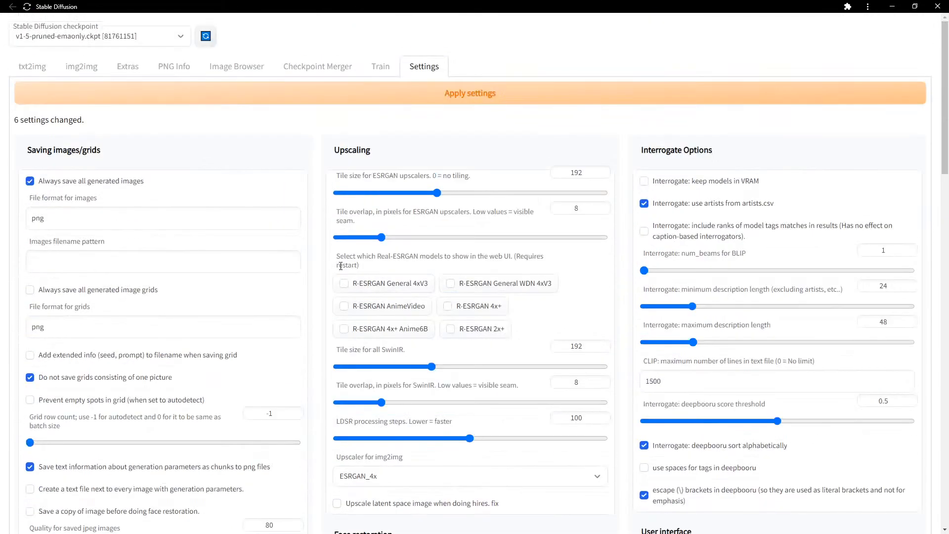
click(31, 69)
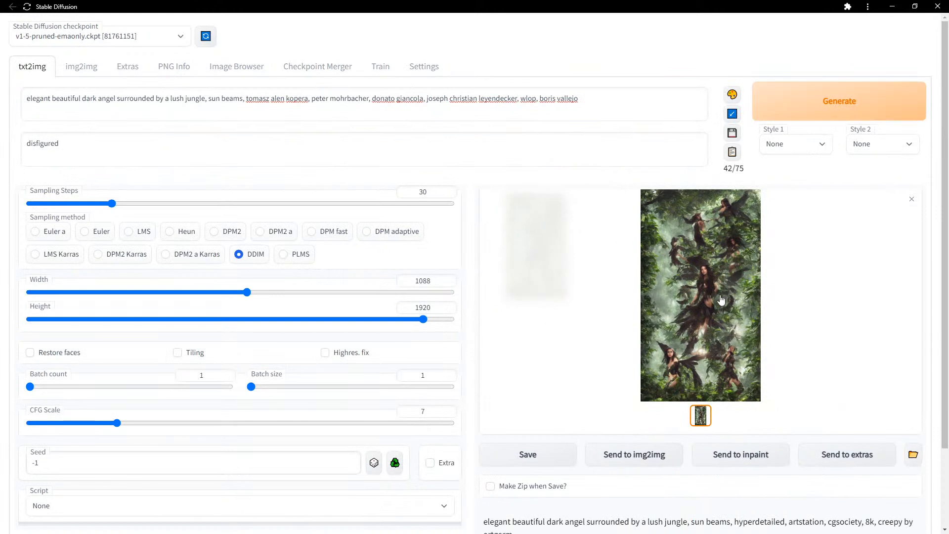
Generate a new 1088×1920 DDIM 30-step image and view it full-screen.
click(687, 286)
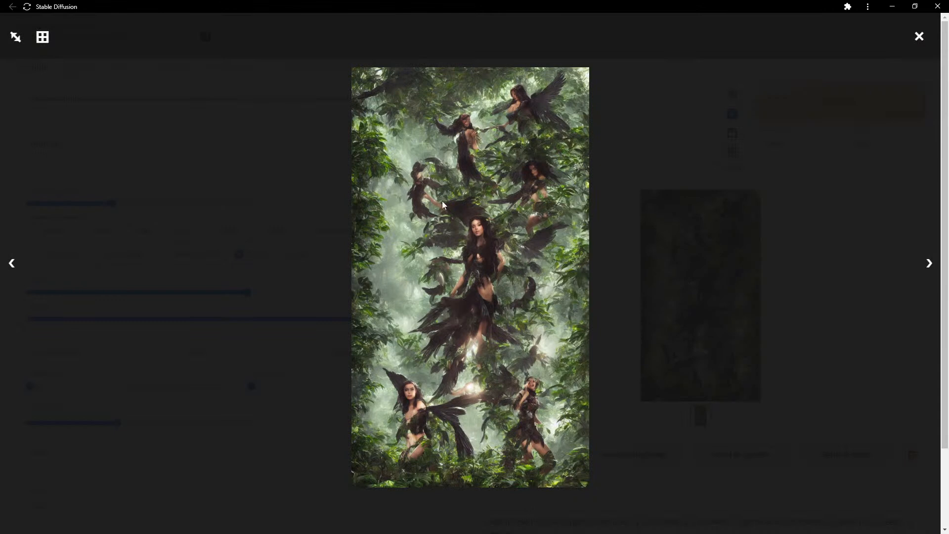
click(919, 38)
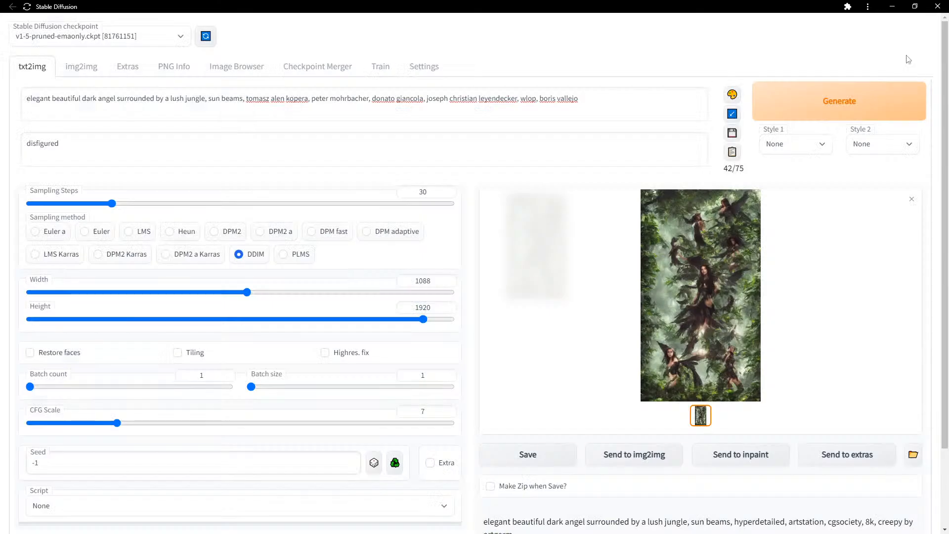
click(835, 115)
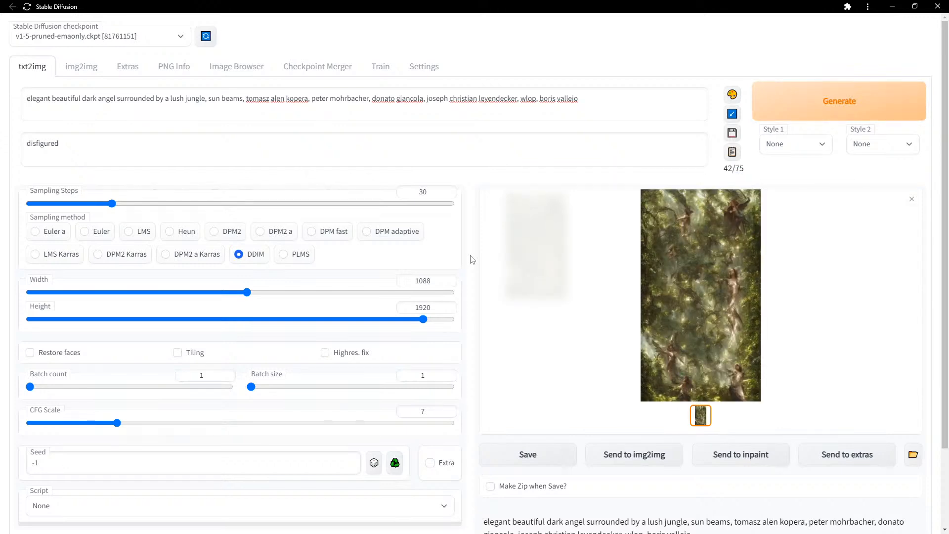
click(691, 278)
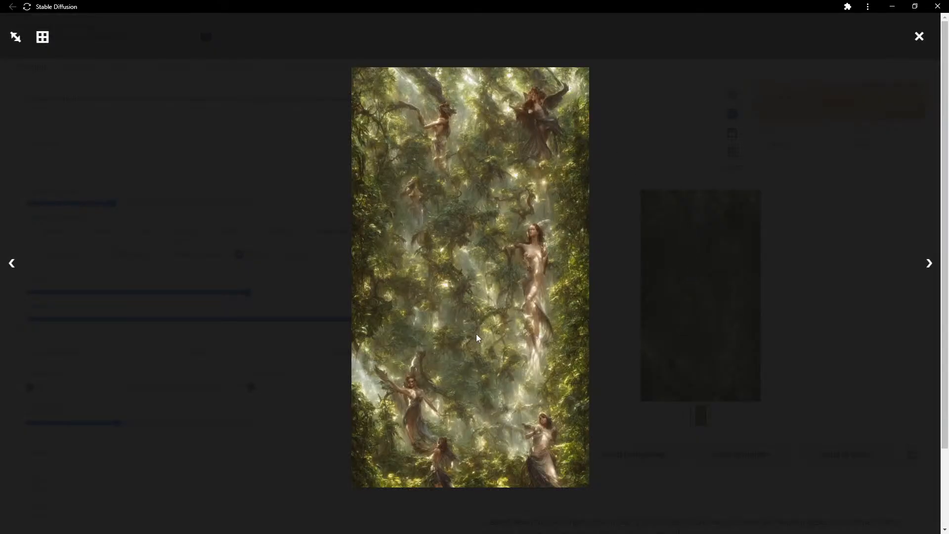
click(919, 36)
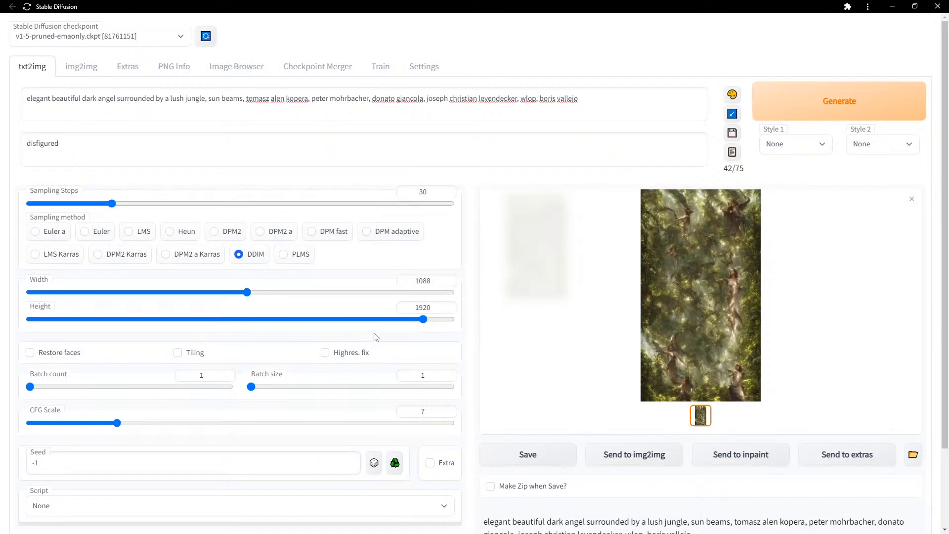
Tick Restore faces and choose CodeFormer with weight 0.5 as the face restoration model.
click(67, 356)
scroll(436, 341, down, 1)
scroll(439, 240, up, 1)
click(425, 68)
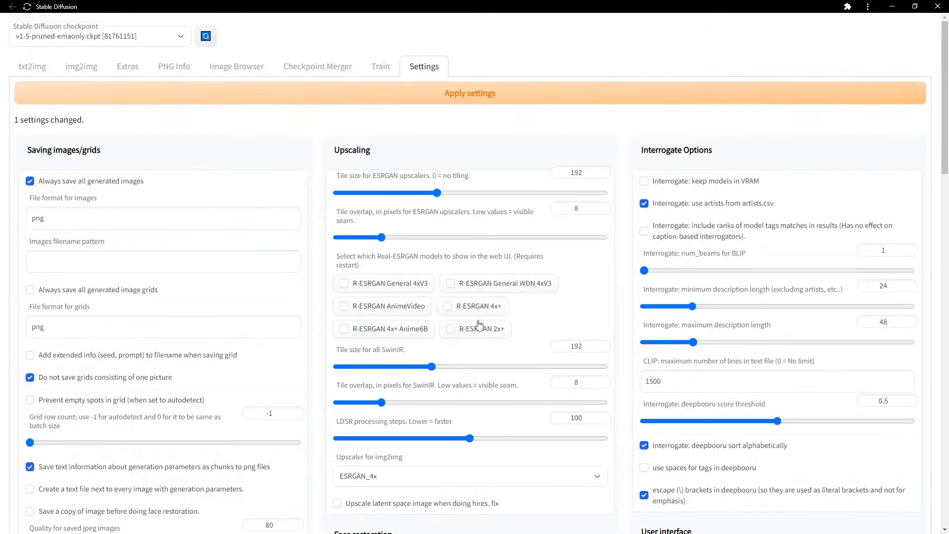
scroll(627, 280, down, 7)
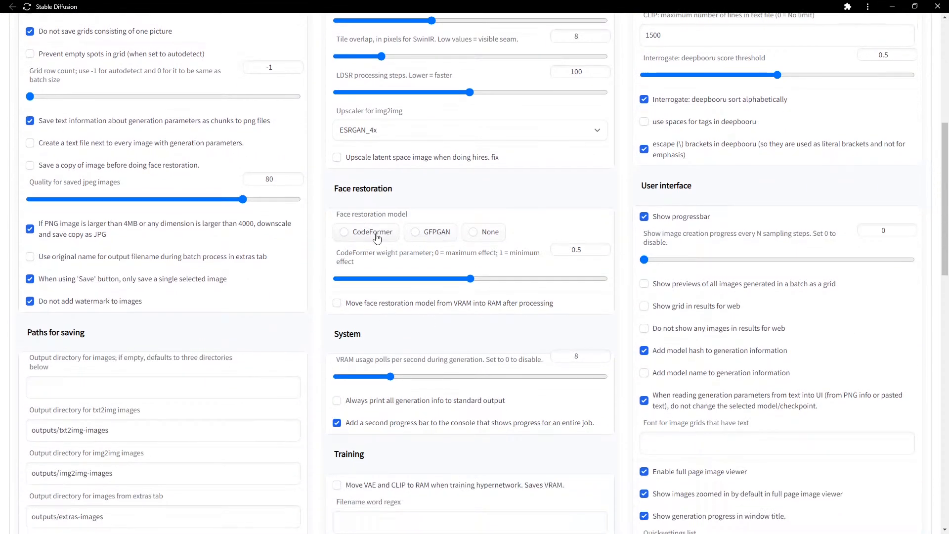
click(438, 234)
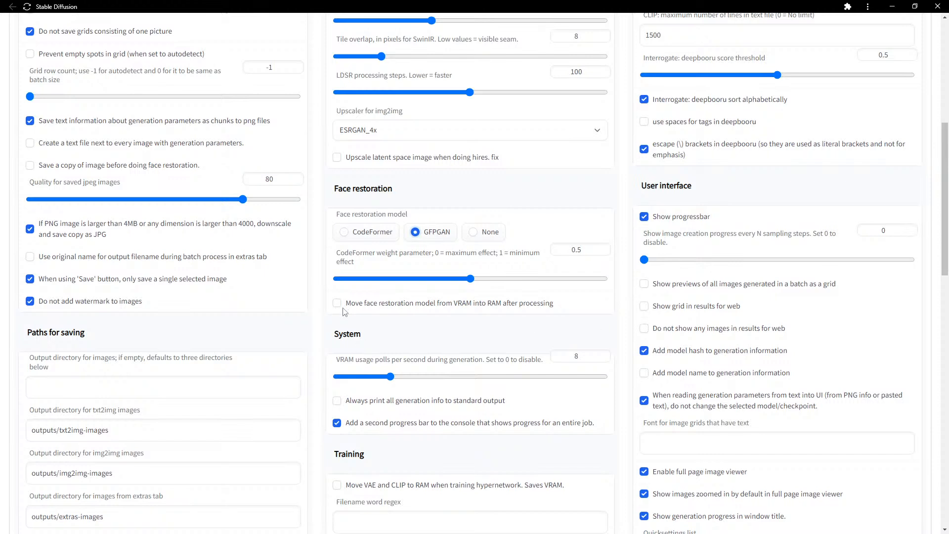
click(375, 233)
drag(471, 278, 315, 283)
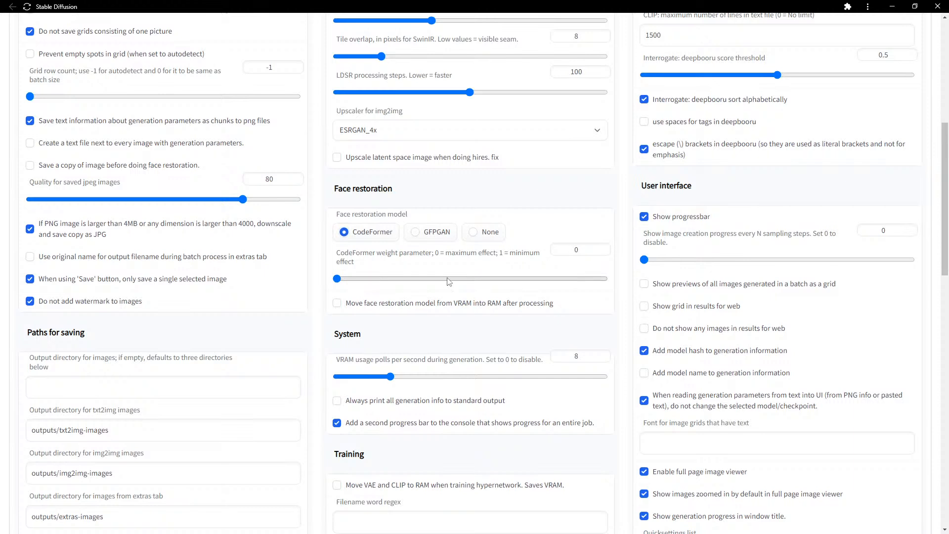
drag(586, 249, 550, 253)
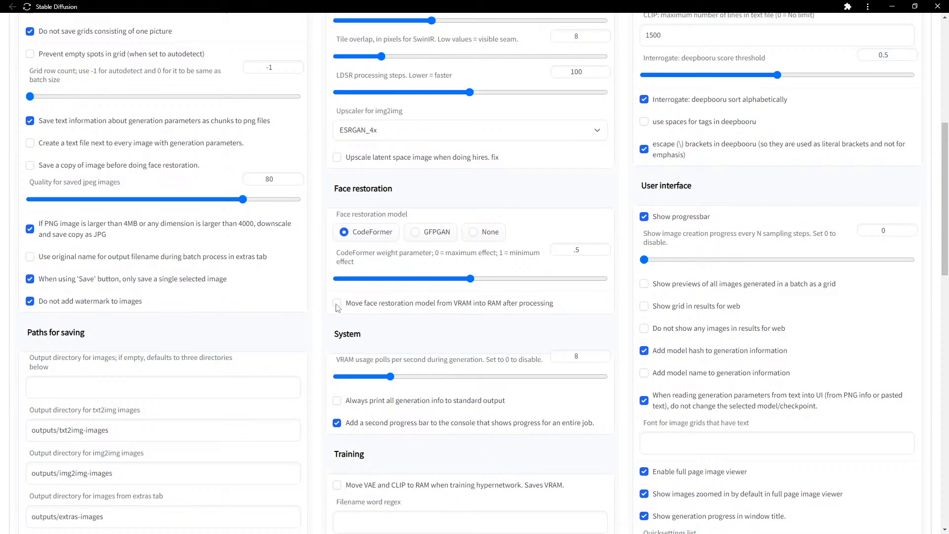
scroll(338, 307, up, 7)
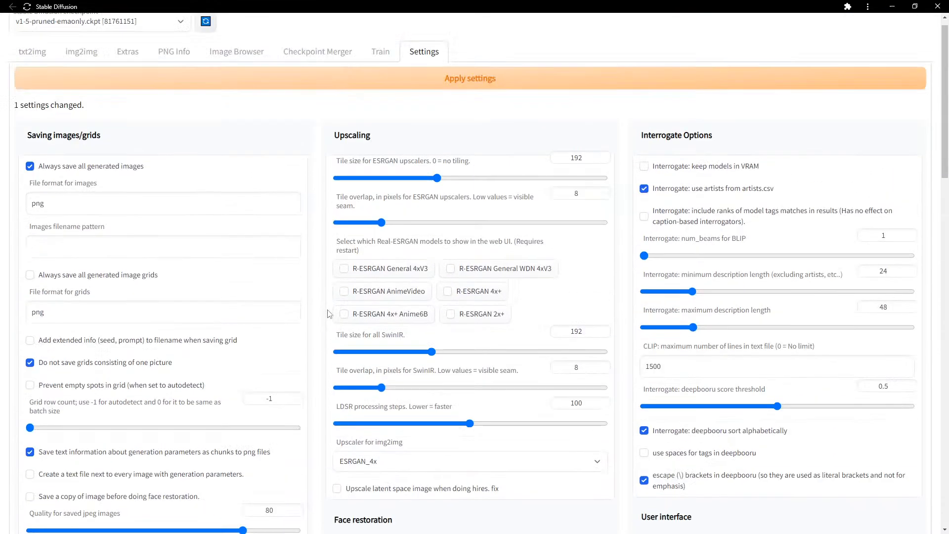
Apply the changed settings and enable Highres. fix on the txt2img page.
click(483, 99)
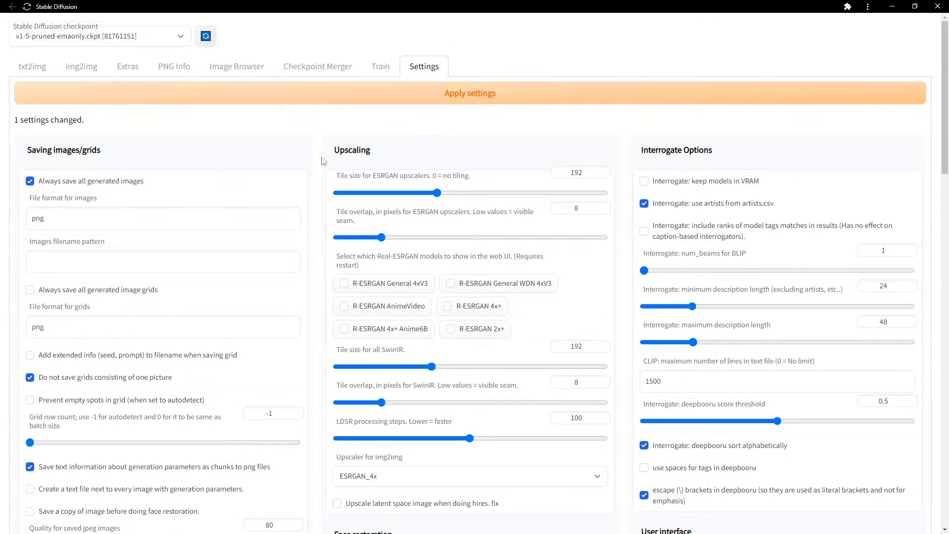
click(33, 67)
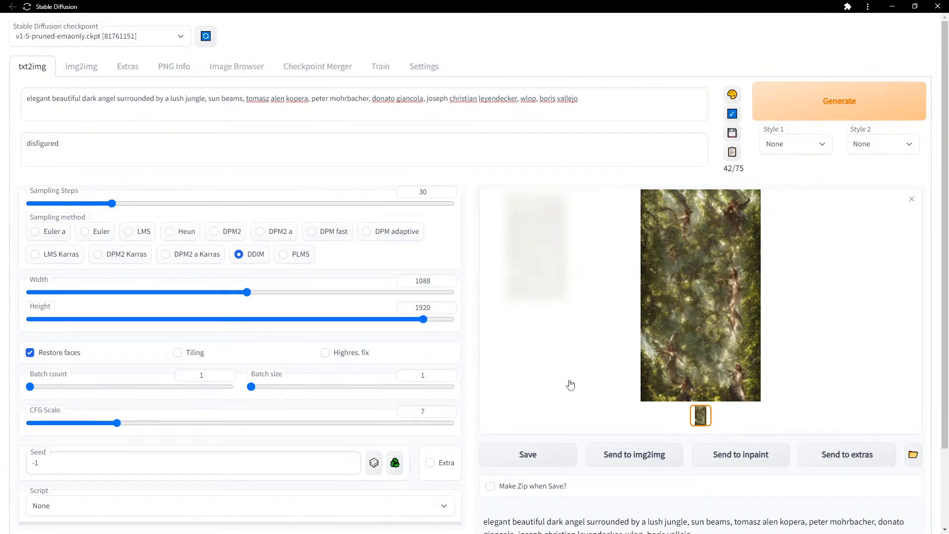
scroll(499, 318, down, 2)
click(326, 260)
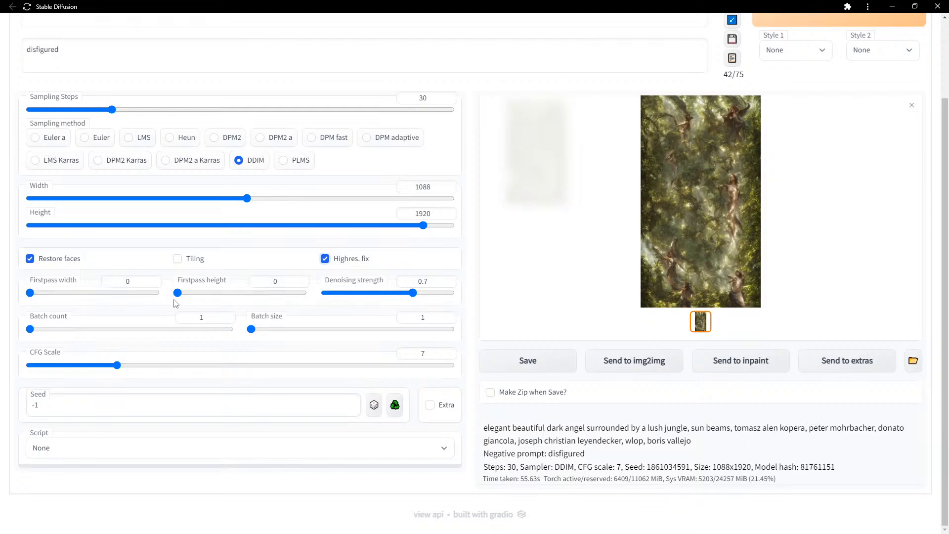
Set the Highres. fix first pass to 384 wide by 512 high.
drag(169, 293, 244, 300)
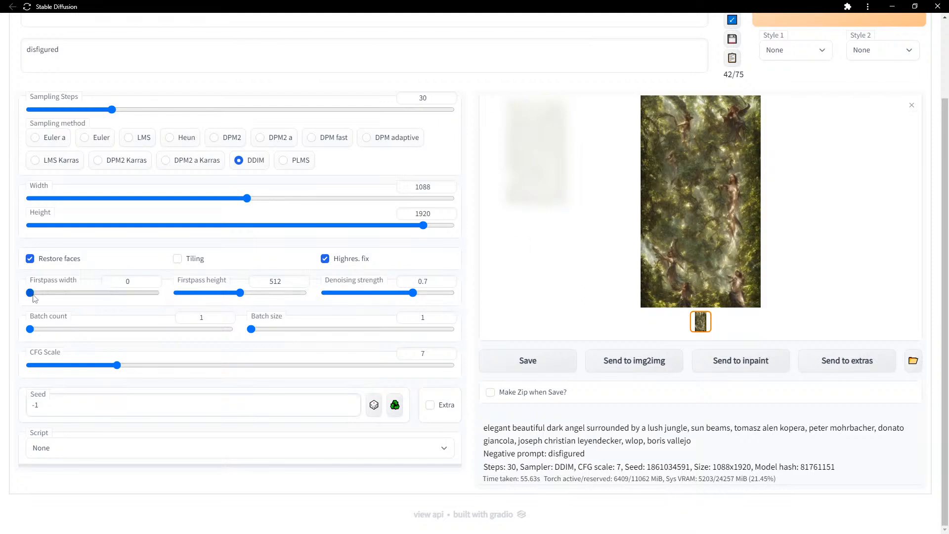
drag(32, 295, 93, 294)
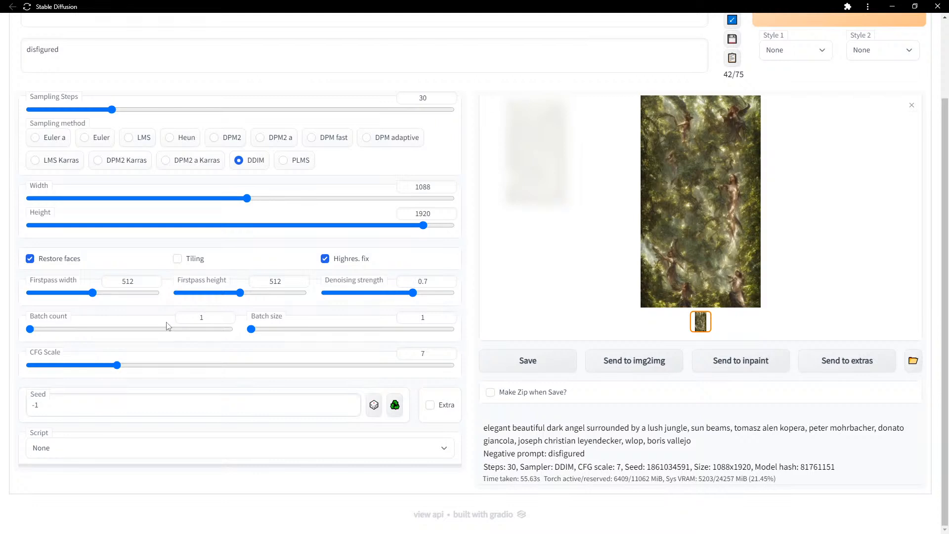
drag(93, 293, 76, 293)
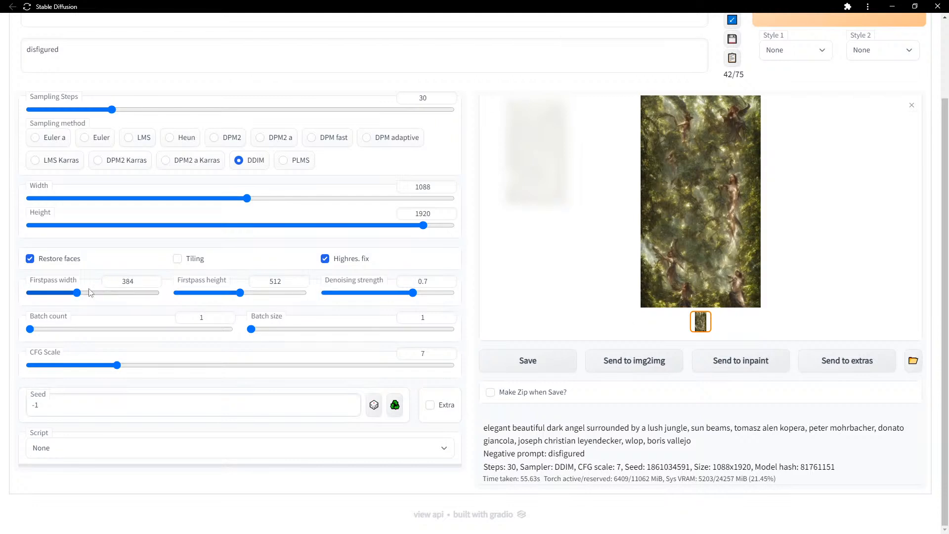
scroll(220, 383, up, 1)
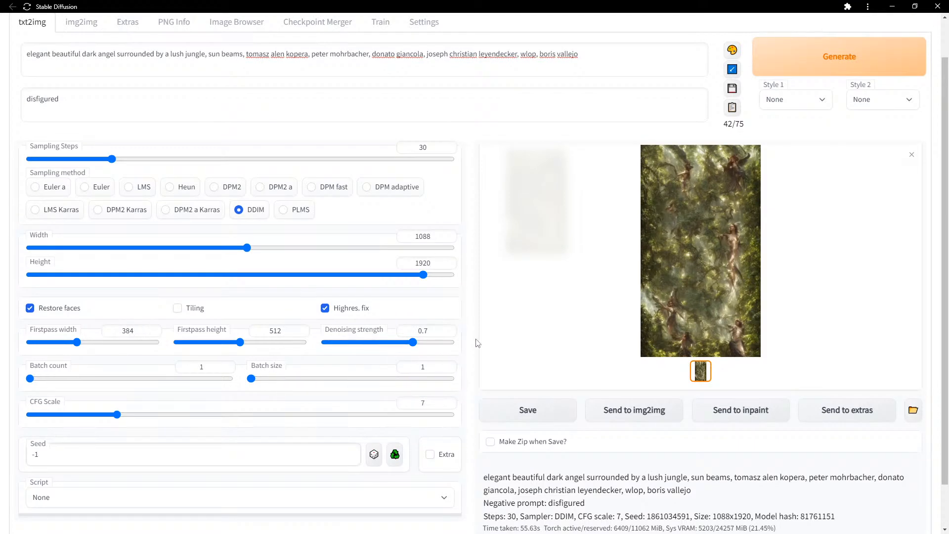
Start generating a new image from the current prompt with Highres. fix and face restoration.
scroll(467, 138, up, 1)
drag(578, 99, 2, 109)
click(207, 99)
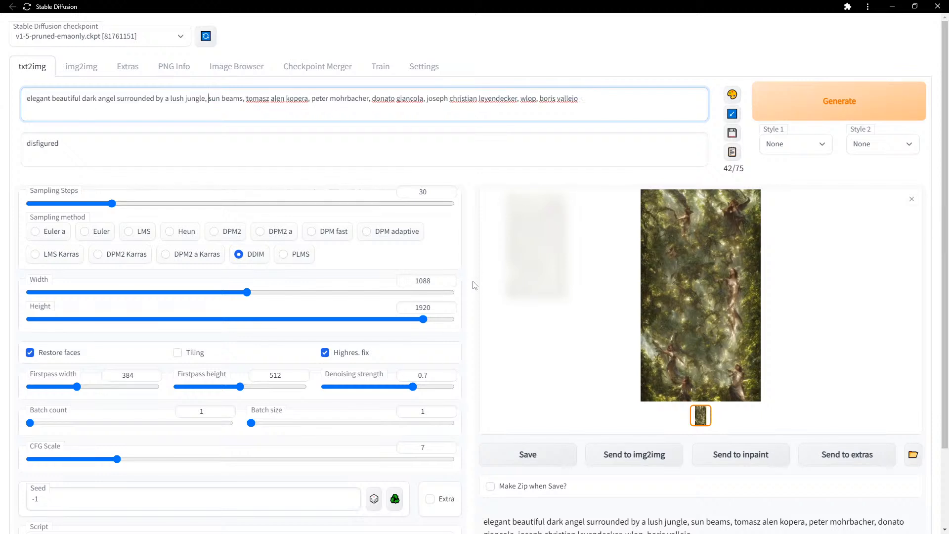
scroll(473, 285, down, 1)
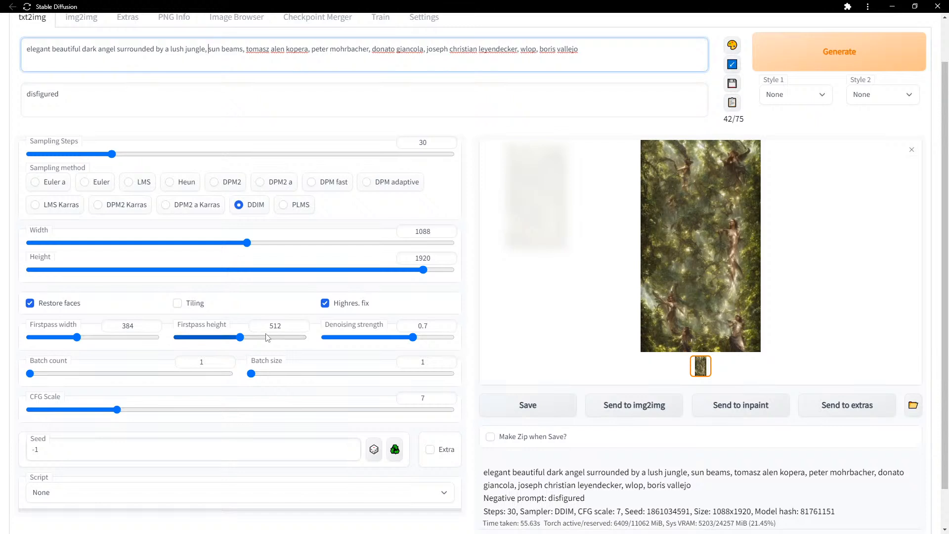
scroll(473, 278, up, 1)
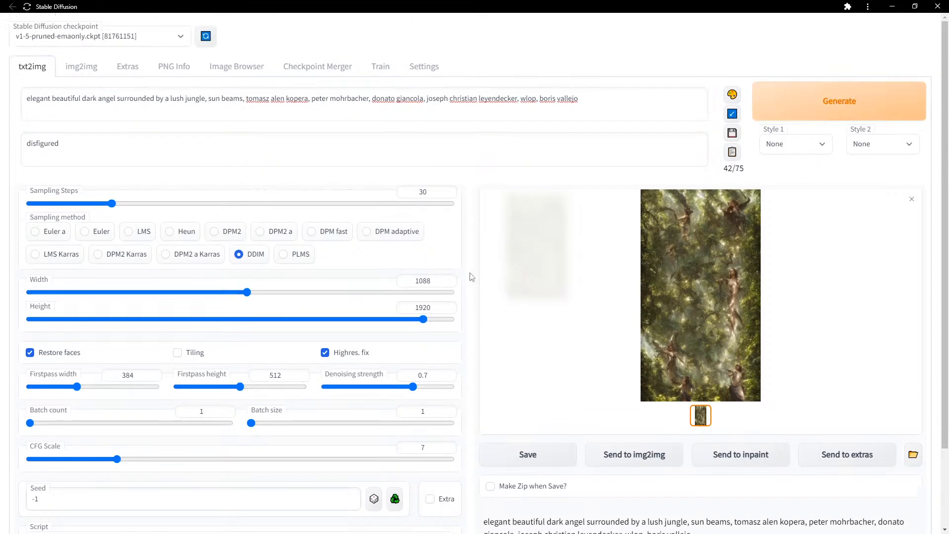
key(ctrl+Return)
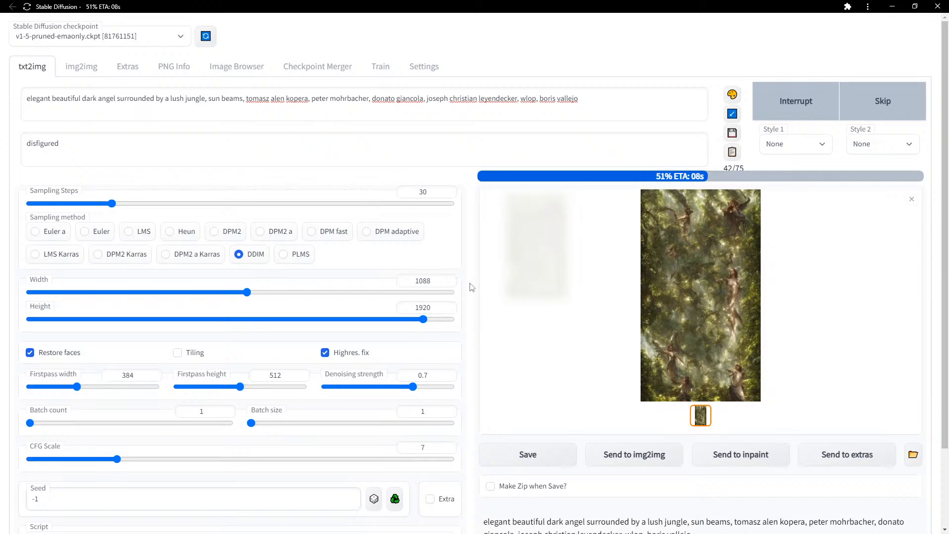
click(424, 66)
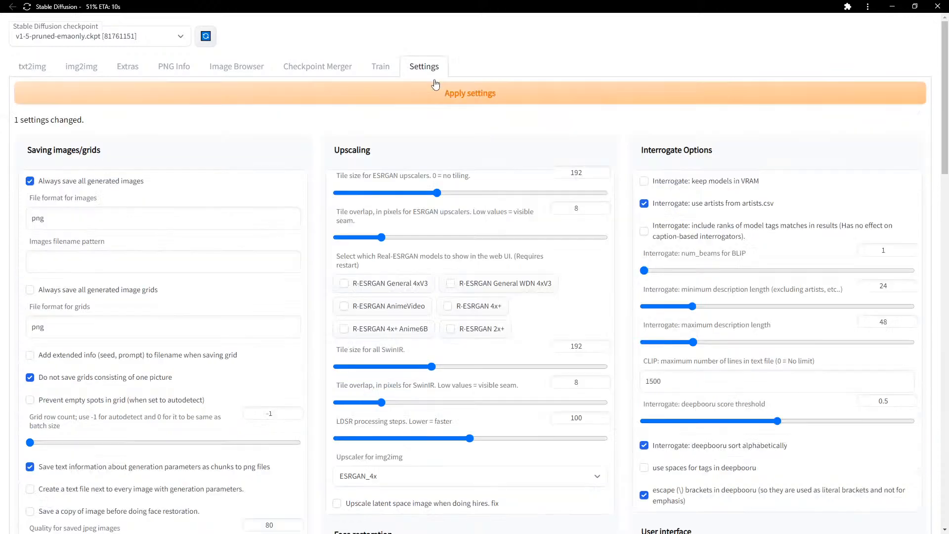
scroll(629, 301, down, 1)
scroll(629, 301, down, 2)
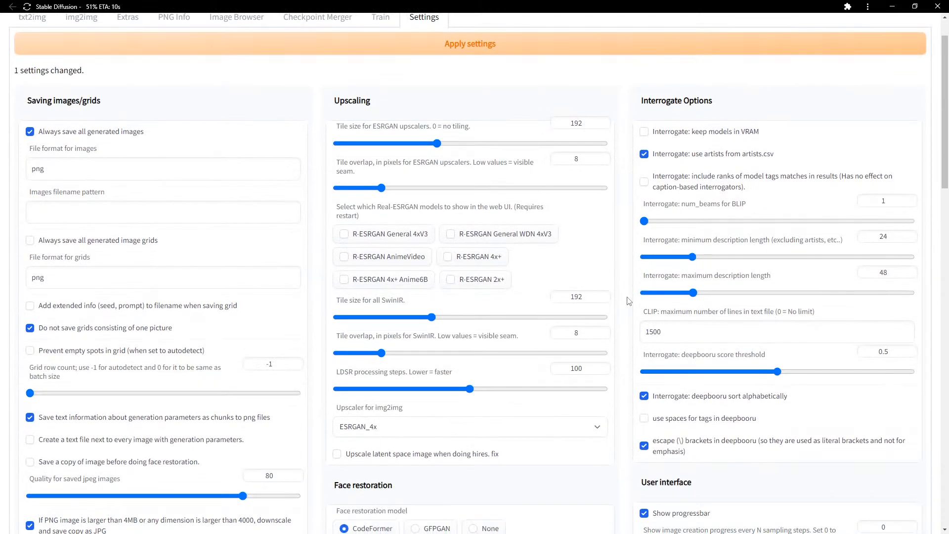
scroll(629, 301, down, 1)
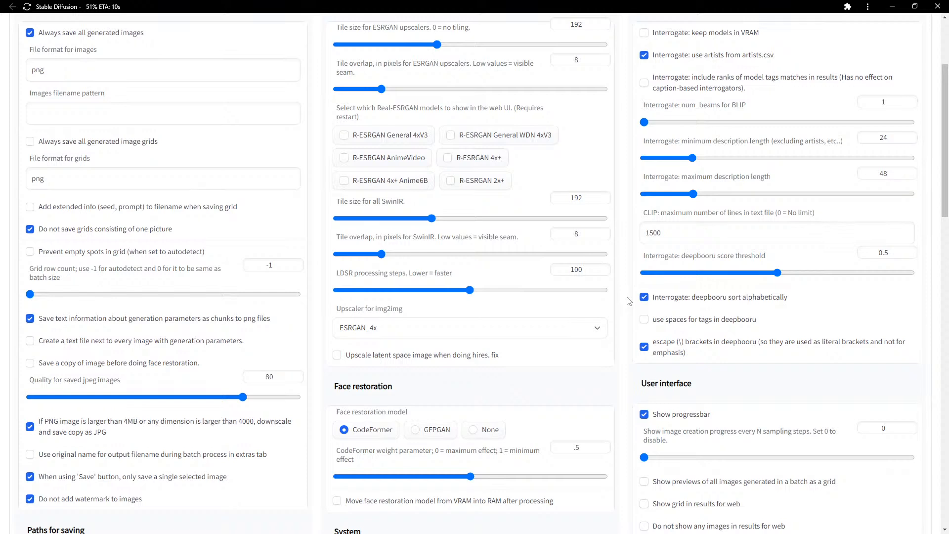
scroll(629, 301, down, 1)
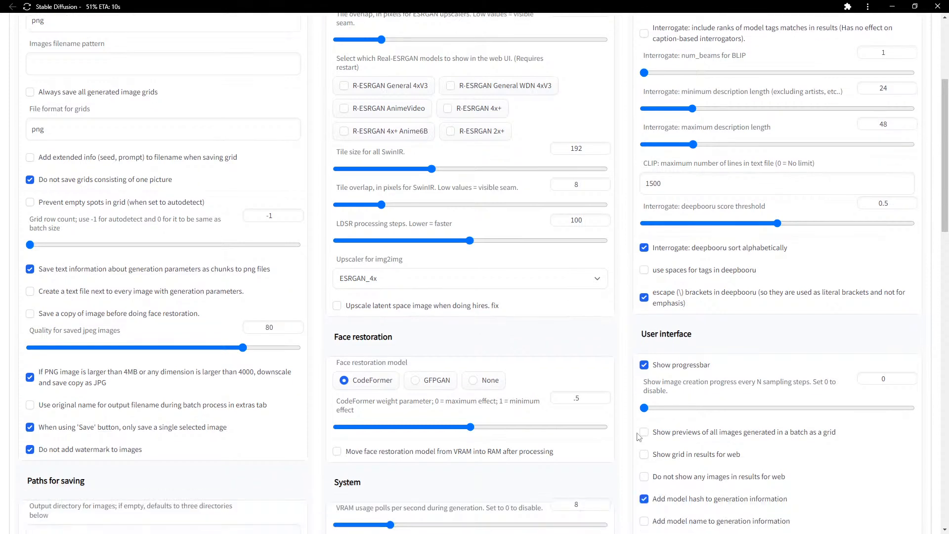
scroll(638, 438, down, 1)
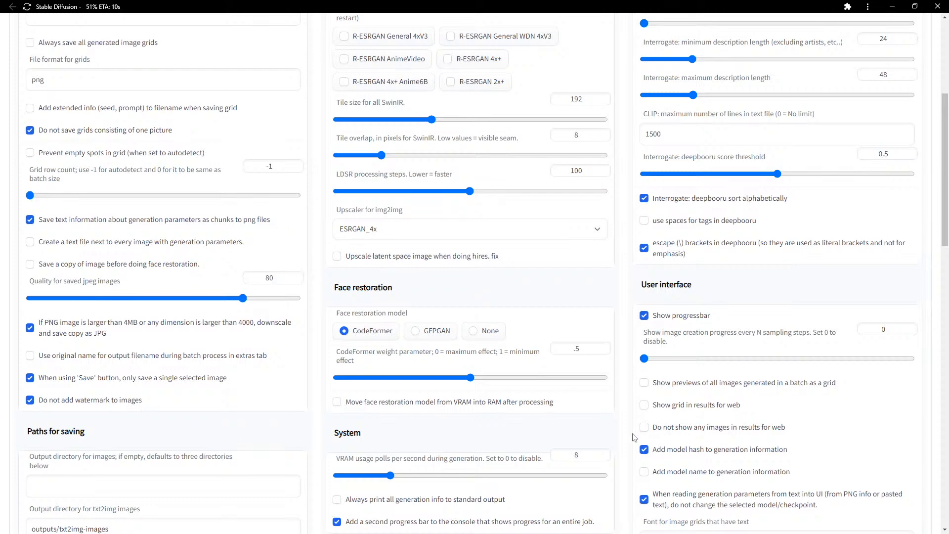
scroll(635, 438, down, 3)
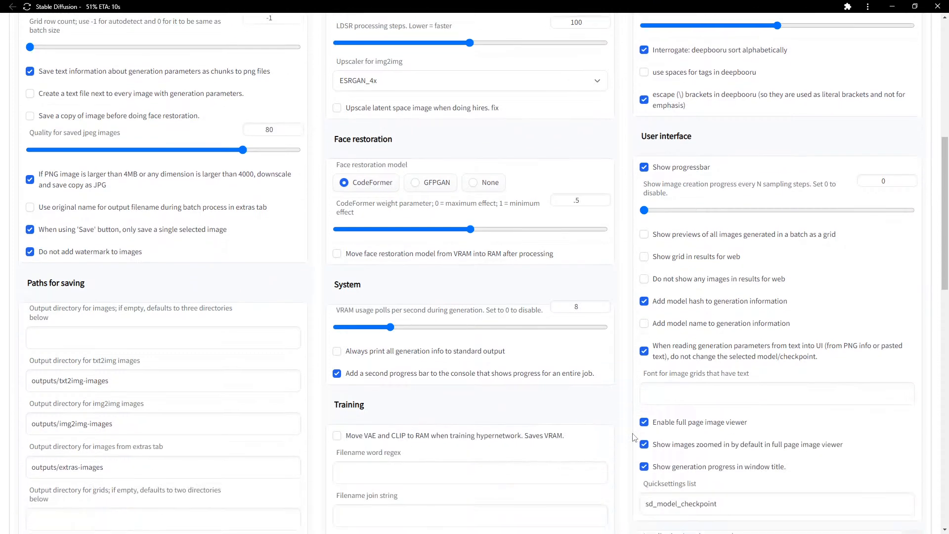
scroll(635, 437, up, 2)
scroll(635, 336, up, 6)
click(32, 66)
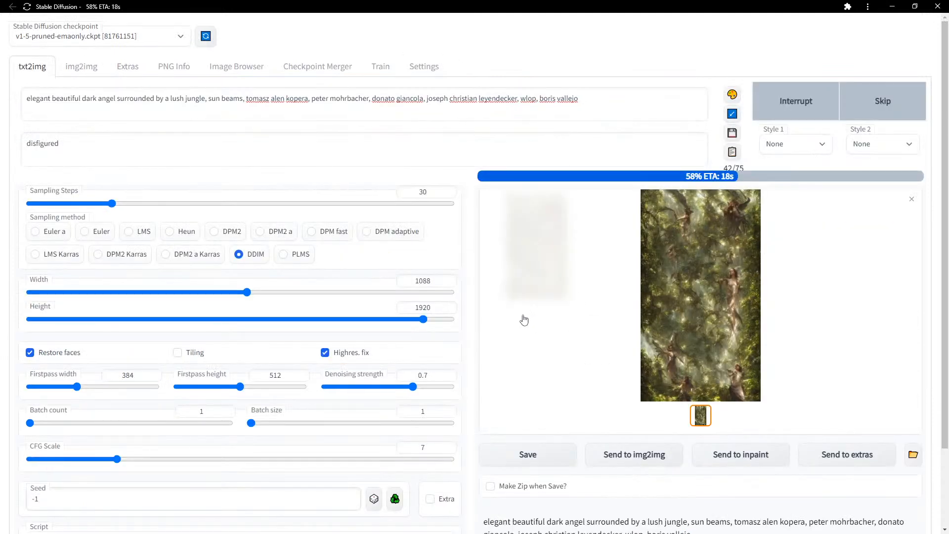
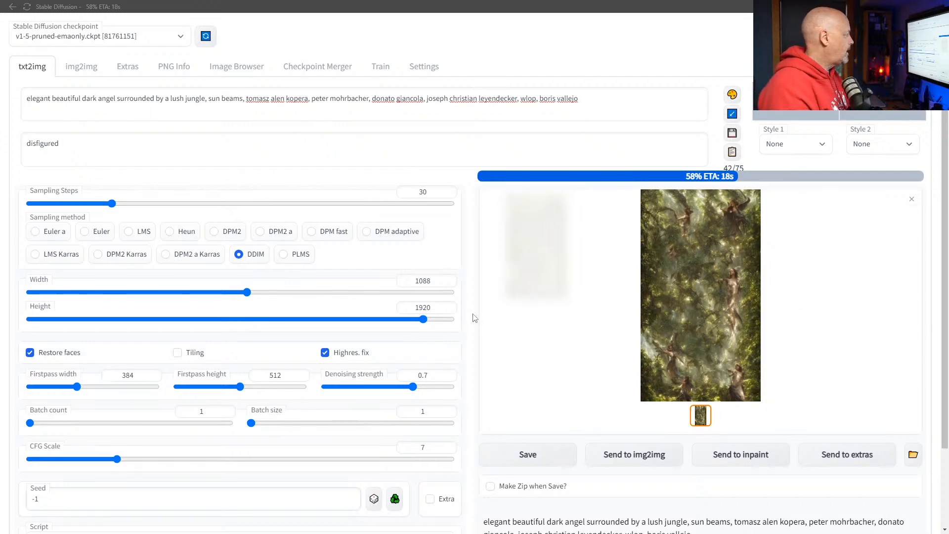
Enlarge the fifth Image Browser thumbnail, the winged dark angel jungle image, to check its prompt.
click(236, 69)
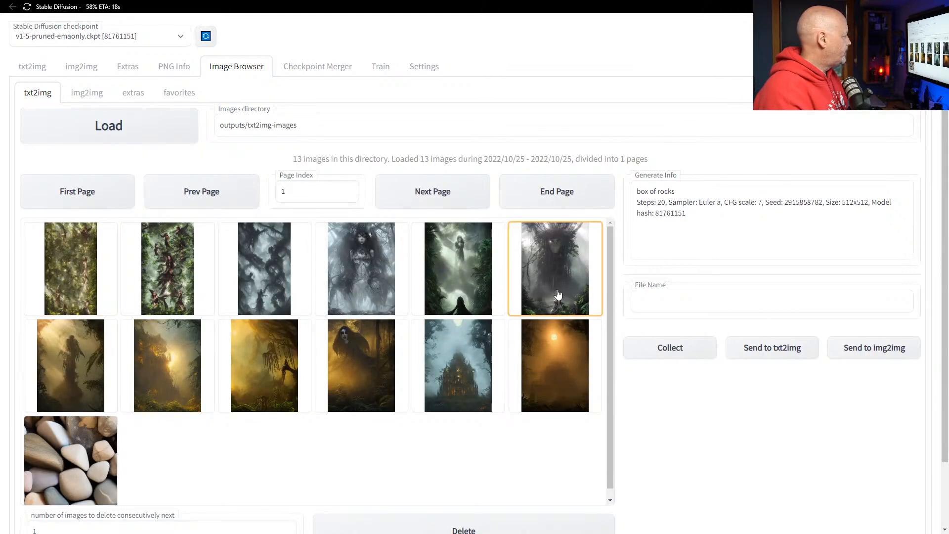
click(470, 267)
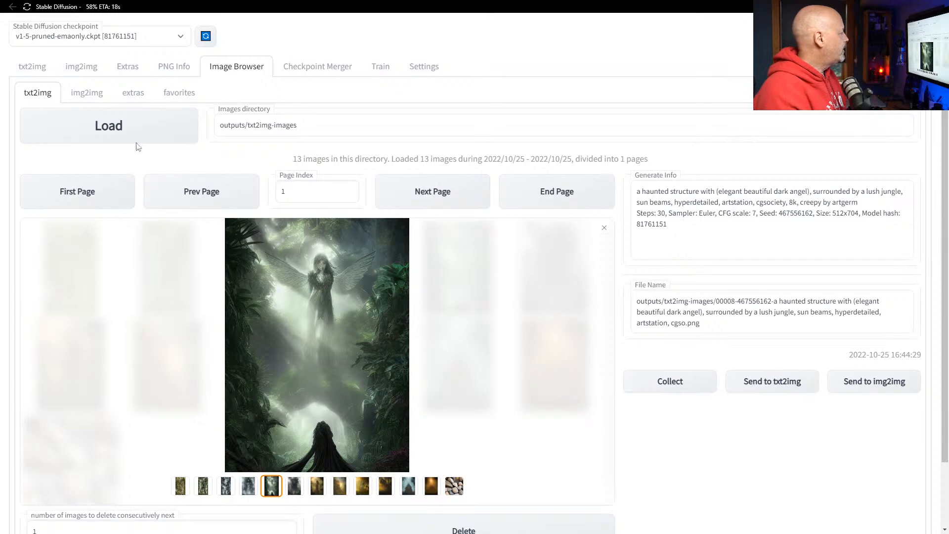
click(27, 72)
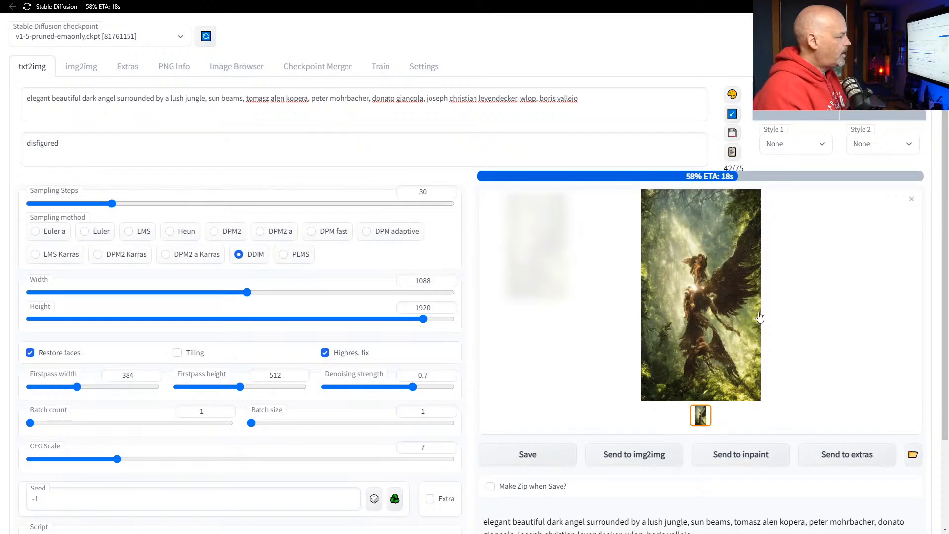
View the output full size, then set width 768, height 1280 and denoising strength 0.6.
click(733, 264)
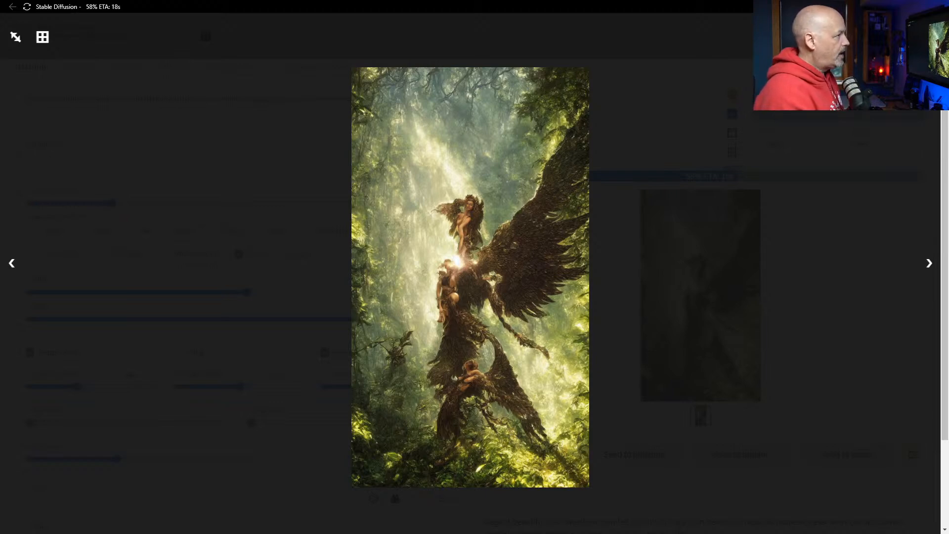
click(932, 37)
drag(413, 388, 389, 392)
drag(246, 292, 179, 298)
drag(423, 319, 289, 320)
mouse_move(178, 292)
mouse_down()
mouse_move(160, 297)
mouse_move(179, 295)
mouse_up()
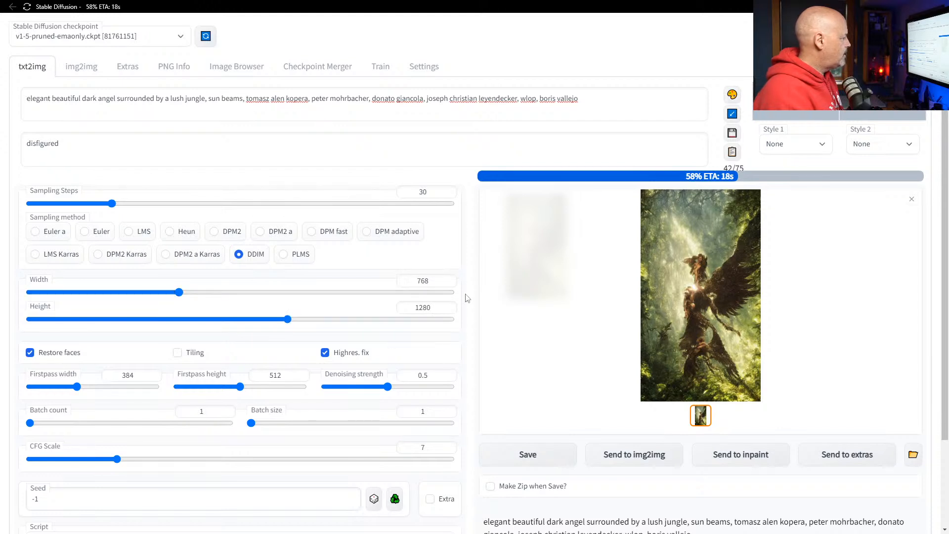
drag(388, 387, 403, 389)
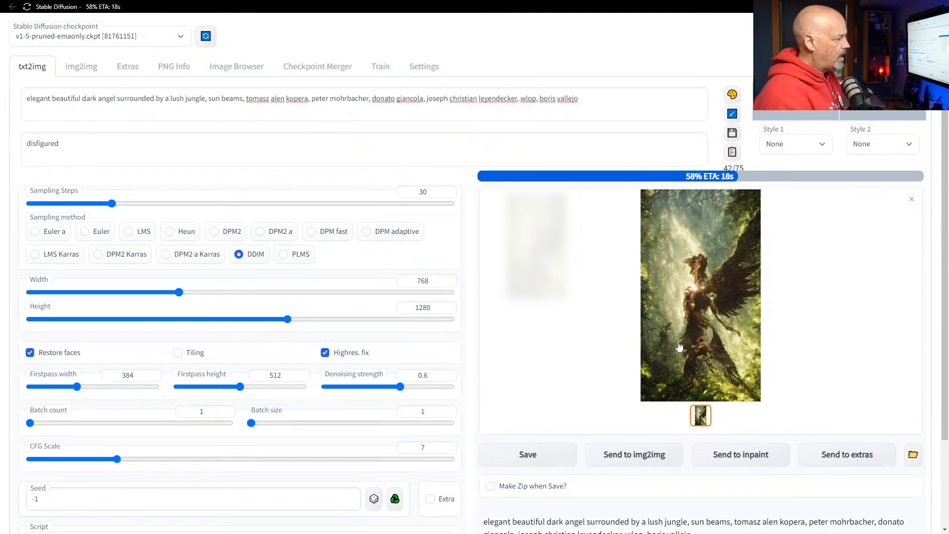
Check the VRAM figure in the generation info below the image.
scroll(471, 301, down, 2)
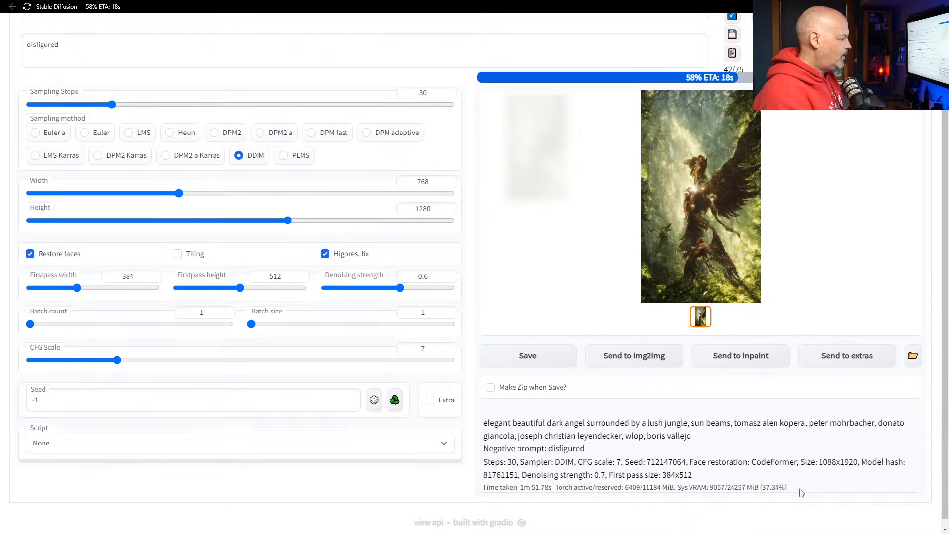
drag(735, 489, 728, 488)
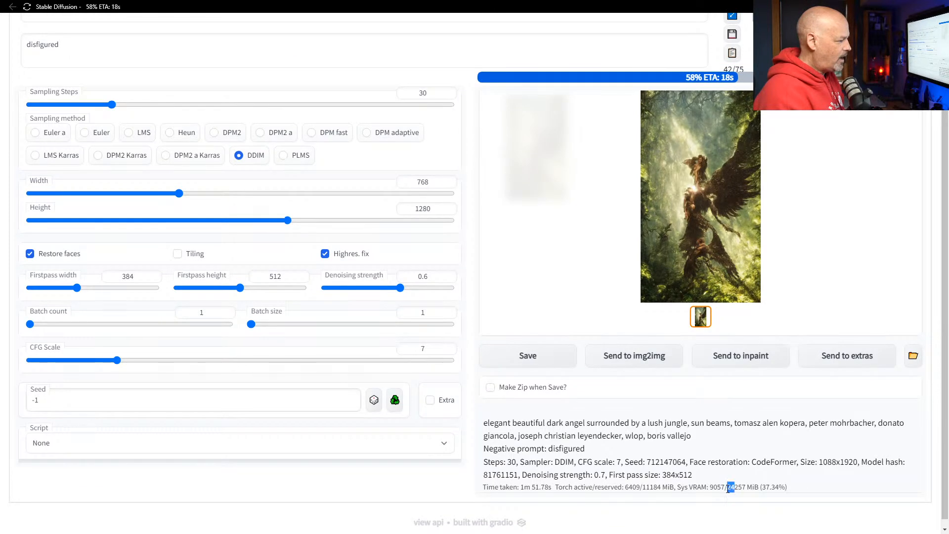
click(739, 488)
scroll(507, 388, up, 2)
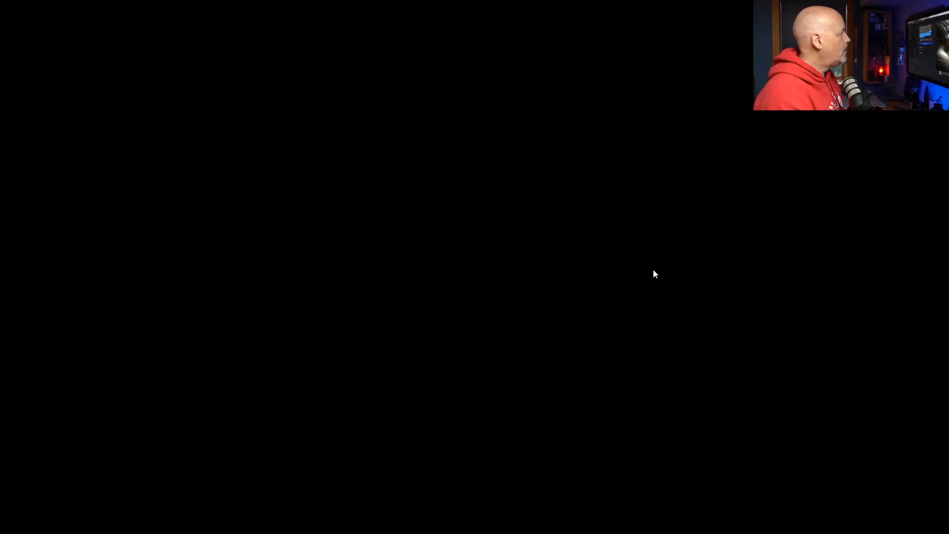
click(75, 8)
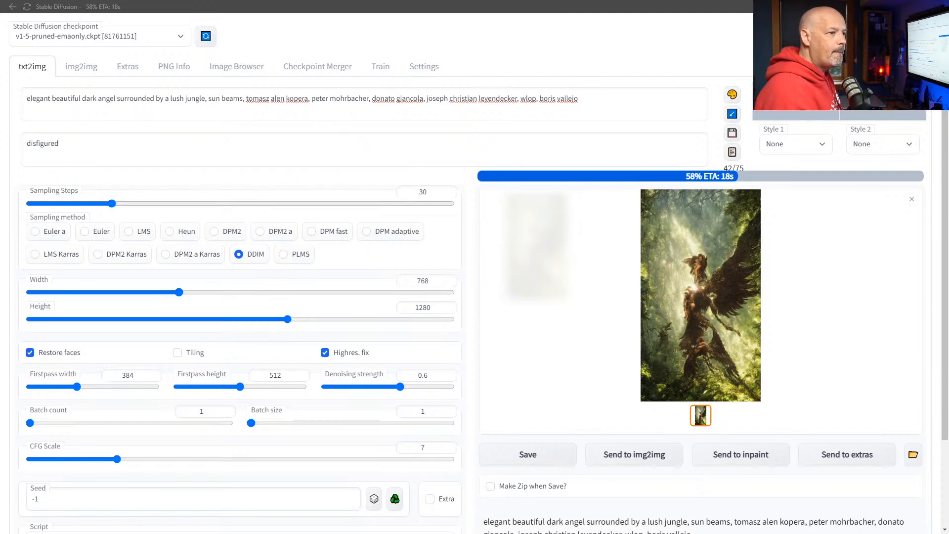
Bring Adobe Bridge over the web UI and scroll through the txt2img-images thumbnails.
drag(948, 35, 629, 48)
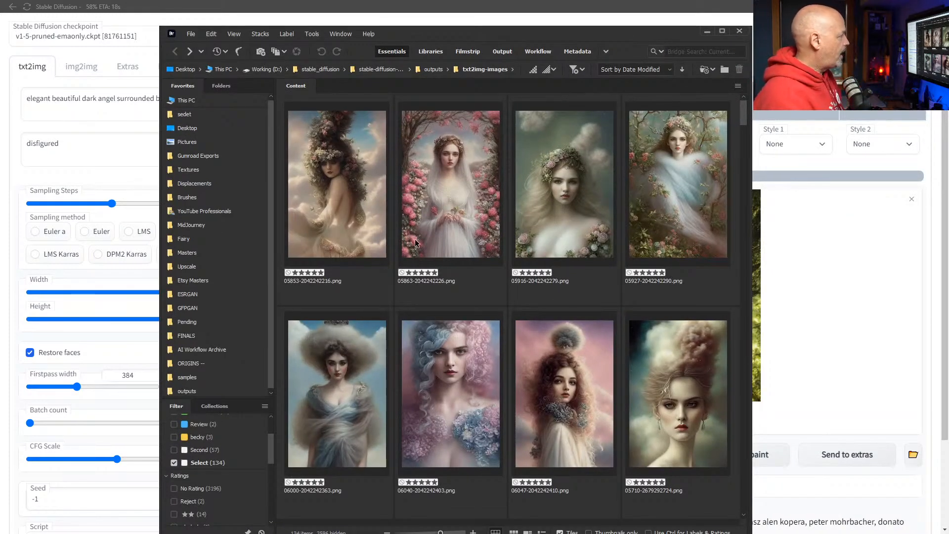
scroll(459, 265, down, 2)
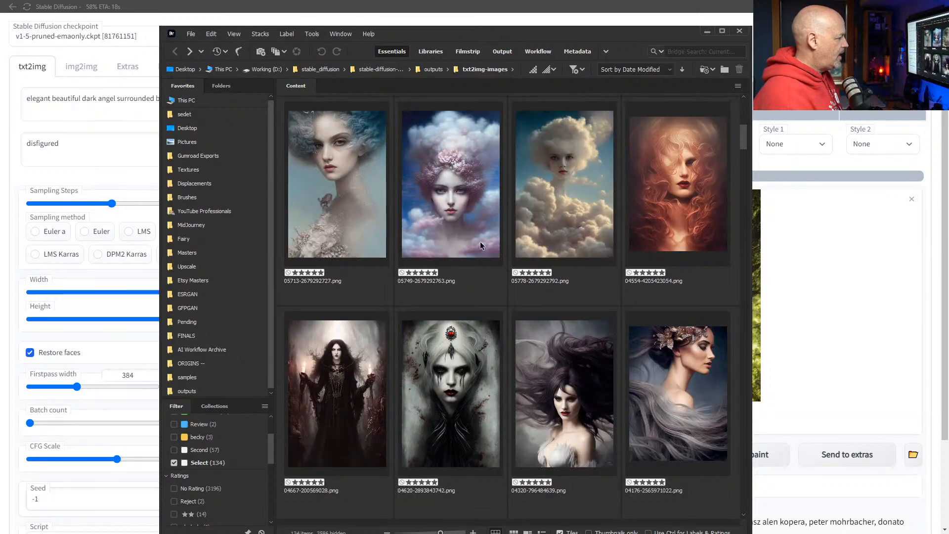
scroll(480, 247, down, 4)
scroll(482, 246, down, 8)
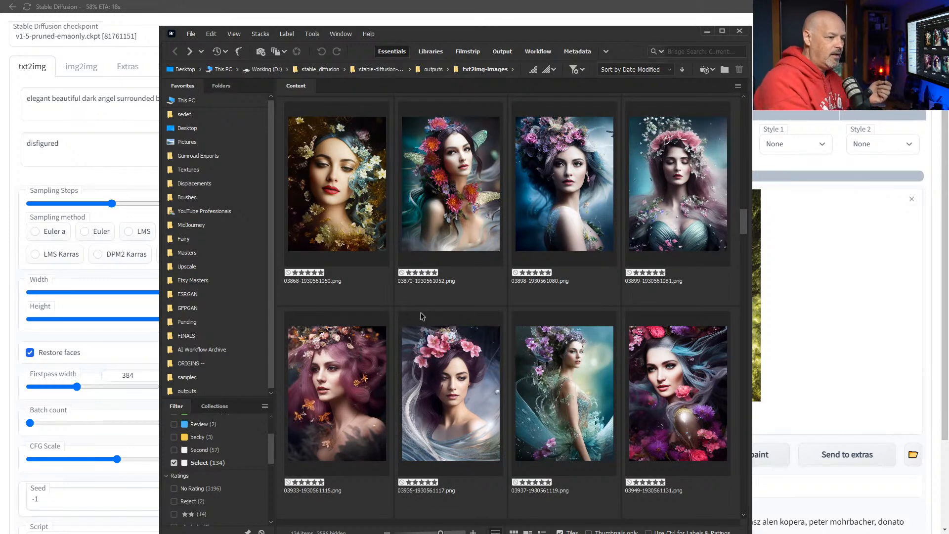
scroll(423, 318, down, 2)
scroll(444, 351, down, 2)
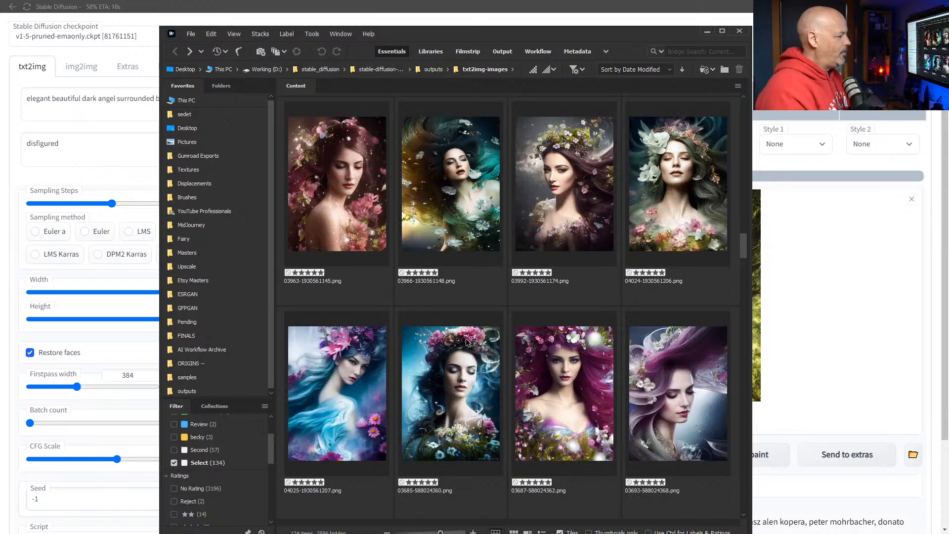
scroll(469, 344, down, 2)
scroll(469, 339, down, 2)
scroll(478, 319, down, 2)
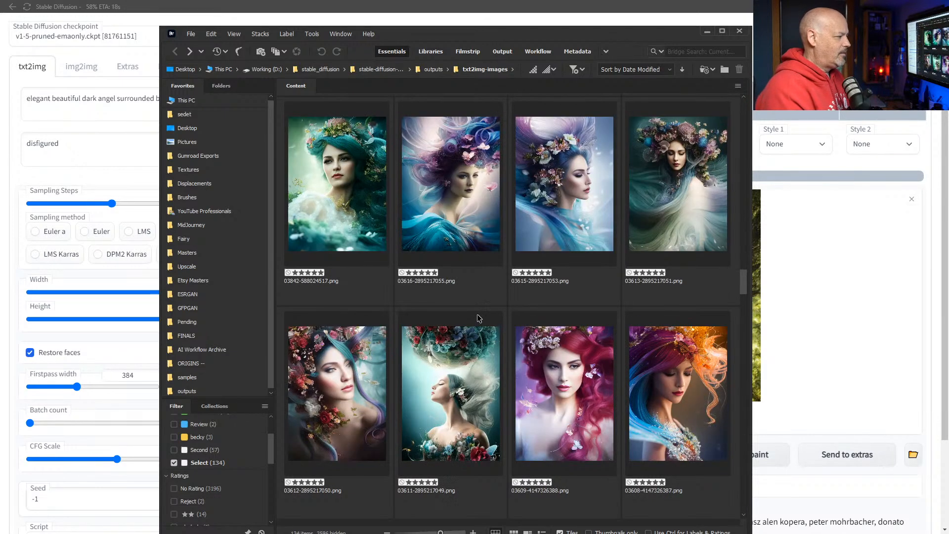
scroll(478, 320, down, 2)
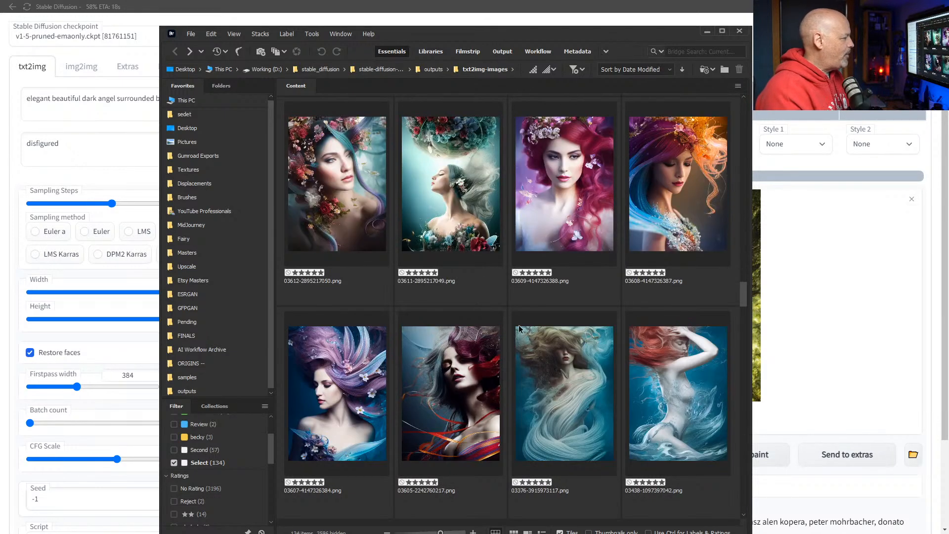
scroll(520, 329, down, 2)
scroll(511, 293, down, 2)
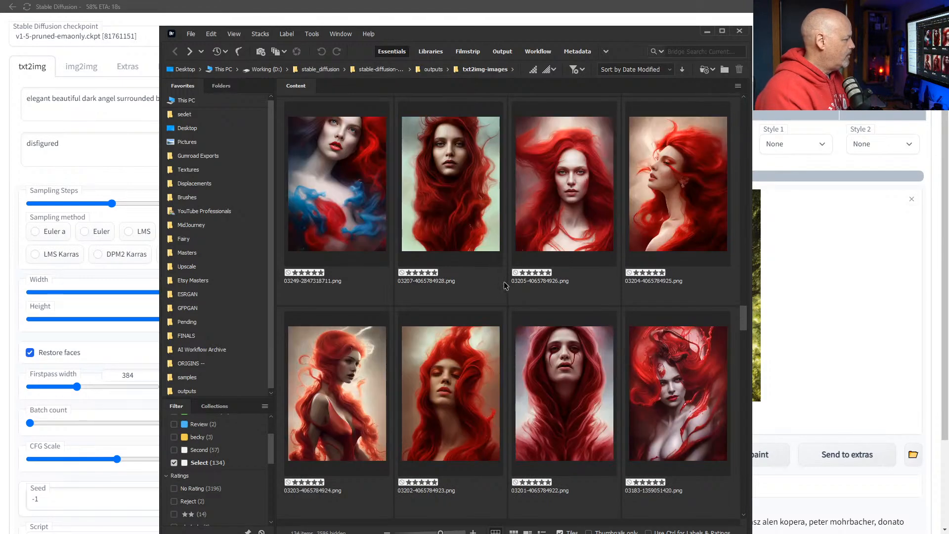
scroll(509, 292, down, 2)
scroll(505, 285, down, 2)
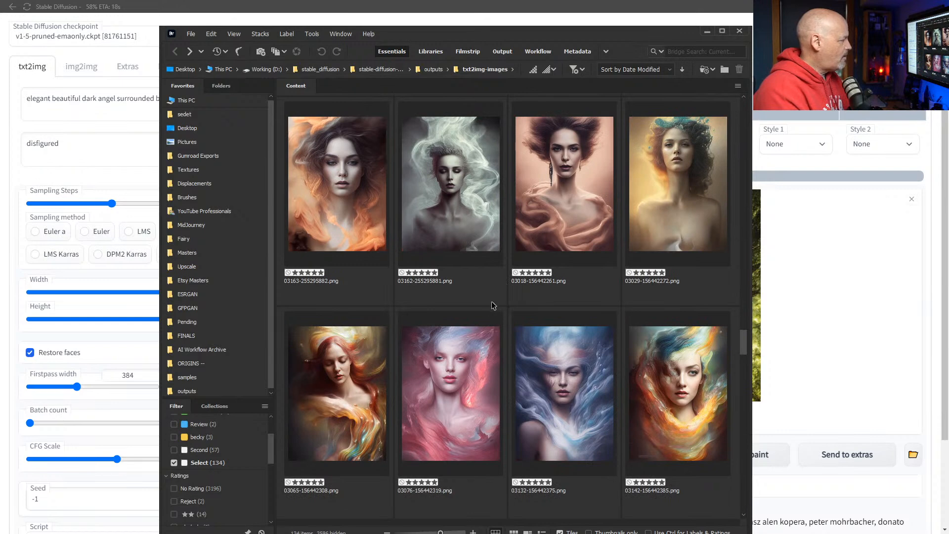
scroll(475, 289, down, 2)
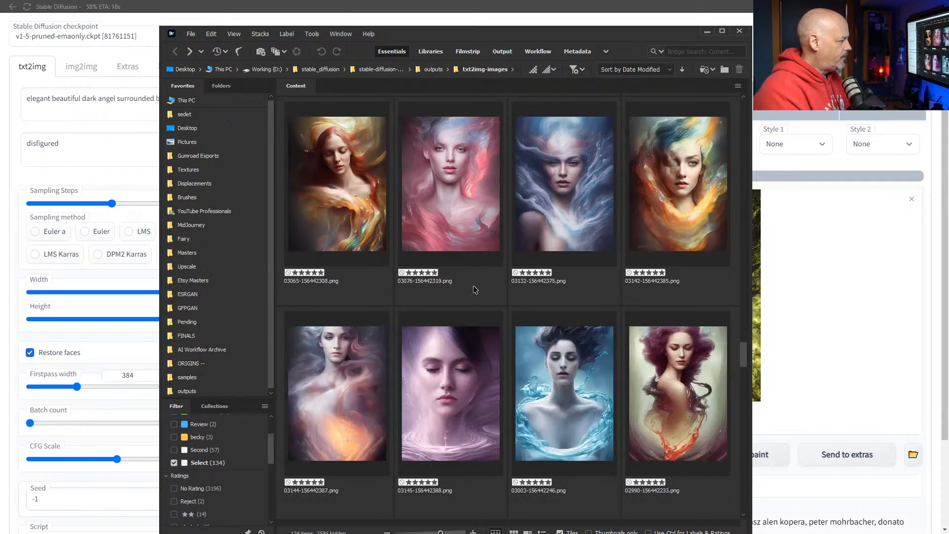
scroll(474, 290, down, 2)
scroll(475, 289, down, 2)
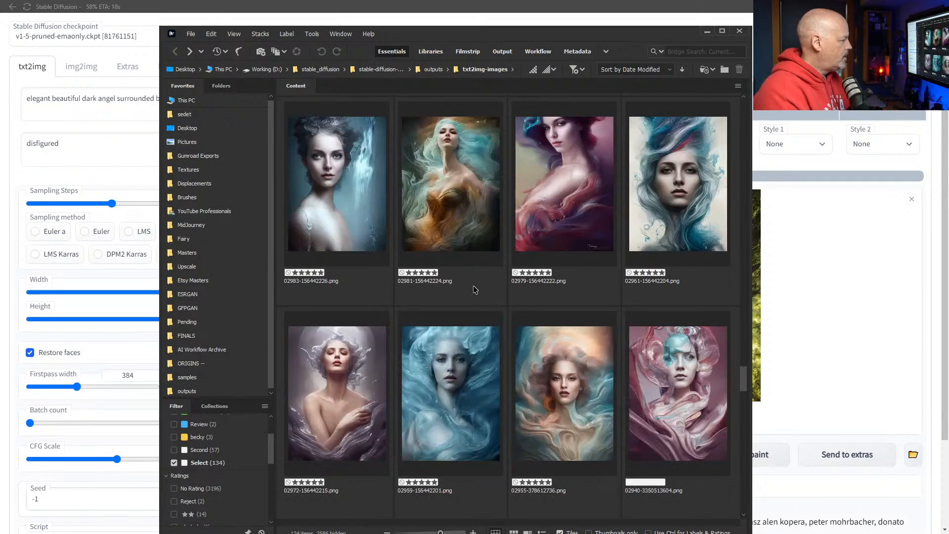
scroll(200, 467, up, 2)
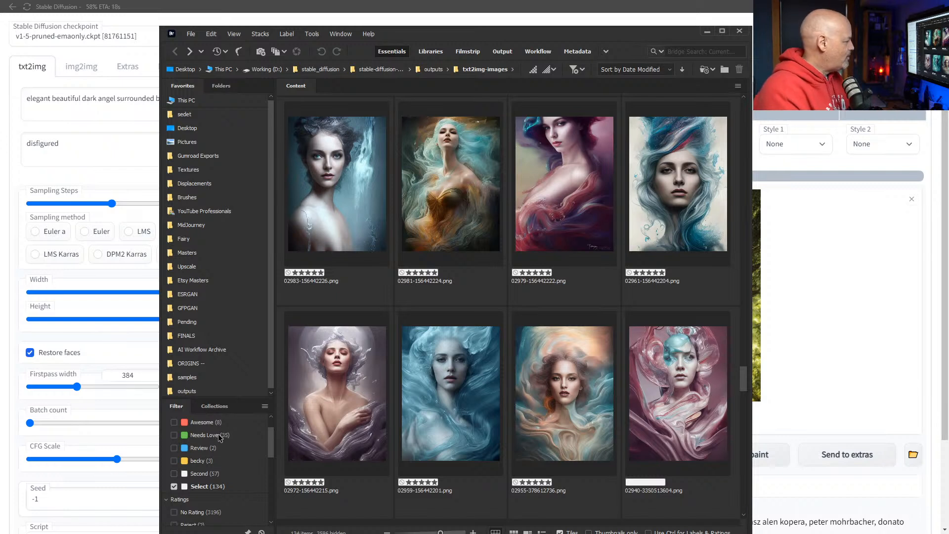
scroll(249, 456, down, 3)
scroll(248, 456, down, 2)
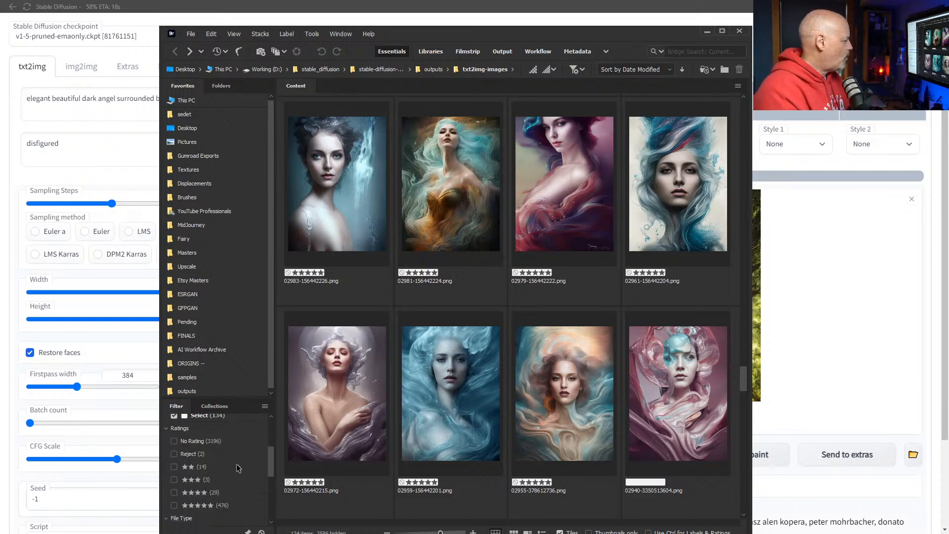
Filter the folder to its 476 five-star images and scroll through them.
click(222, 506)
scroll(592, 376, down, 2)
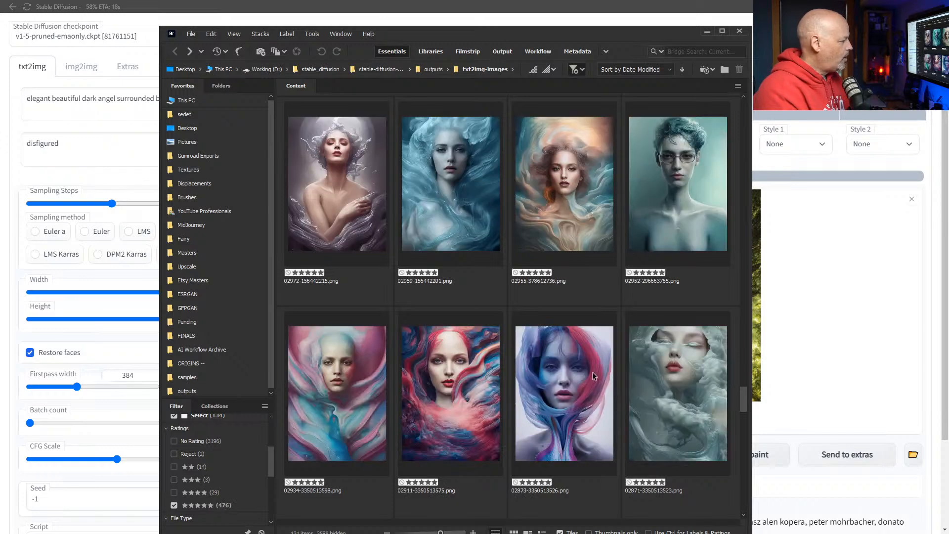
scroll(601, 368, down, 2)
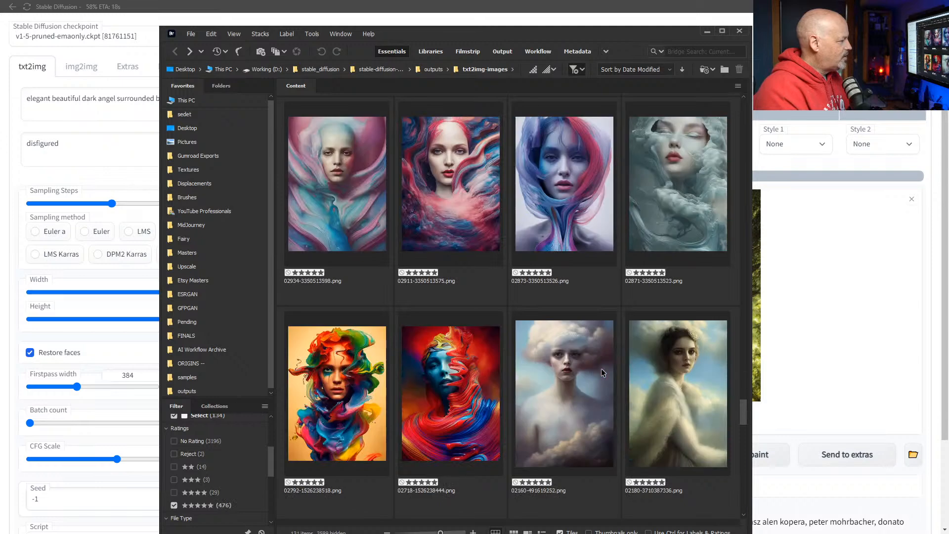
scroll(593, 369, down, 2)
scroll(560, 371, down, 2)
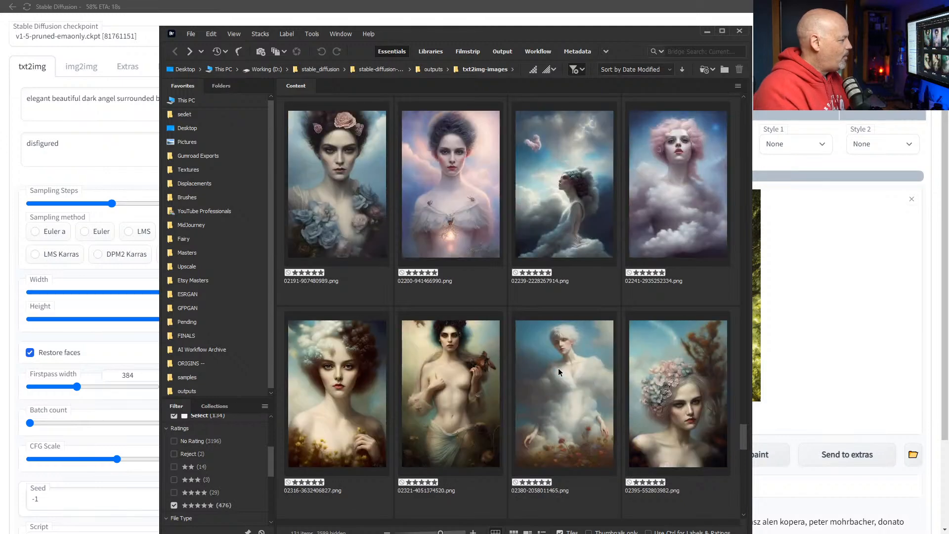
scroll(559, 369, down, 6)
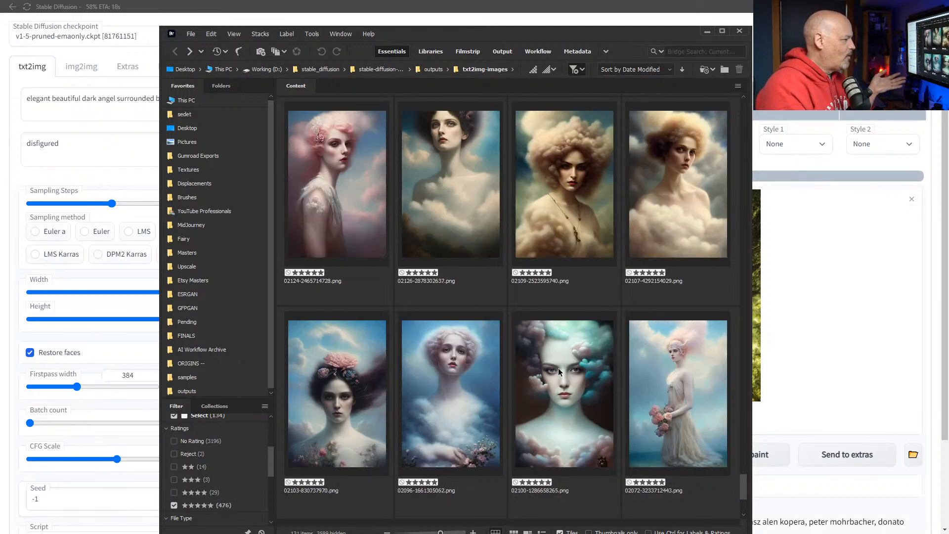
scroll(559, 368, down, 2)
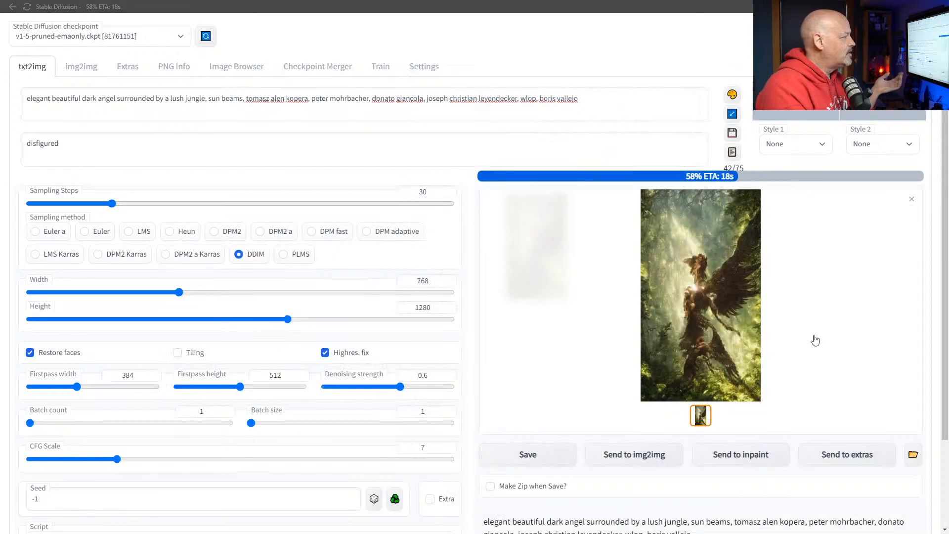
Minimize Bridge, move the RunPod window aside, and reload the Stable Diffusion page.
click(707, 32)
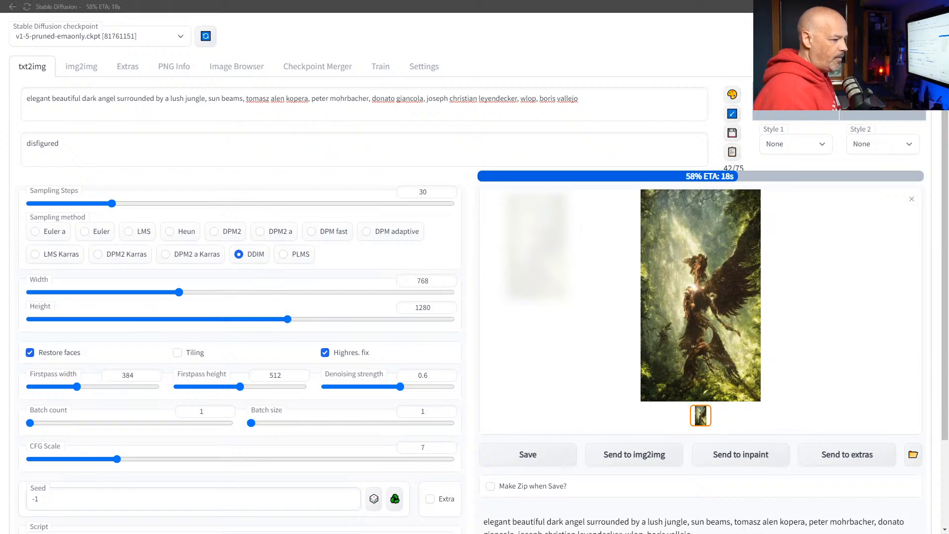
key(alt+Tab)
drag(405, 6, 948, 20)
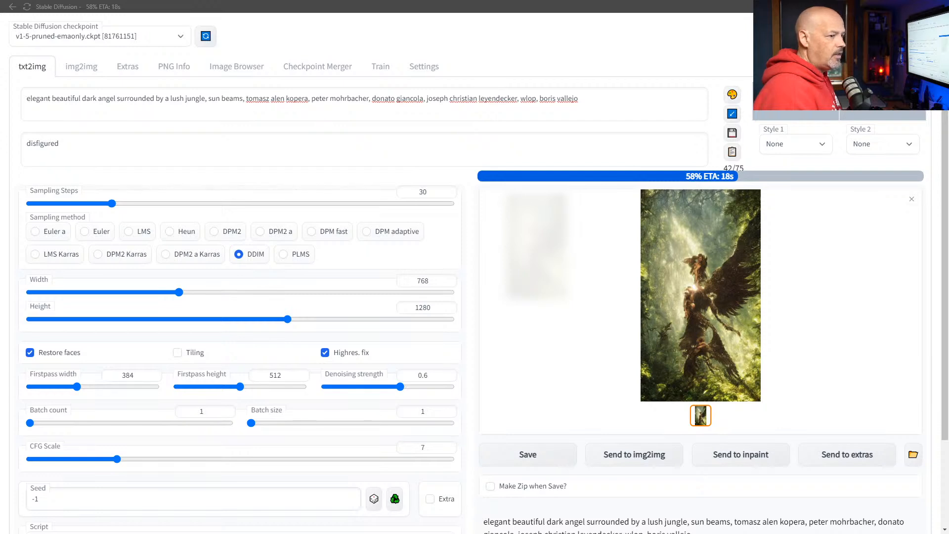
click(210, 38)
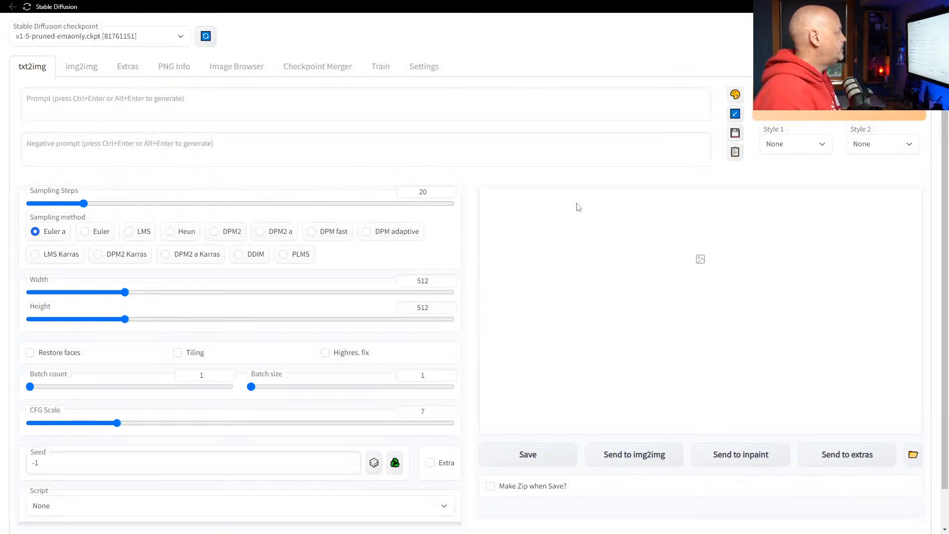
Send the first saved dark angel output (seed 712147064) from Image Browser to txt2img.
click(234, 68)
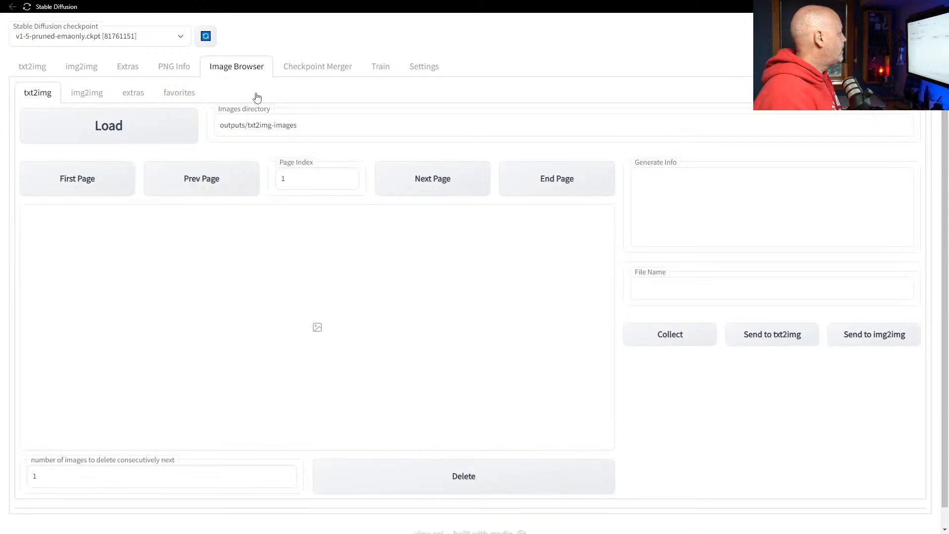
click(104, 126)
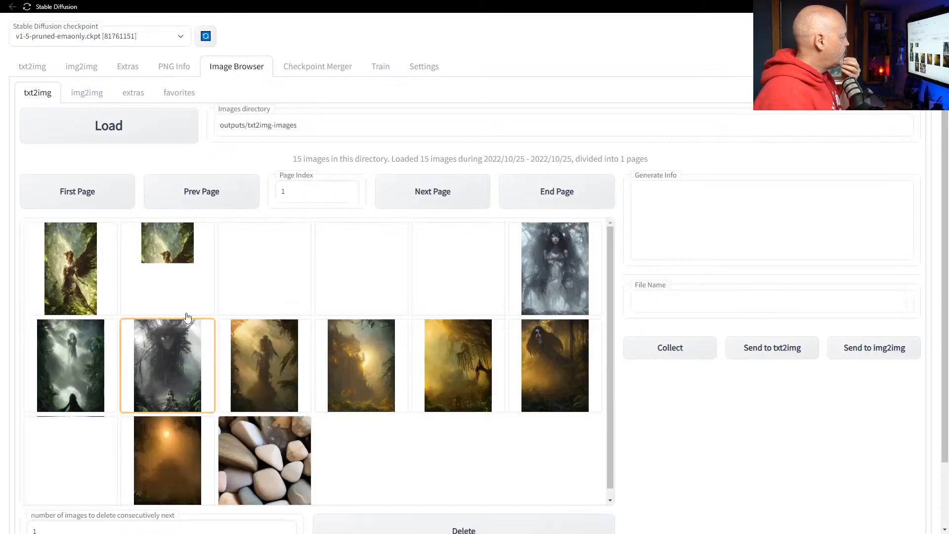
click(65, 278)
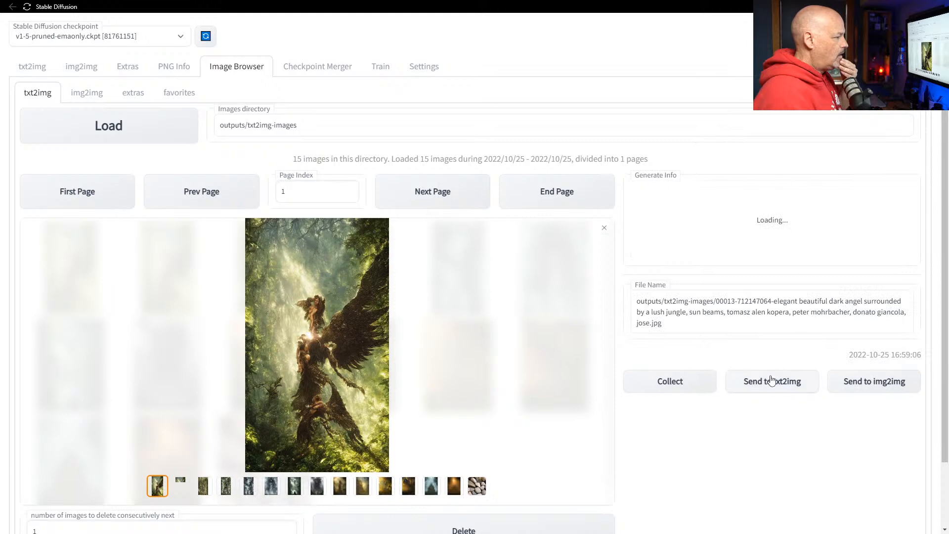
drag(717, 327, 774, 309)
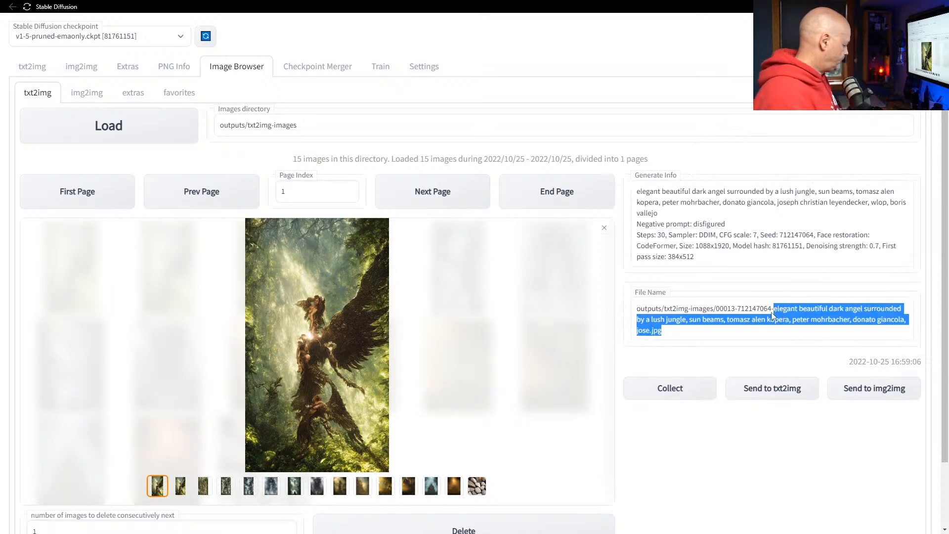
click(764, 396)
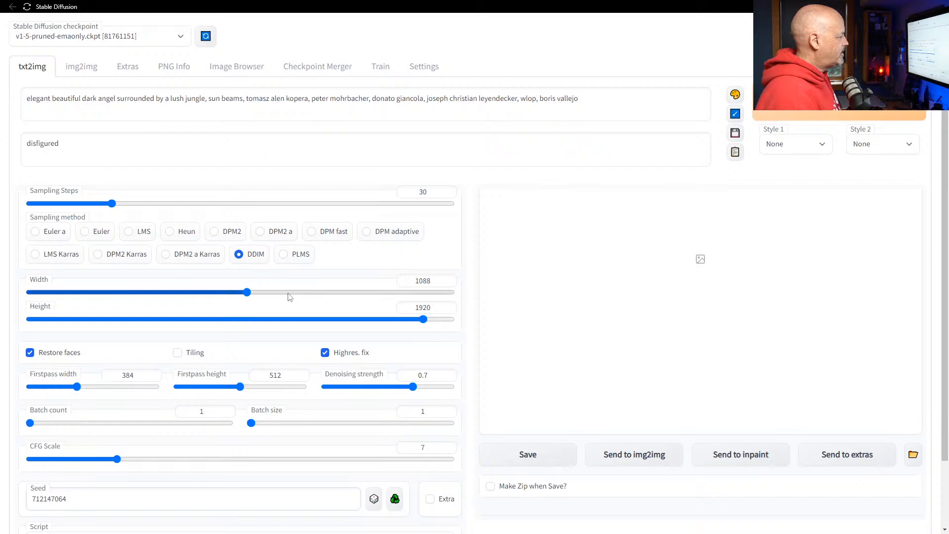
Set the image size to 768×1280.
drag(248, 295, 126, 295)
drag(423, 319, 288, 329)
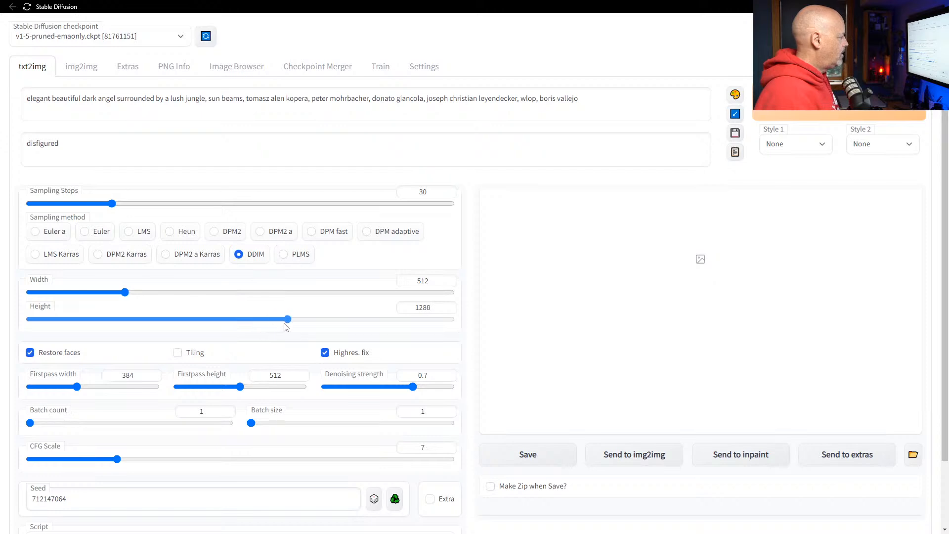
drag(126, 292, 179, 293)
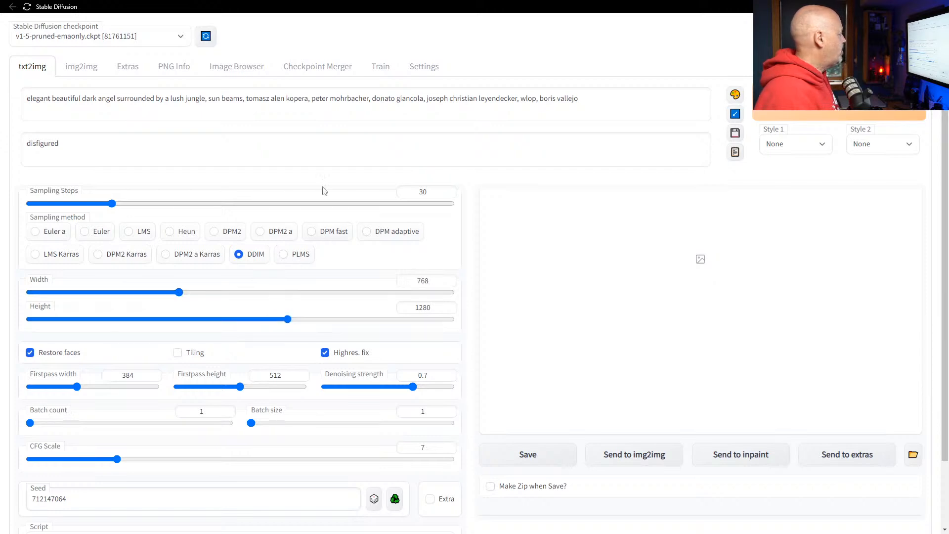
Clear the 'disfigured' negative prompt and generate a new angel image.
triple_click(103, 146)
key(BackSpace)
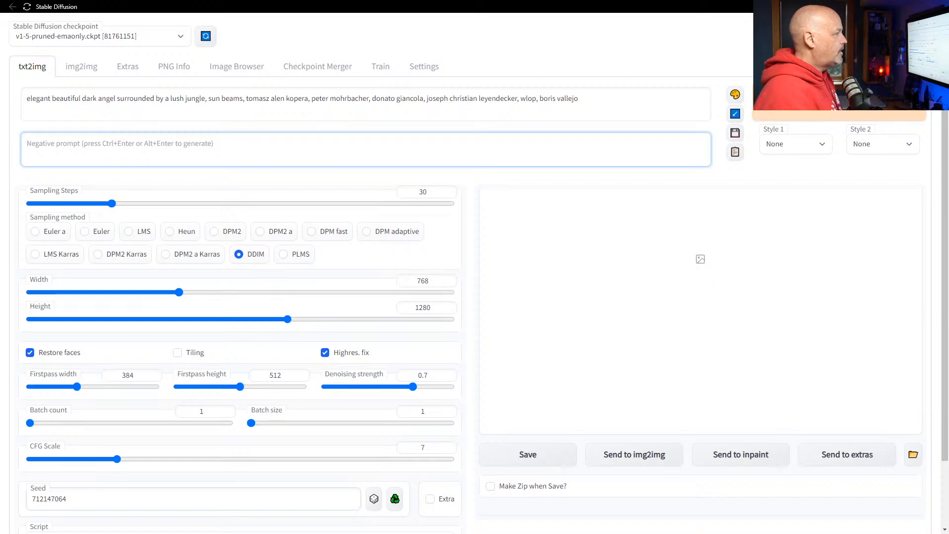
click(837, 112)
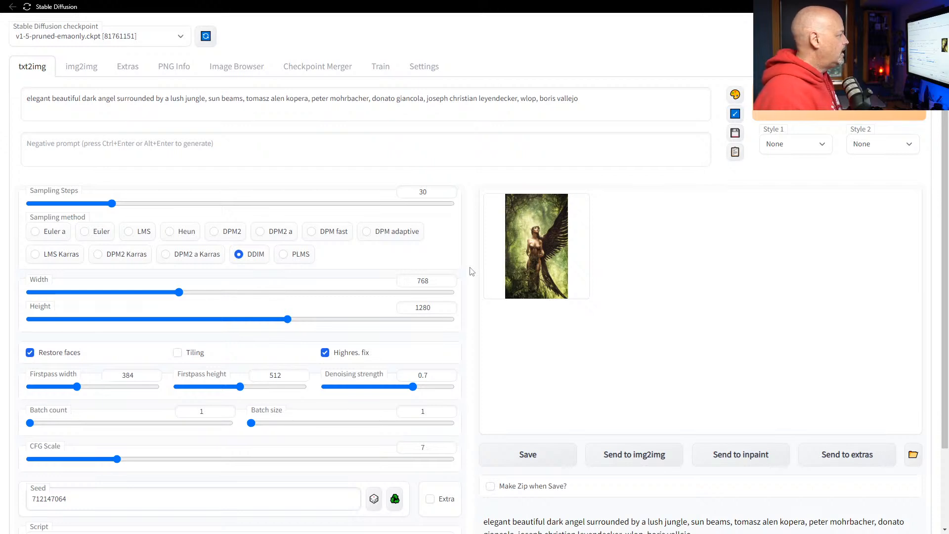
Open Settings and search the page for 'previ'.
click(423, 67)
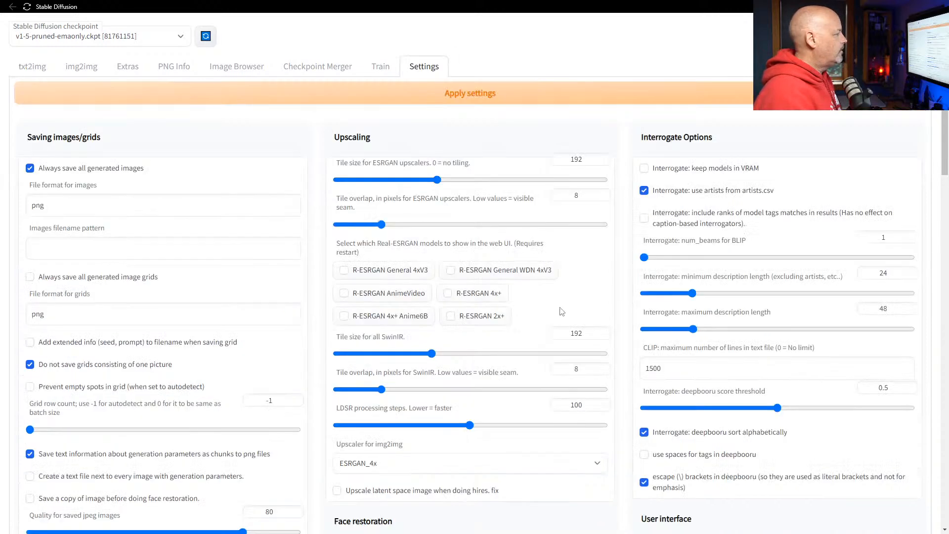
scroll(628, 287, down, 3)
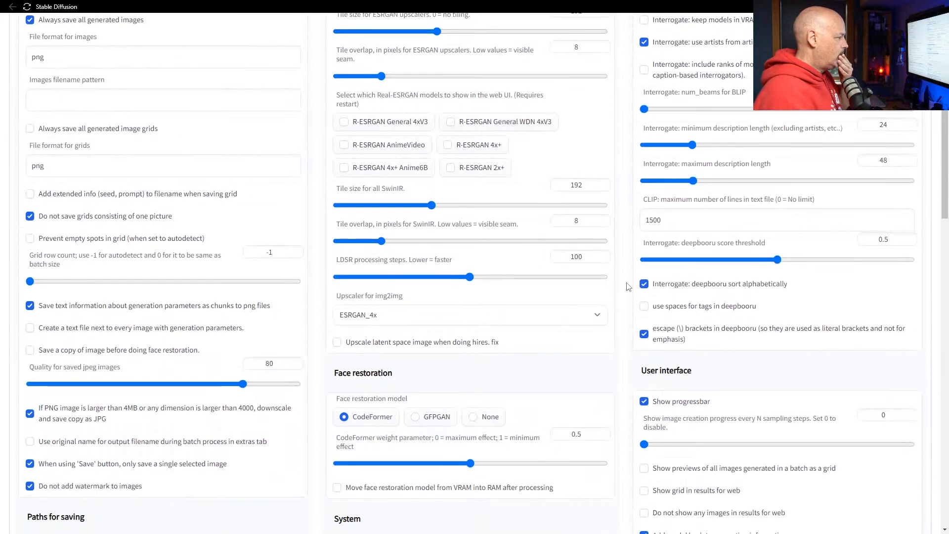
key(ctrl+f)
text(prev)
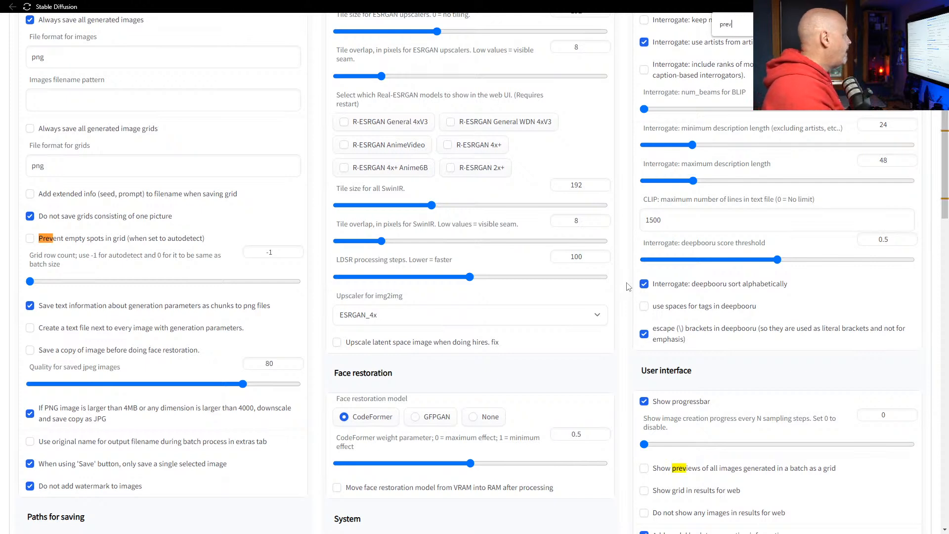
text(i)
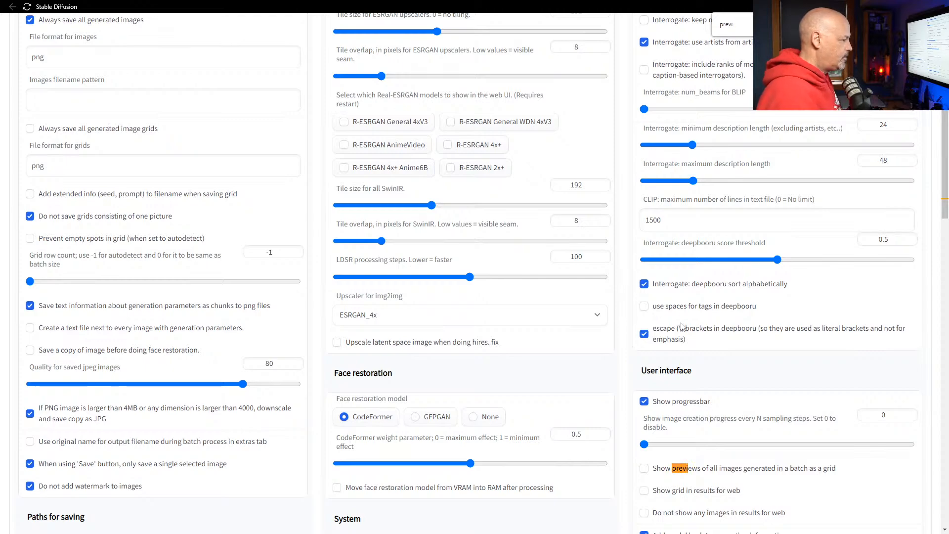
Change the found preview option and apply settings, one setting changed.
scroll(727, 450, down, 3)
scroll(686, 389, down, 15)
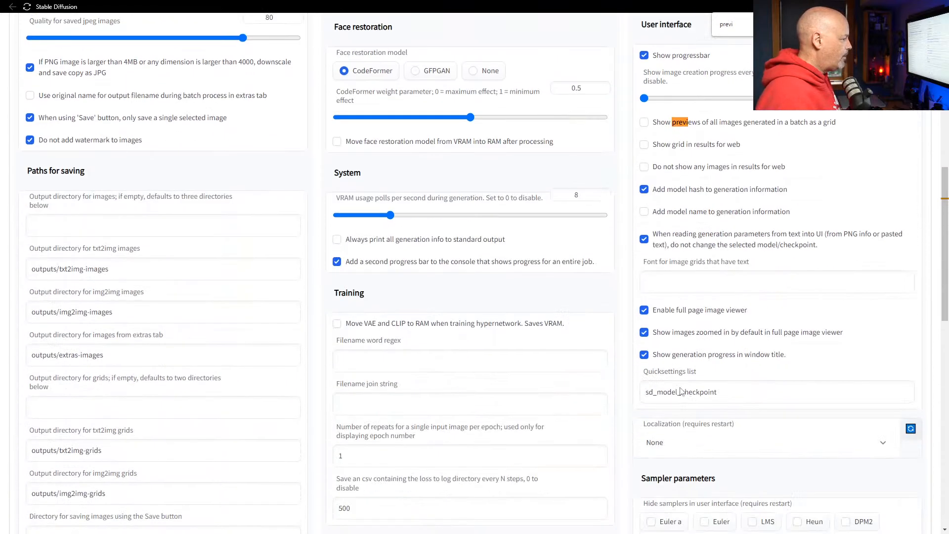
scroll(635, 384, down, 3)
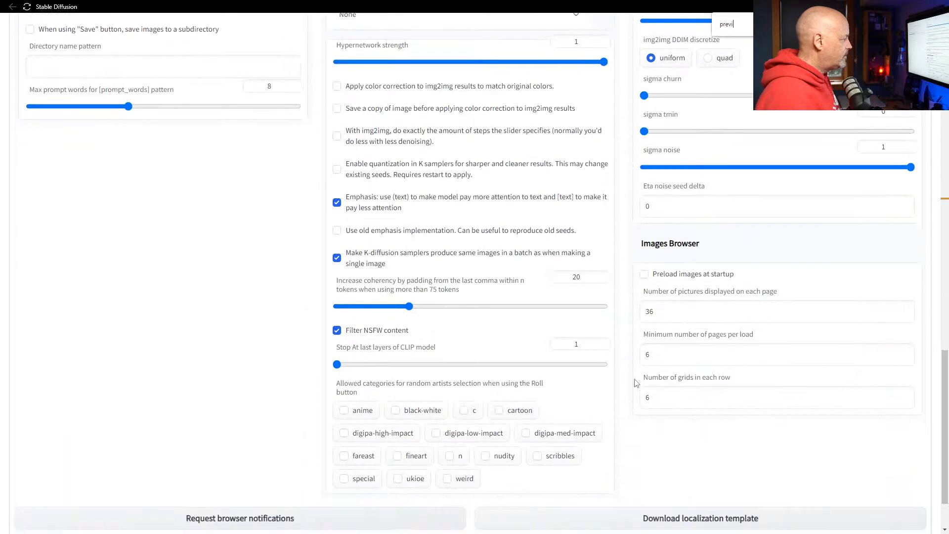
scroll(634, 381, up, 18)
scroll(634, 378, up, 3)
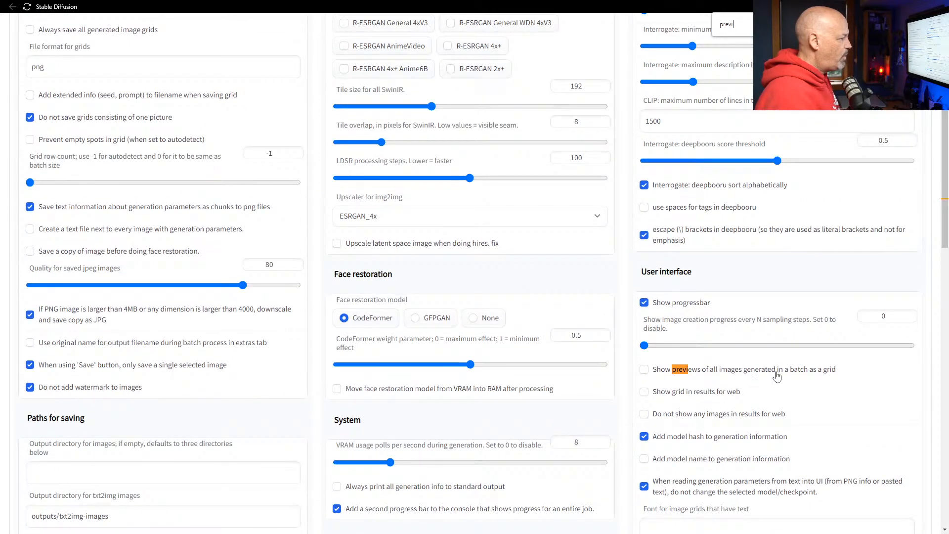
scroll(633, 302, up, 2)
scroll(625, 316, up, 2)
scroll(624, 319, up, 2)
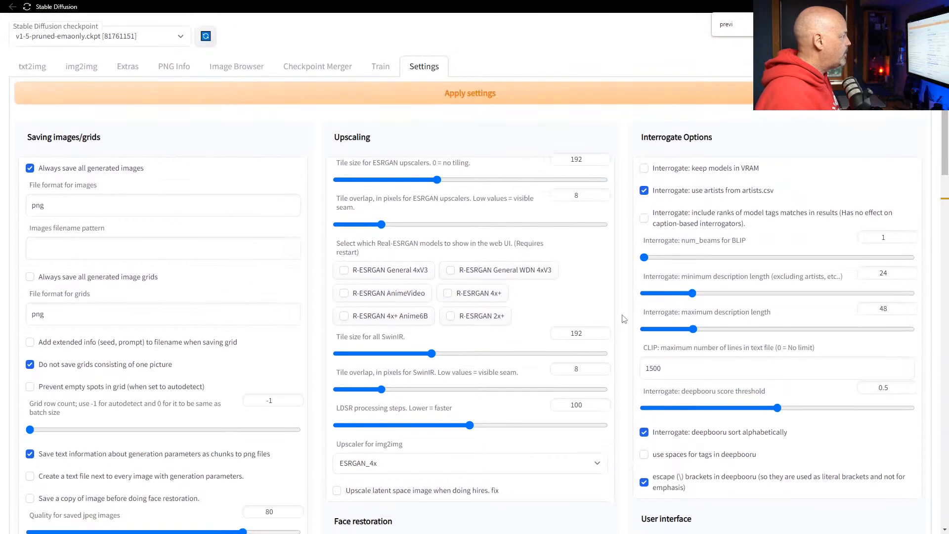
click(495, 94)
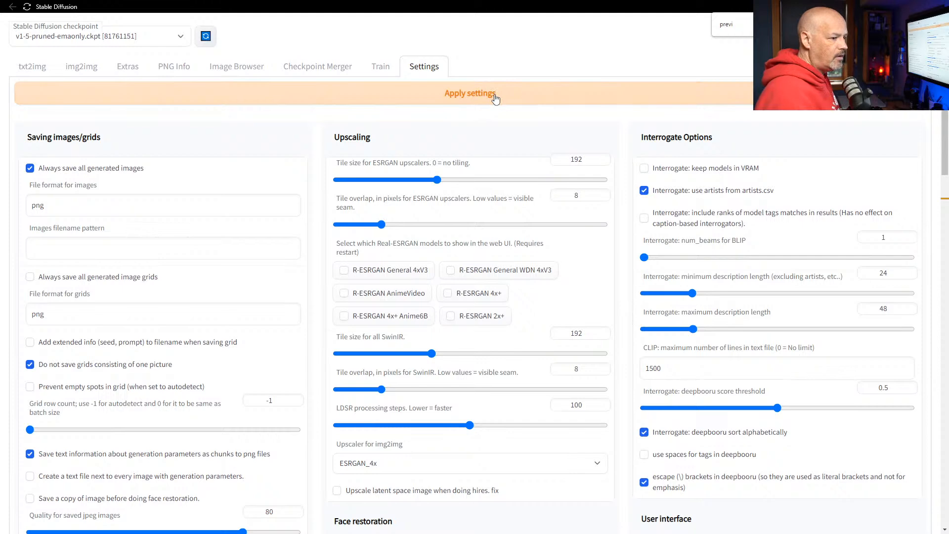
click(33, 68)
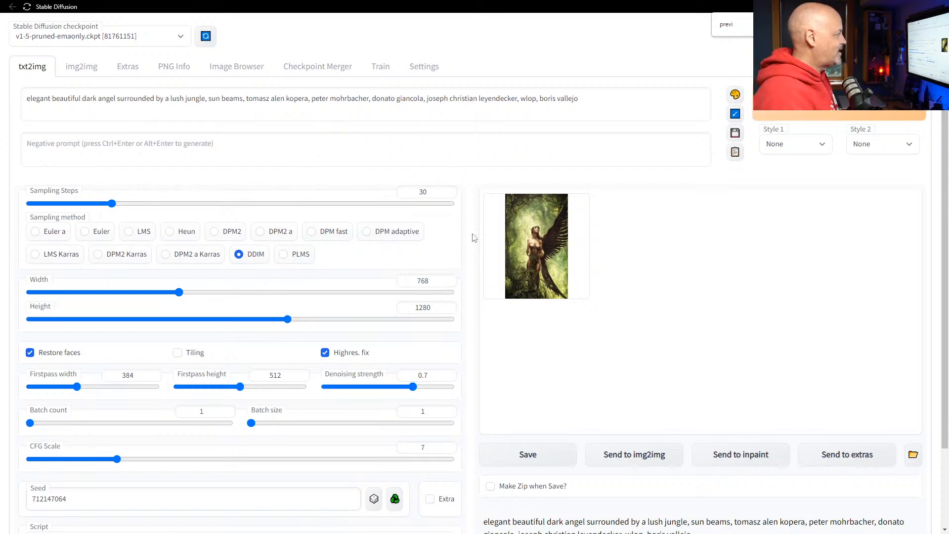
View the new angel image enlarged, then go back to Settings.
click(538, 247)
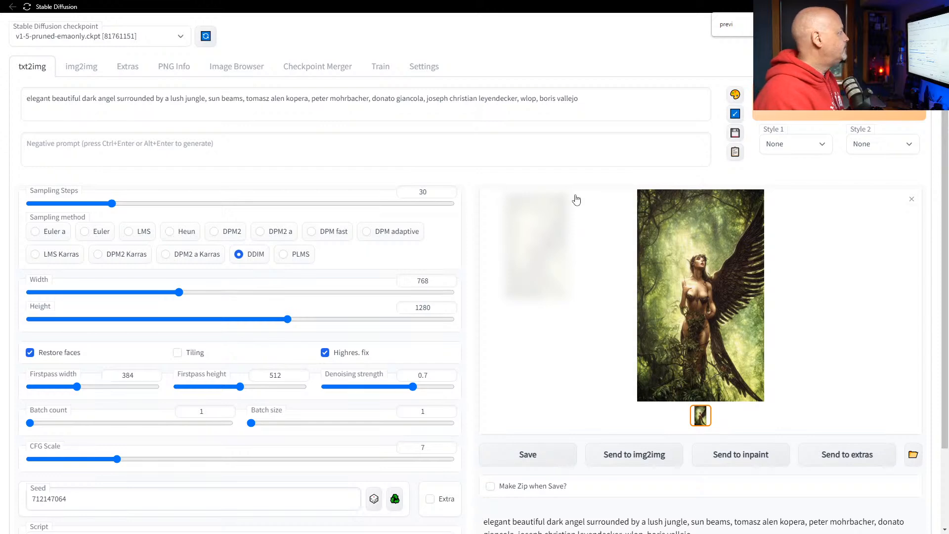
click(421, 68)
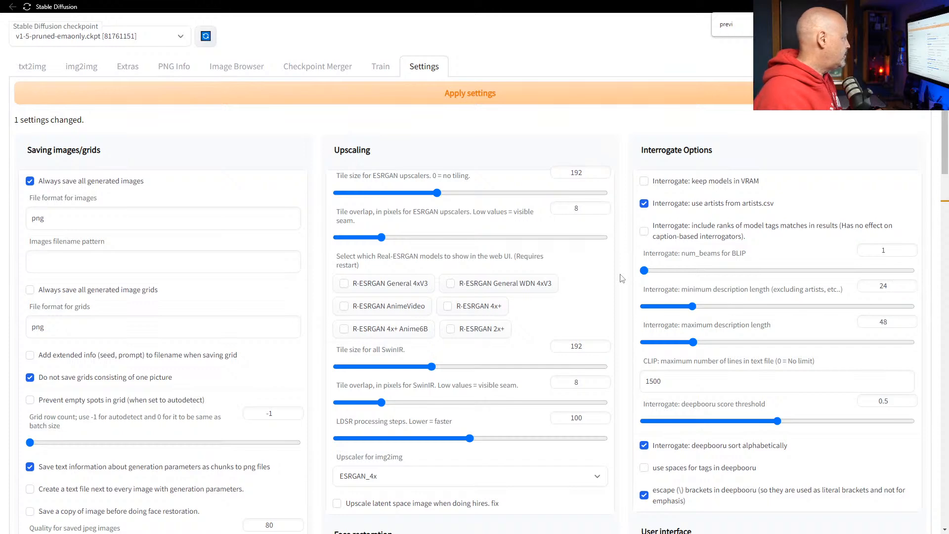
Set 'Show image creation progress every N sampling steps' from 0 to 3.
key(ctrl+f)
text(show)
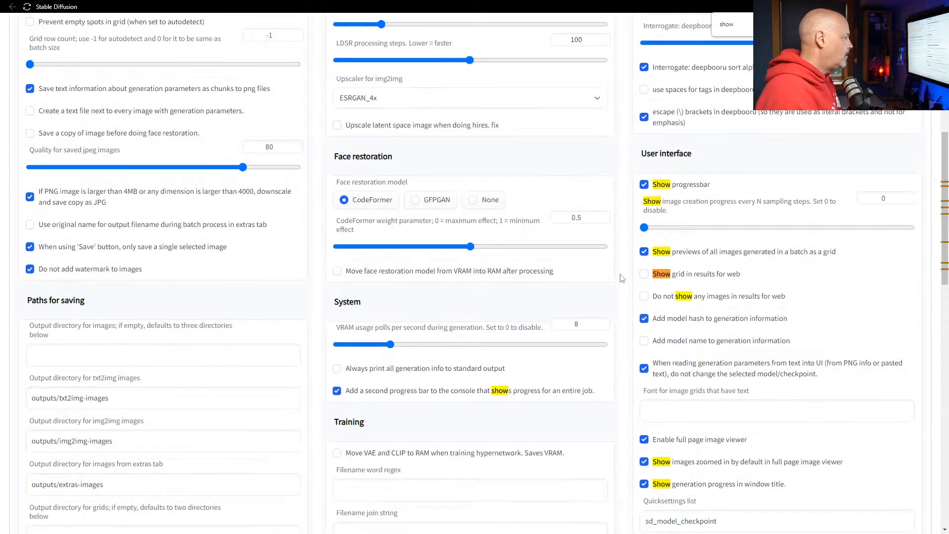
scroll(622, 278, down, 5)
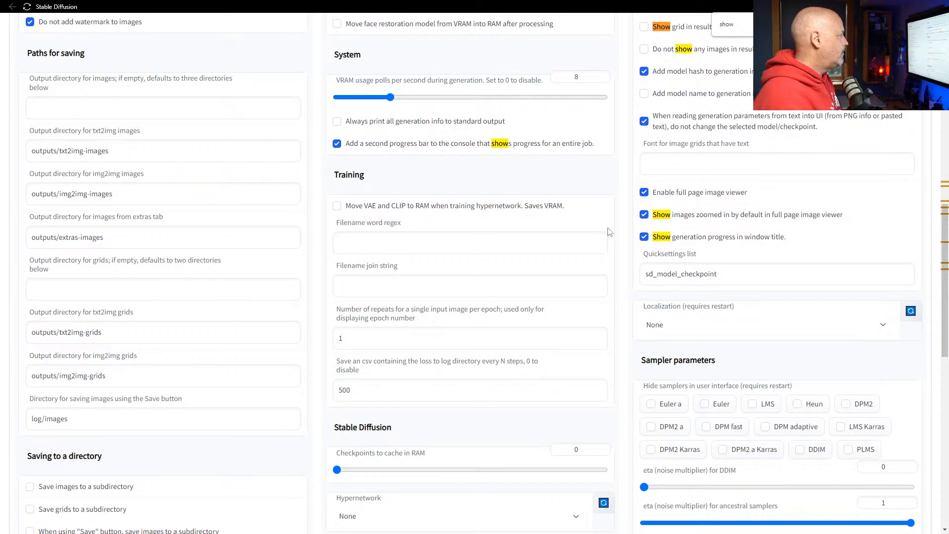
scroll(625, 272, down, 7)
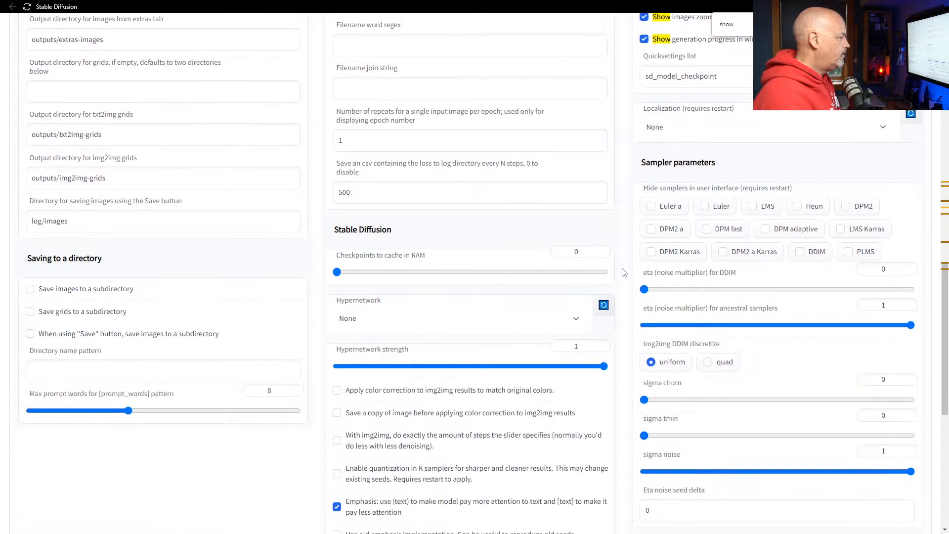
scroll(625, 273, down, 4)
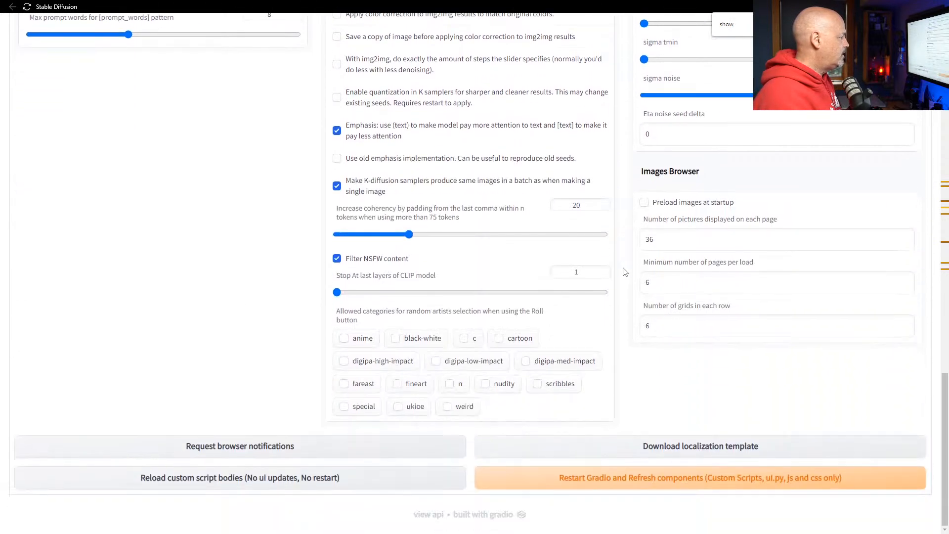
scroll(625, 272, up, 12)
scroll(624, 272, up, 5)
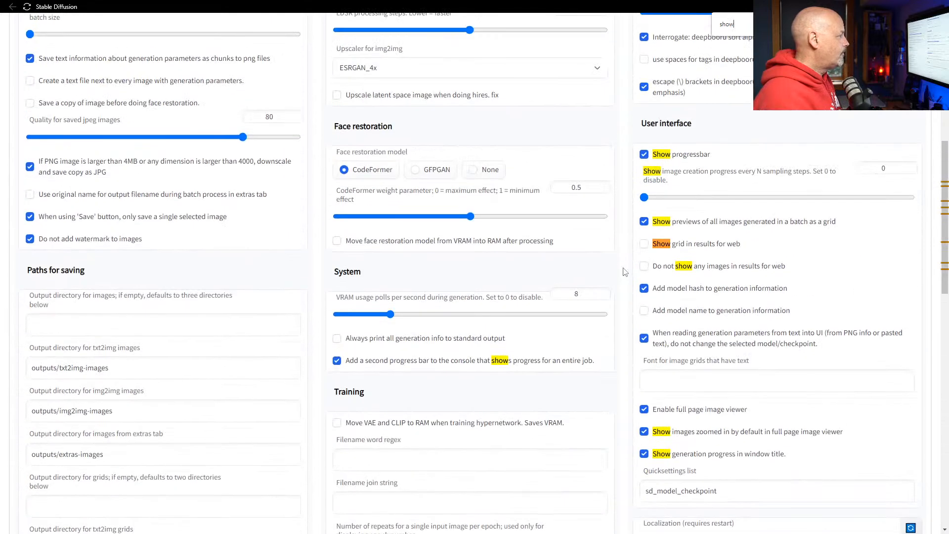
drag(650, 248, 671, 252)
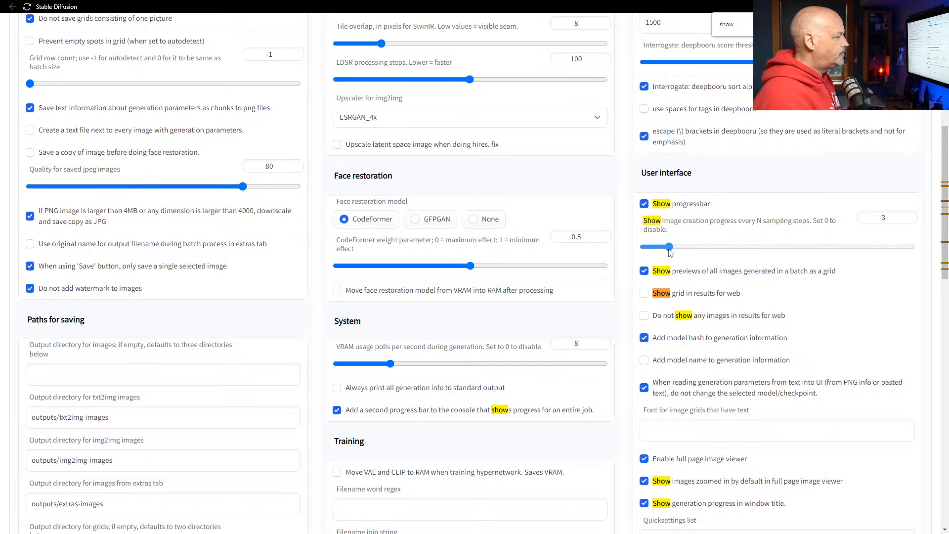
scroll(669, 253, up, 8)
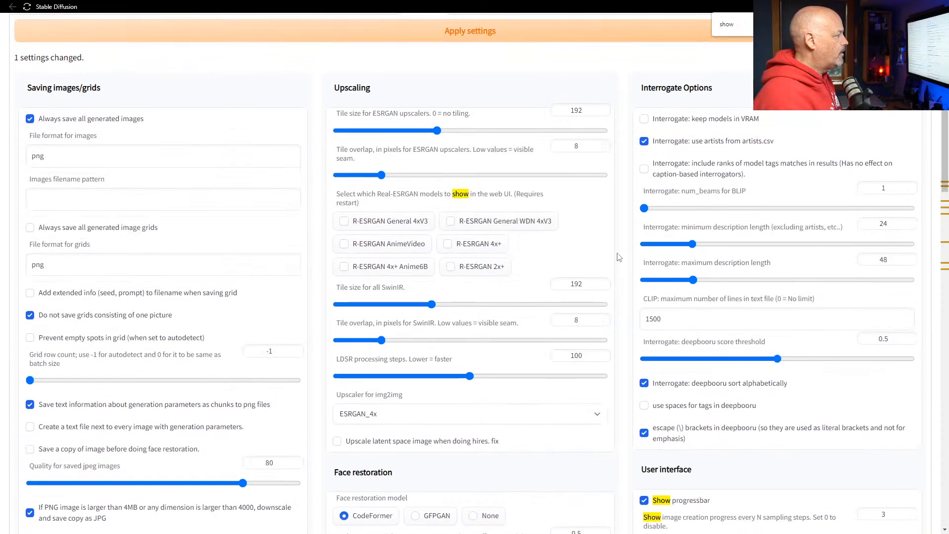
key(Escape)
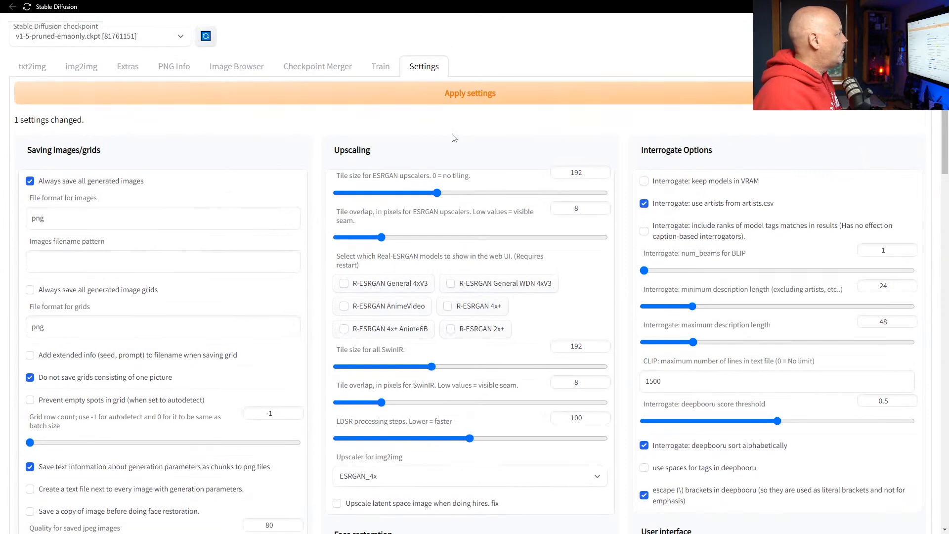
click(34, 68)
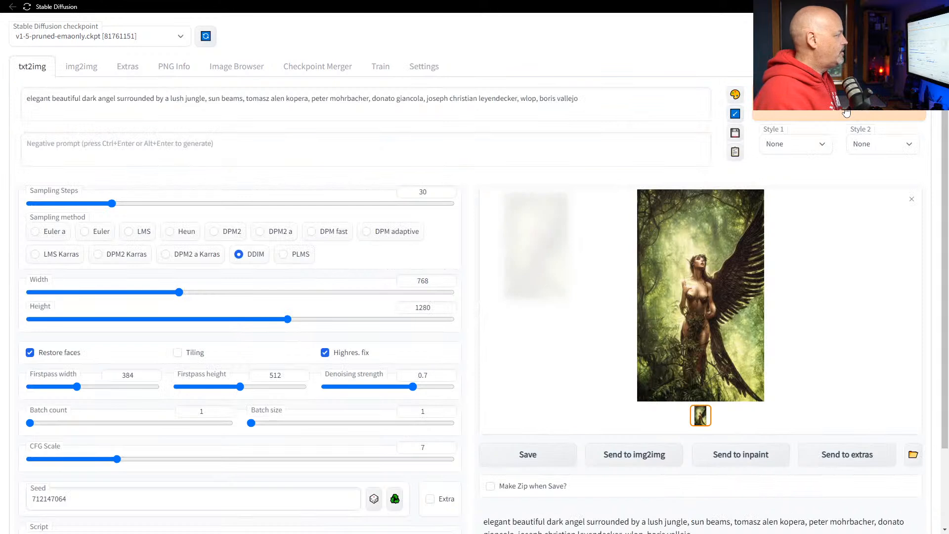
Regenerate the dark angel image with Ctrl+Enter and reset the seed to -1.
key(ctrl+Return)
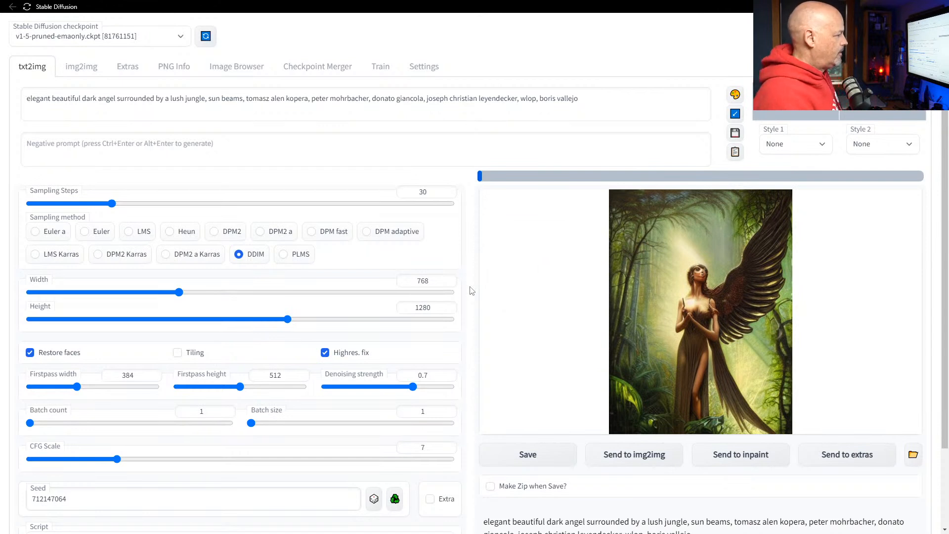
scroll(479, 353, down, 2)
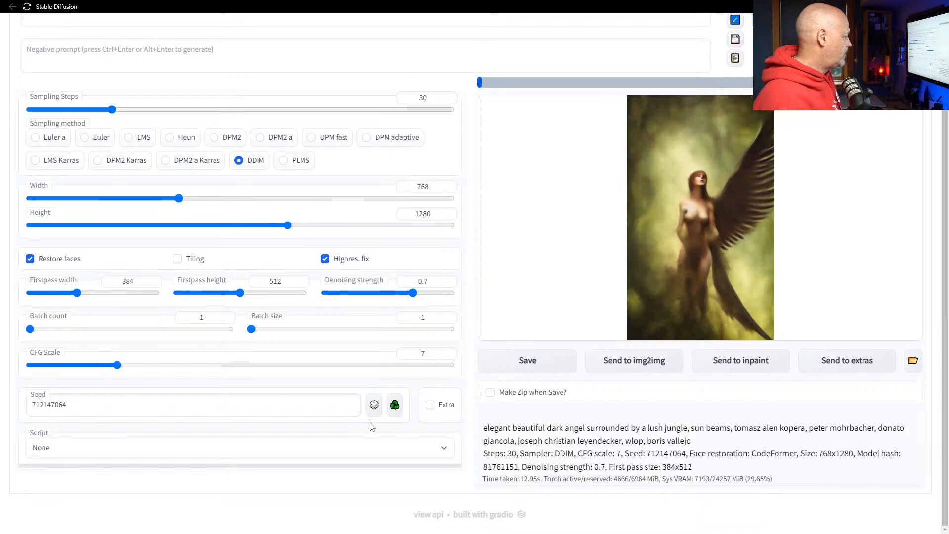
click(374, 405)
scroll(476, 306, up, 2)
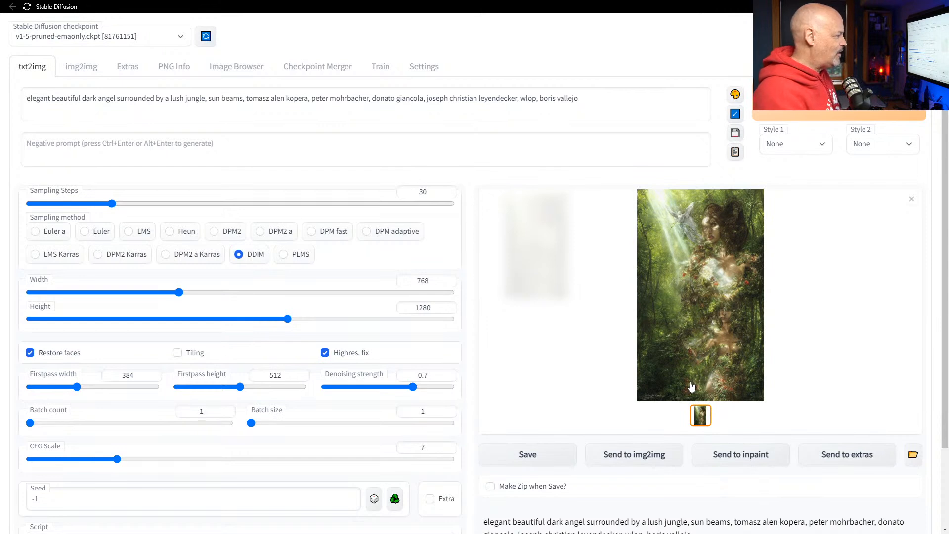
drag(413, 388, 388, 387)
click(890, 115)
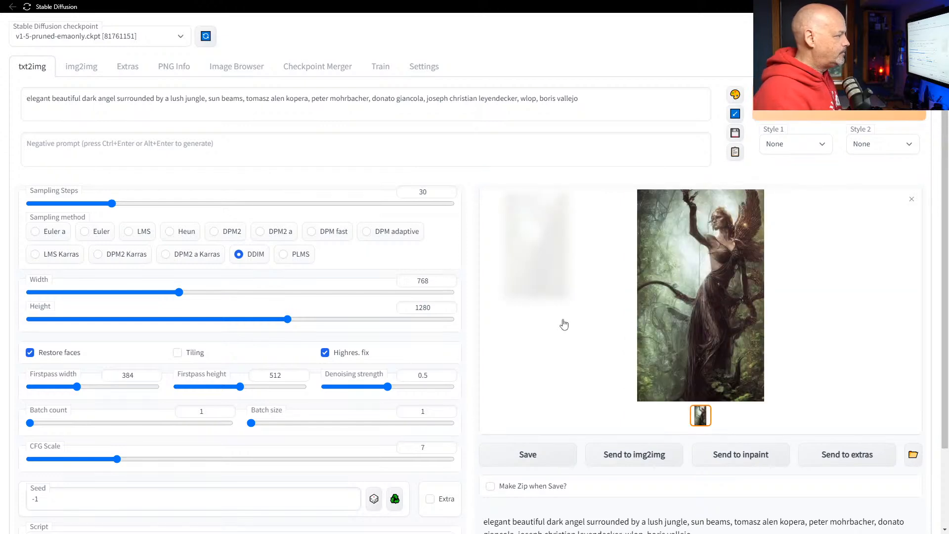
click(717, 269)
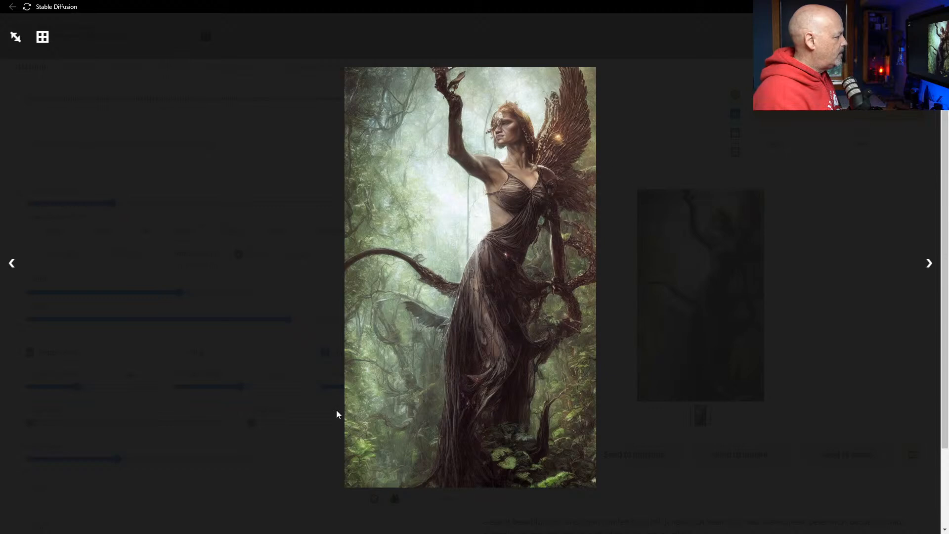
click(486, 101)
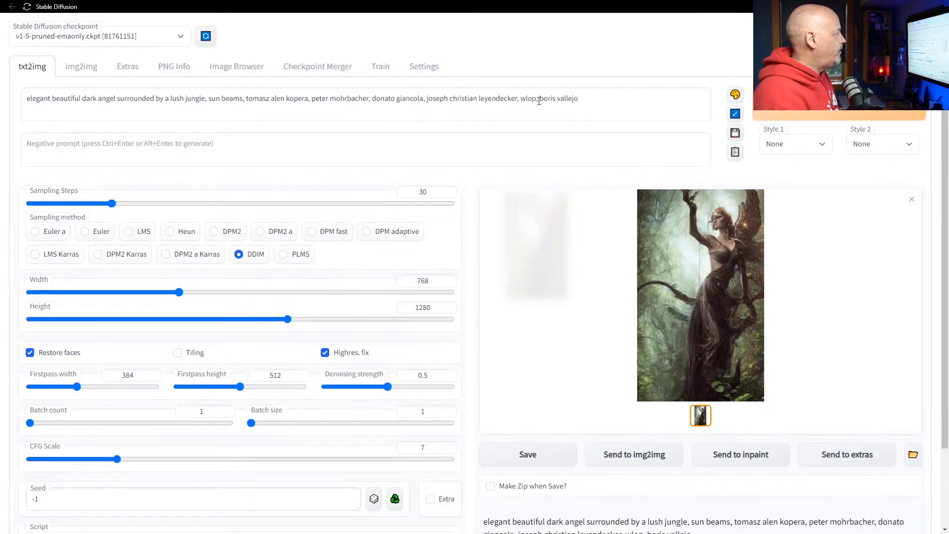
drag(540, 99, 248, 105)
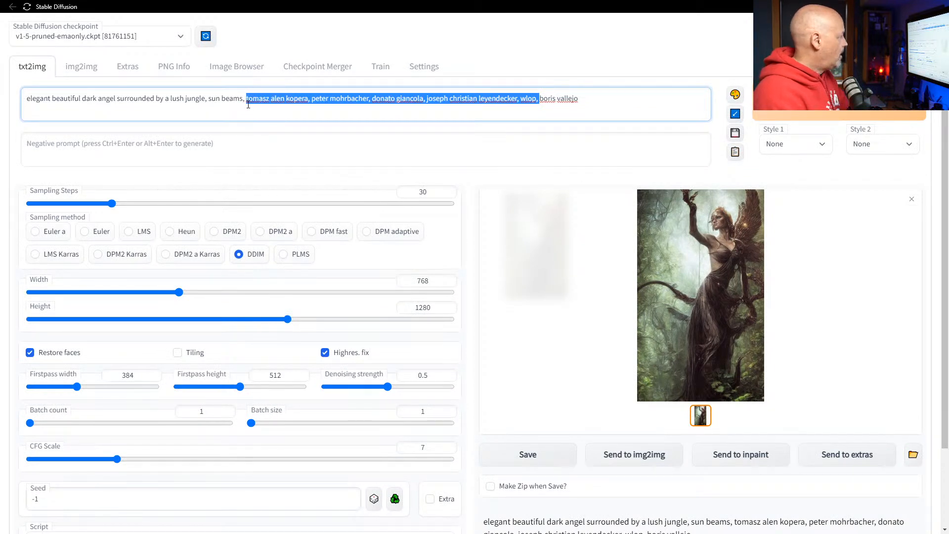
Trim the extra artists so the prompt reads 'style of' … 'and sem mckinnon'.
key(BackSpace)
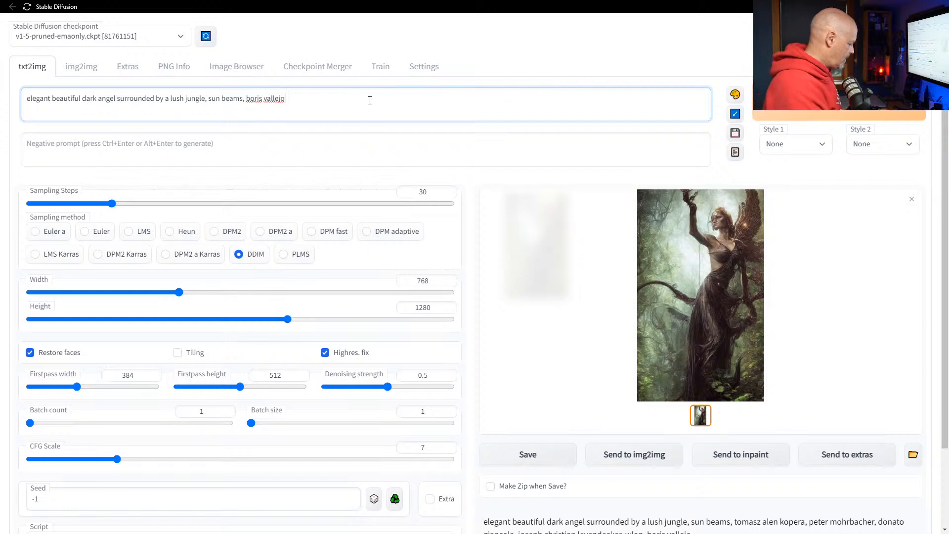
click(370, 101)
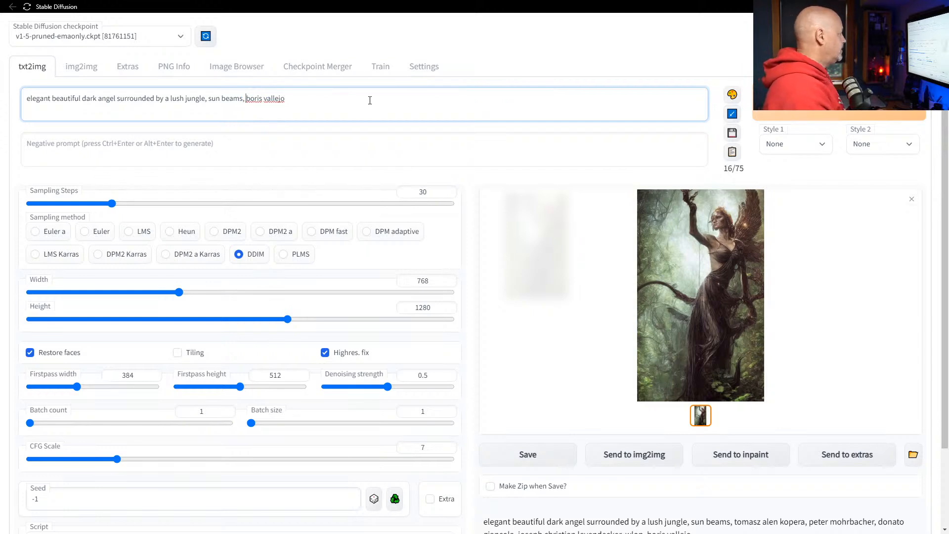
text(by)
key(BackSpace)
key(BackSpace)
key(BackSpace)
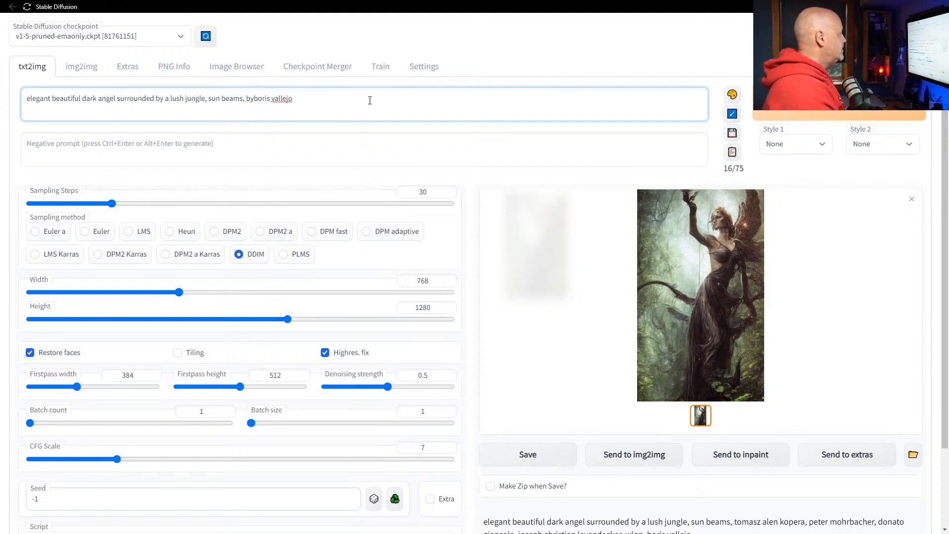
text(style of)
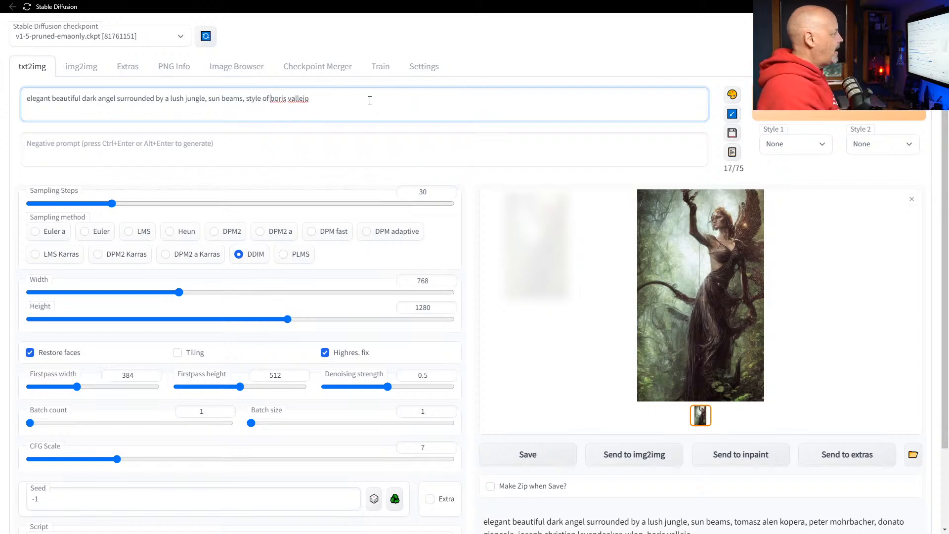
key(End)
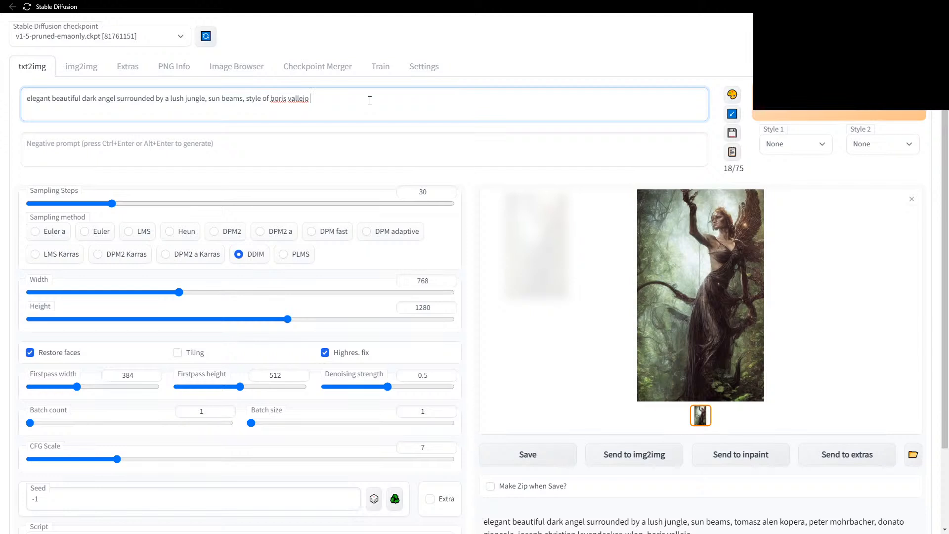
text(and sem kckinnon)
key(BackSpace)
key(BackSpace)
key(BackSpace)
key(BackSpace)
key(BackSpace)
key(BackSpace)
key(BackSpace)
text(mckinnon)
Replace 'lush jungle' with the spell-corrected word 'cemetery' and generate the revised prompt.
drag(170, 97, 205, 98)
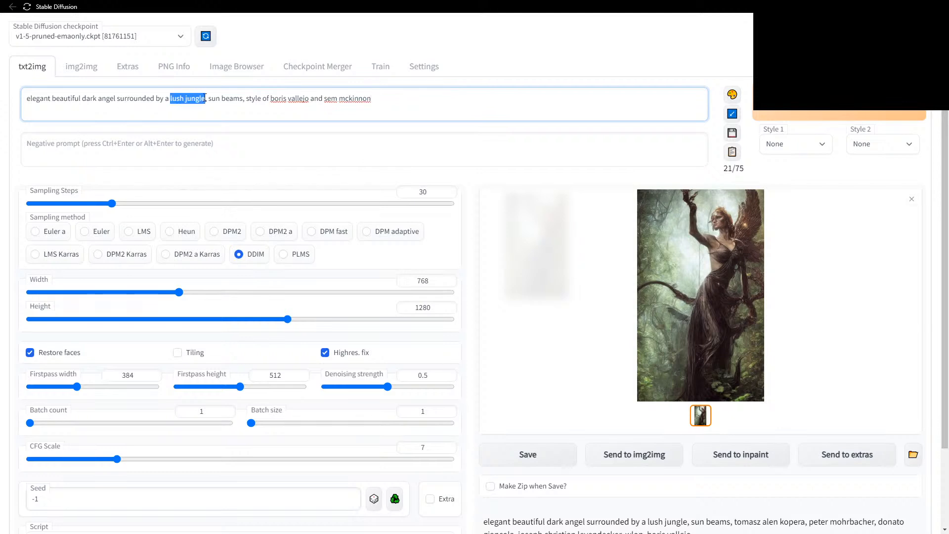
text(cemetray)
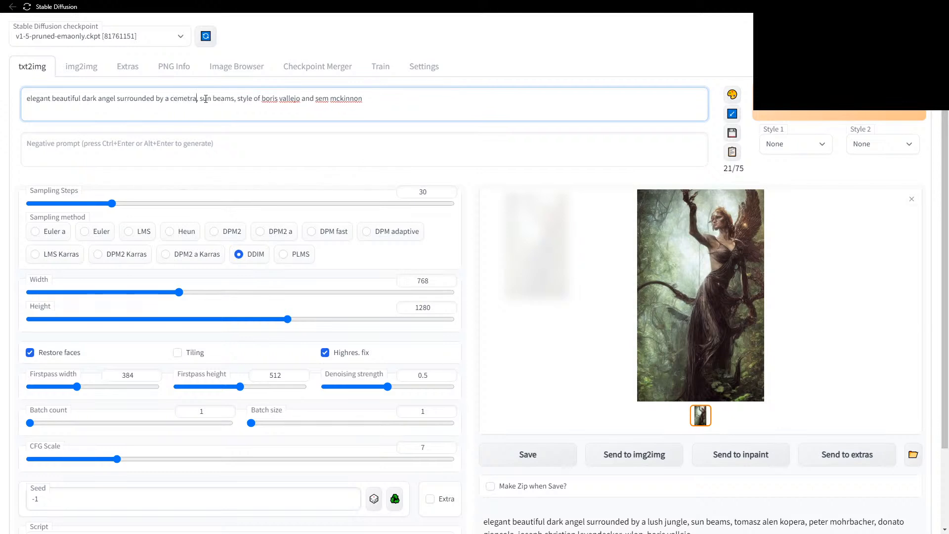
right_click(184, 99)
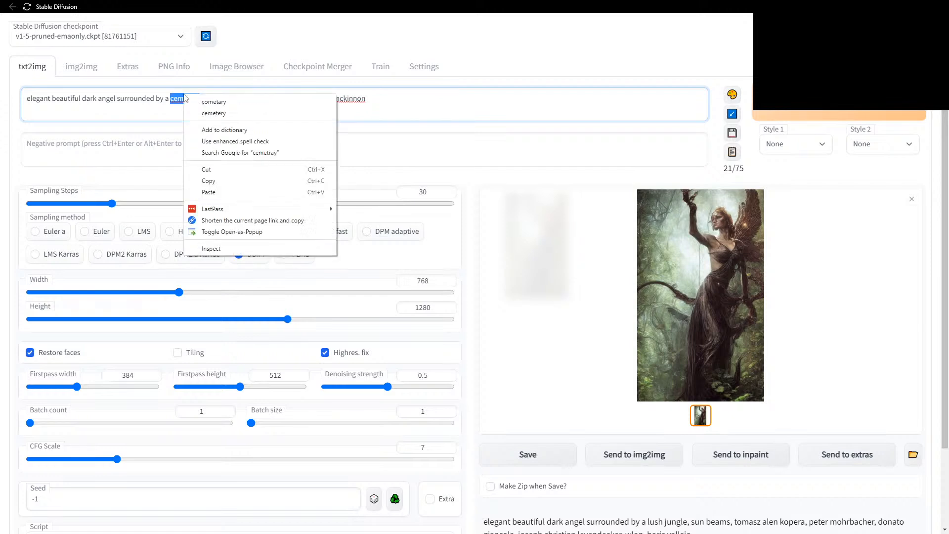
click(196, 101)
key(ctrl+z)
right_click(185, 103)
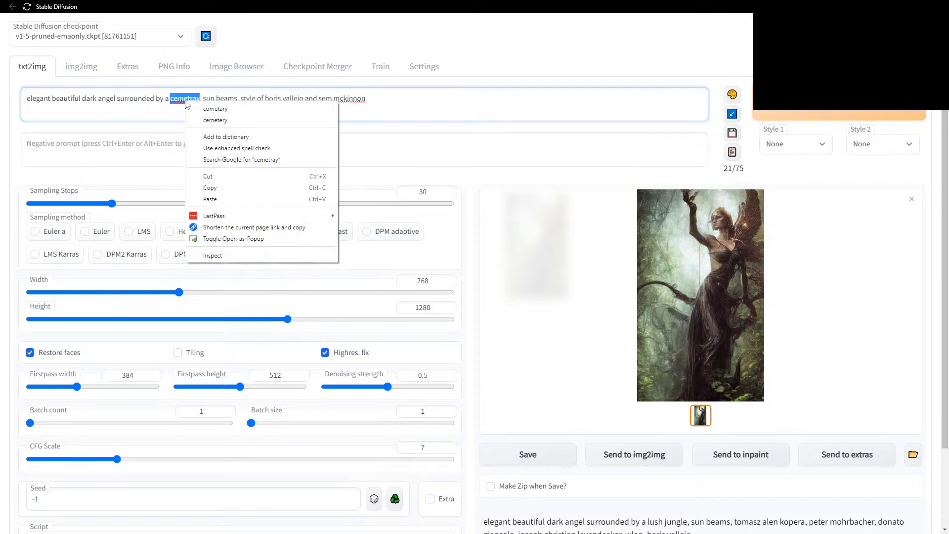
click(197, 120)
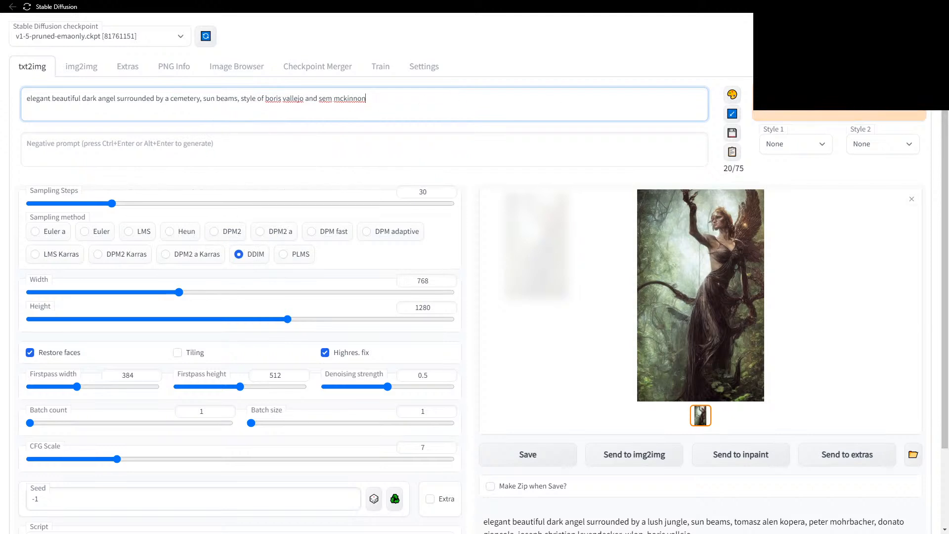
click(778, 111)
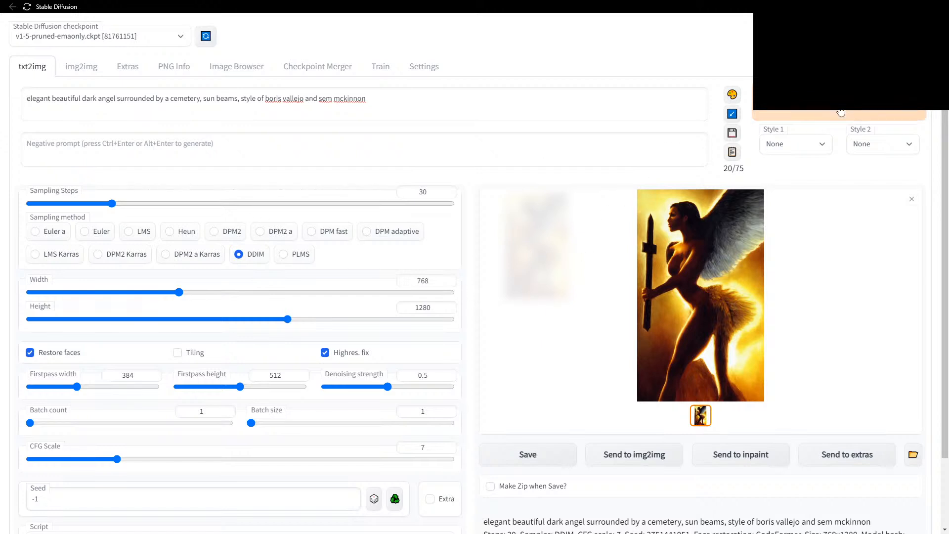
Generate the cemetery angel again, then remove 'boris vallejo' so only sem mckinnon is credited.
key(ctrl+Return)
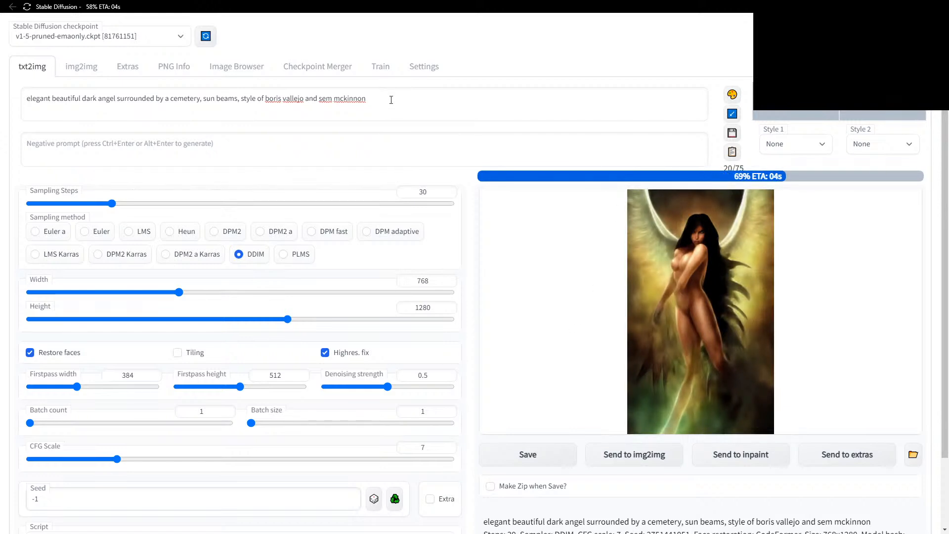
drag(265, 99, 304, 99)
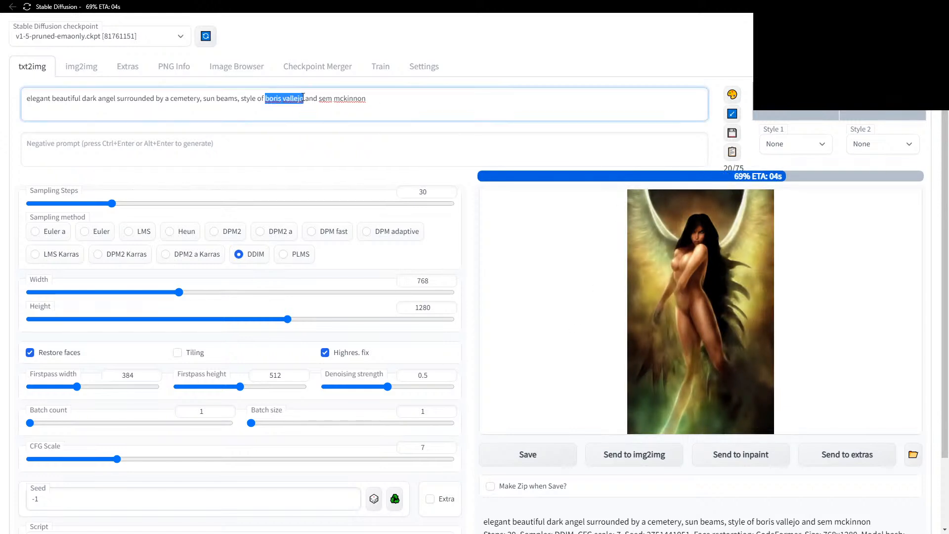
key(BackSpace)
key(Delete)
key(Delete)
key(Delete)
key(Delete)
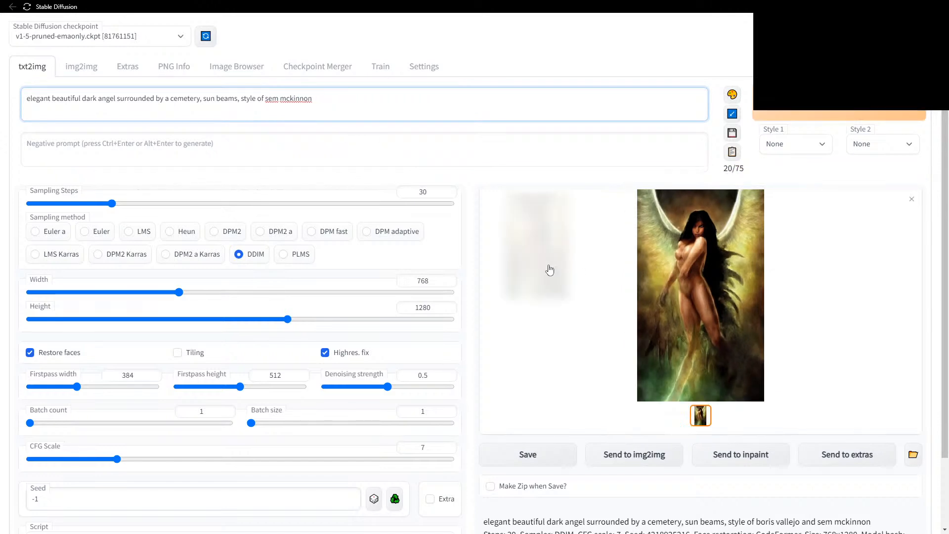
Append 'and' after sem mckinnon in the prompt, then bring the Modifier Taxonomy wiki window forward.
click(344, 98)
text(and)
key(alt+Tab)
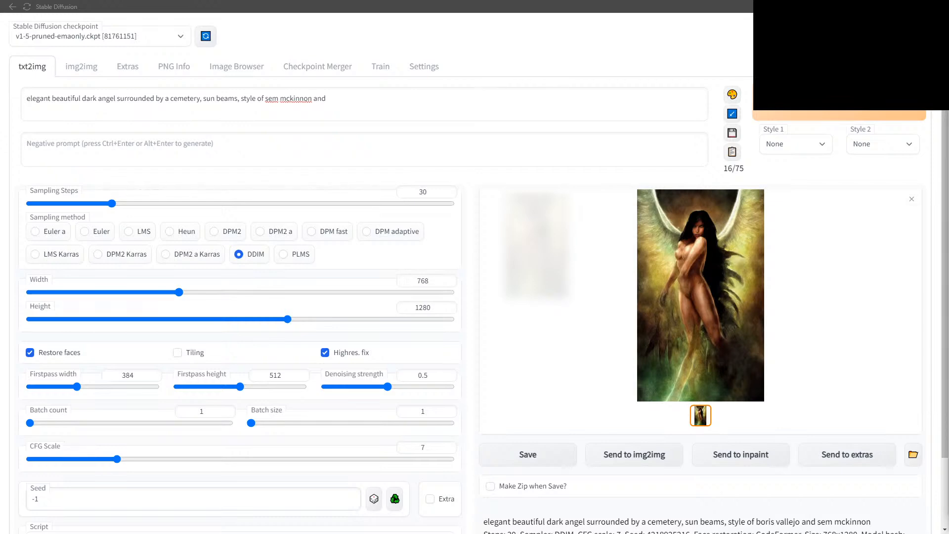
mouse_move(448, 47)
mouse_down()
mouse_move(597, 68)
mouse_move(453, 30)
mouse_up()
Widen the Modifier Taxonomy wiki window, browse its style sections, then bring the RunPod window forward.
drag(674, 192, 834, 198)
drag(580, 31, 547, 23)
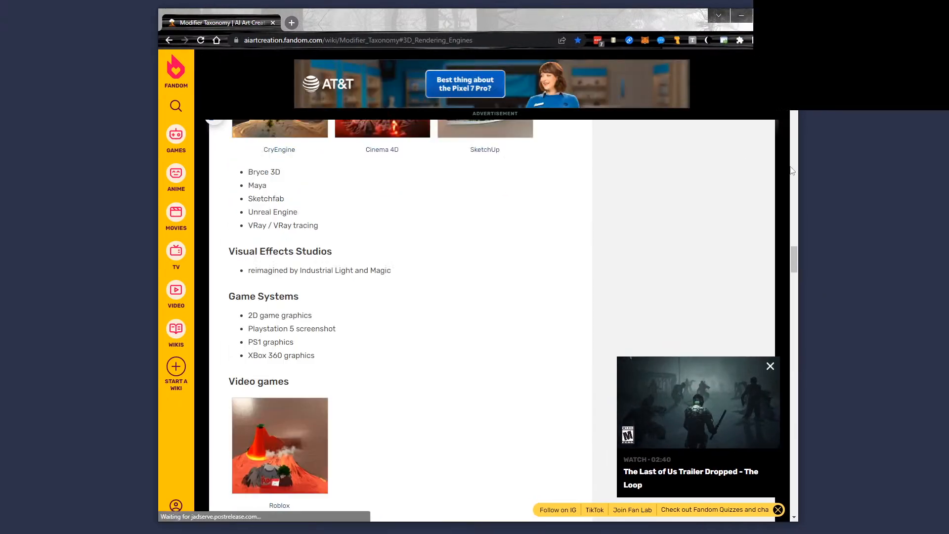
mouse_move(178, 145)
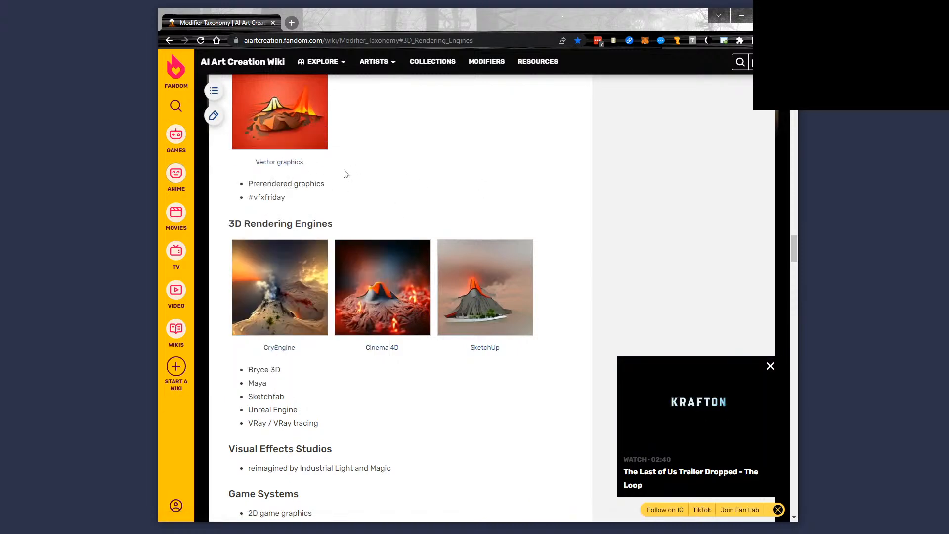
scroll(352, 173, up, 13)
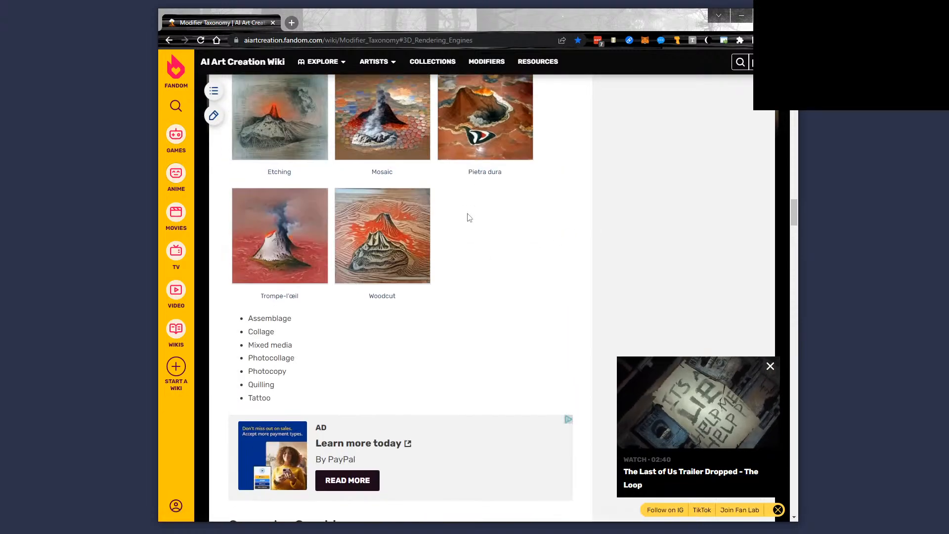
scroll(462, 220, up, 8)
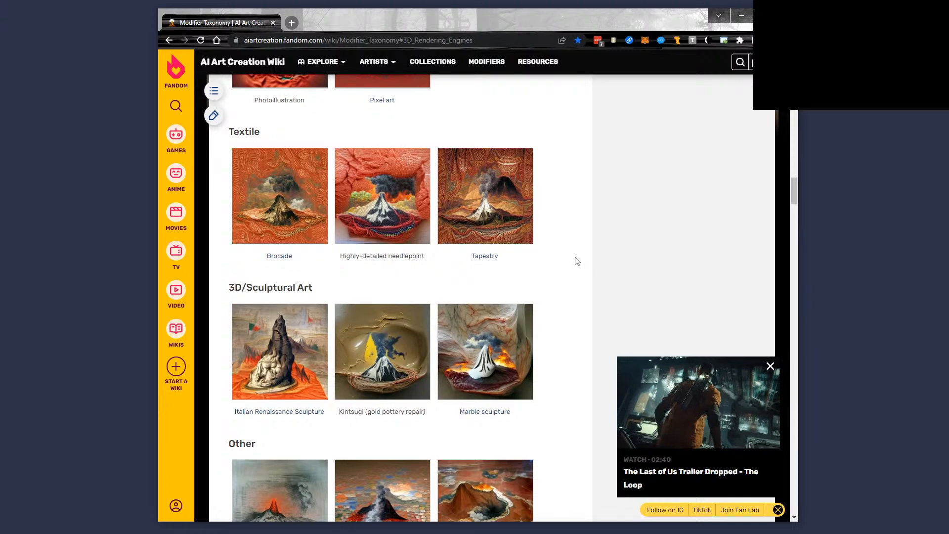
scroll(576, 258, up, 10)
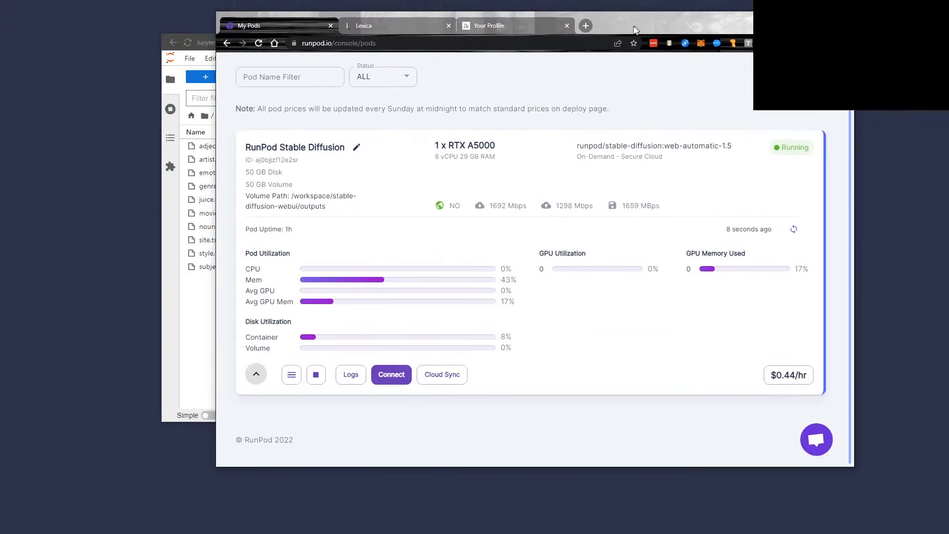
drag(633, 27, 528, 46)
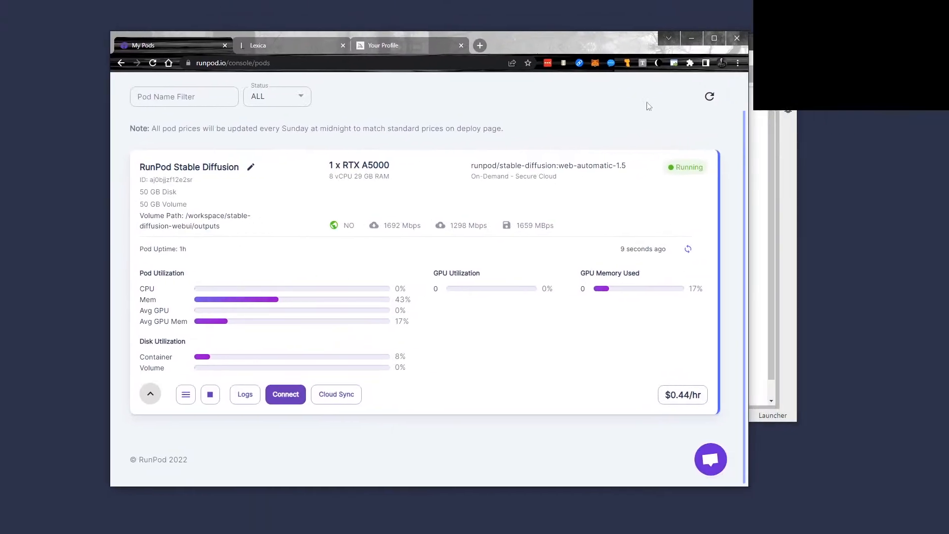
Return to the Lexica image grid and scroll through the results.
click(296, 46)
click(116, 93)
scroll(456, 238, down, 1)
scroll(456, 238, down, 4)
scroll(585, 297, down, 6)
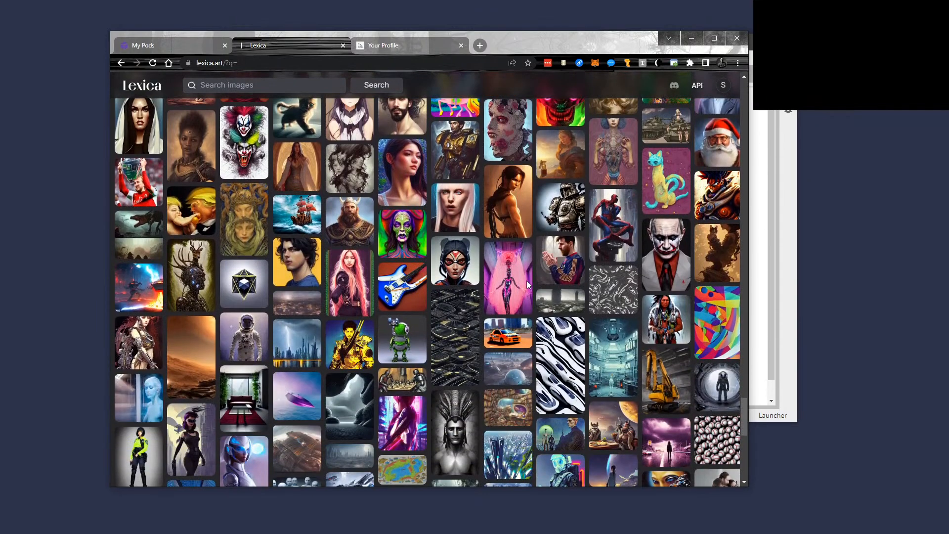
click(312, 87)
scroll(552, 332, down, 4)
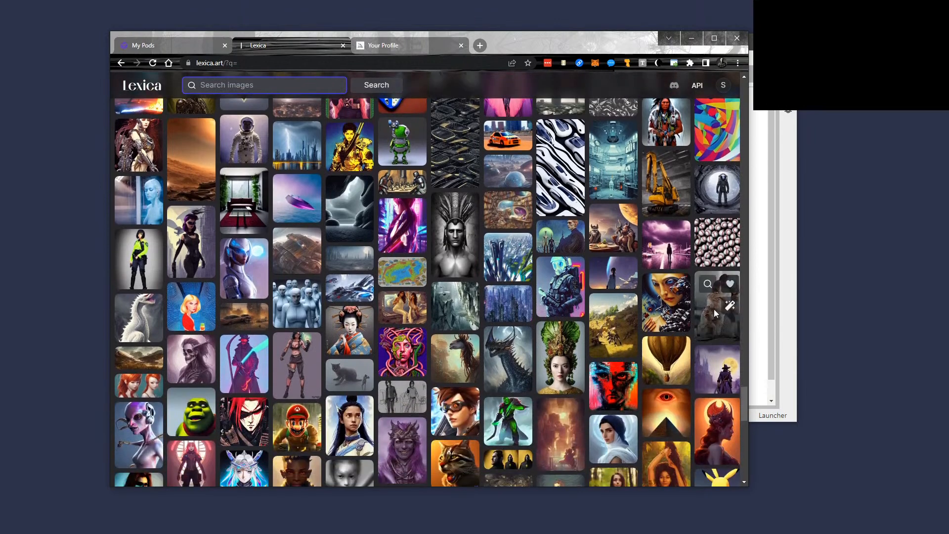
Inspect the hugging couple image's prompt, then keep browsing further down the grid.
click(714, 304)
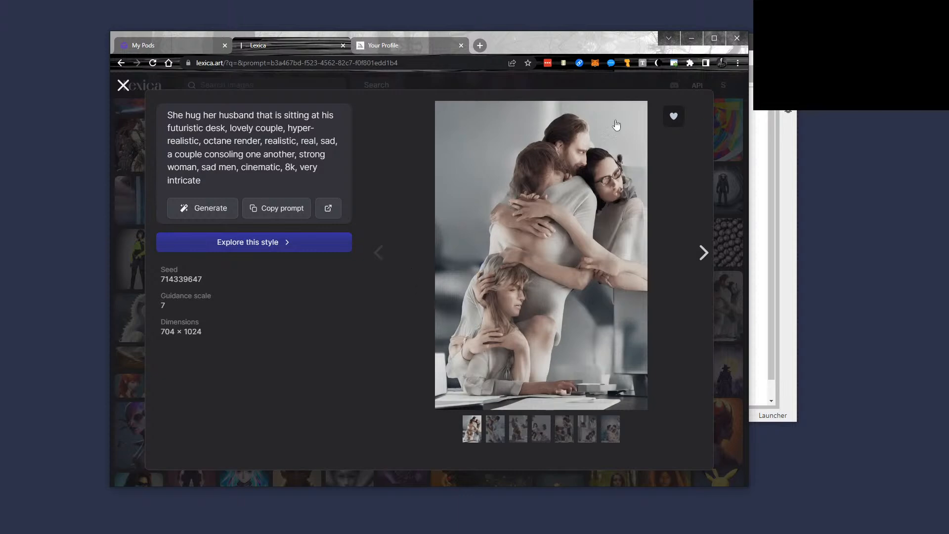
click(123, 87)
scroll(487, 291, down, 1)
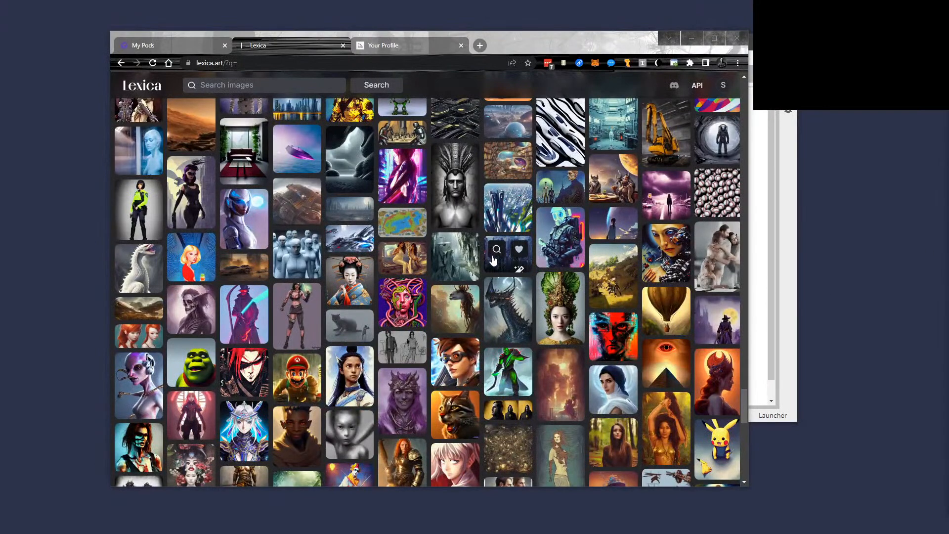
scroll(474, 259, down, 4)
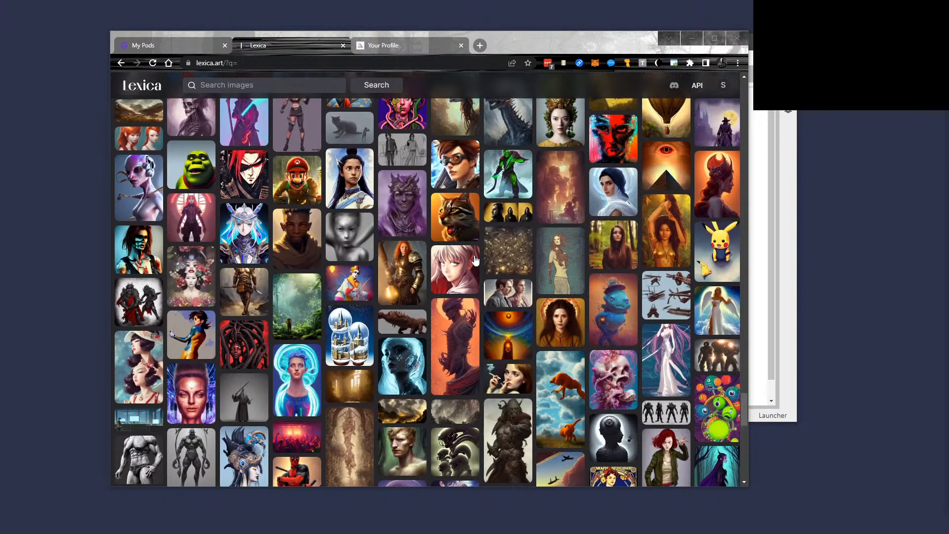
scroll(440, 271, down, 2)
scroll(441, 275, down, 4)
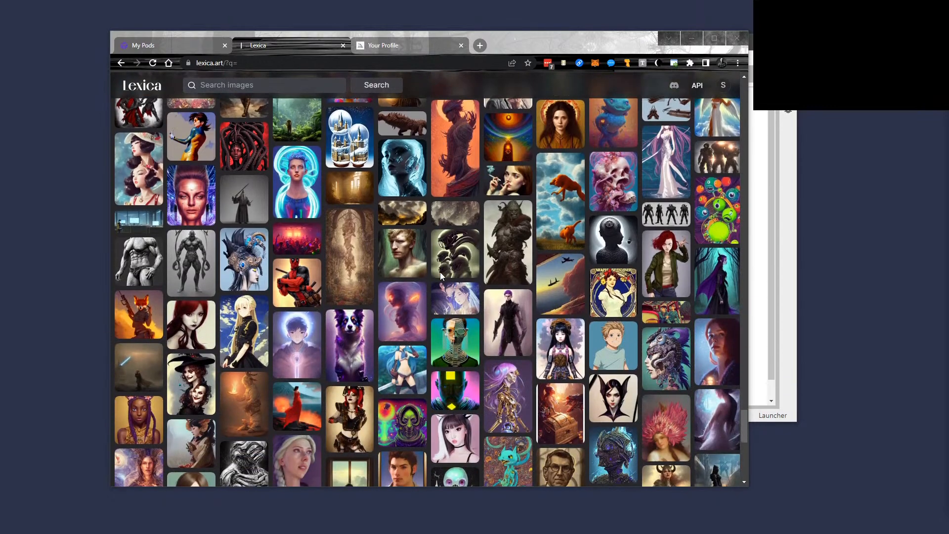
scroll(441, 277, down, 4)
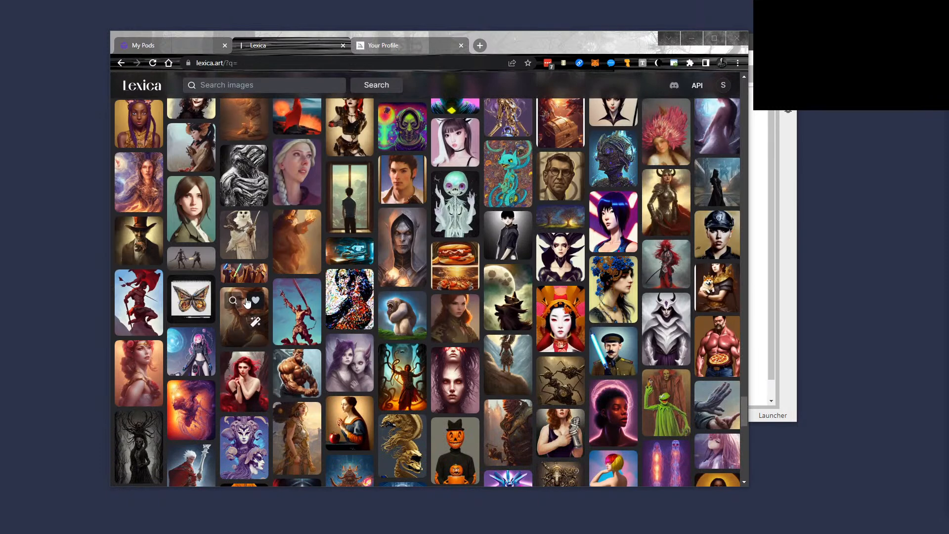
Search Lexica for 'cushart krenz' from a goddess image's prompt and select the search term.
click(132, 392)
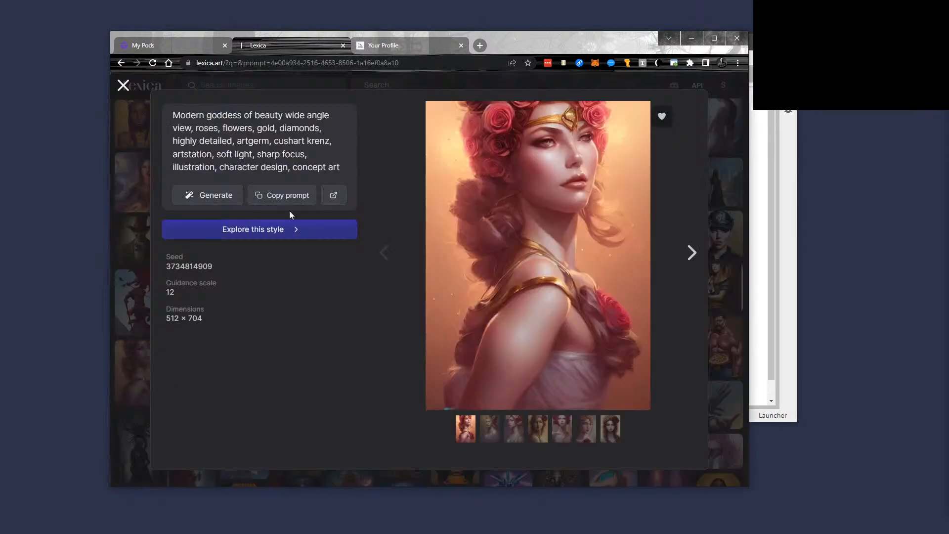
drag(333, 141, 275, 142)
click(329, 136)
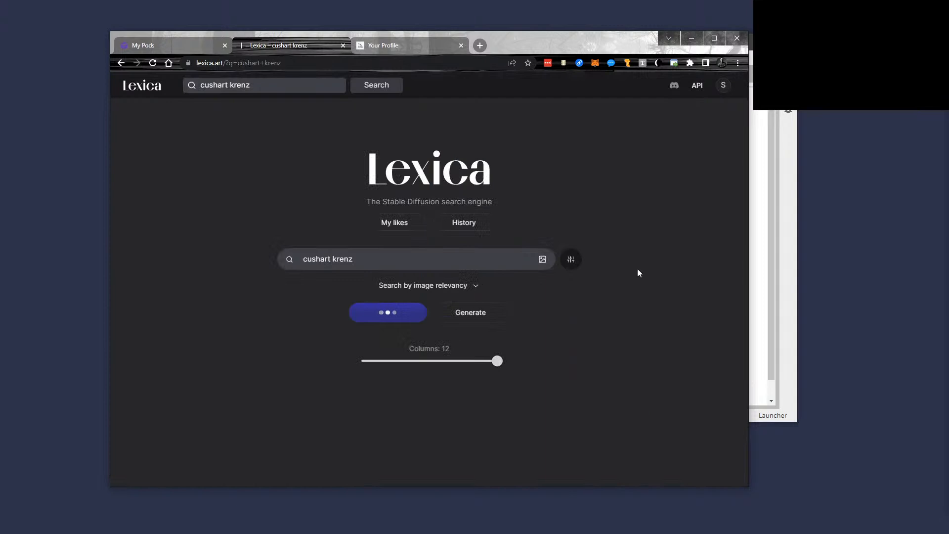
scroll(637, 269, down, 4)
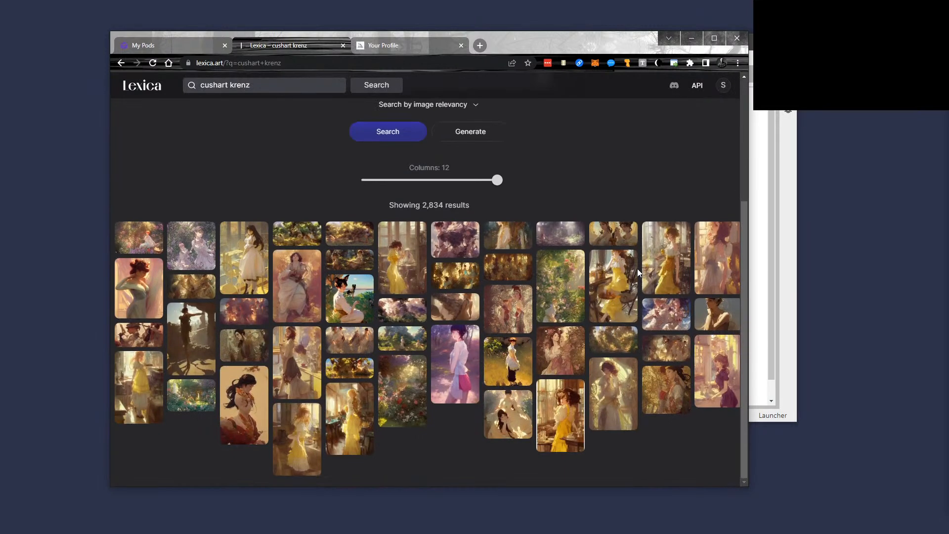
scroll(505, 232, up, 2)
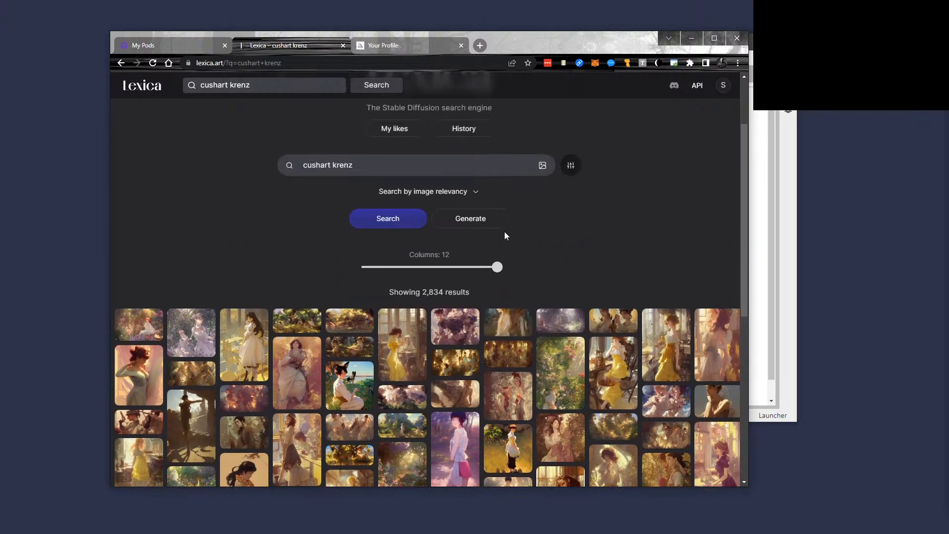
drag(368, 178, 264, 179)
key(ctrl+c)
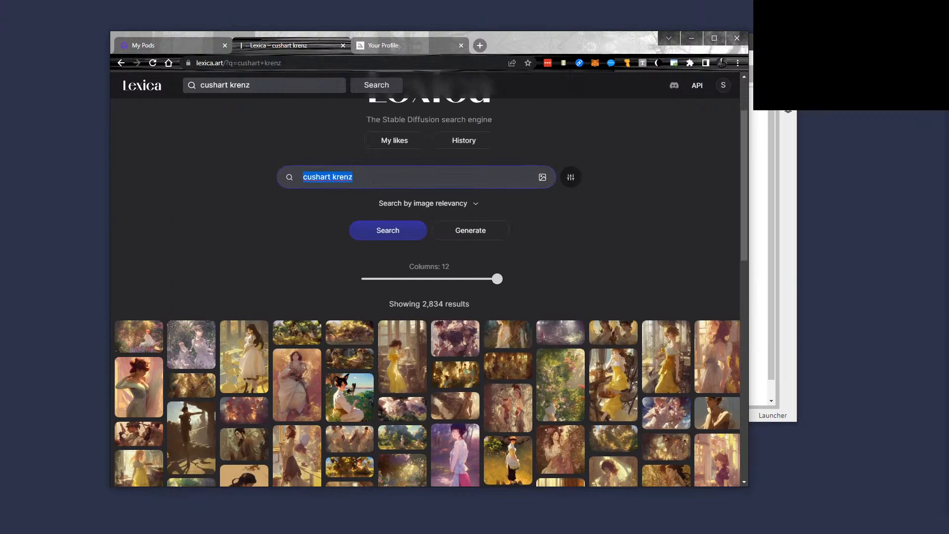
key(alt+Tab)
Paste 'cushart krenz' at the end of the prompt, generate, and send the dark angel to inpaint.
key(alt+Tab)
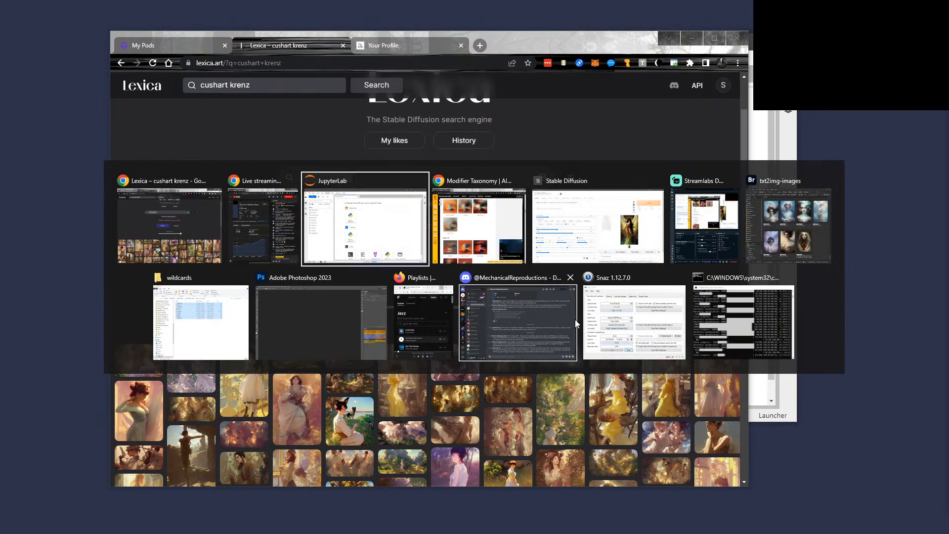
key(alt+Tab)
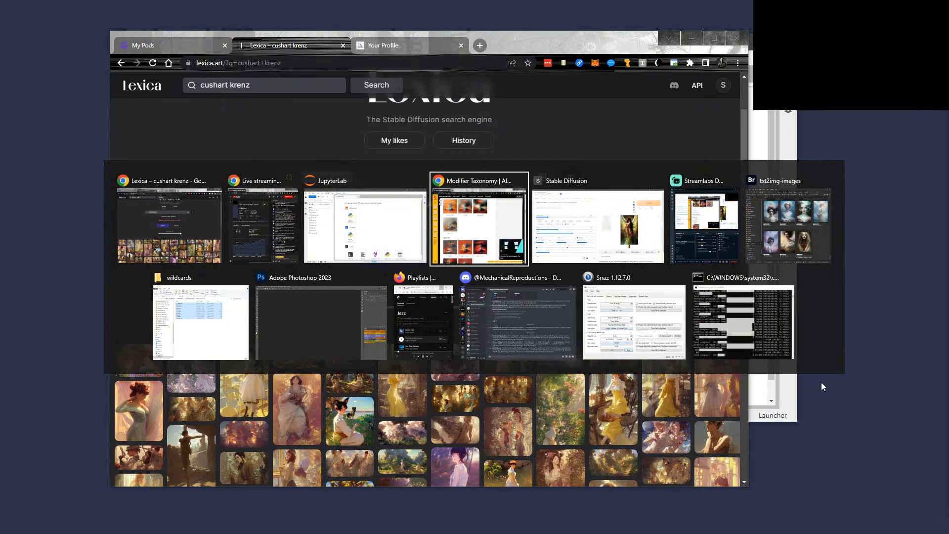
key(alt+Tab)
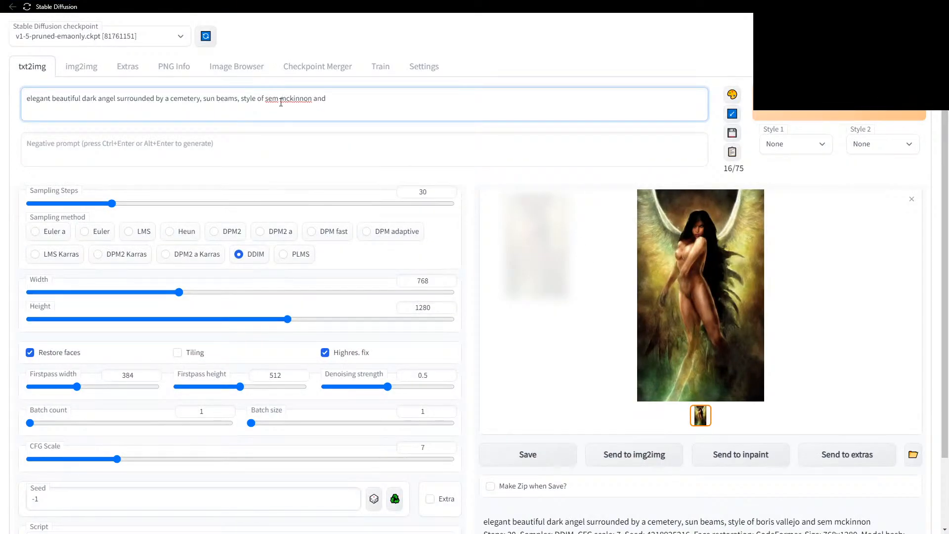
key(ctrl+v)
click(810, 113)
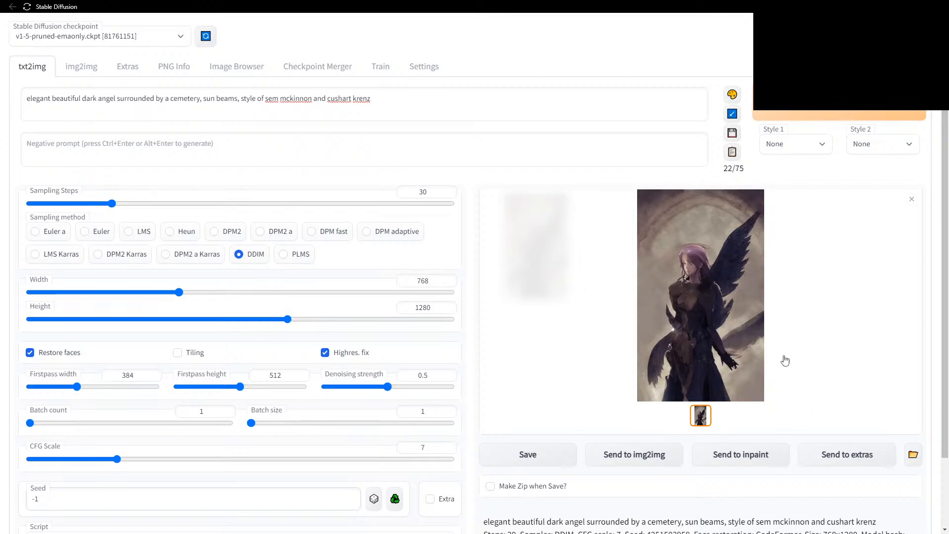
click(750, 462)
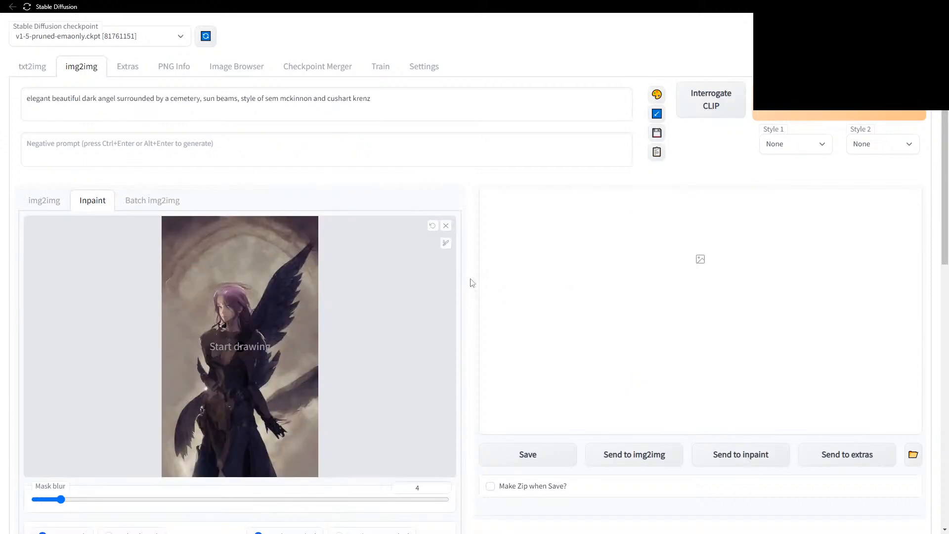
Select the Outpainting mk2 script in the img2img Inpaint tab.
scroll(472, 282, down, 2)
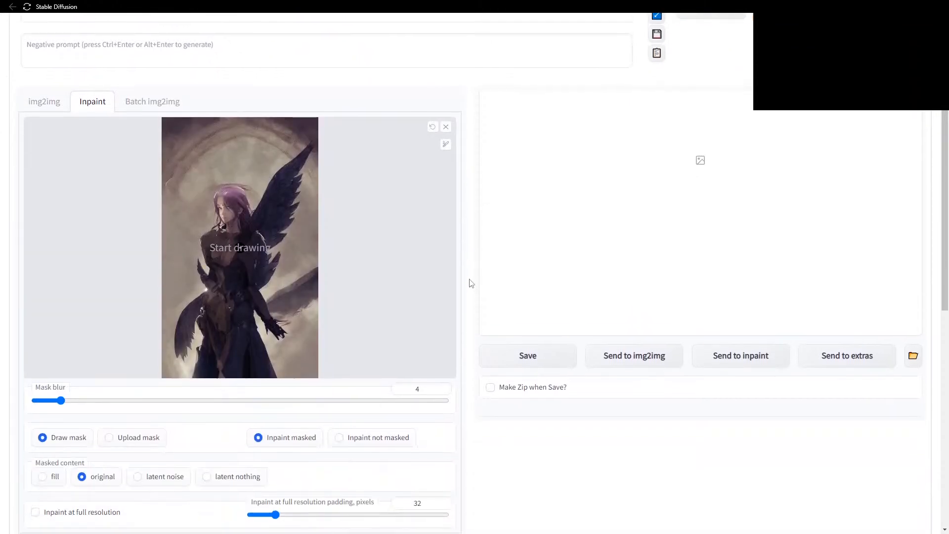
scroll(470, 281, down, 7)
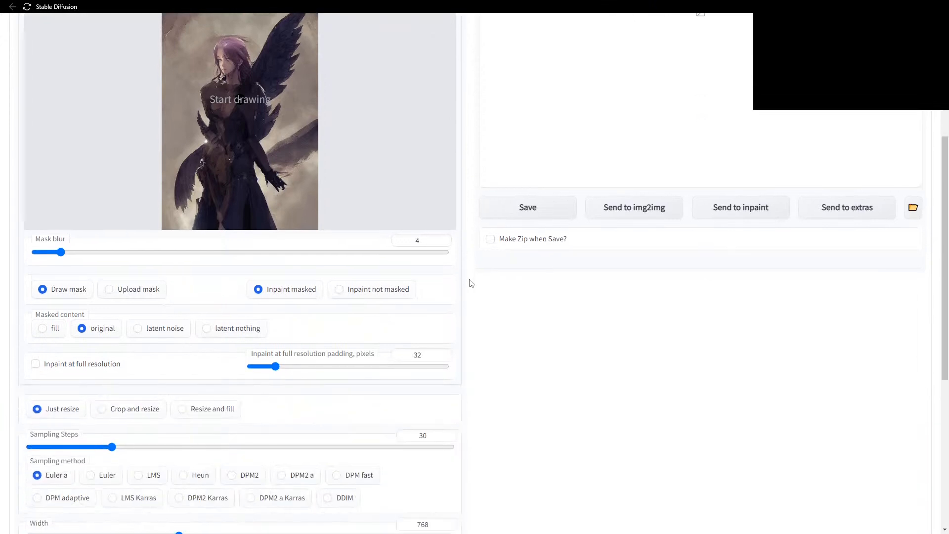
scroll(468, 281, up, 5)
scroll(468, 279, down, 7)
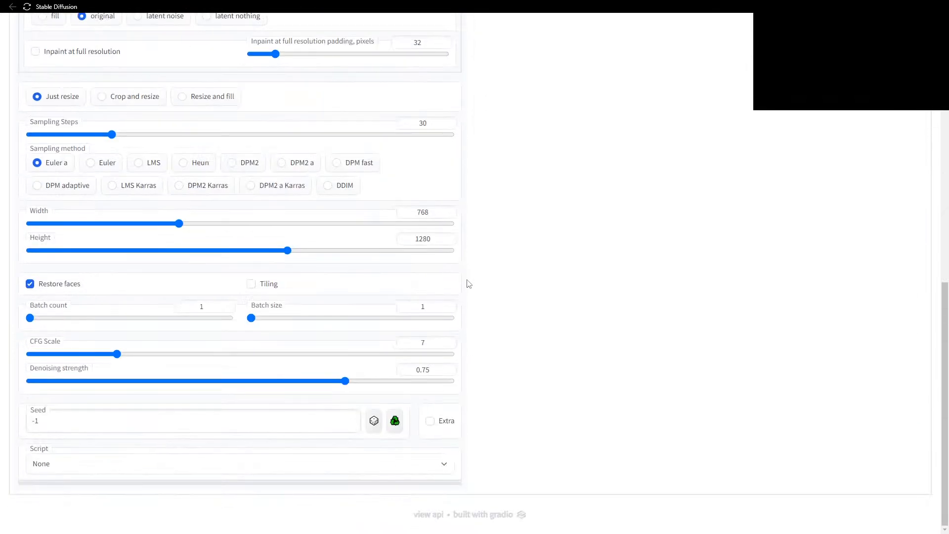
click(443, 469)
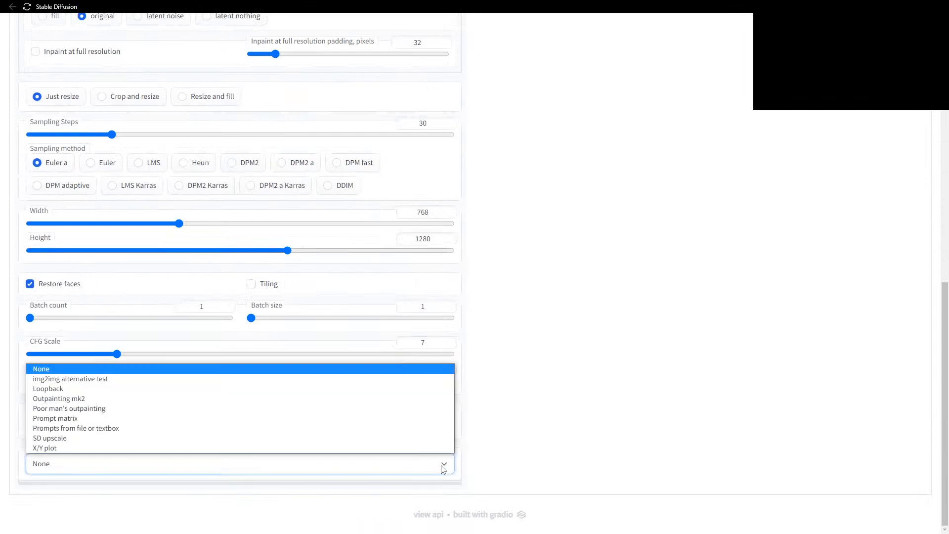
click(113, 399)
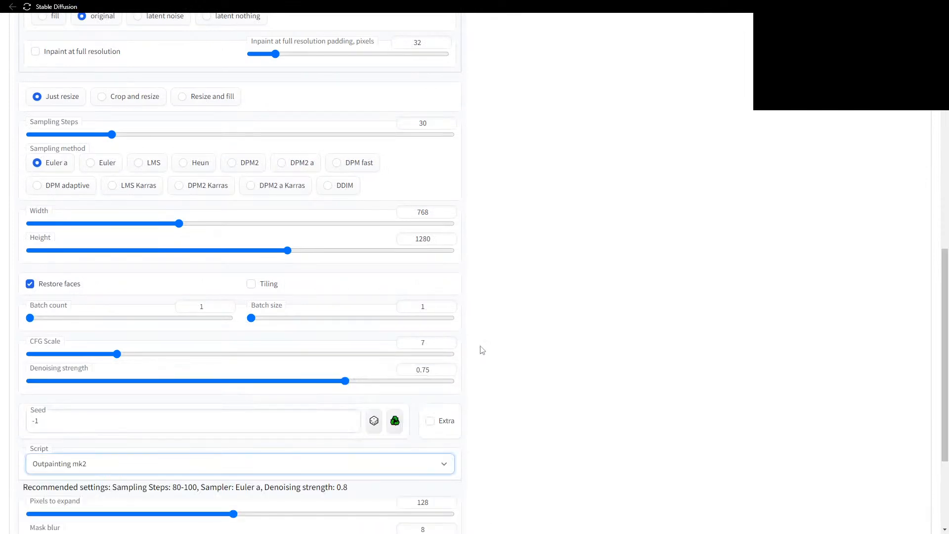
Start the Outpainting mk2 render, expanding the angel 128 pixels on all four sides.
scroll(519, 356, down, 3)
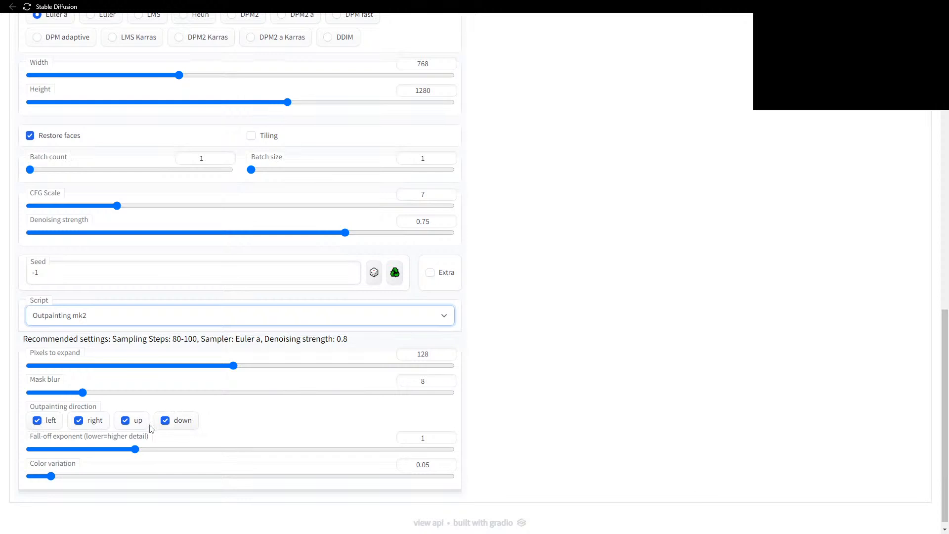
scroll(488, 353, up, 3)
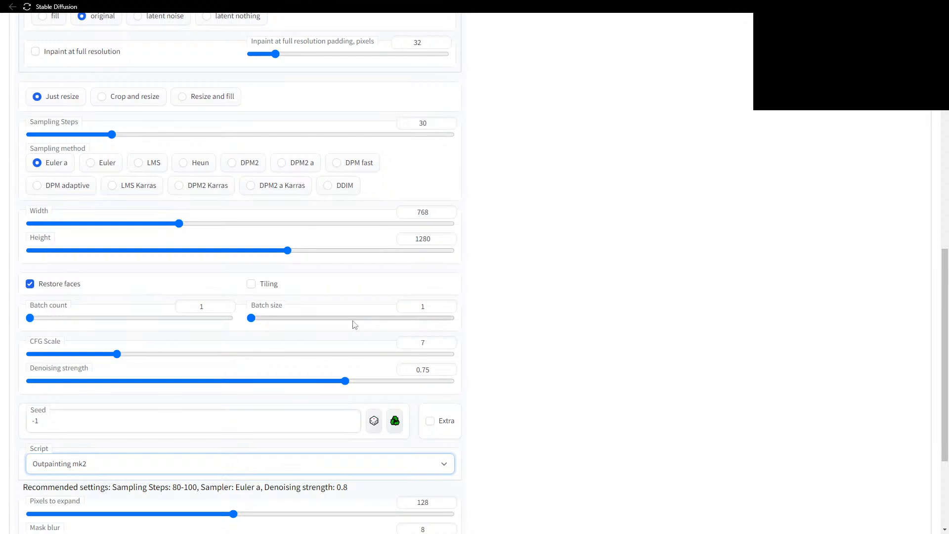
scroll(466, 331, up, 4)
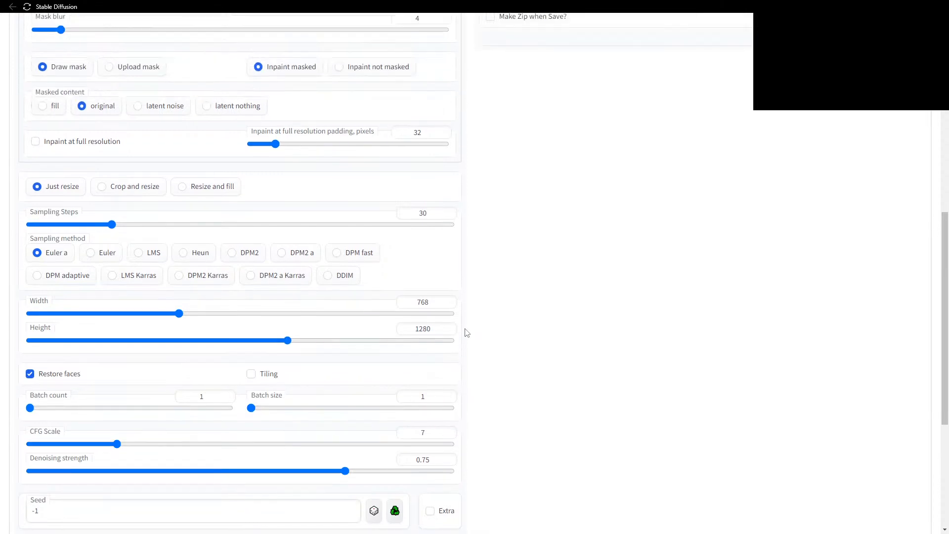
scroll(497, 325, up, 6)
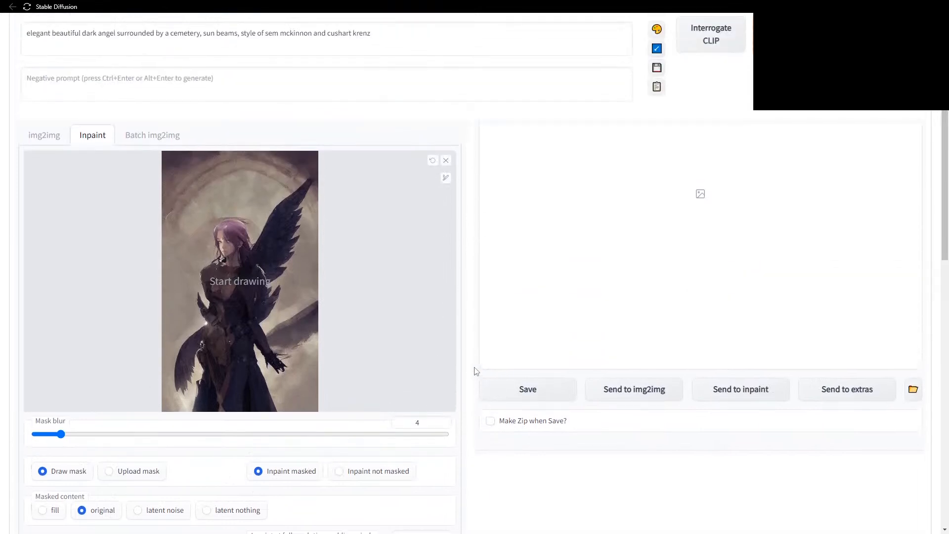
scroll(439, 330, up, 1)
scroll(439, 330, down, 2)
scroll(441, 305, up, 3)
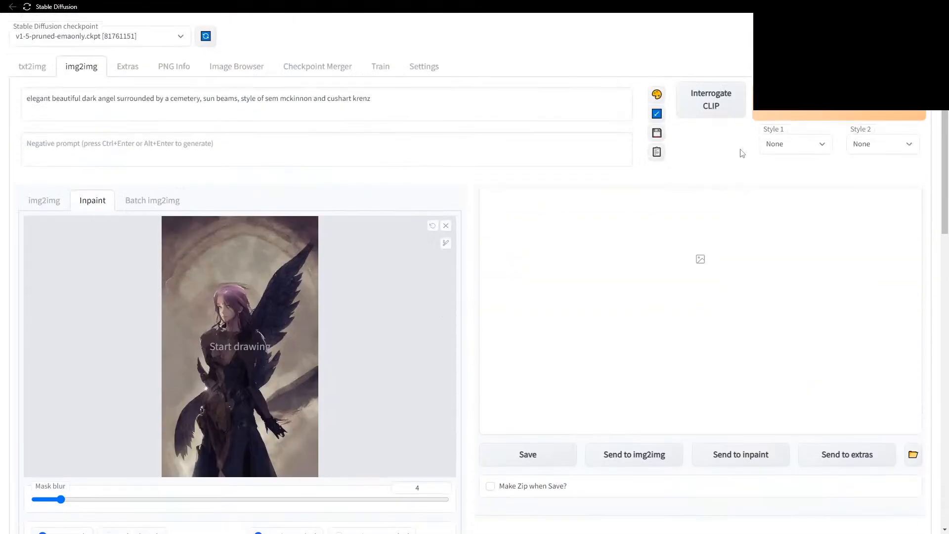
click(839, 115)
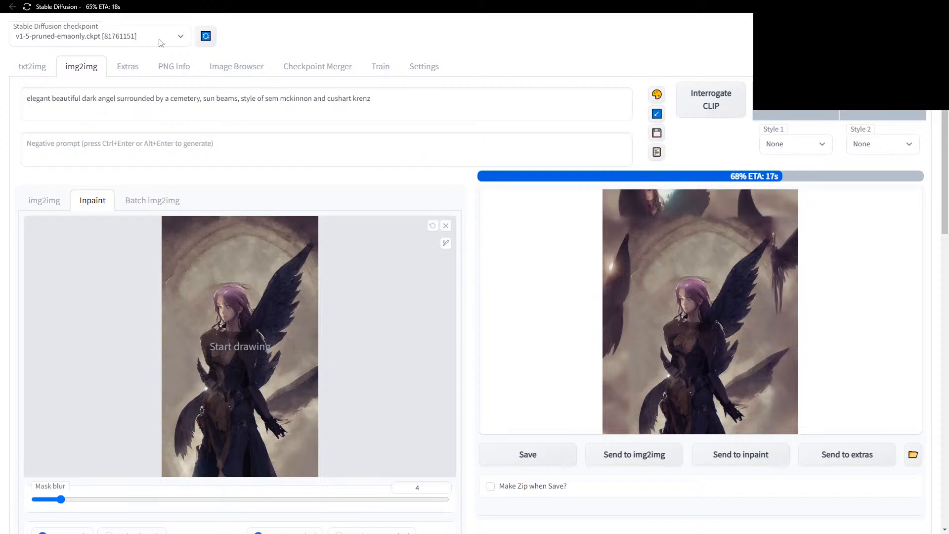
After the 52.23 s outpaint finishes, check the checkpoint list and JupyterLab, then scroll to the Script settings.
click(181, 37)
click(314, 35)
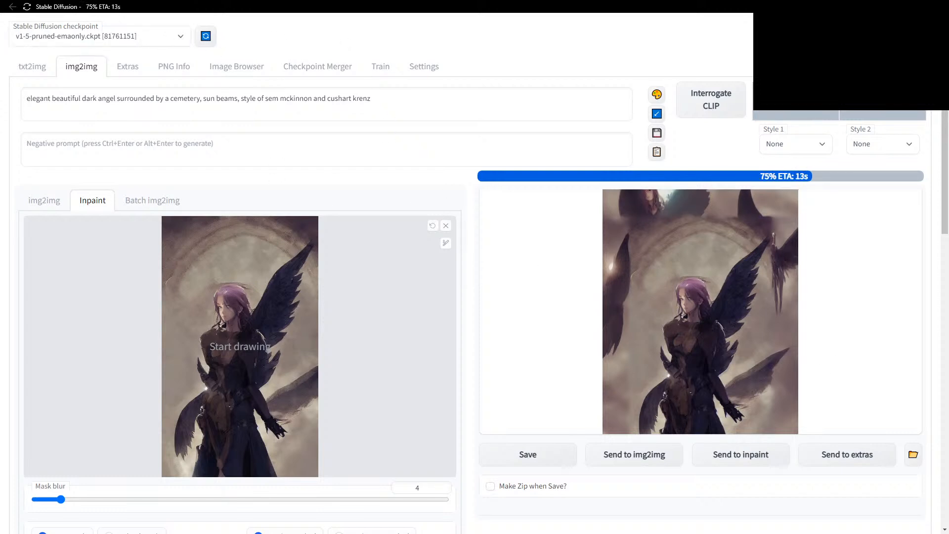
key(alt+Tab)
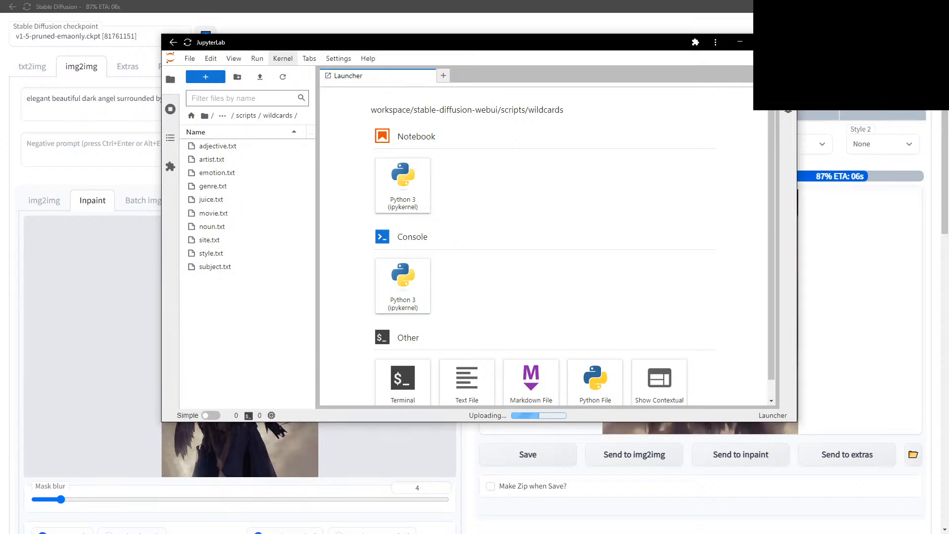
key(alt+Tab)
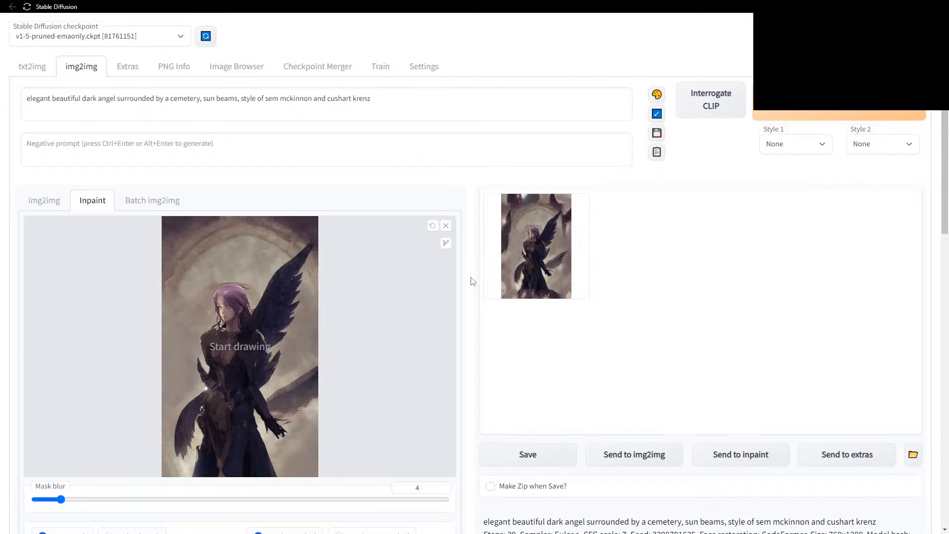
scroll(470, 271, down, 8)
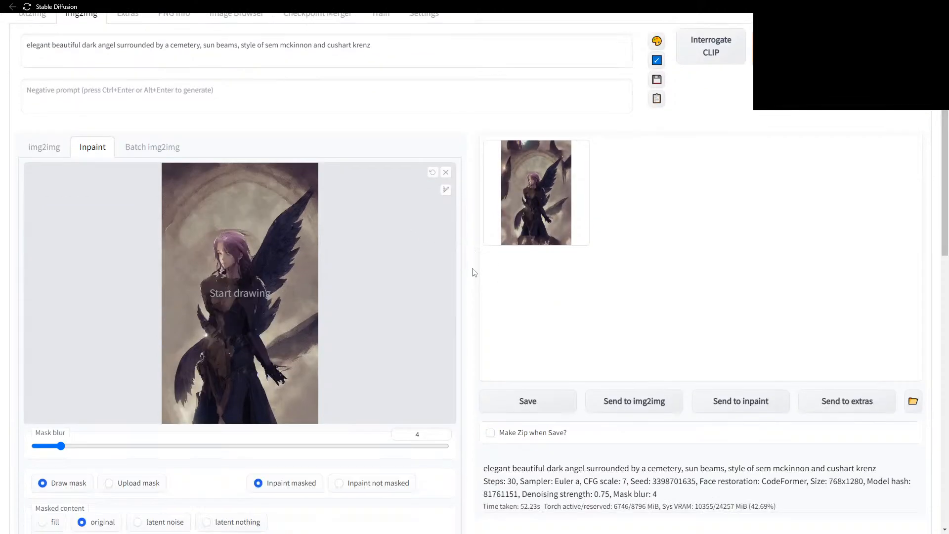
scroll(488, 312, down, 6)
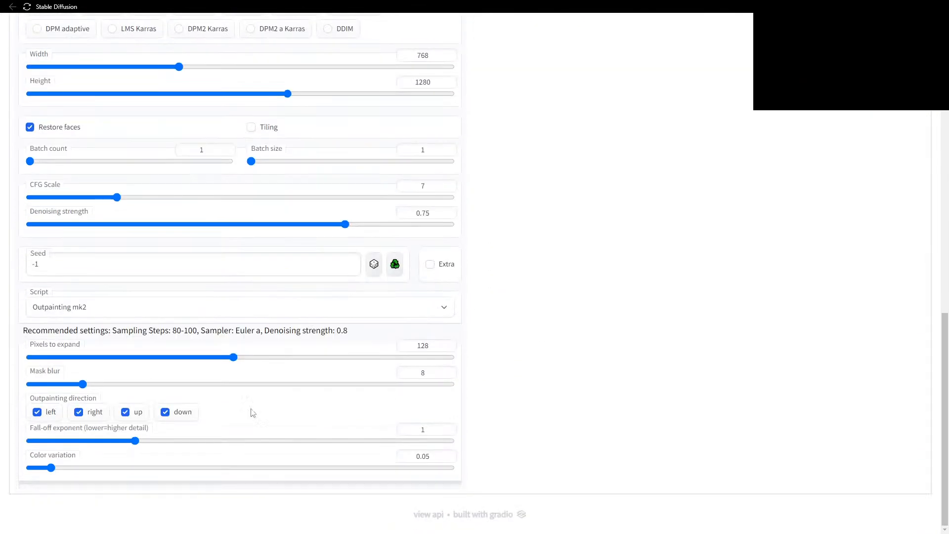
Switch the img2img script to Poor man's outpainting.
click(143, 314)
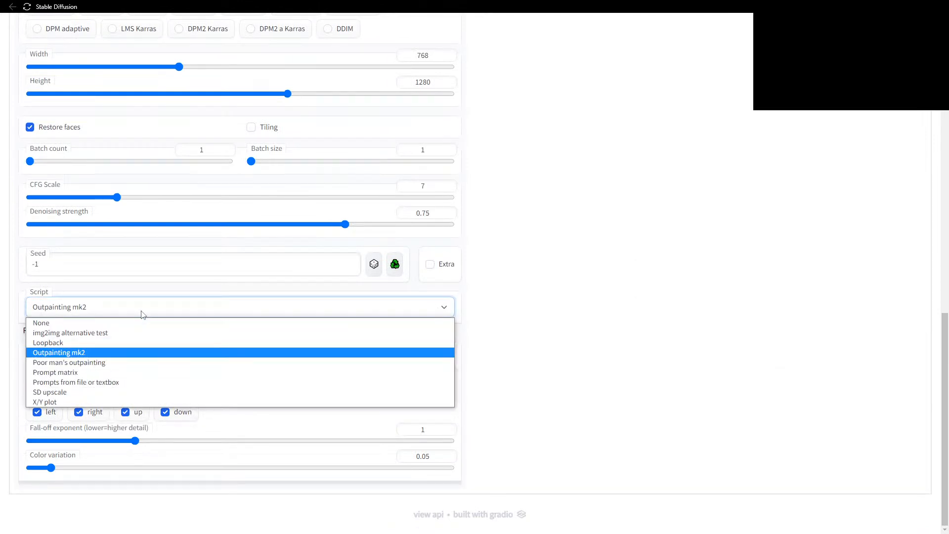
click(94, 363)
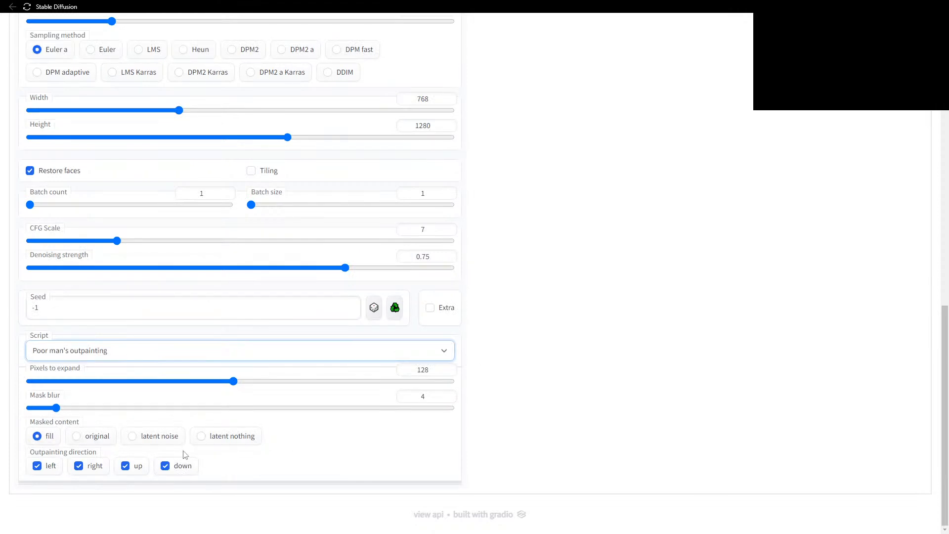
scroll(488, 320, up, 8)
scroll(488, 321, up, 5)
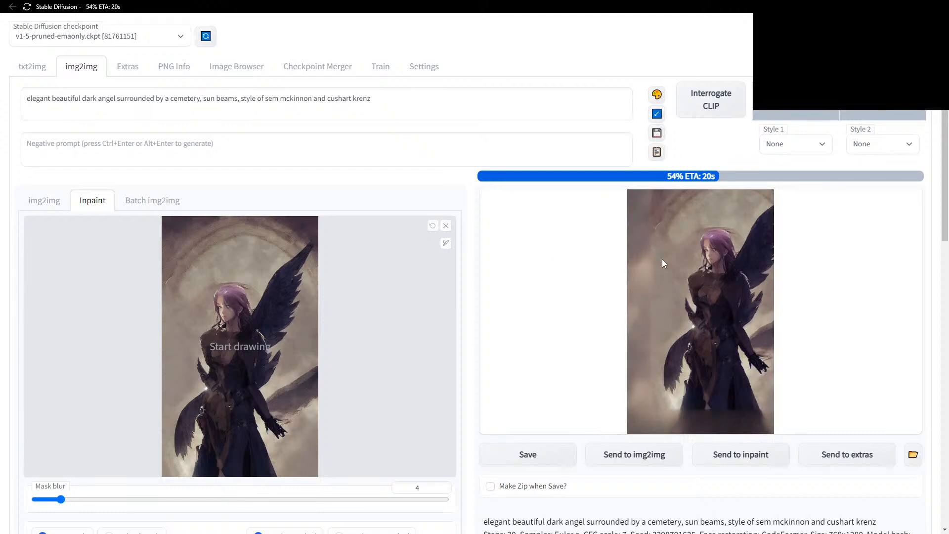
Raise sampling steps to 150, rerun the inpaint, and move to the txt2img tab.
scroll(371, 321, down, 3)
scroll(345, 384, down, 2)
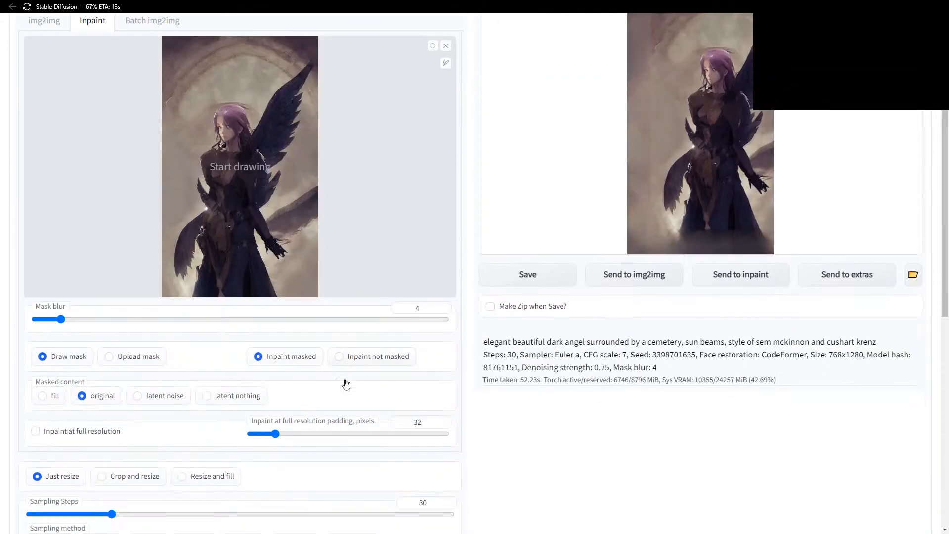
drag(112, 446, 512, 438)
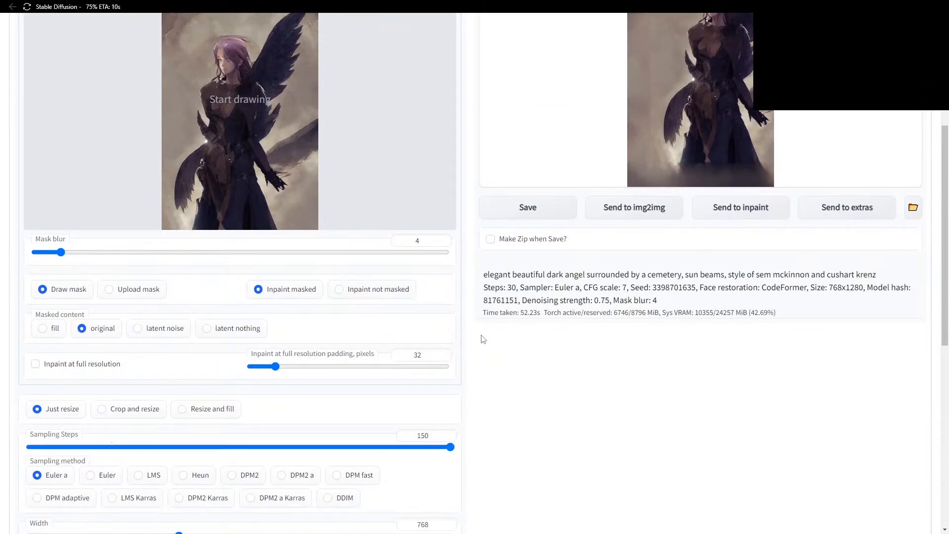
scroll(473, 342, up, 5)
scroll(473, 342, down, 1)
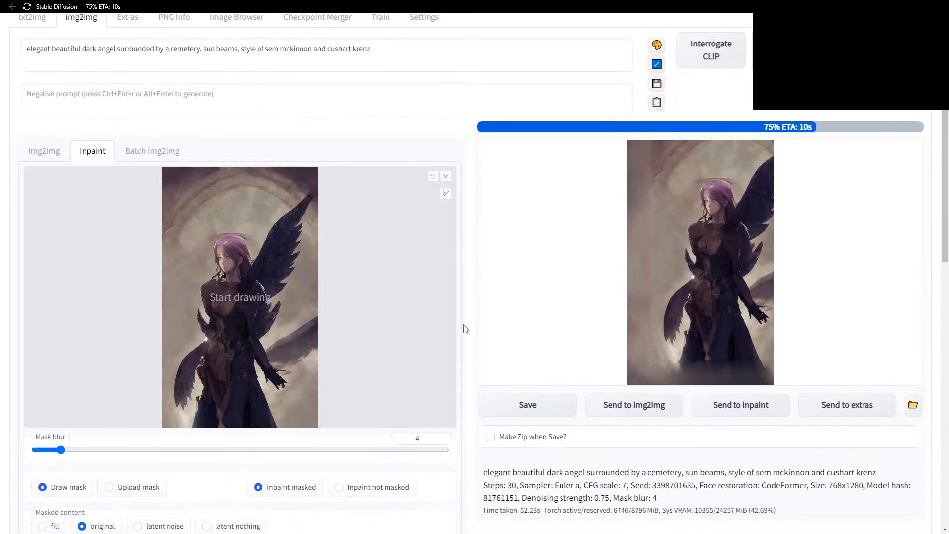
scroll(466, 329, down, 2)
scroll(336, 489, down, 1)
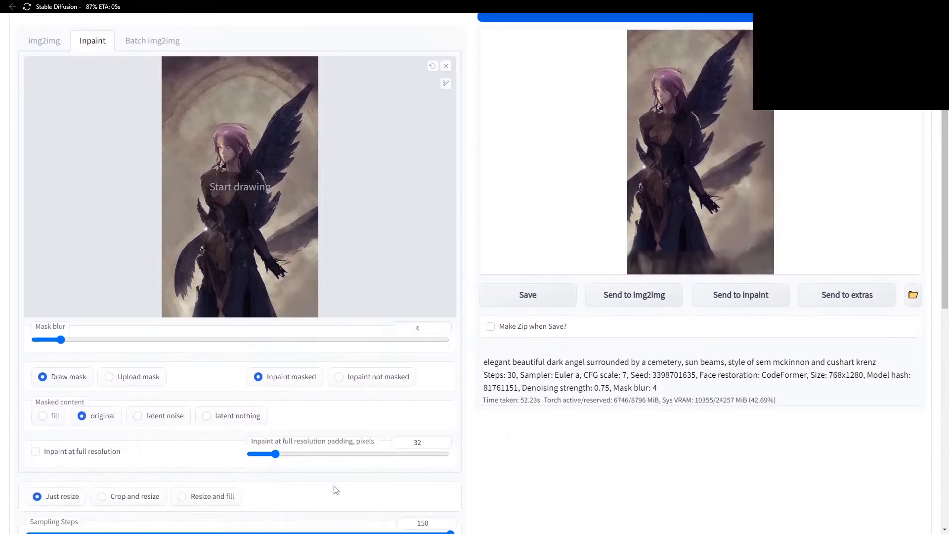
scroll(464, 305, up, 1)
scroll(464, 304, up, 2)
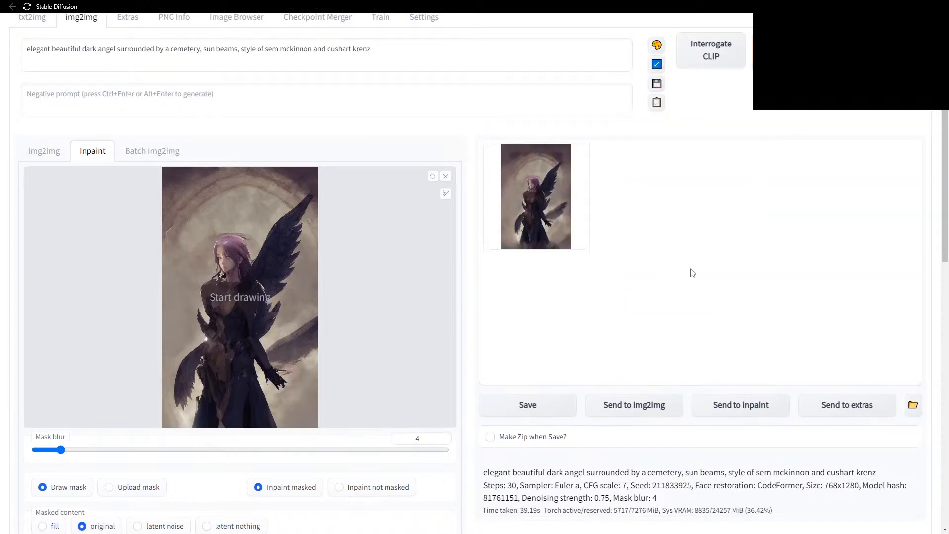
click(837, 49)
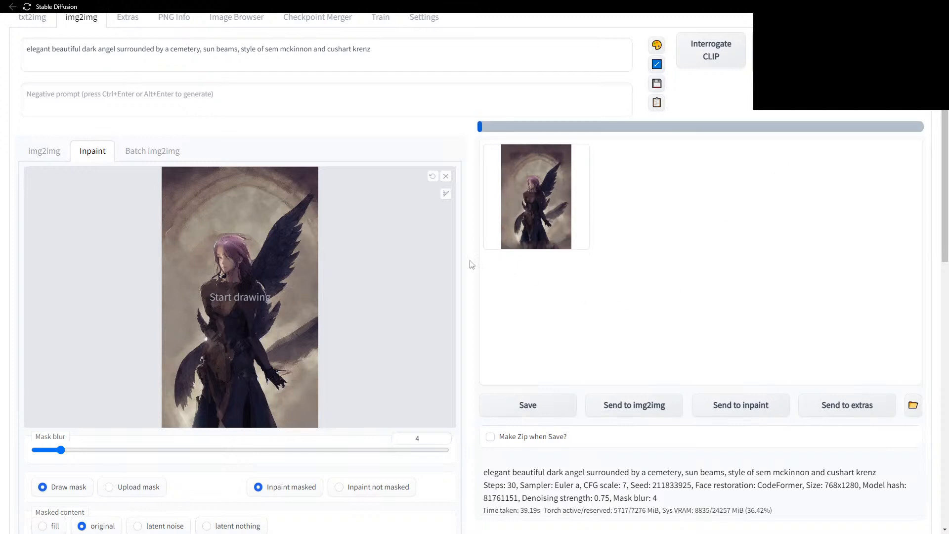
scroll(302, 173, up, 1)
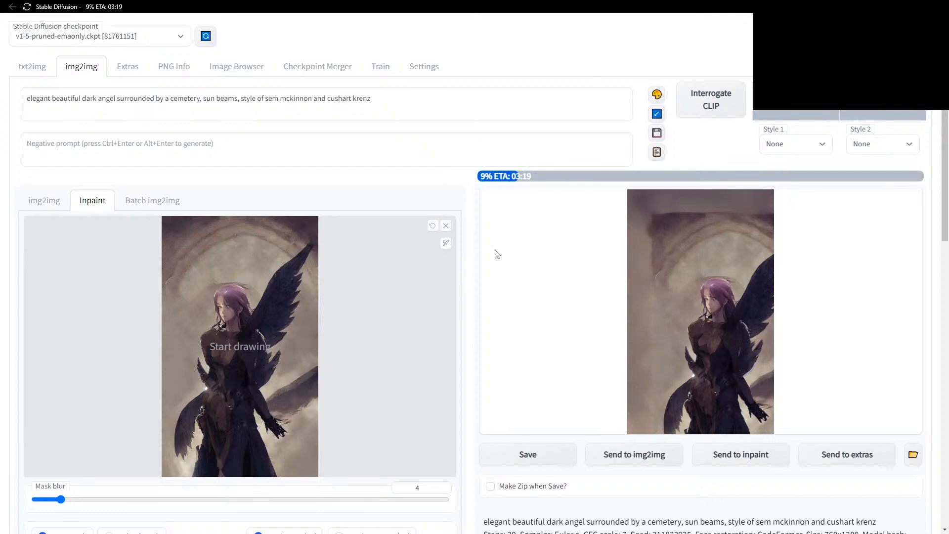
click(32, 67)
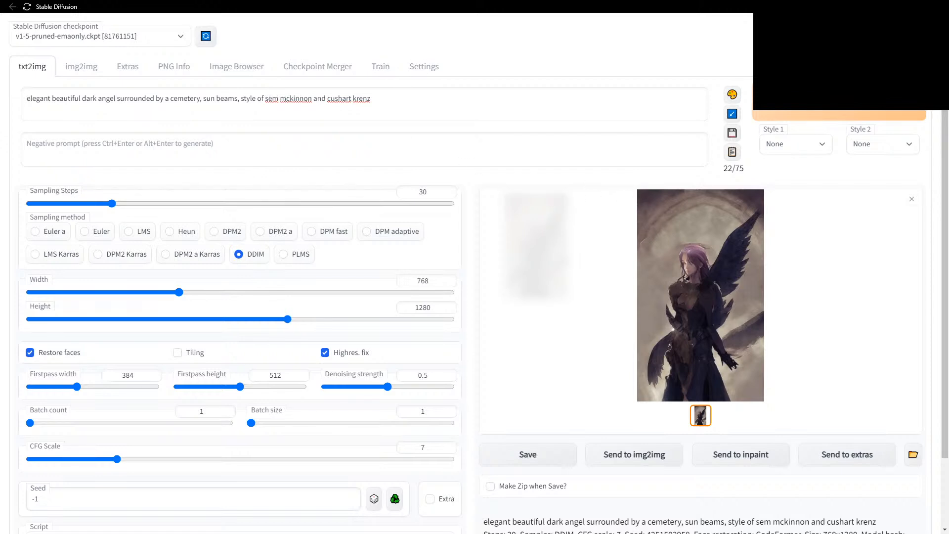
Leave the txt2img script on None and scroll the Settings page to its reload and restart options.
scroll(469, 410, down, 2)
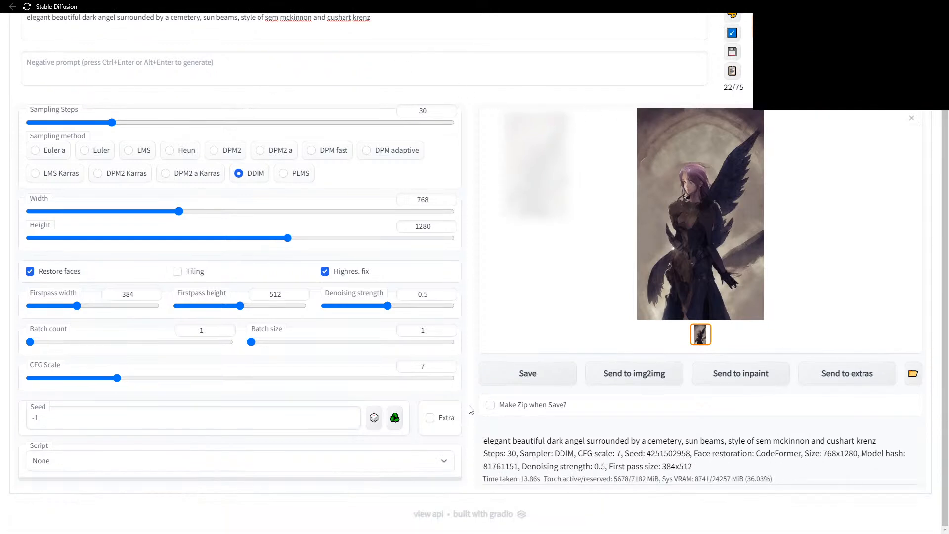
click(423, 460)
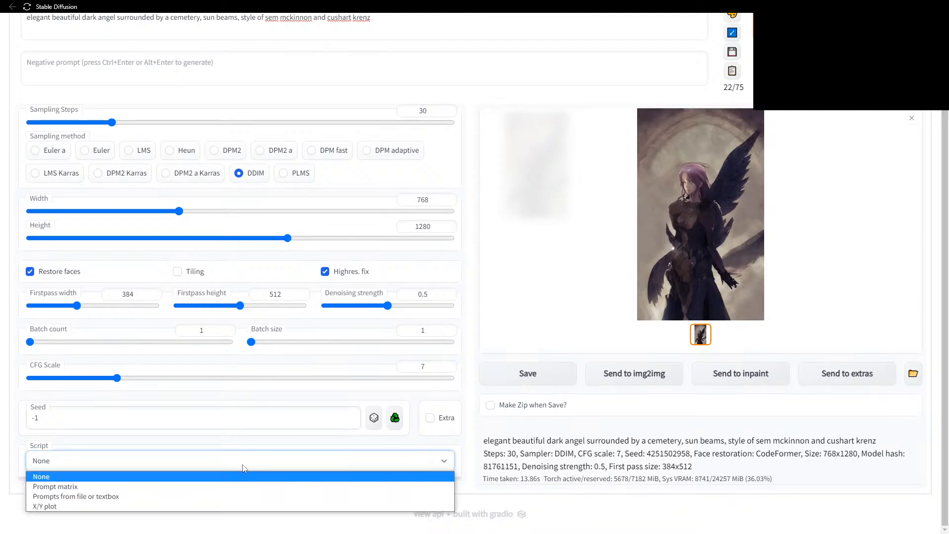
click(481, 497)
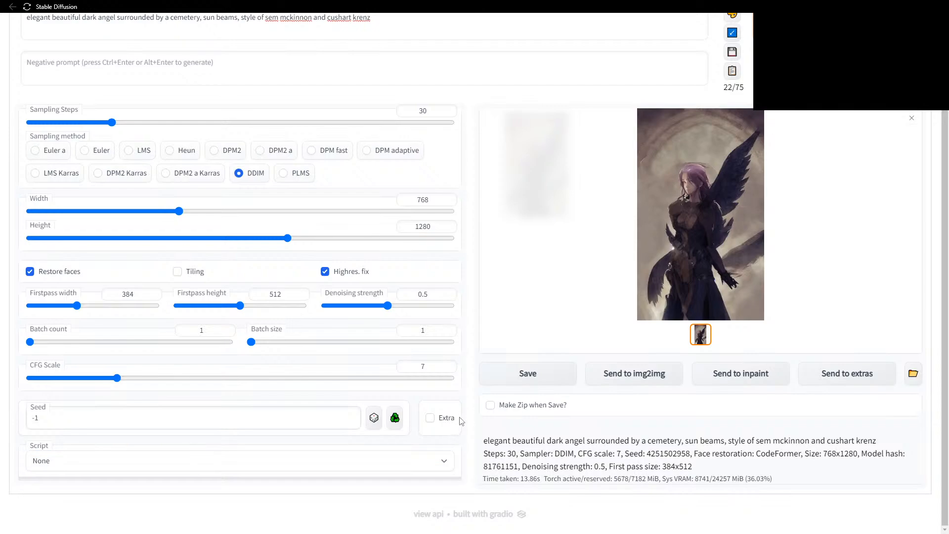
scroll(483, 318, up, 2)
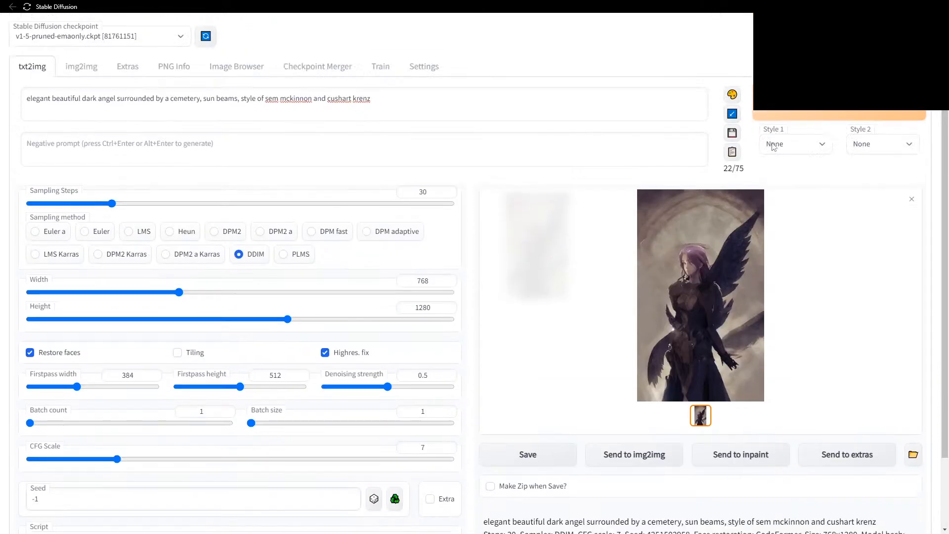
click(423, 66)
scroll(561, 225, down, 20)
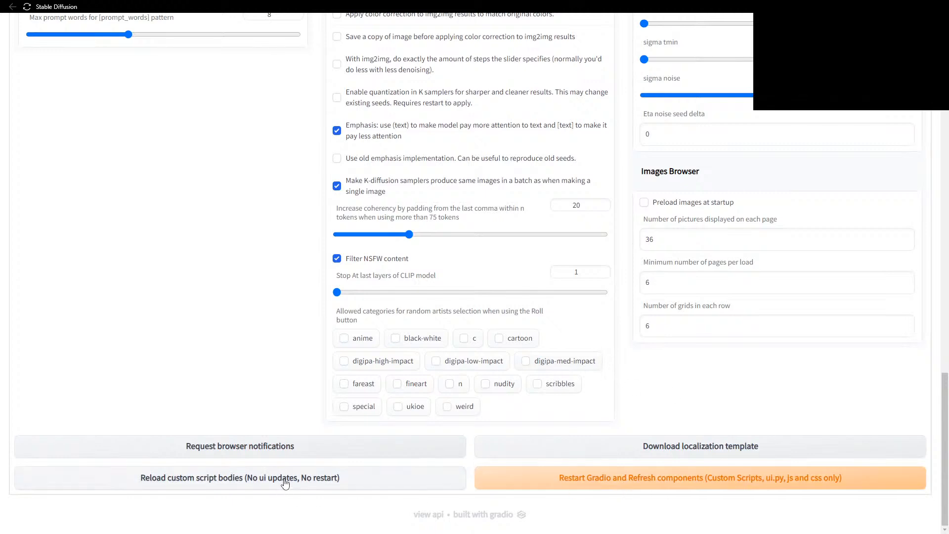
Return to txt2img and check the Script list without changing it.
scroll(305, 298, up, 10)
scroll(304, 299, up, 6)
click(32, 68)
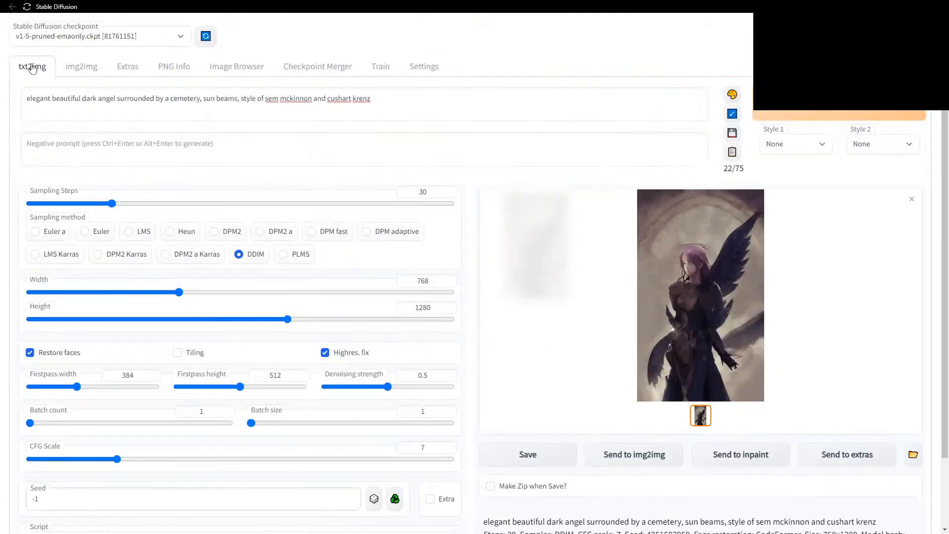
scroll(410, 445, down, 2)
click(394, 464)
click(424, 370)
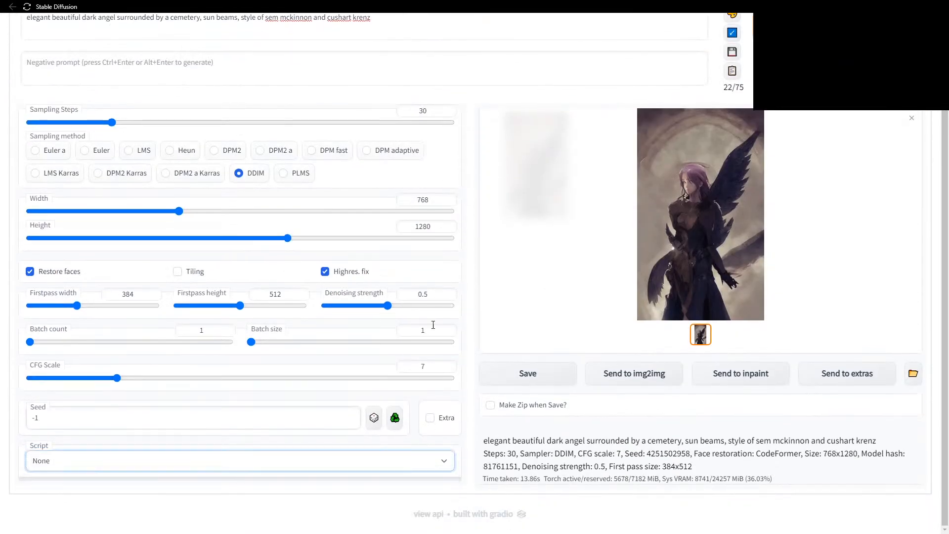
Restart Gradio from Settings to refresh custom scripts, then reload the 502 error page.
scroll(424, 370, up, 10)
click(424, 67)
scroll(528, 394, down, 15)
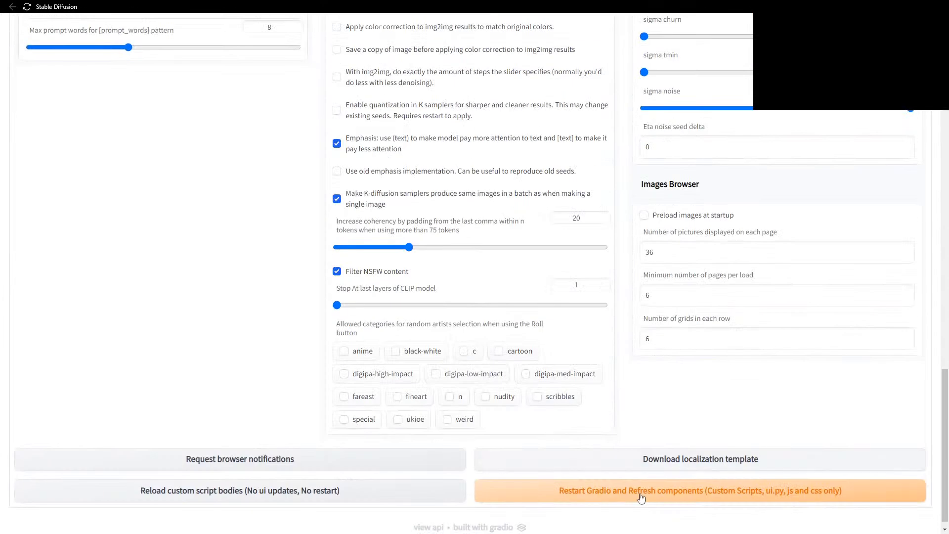
click(675, 494)
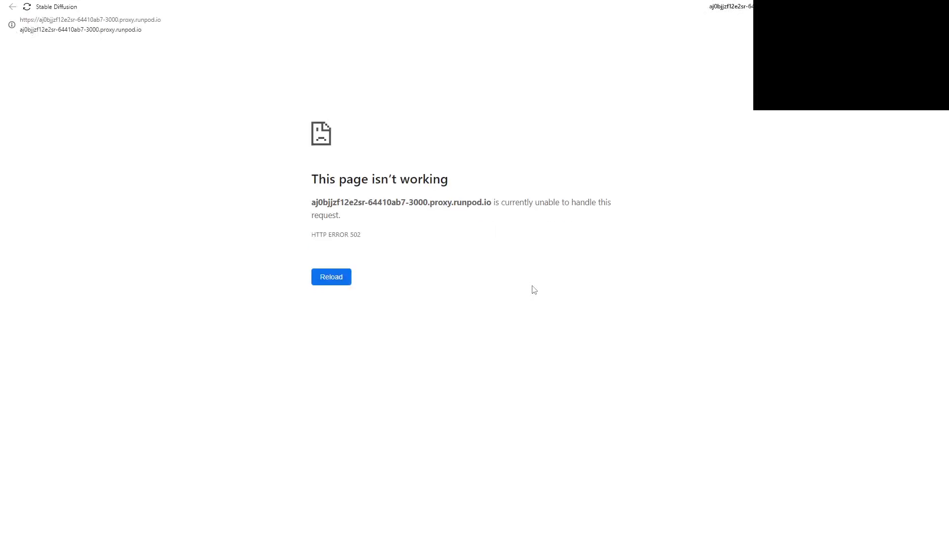
click(333, 279)
Reload the page until the restarted web UI shows fresh 512×512 txt2img defaults.
click(332, 277)
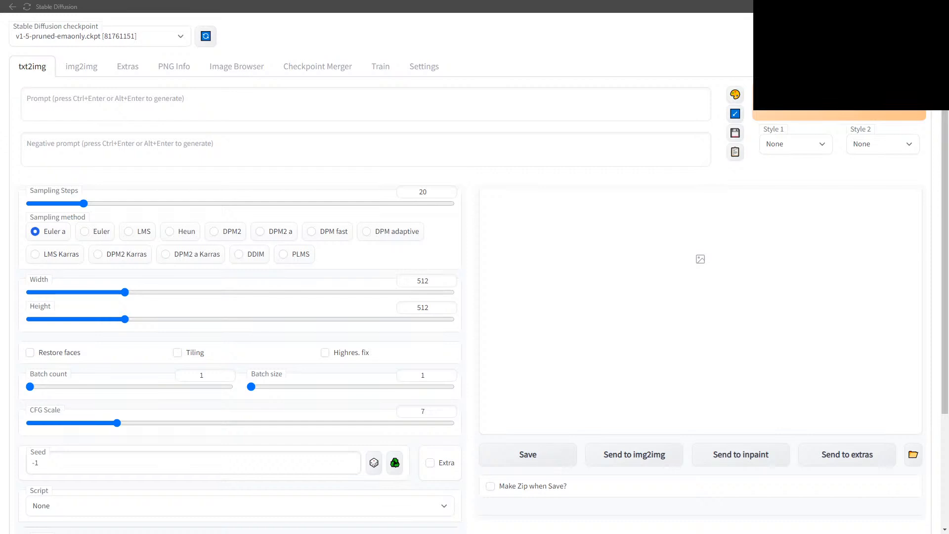
drag(948, 6, 399, 16)
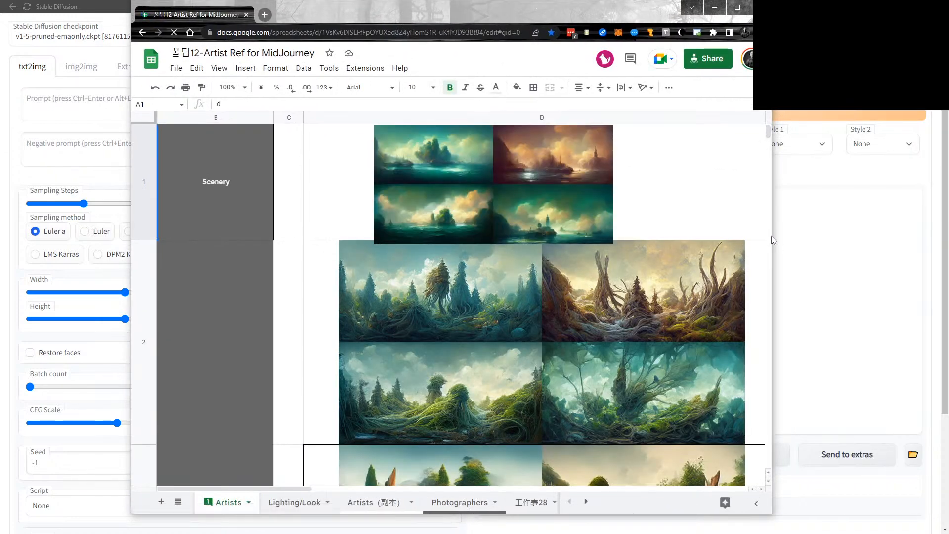
drag(774, 236, 921, 236)
drag(802, 10, 683, 25)
drag(806, 200, 897, 198)
scroll(452, 295, down, 10)
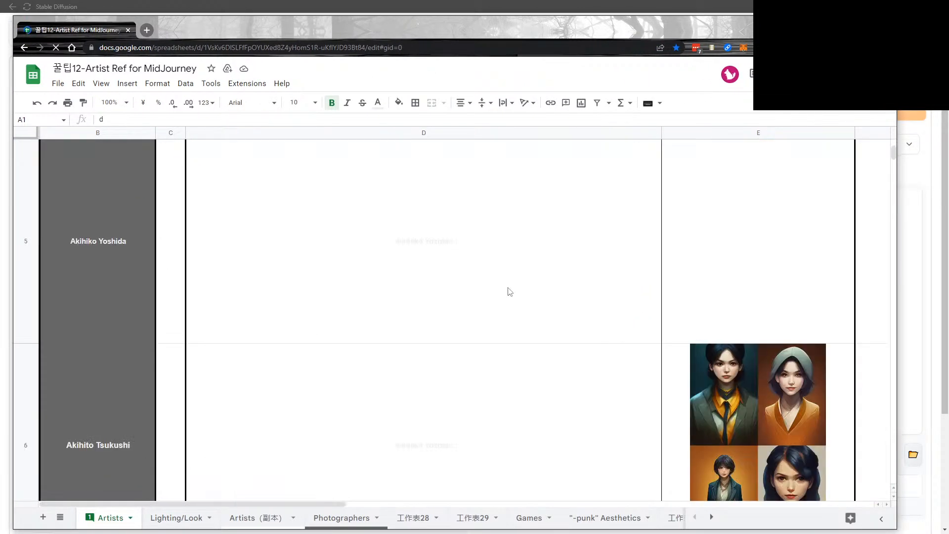
scroll(510, 291, down, 10)
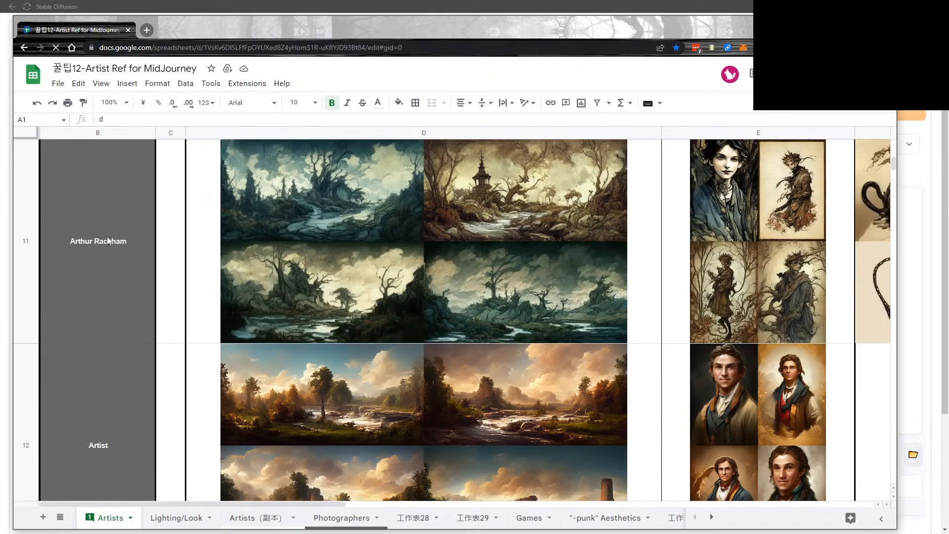
scroll(527, 269, down, 2)
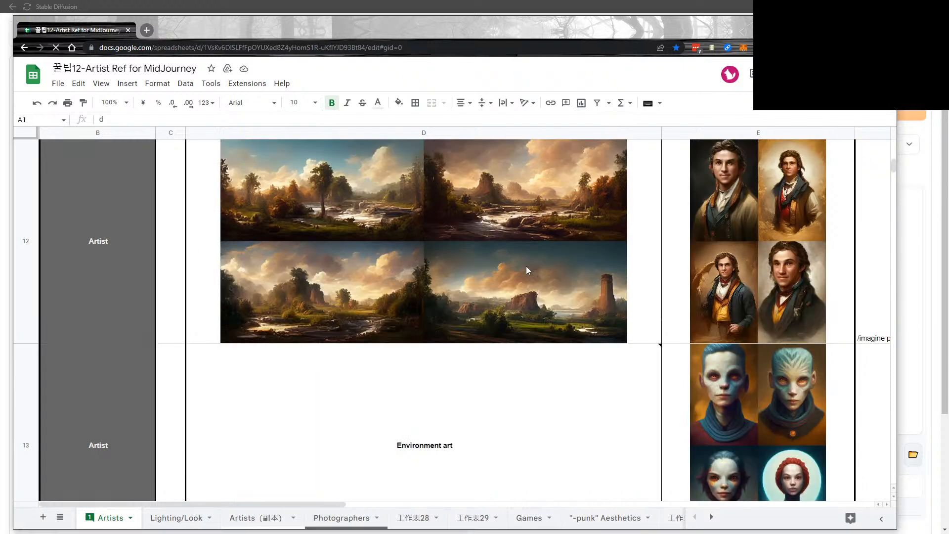
click(314, 248)
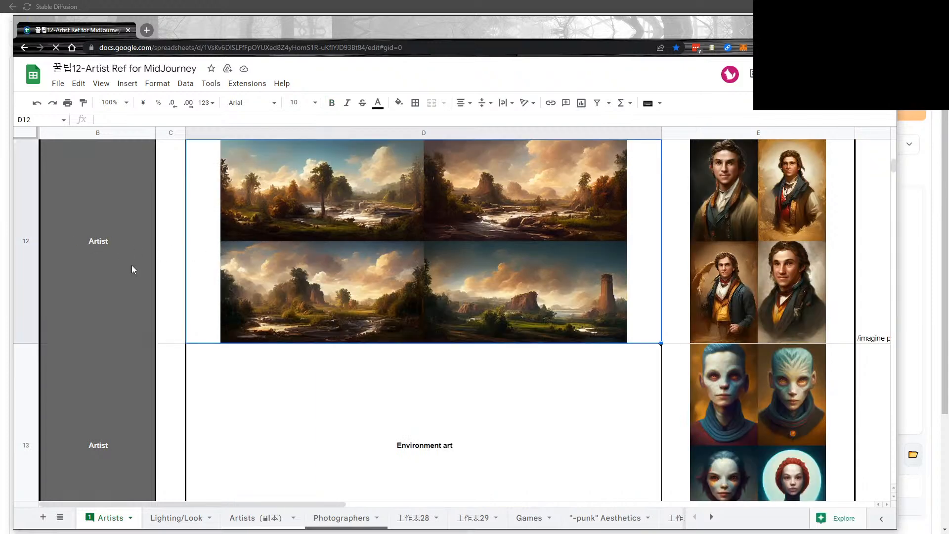
scroll(318, 263, down, 2)
scroll(508, 260, down, 2)
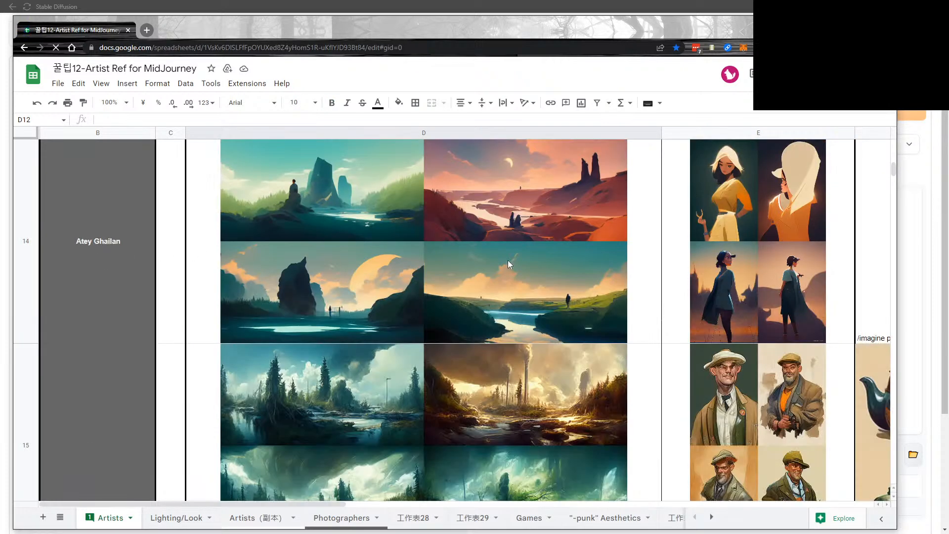
scroll(504, 257, down, 2)
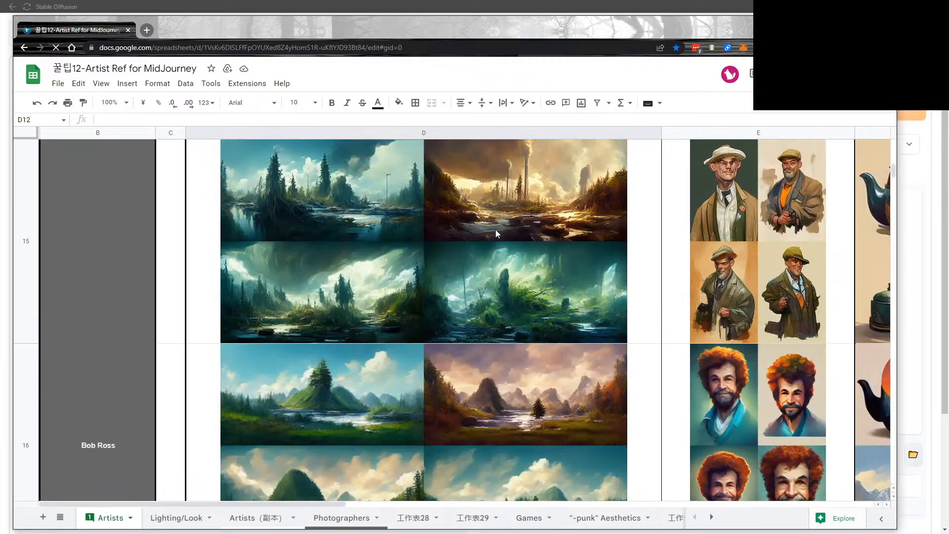
scroll(527, 253, down, 2)
scroll(528, 253, down, 2)
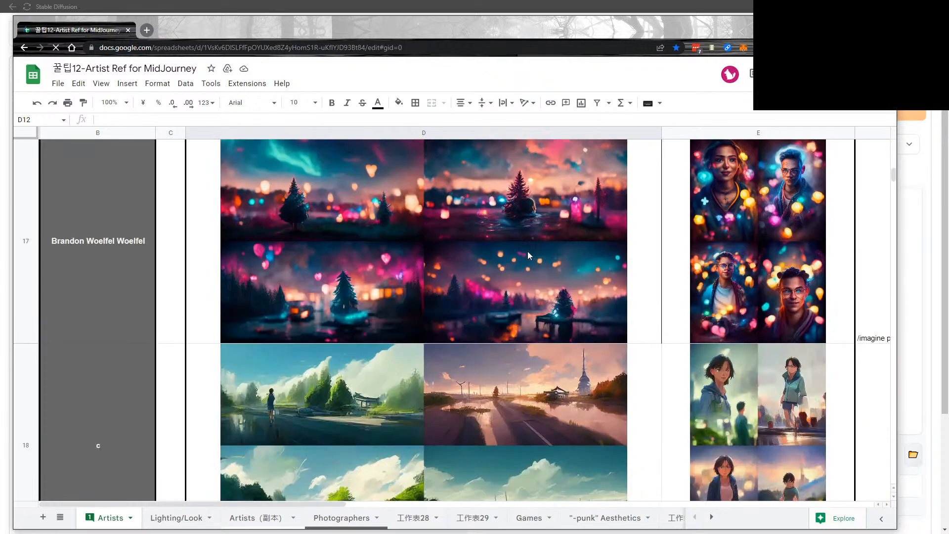
scroll(523, 278, down, 2)
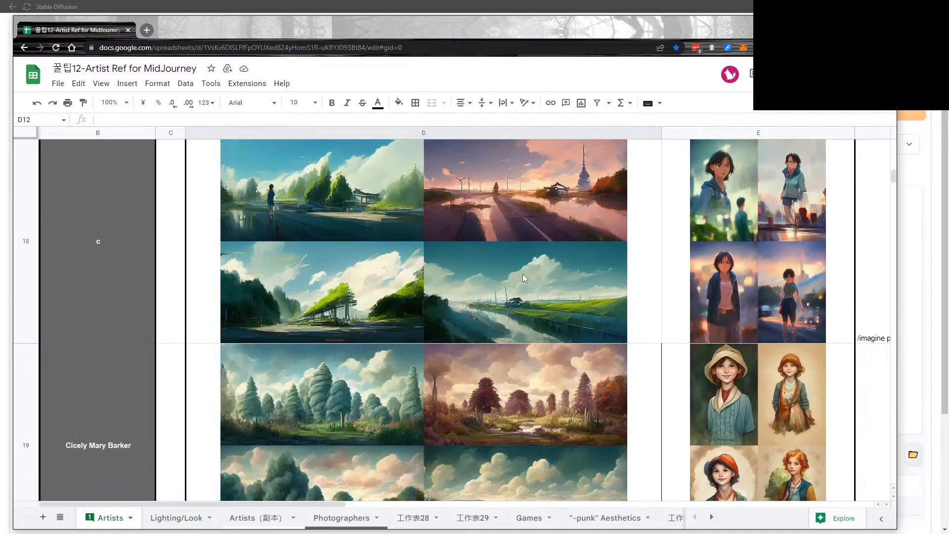
scroll(524, 278, down, 2)
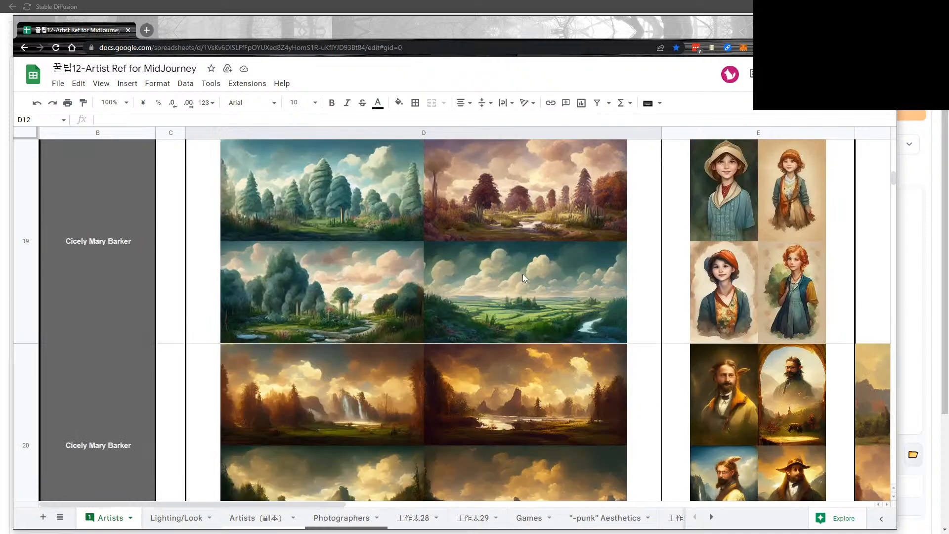
click(109, 420)
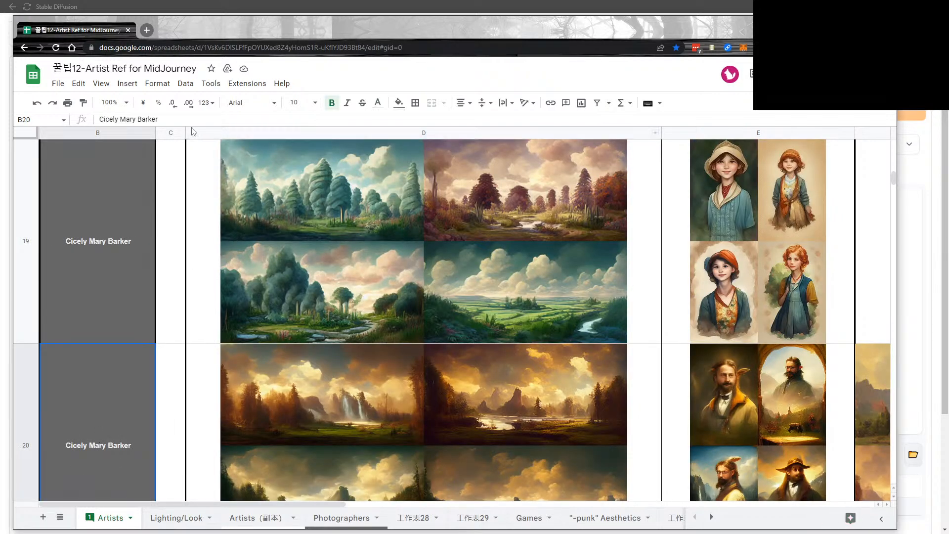
scroll(366, 165, down, 2)
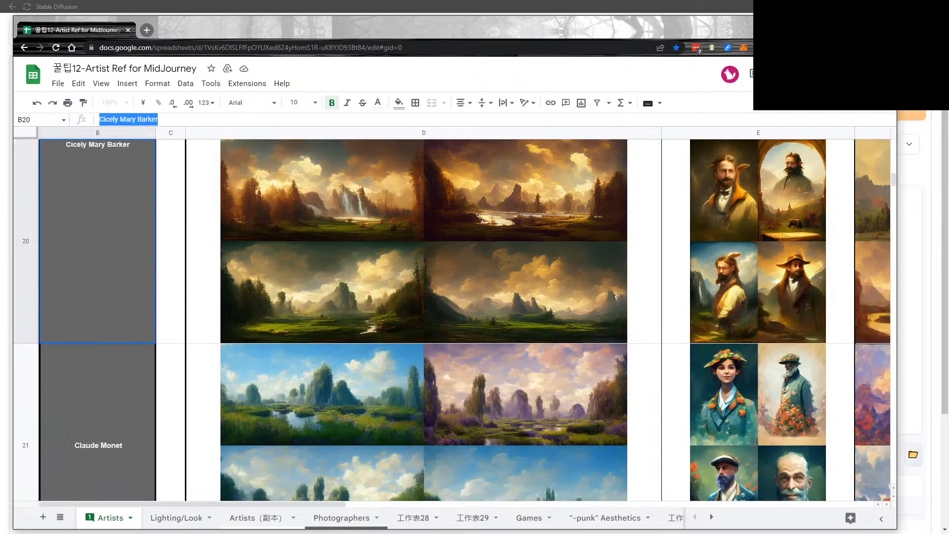
click(840, 23)
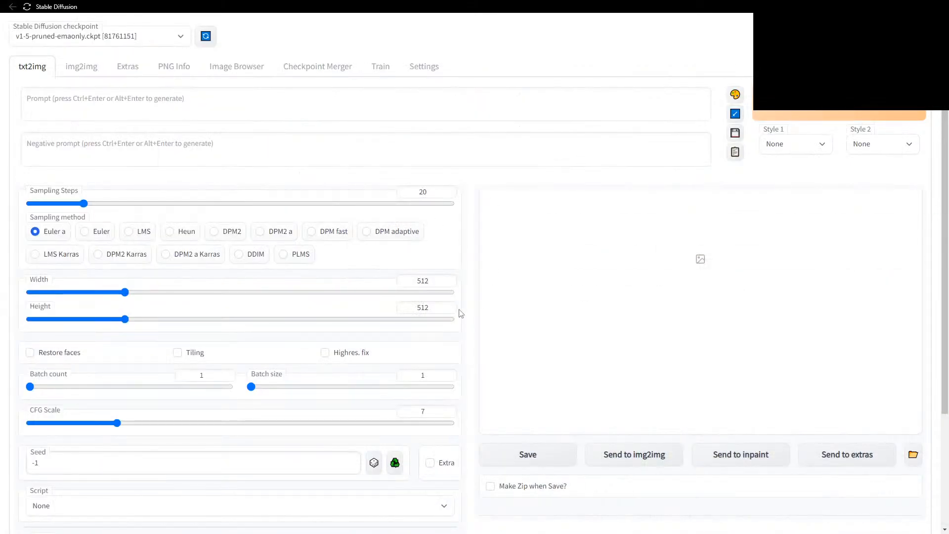
Choose Dynamic Prompting v0.4.5 as the txt2img script, then view the past outputs in Adobe Bridge.
scroll(472, 277, down, 1)
scroll(472, 281, down, 5)
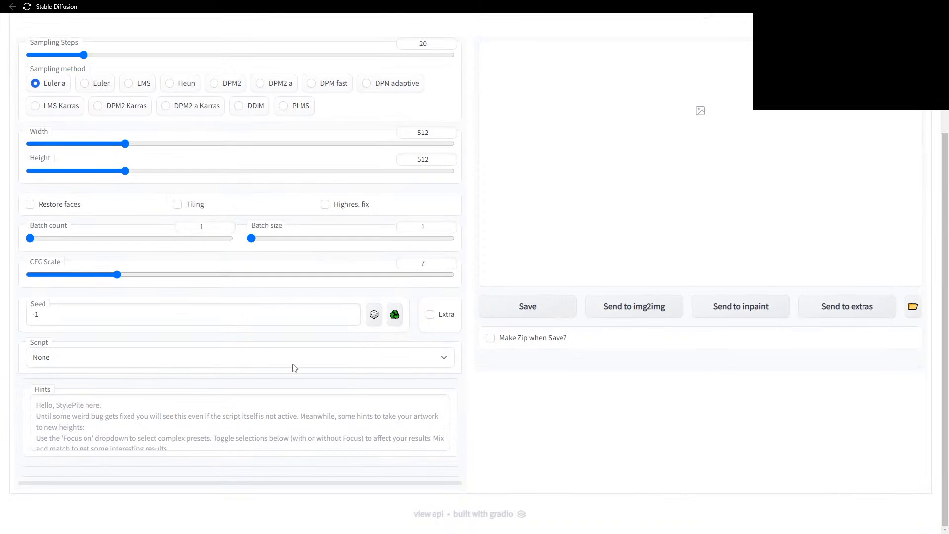
click(394, 360)
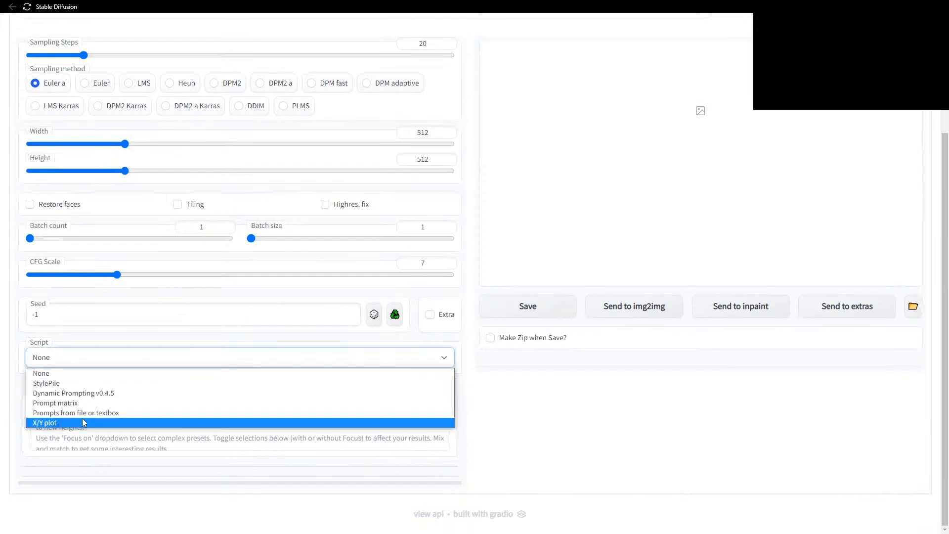
click(84, 394)
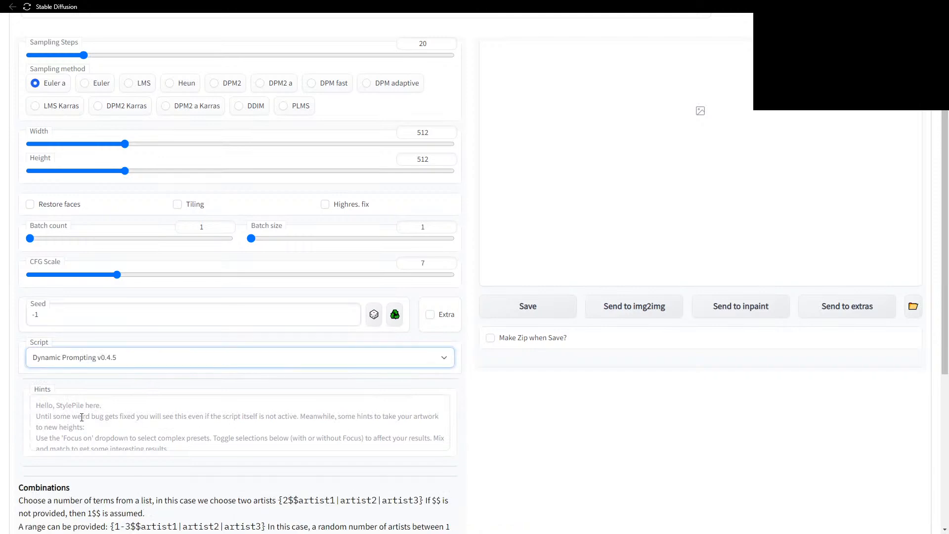
scroll(469, 331, up, 3)
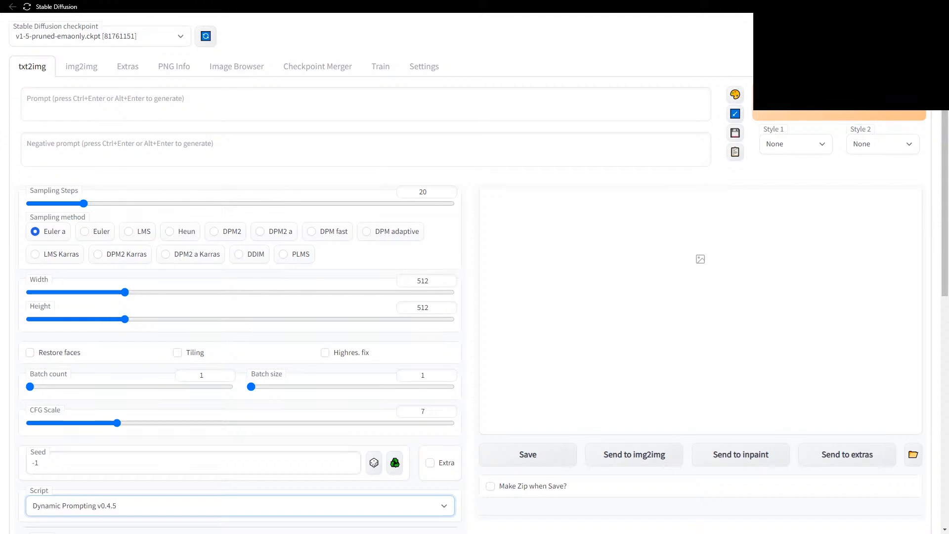
key(alt+Tab)
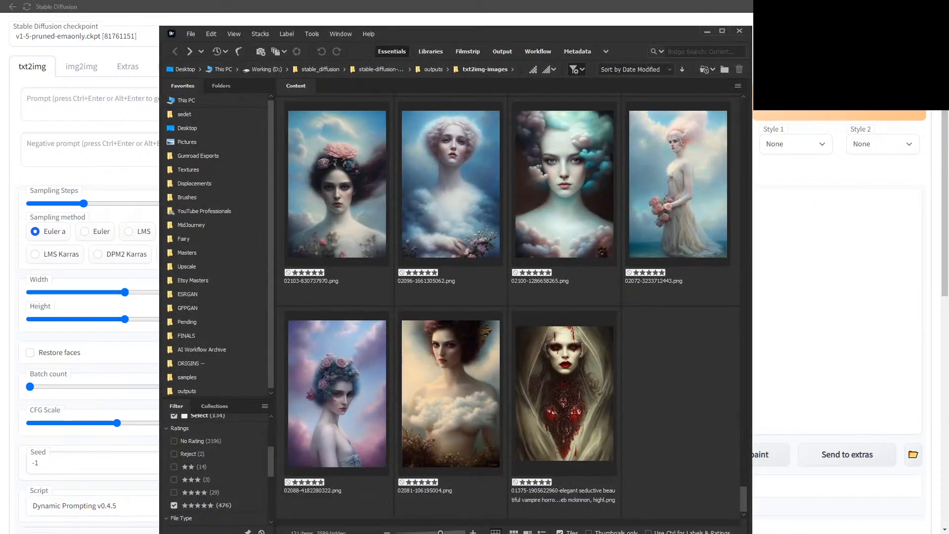
Leave Adobe Bridge and place the cursor in the empty txt2img prompt.
key(alt+Tab)
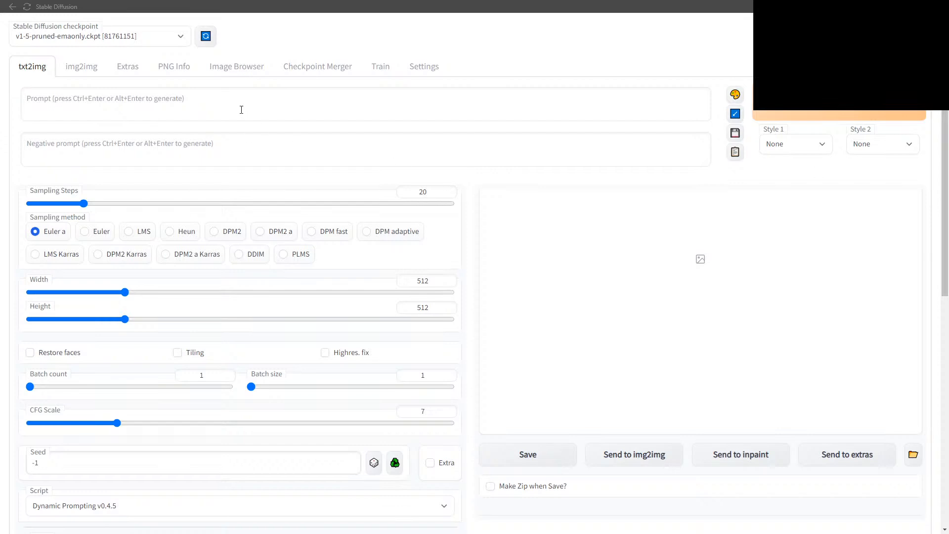
click(269, 91)
Start the prompt with 'elegant' and briefly consult the artist reference sheet.
text(beautiful)
key(BackSpace)
key(BackSpace)
key(BackSpace)
key(BackSpace)
key(BackSpace)
key(BackSpace)
key(BackSpace)
key(BackSpace)
key(BackSpace)
text(elegant)
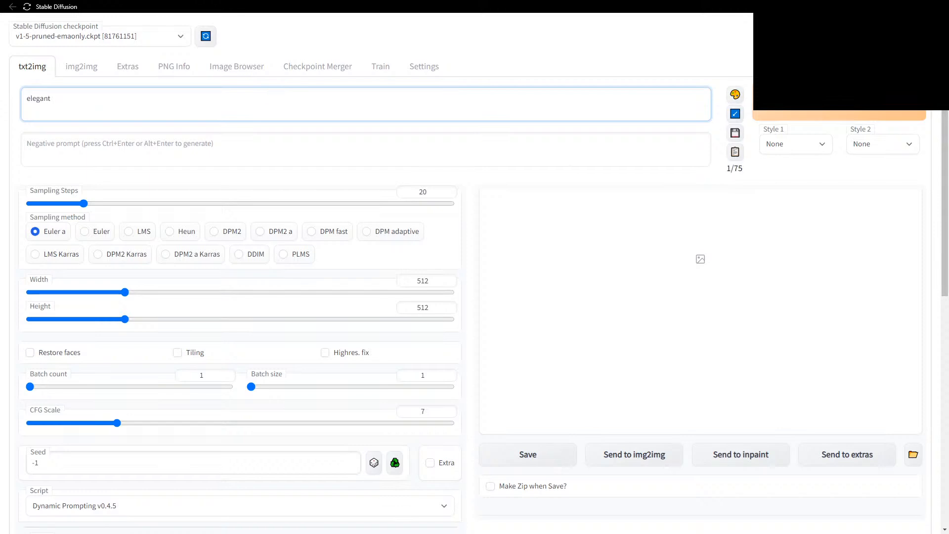
key(alt+Tab)
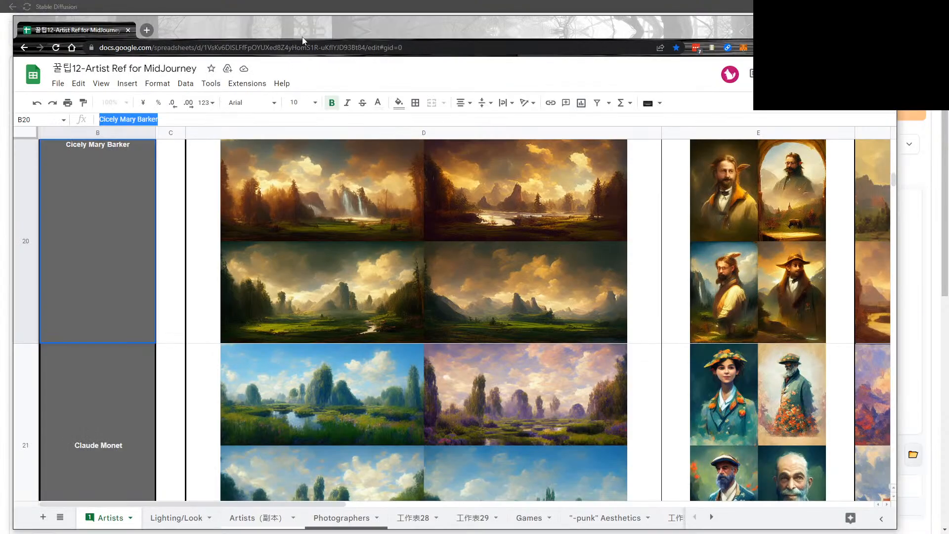
click(437, 47)
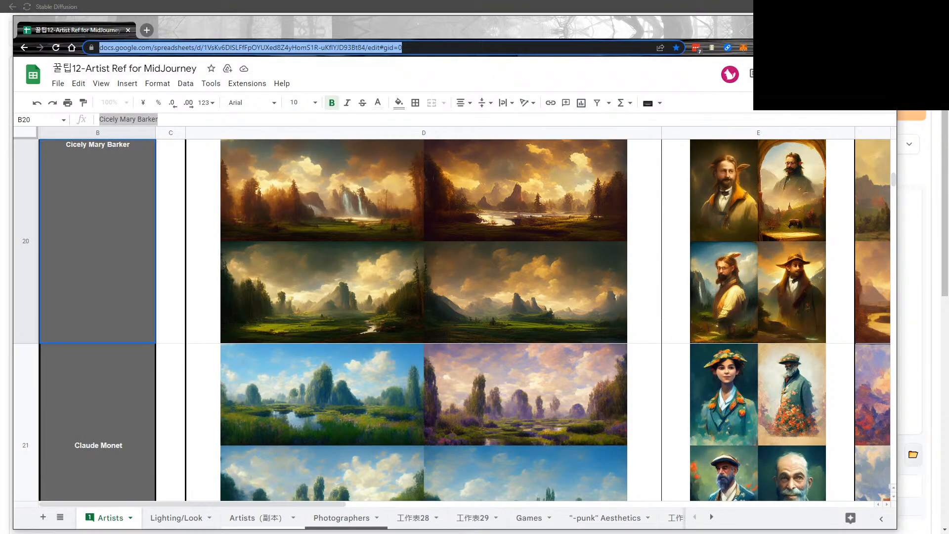
key(alt+Tab)
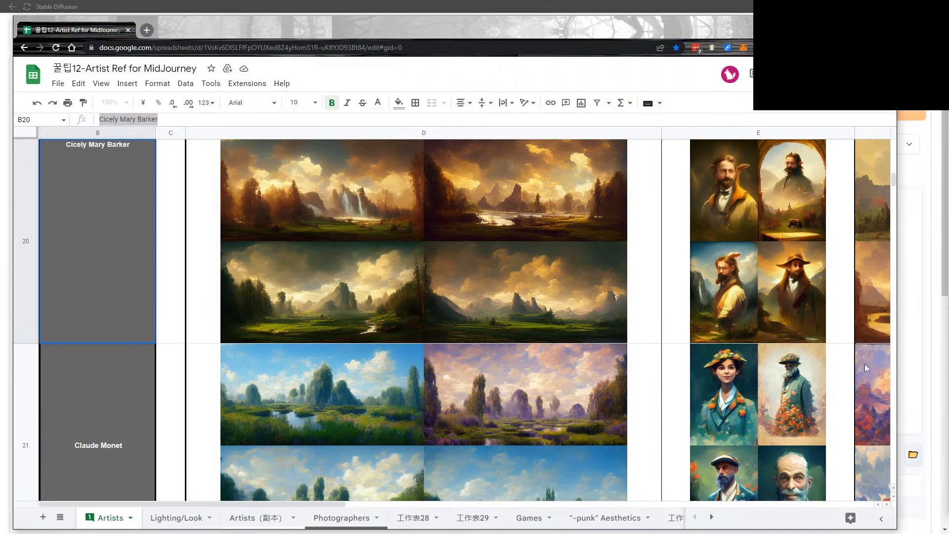
click(840, 23)
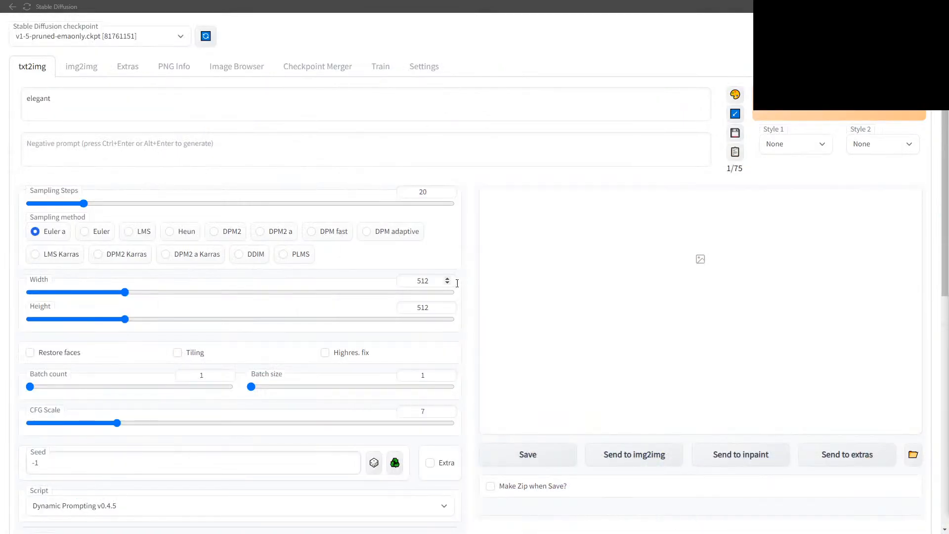
Extend the prompt to 'vampire haunted mansion volumetric scary by __artist__', fixing the misspelling.
click(197, 95)
text(vampire)
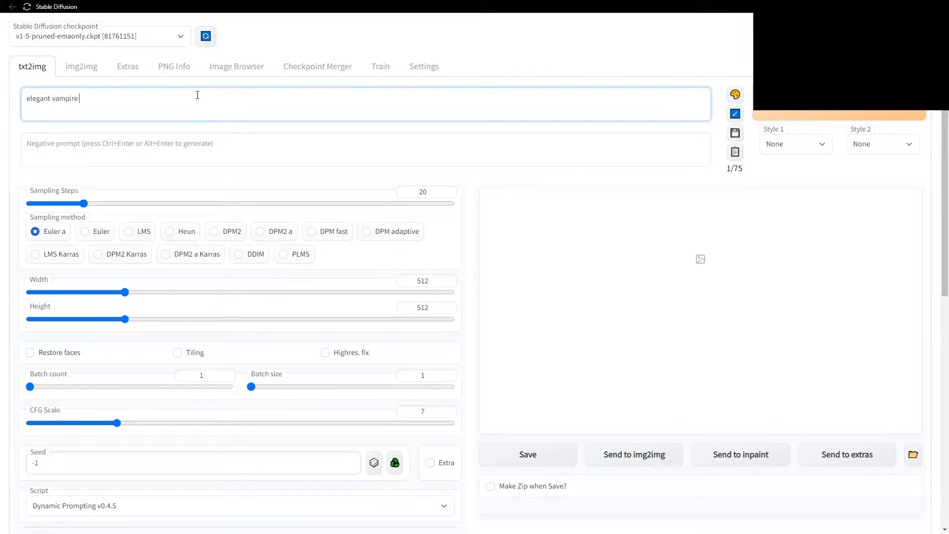
text(haunted mansion volumentric)
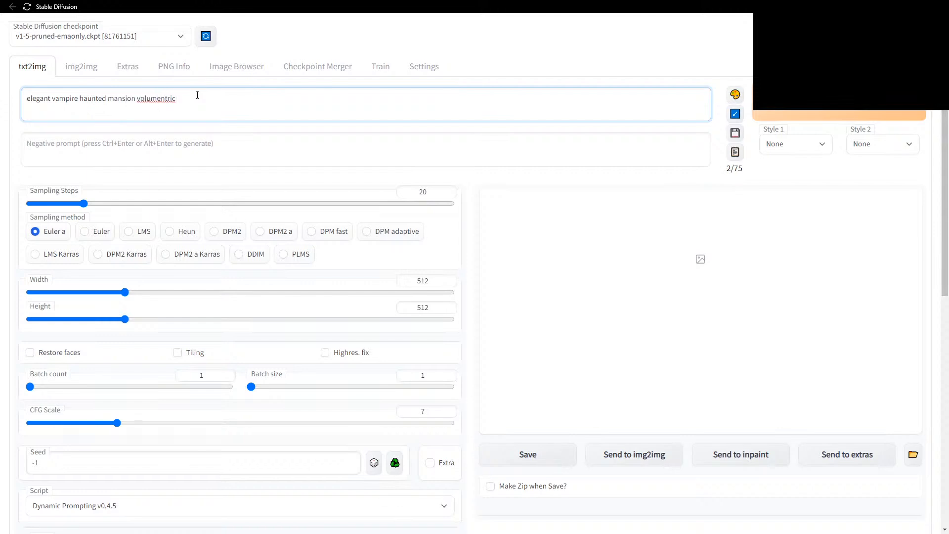
right_click(169, 99)
click(198, 110)
text(scary by __artist__)
key(alt+Tab)
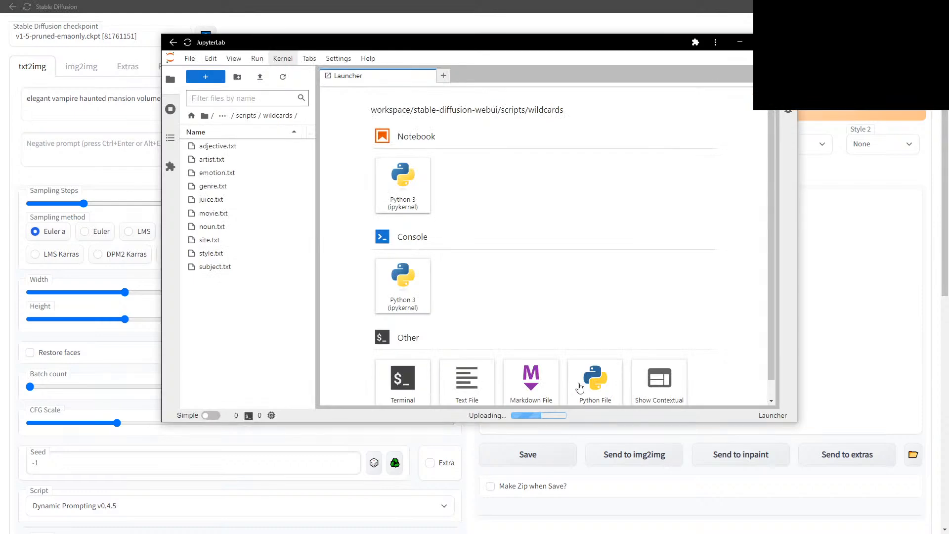
Open artist.txt in JupyterLab to view the artist names.
click(218, 163)
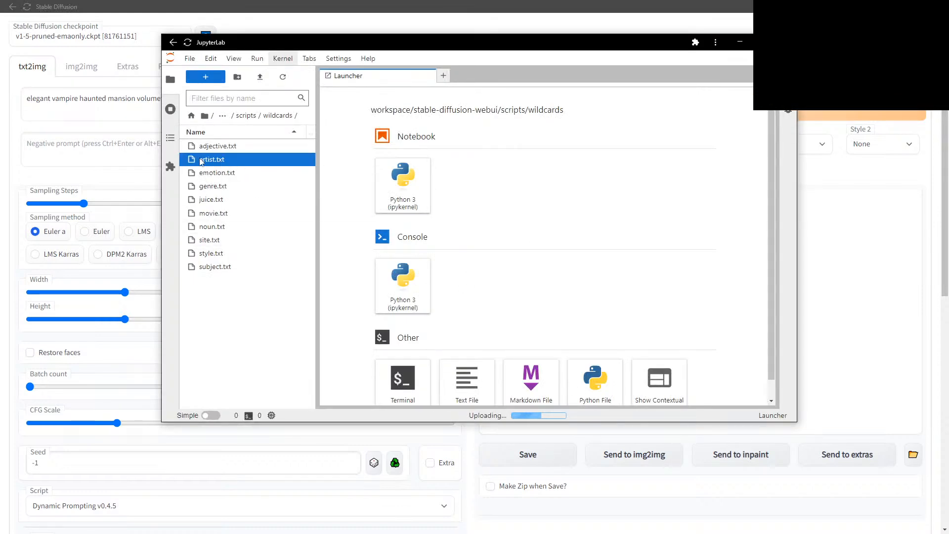
double_click(218, 164)
scroll(452, 218, down, 20)
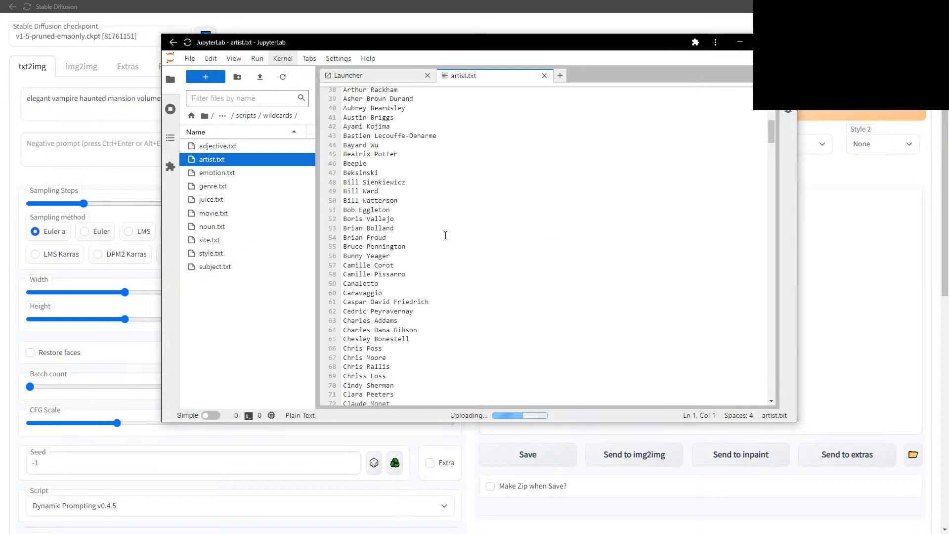
Append 'and __artist__' twice so the prompt holds three artist wildcards.
click(289, 97)
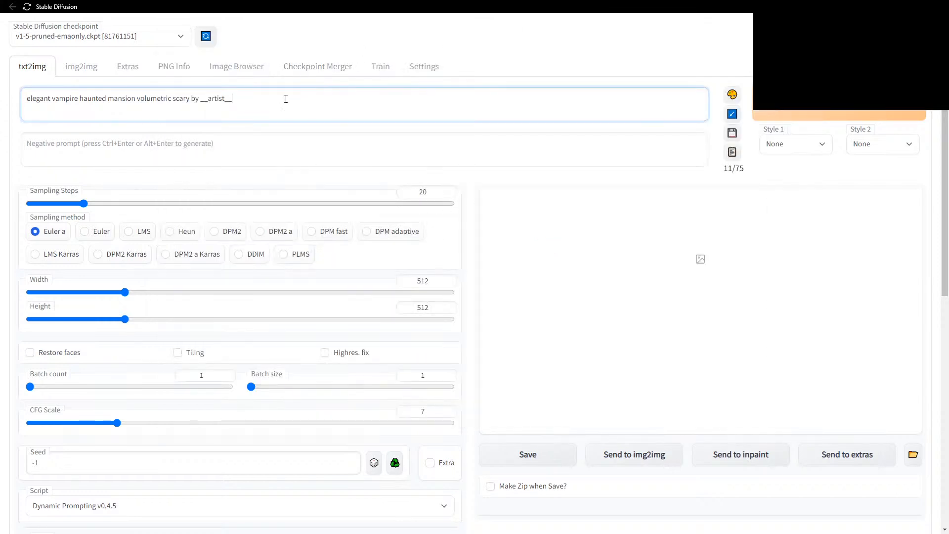
double_click(224, 98)
key(ctrl+c)
click(258, 94)
text(and)
key(ctrl+v)
text(and)
key(ctrl+v)
Replace 'scary' with __adjective__ and add '4k highly detailed' to the prompt.
double_click(182, 99)
text(__ad)
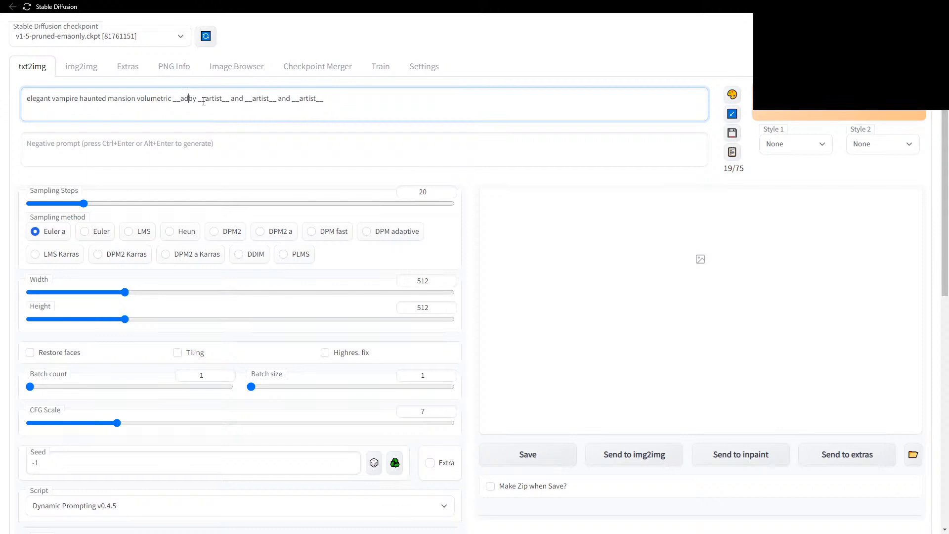
text(jective )
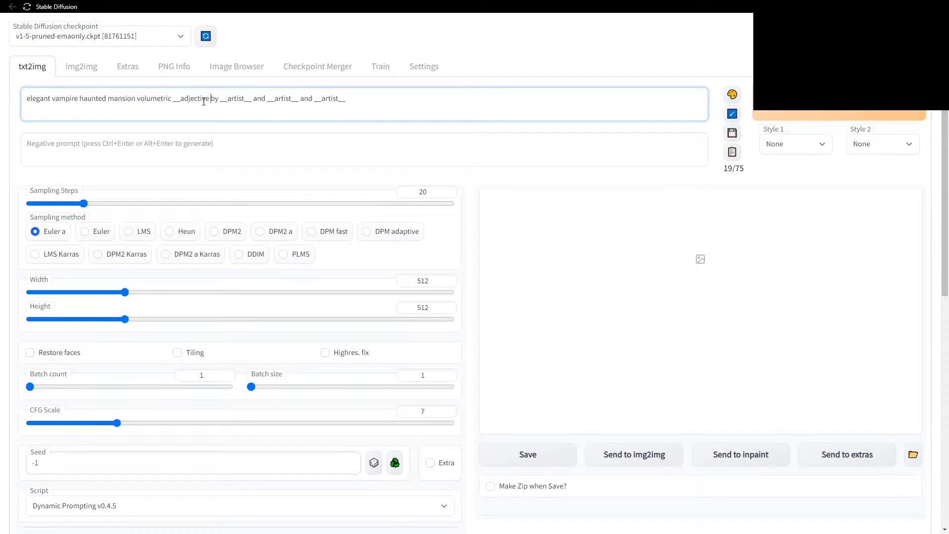
text(__)
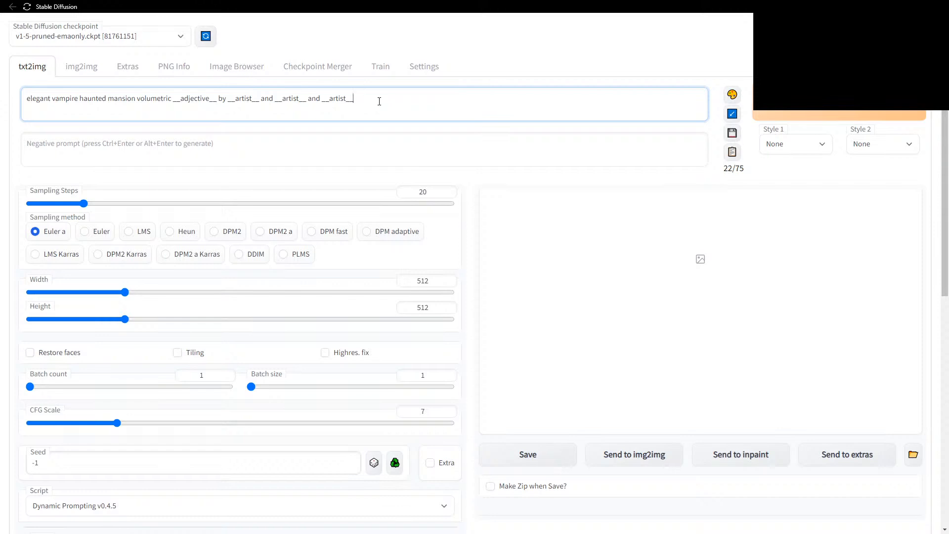
text(4k highly detailed)
Set height to 704, sampler to DDIM and sampling steps to 30.
drag(125, 319, 166, 320)
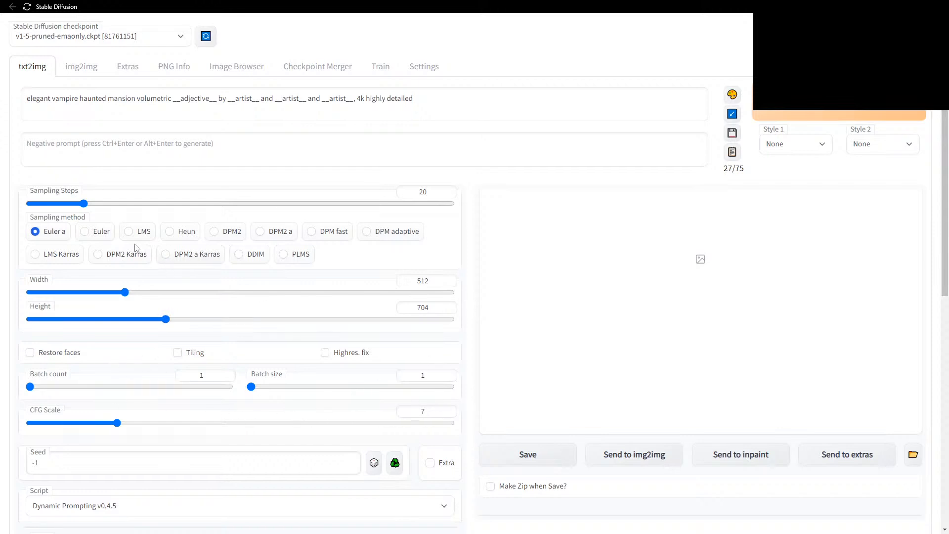
click(256, 256)
drag(84, 203, 112, 204)
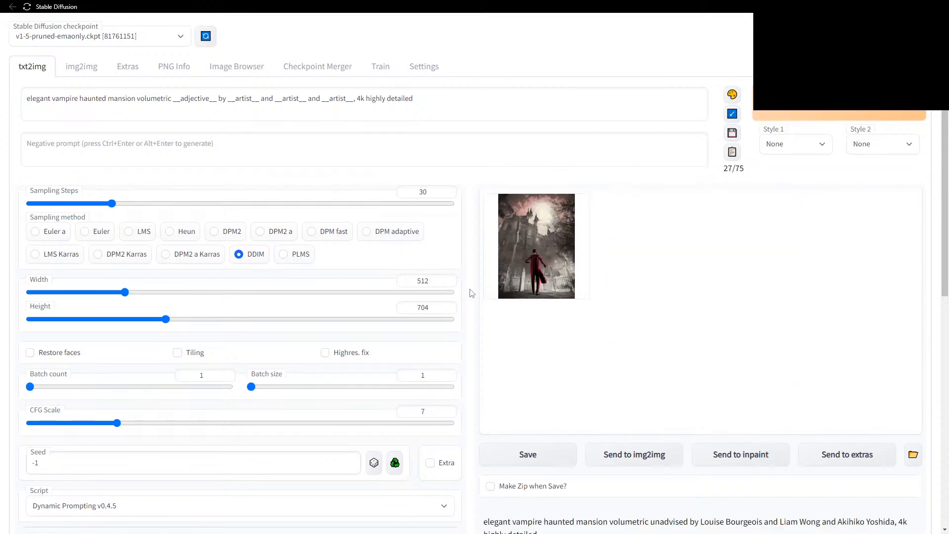
Generate an image with Ctrl+Enter, then switch to Generate forever for continuous wildcard variants.
scroll(472, 292, down, 2)
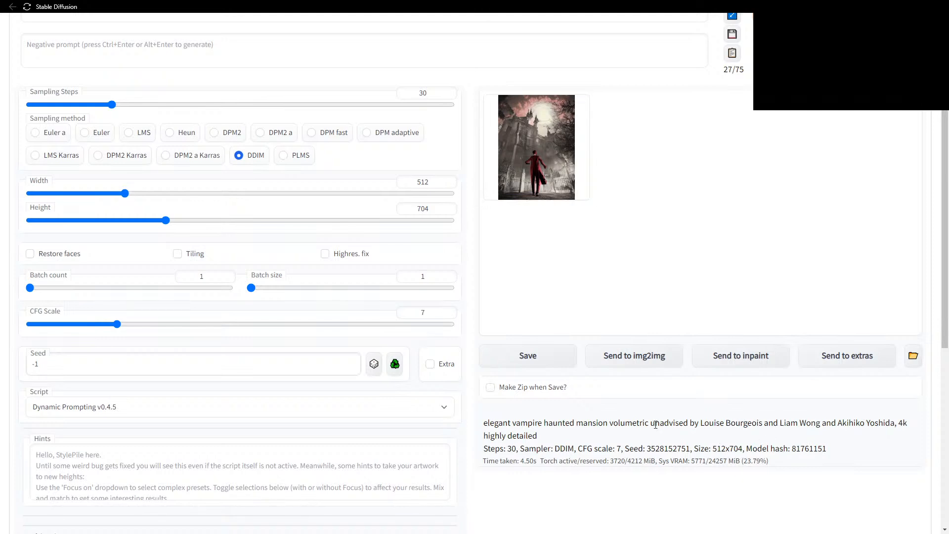
scroll(605, 316, up, 2)
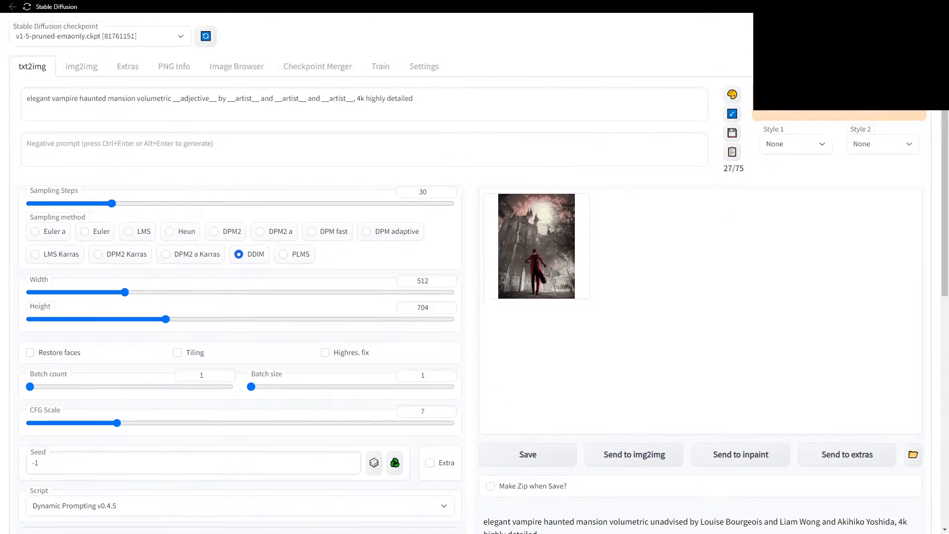
key(ctrl+Return)
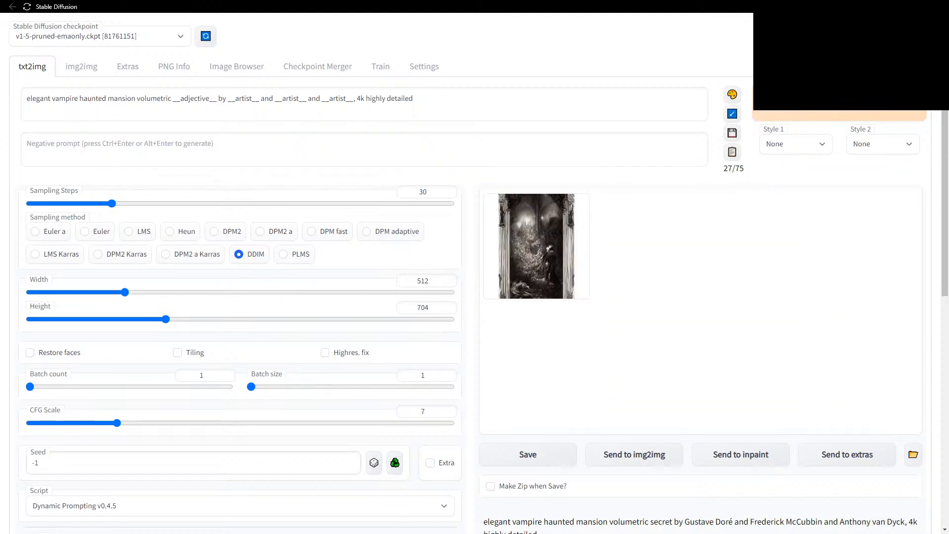
right_click(826, 112)
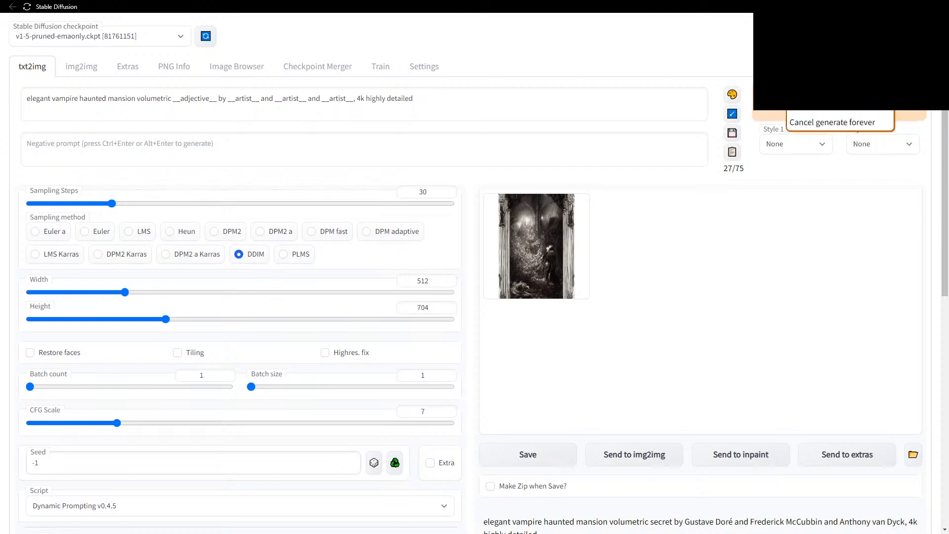
click(827, 114)
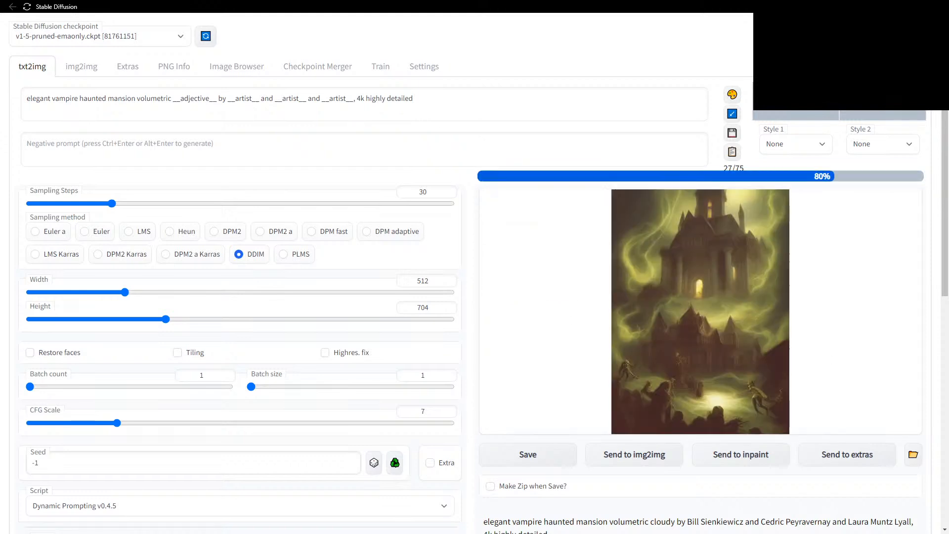
key(alt+Tab)
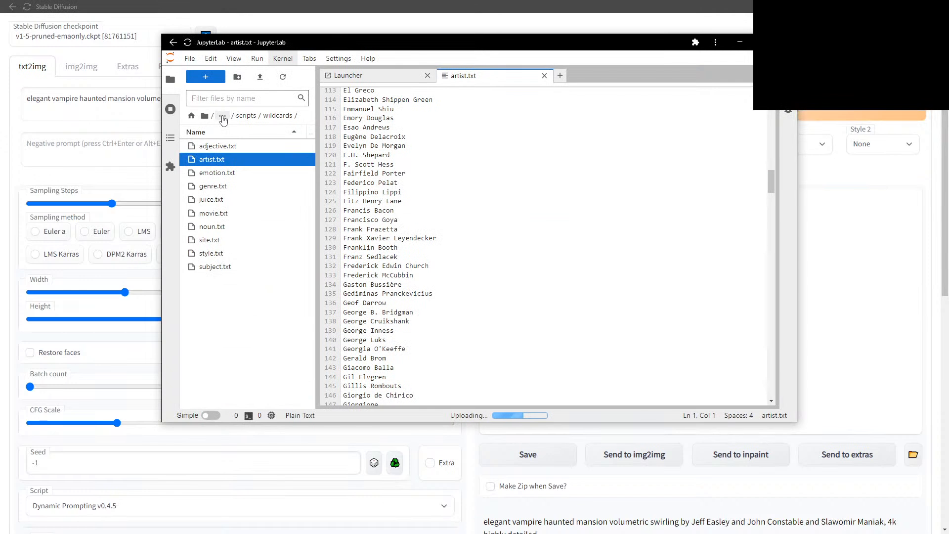
Go to the stable-diffusion-webui folder in JupyterLab and select ui-config.json.
click(222, 118)
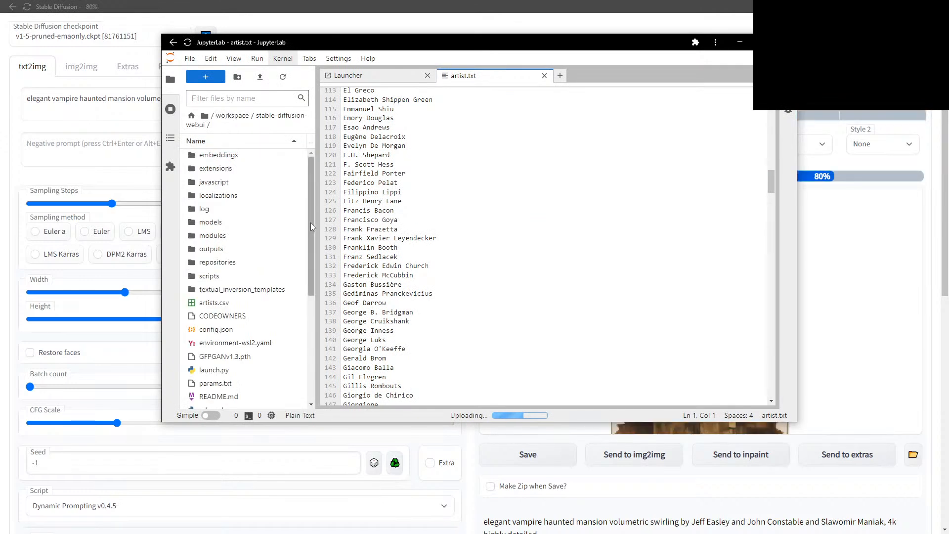
drag(311, 223, 305, 335)
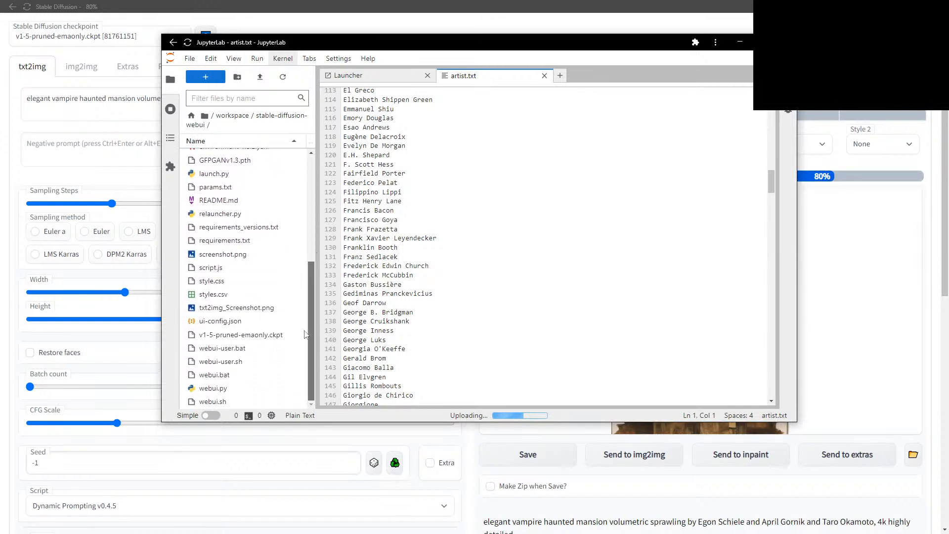
click(240, 323)
Open ui-config.json and find the txt2img Batch count maximum of 100.
double_click(216, 322)
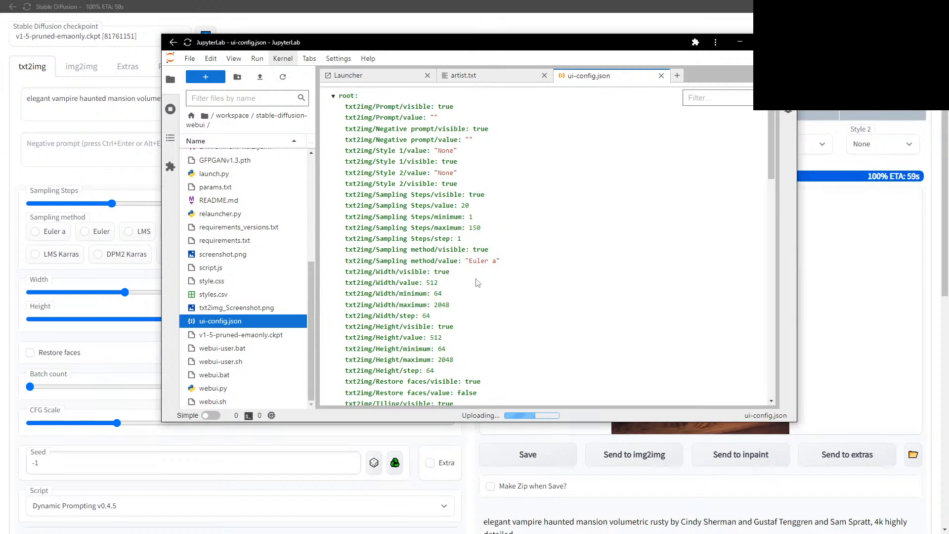
scroll(478, 282, down, 2)
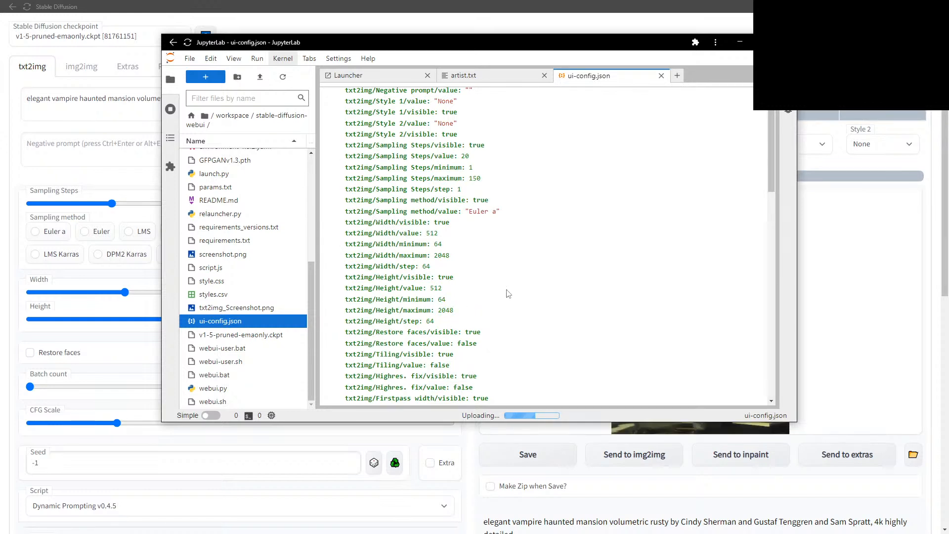
scroll(538, 287, down, 6)
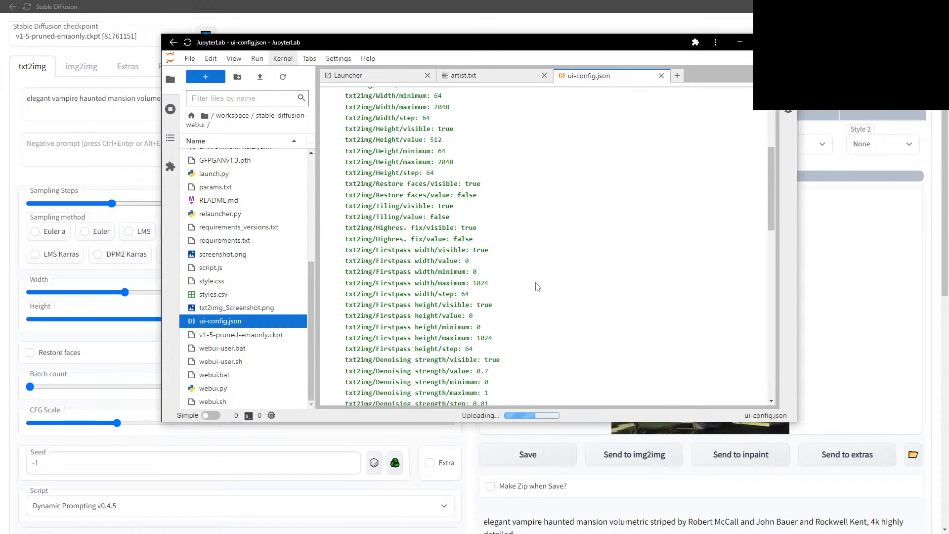
scroll(538, 287, down, 5)
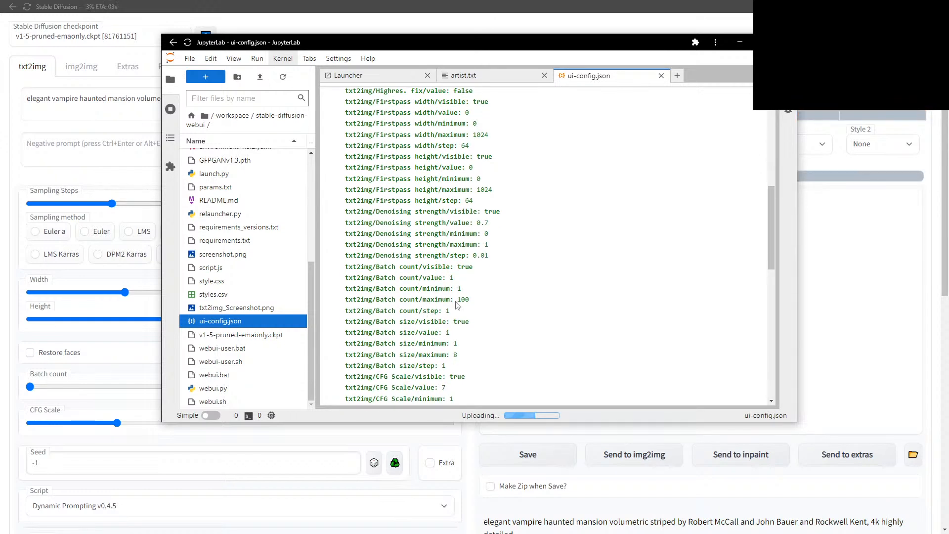
click(460, 301)
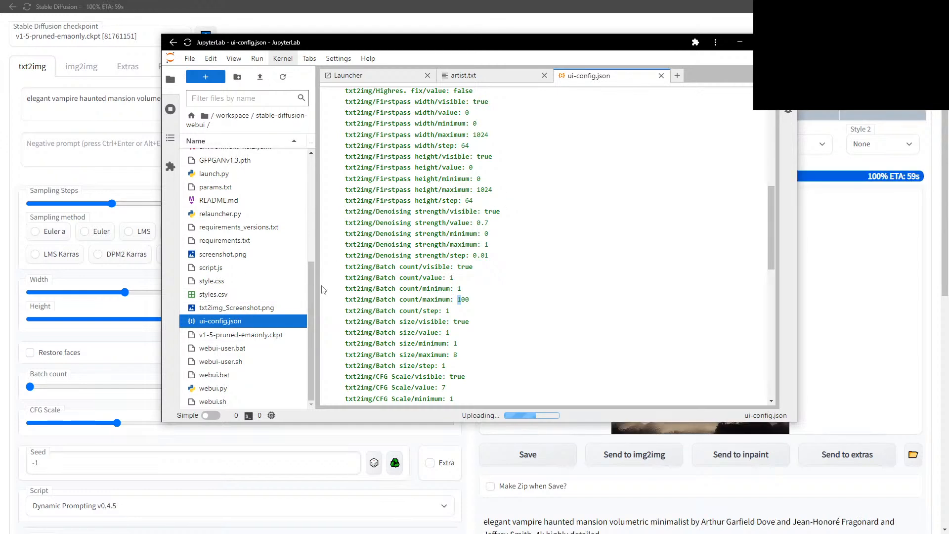
Scroll through ui-config.json in JupyterLab, then minimize JupyterLab to reveal Stable Diffusion.
mouse_move(311, 305)
mouse_down()
mouse_move(313, 214)
mouse_move(312, 302)
mouse_up()
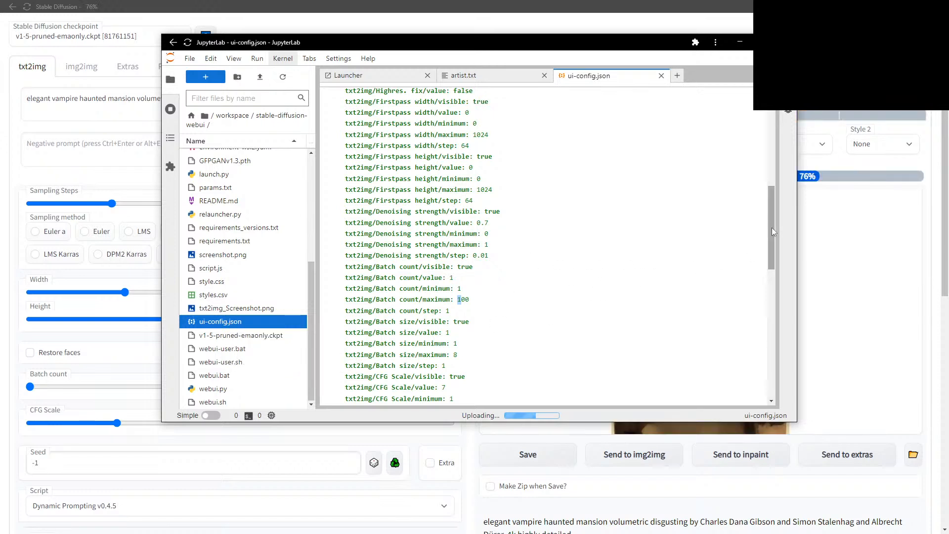
drag(772, 229, 761, 337)
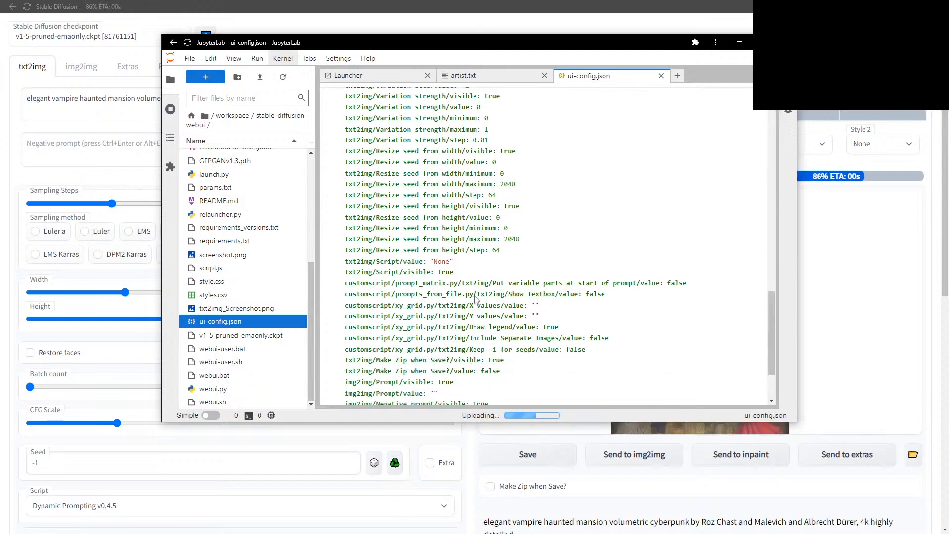
scroll(645, 311, down, 3)
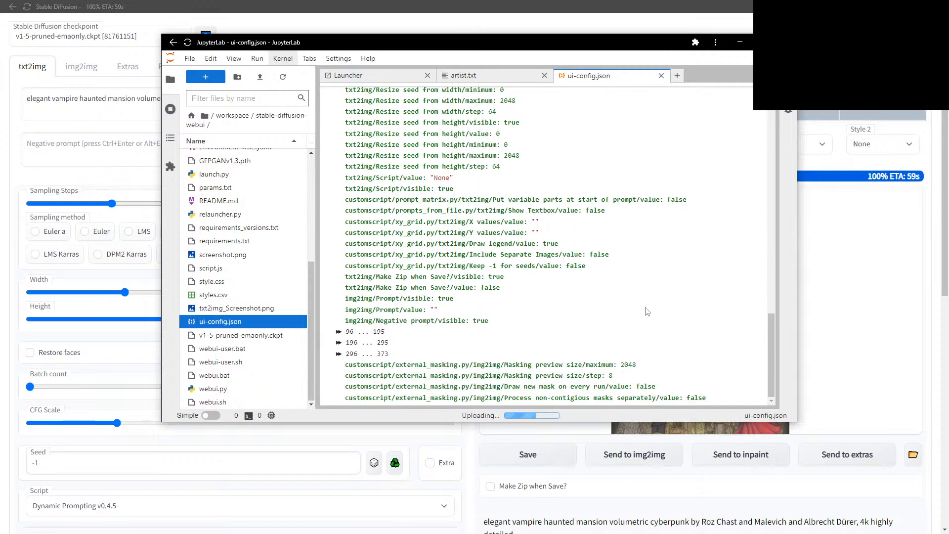
scroll(577, 301, up, 8)
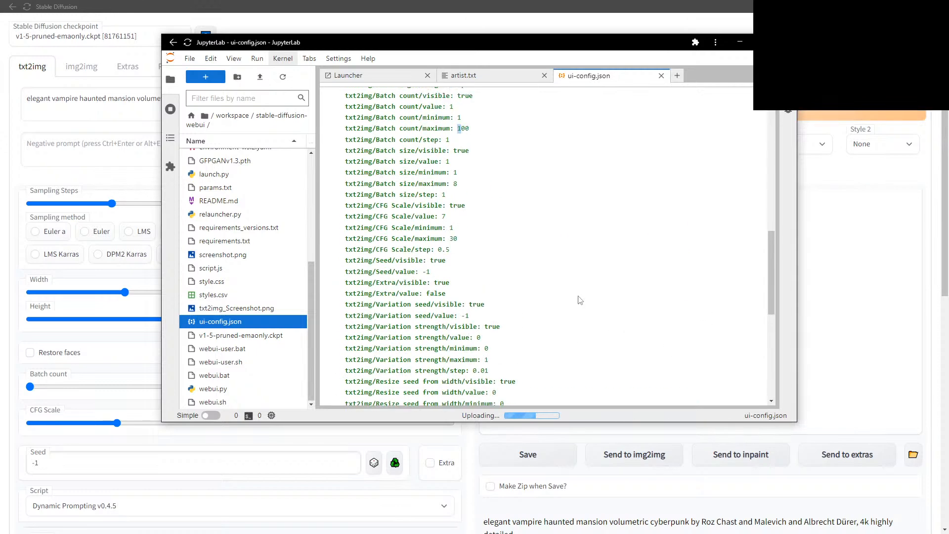
scroll(567, 308, down, 6)
scroll(569, 307, down, 3)
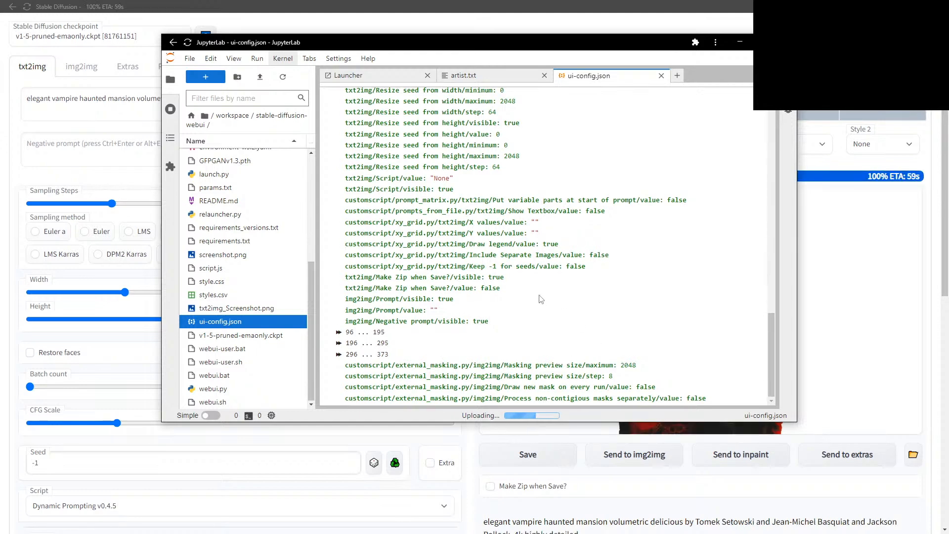
scroll(636, 133, up, 20)
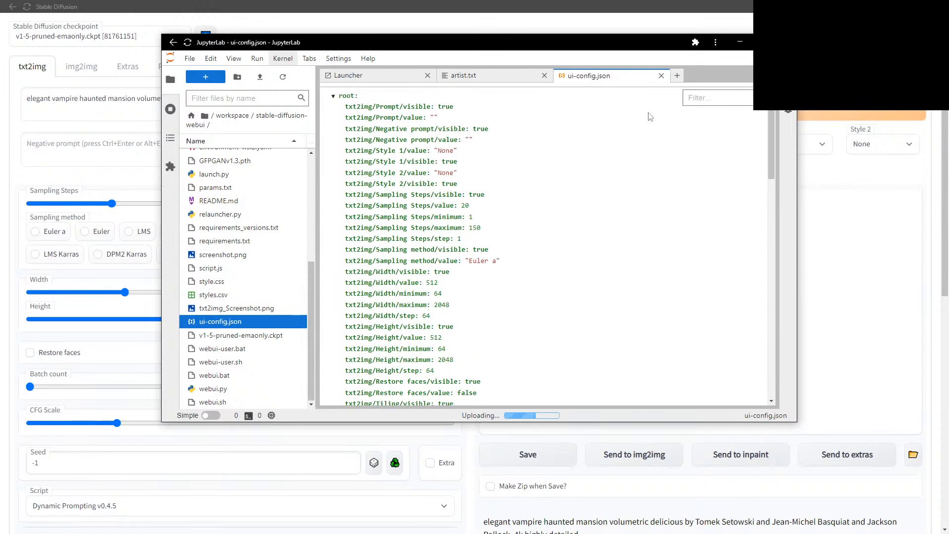
click(740, 42)
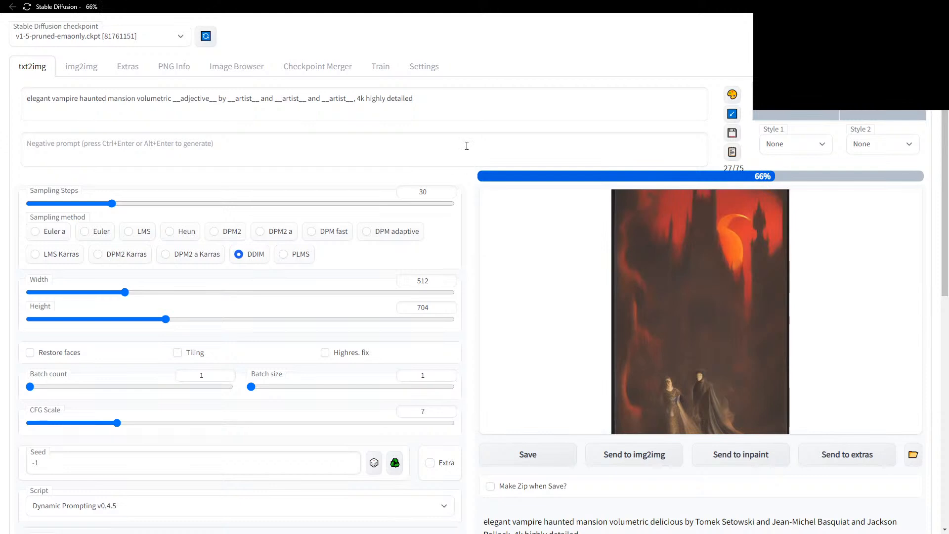
Open the Image Browser to list the 42 txt2img output images.
click(238, 67)
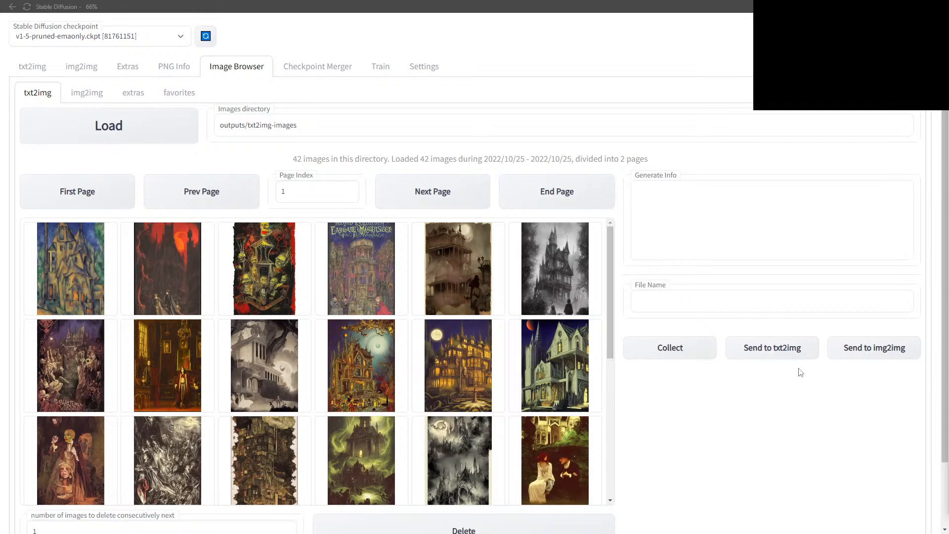
Enlarge the first second-row image, then the tower and green-lit castle renders.
scroll(695, 394, down, 1)
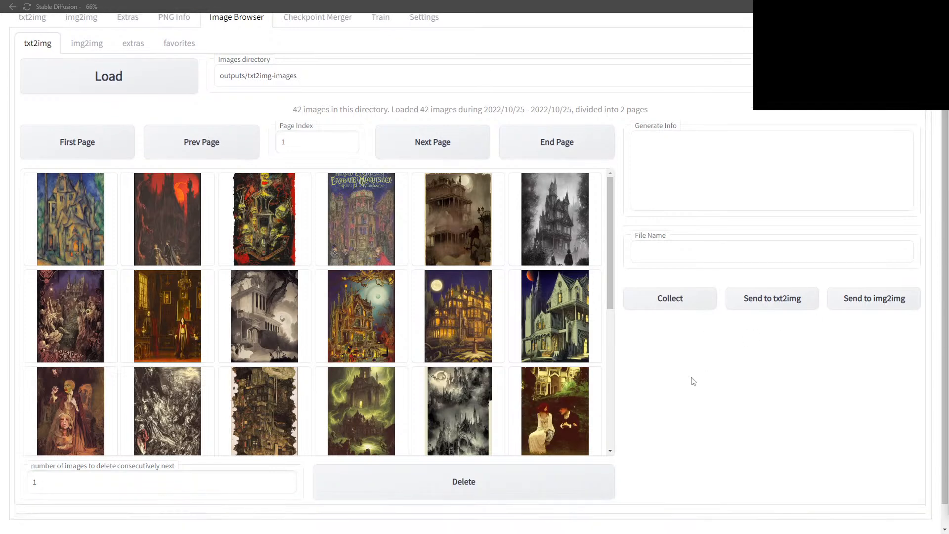
click(65, 333)
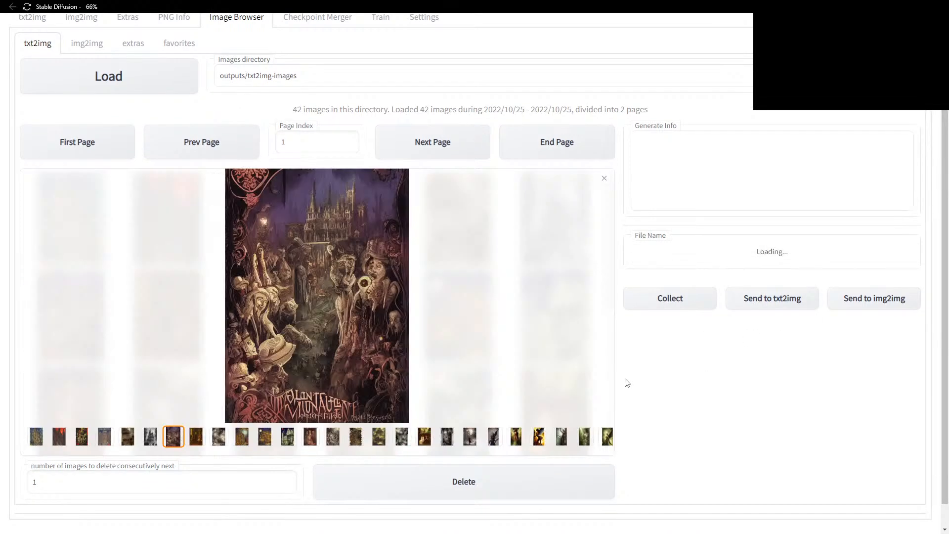
scroll(692, 403, down, 1)
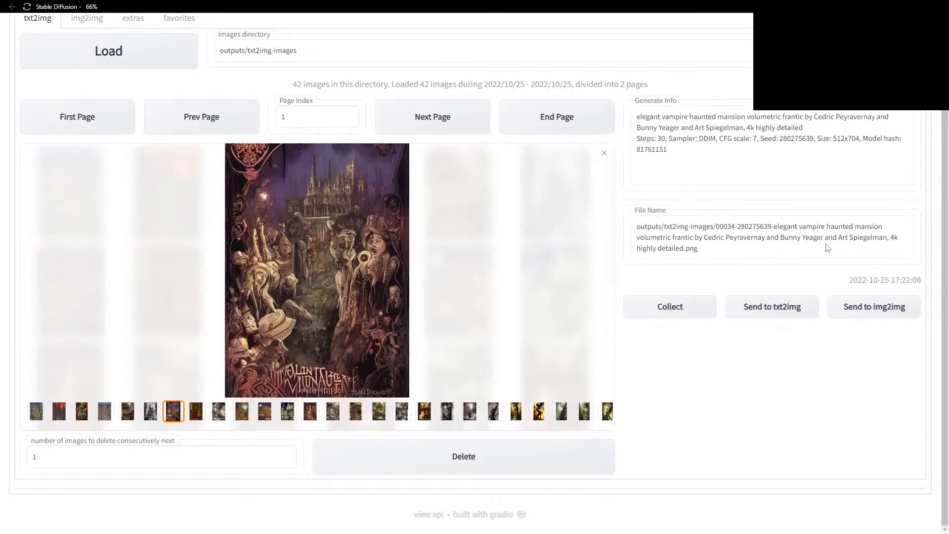
click(356, 415)
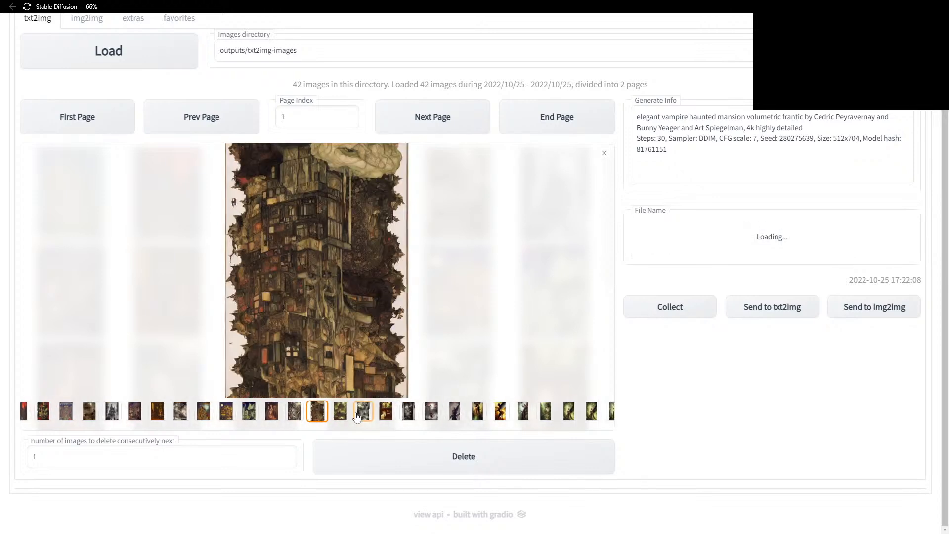
click(357, 415)
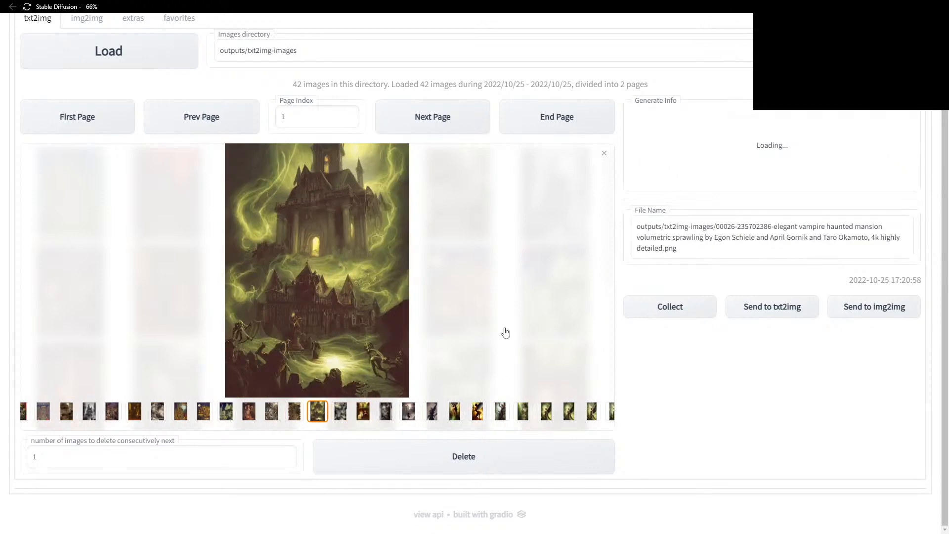
key(Right)
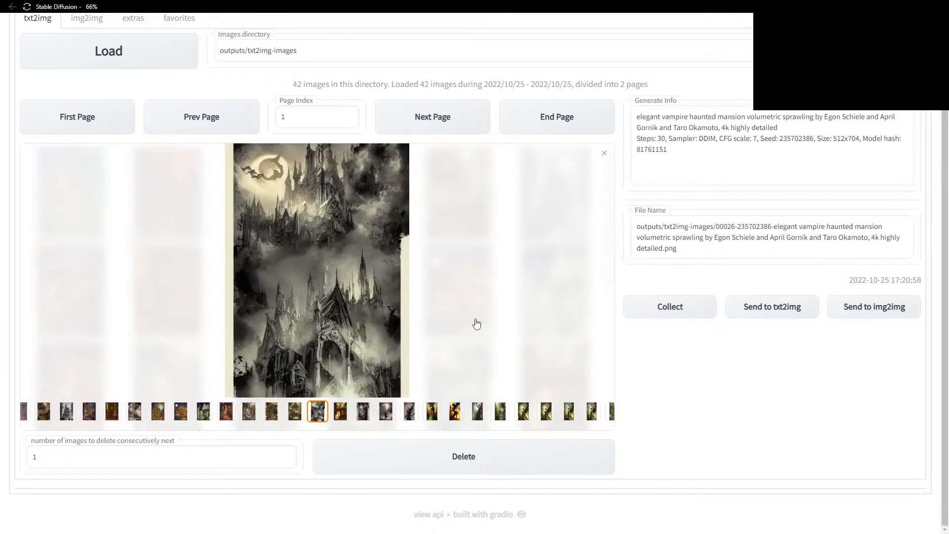
key(Right)
key(Right)
key(Right)
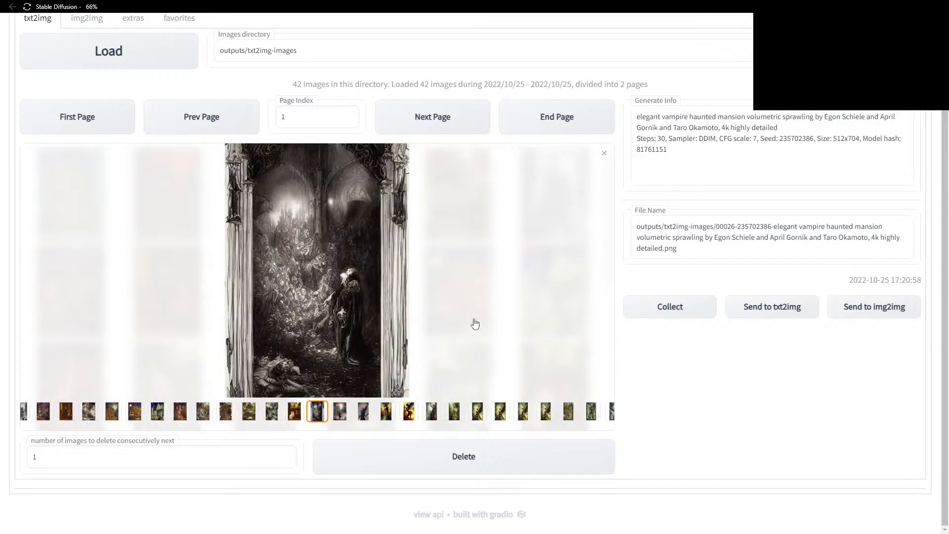
key(Right)
key(Right)
key(Right)
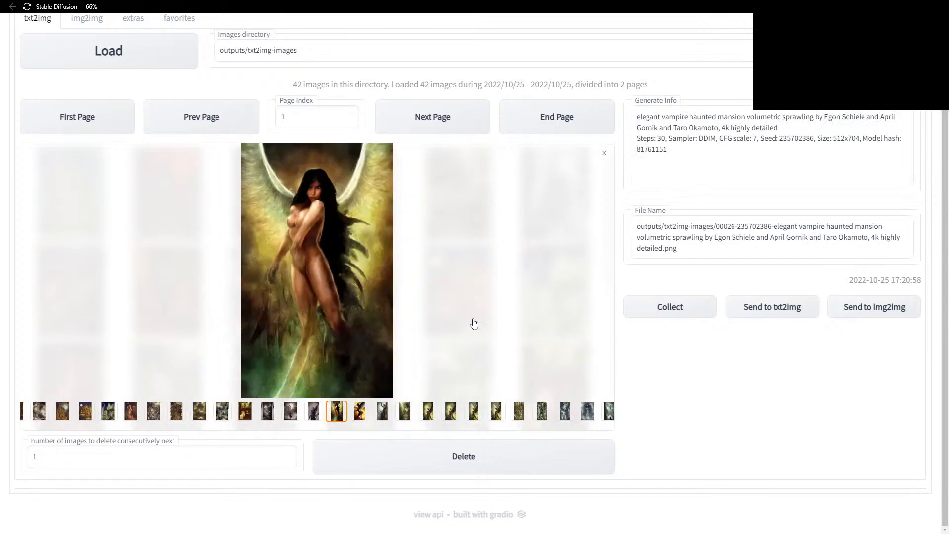
key(Left)
key(Left)
key(Left)
key(Left)
key(Left)
key(Left)
key(Left)
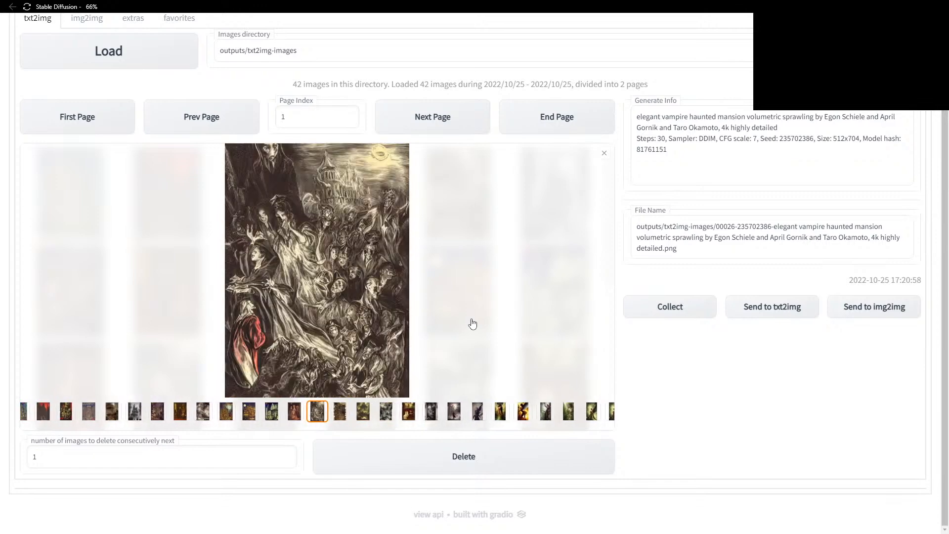
key(Left)
key(Left)
key(Left)
key(Left)
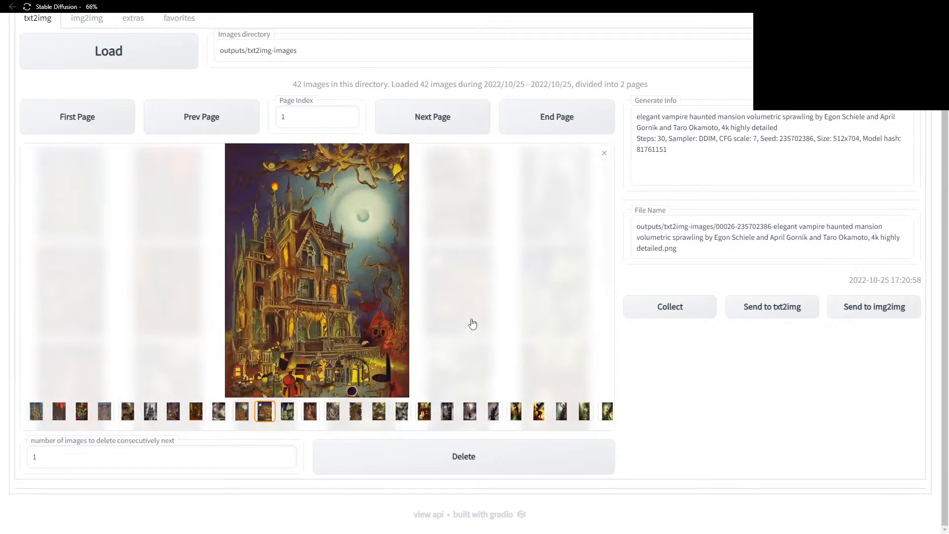
key(Left)
key(Left)
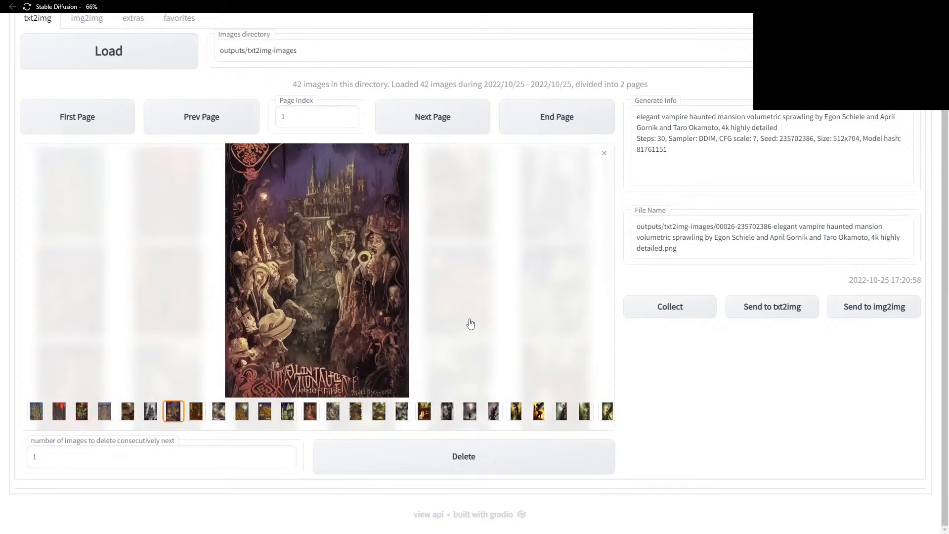
key(Left)
key(Left)
key(Left)
key(Left)
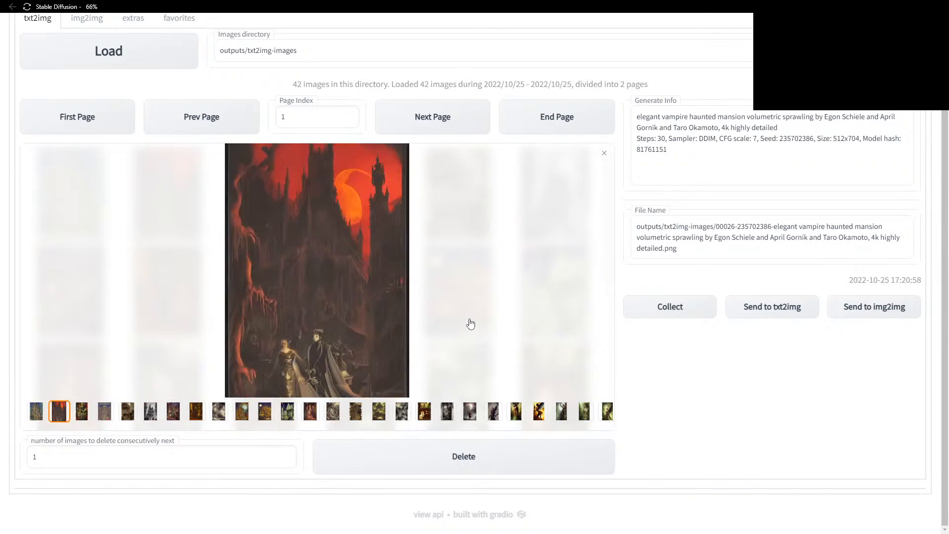
key(Left)
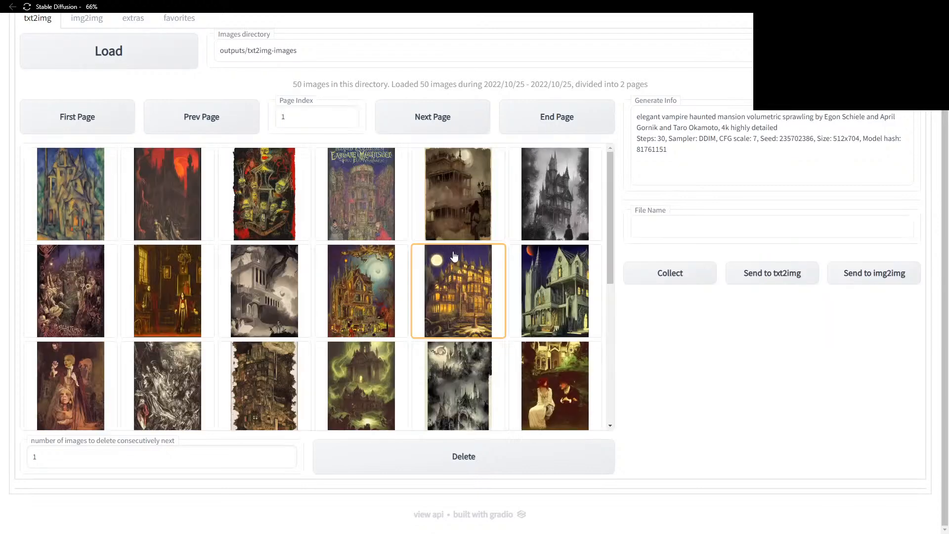
click(49, 196)
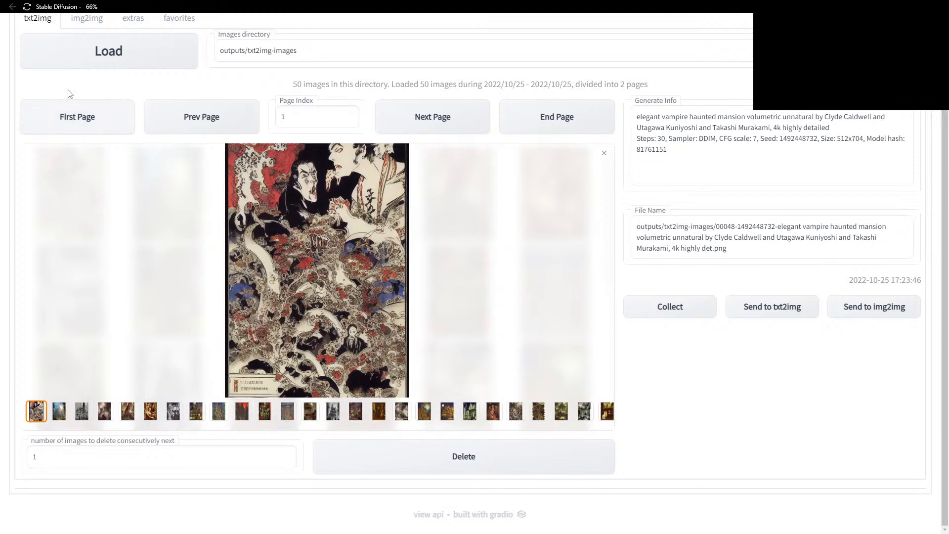
scroll(41, 60, up, 2)
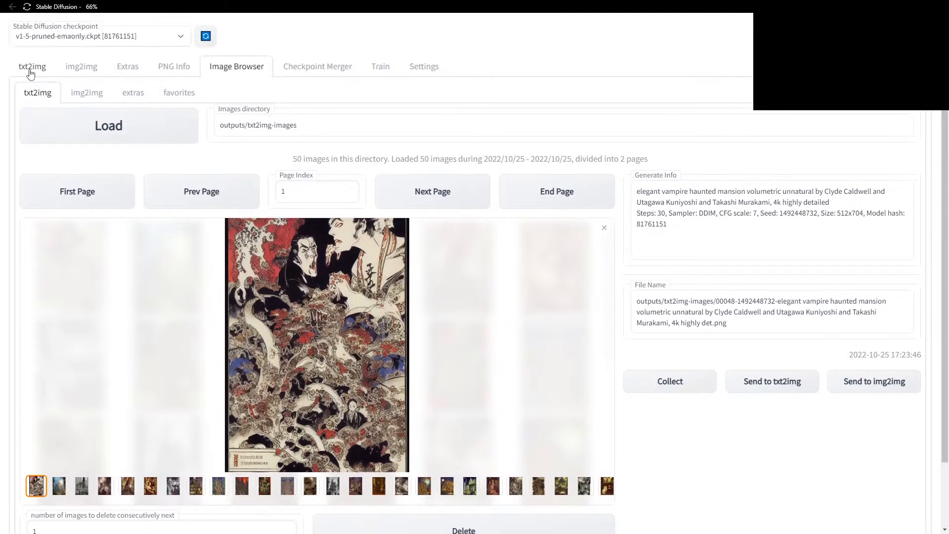
Back on txt2img, review the wildcard list and generate a black-and-white 'meek' ink render.
click(29, 67)
click(541, 280)
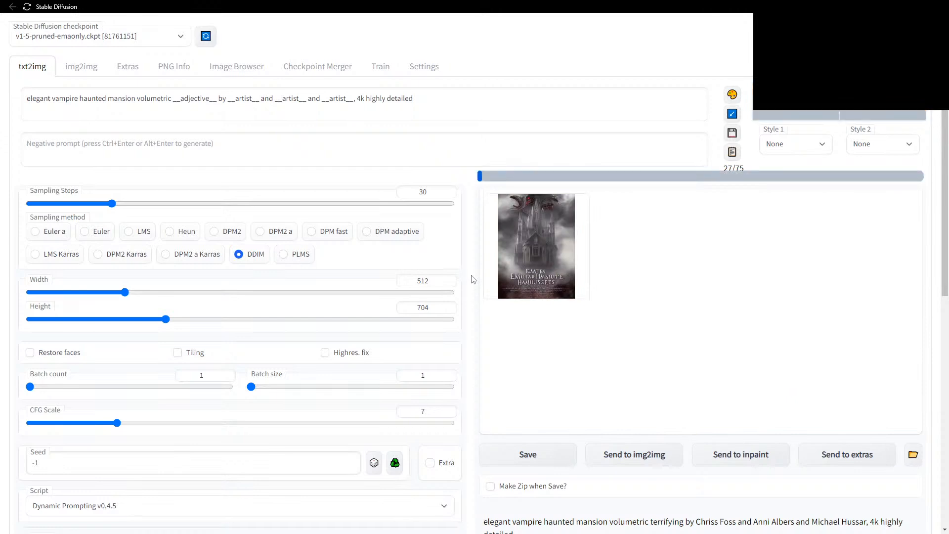
scroll(473, 279, down, 4)
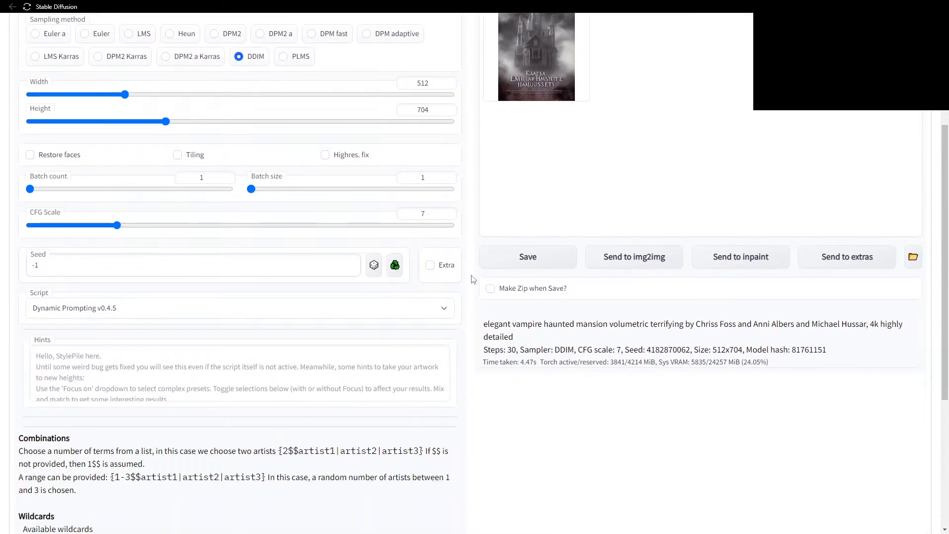
scroll(473, 280, down, 5)
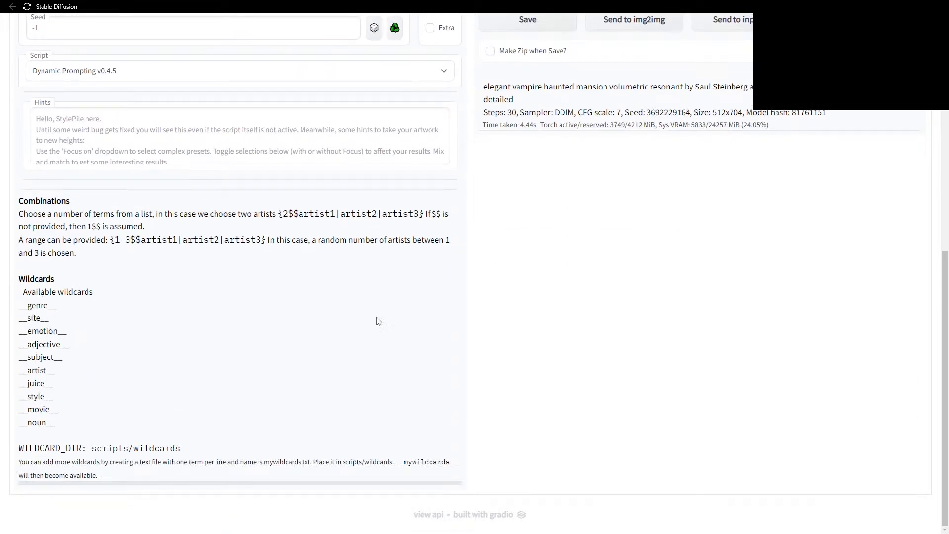
scroll(377, 339, up, 5)
scroll(378, 340, up, 4)
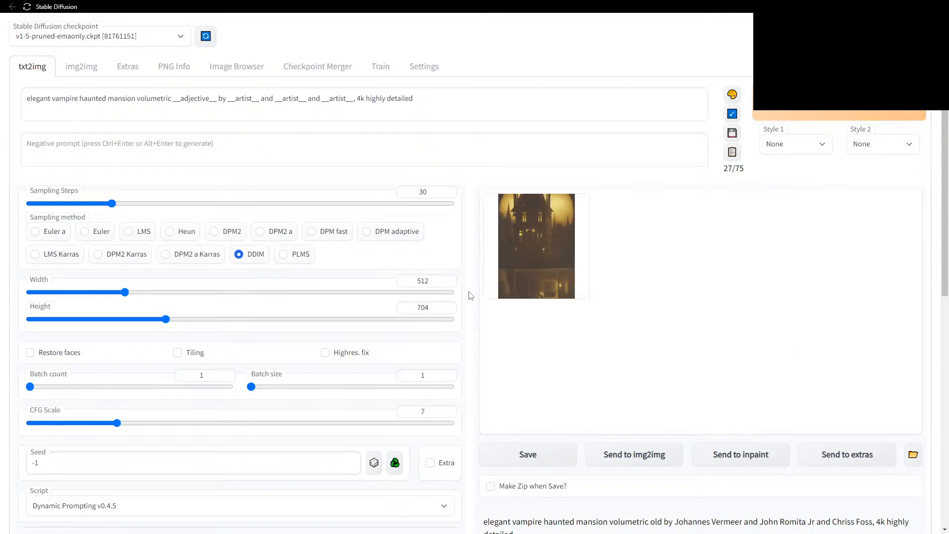
key(ctrl+Return)
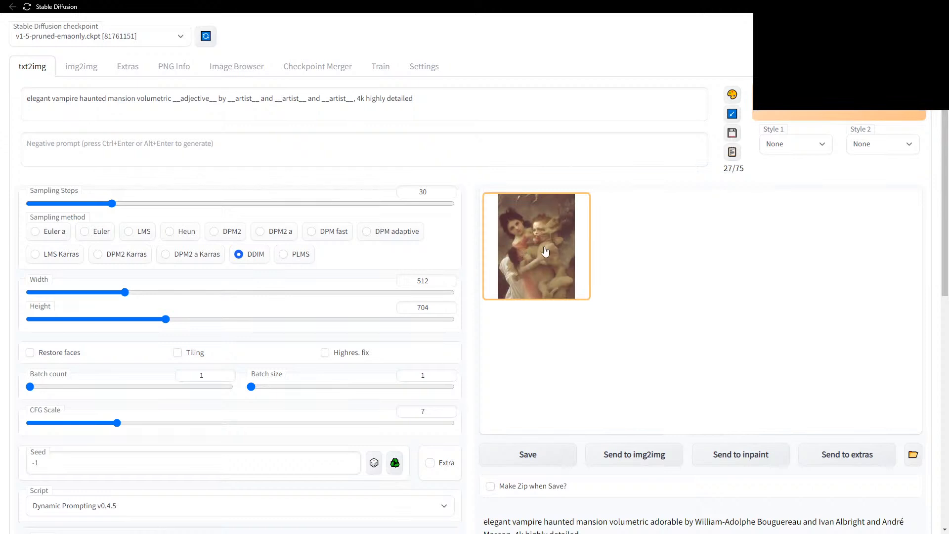
click(545, 251)
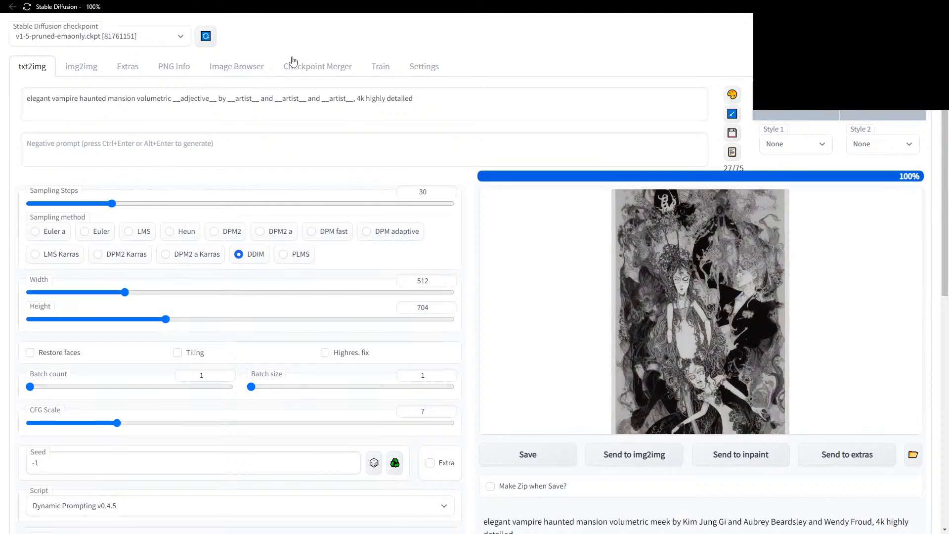
Refresh the Image Browser and preview the castle poster and golden-toned portrait images.
click(237, 66)
click(102, 129)
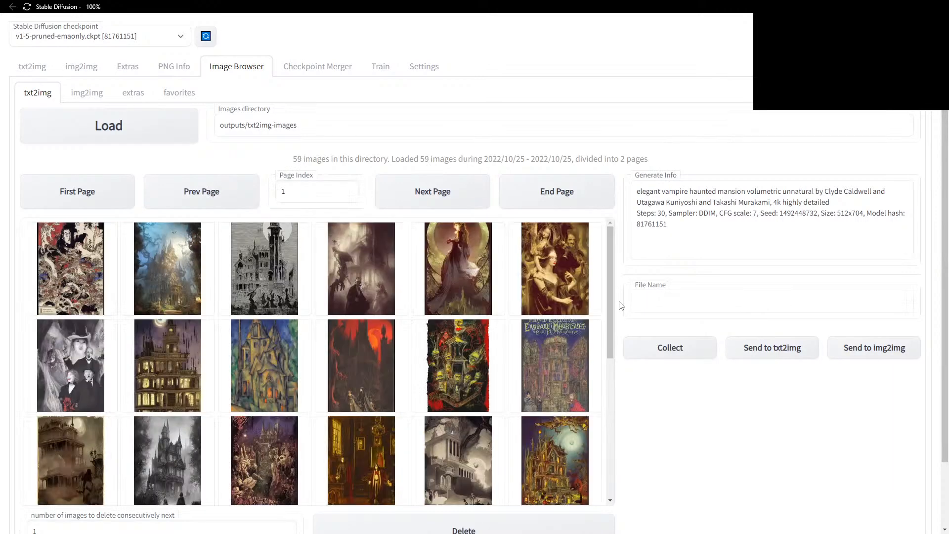
click(455, 308)
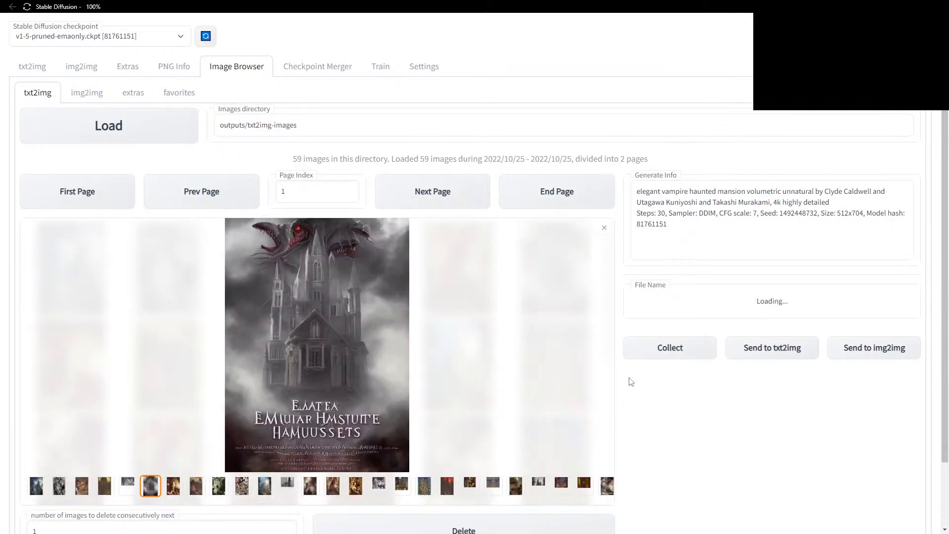
click(605, 228)
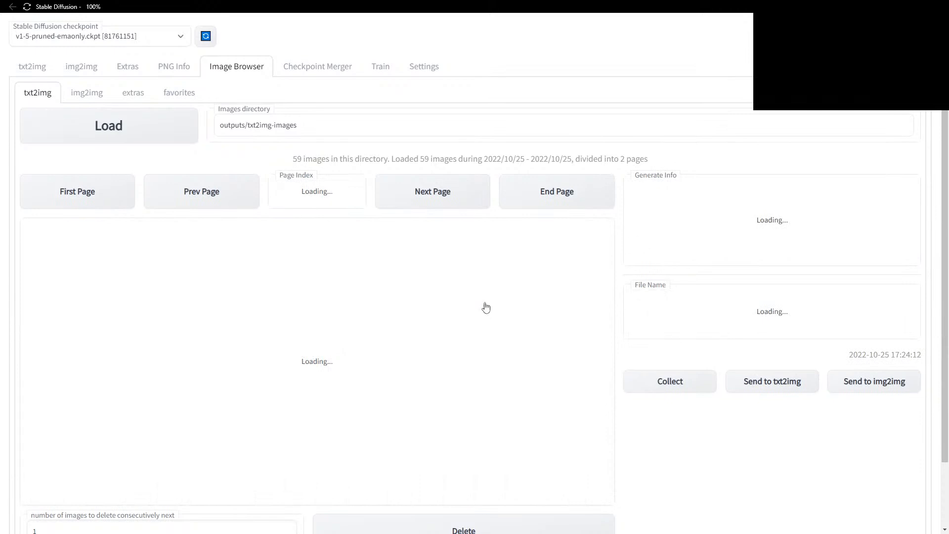
click(79, 356)
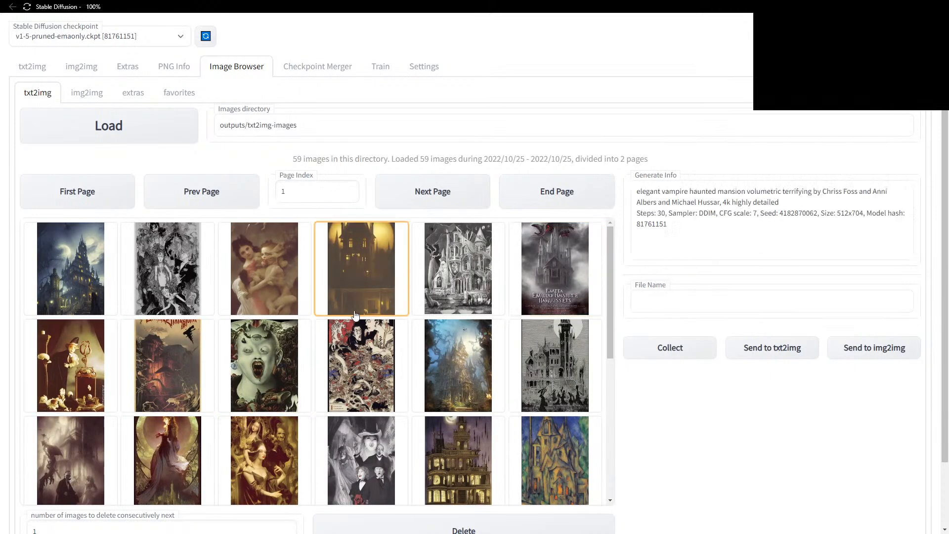
click(258, 380)
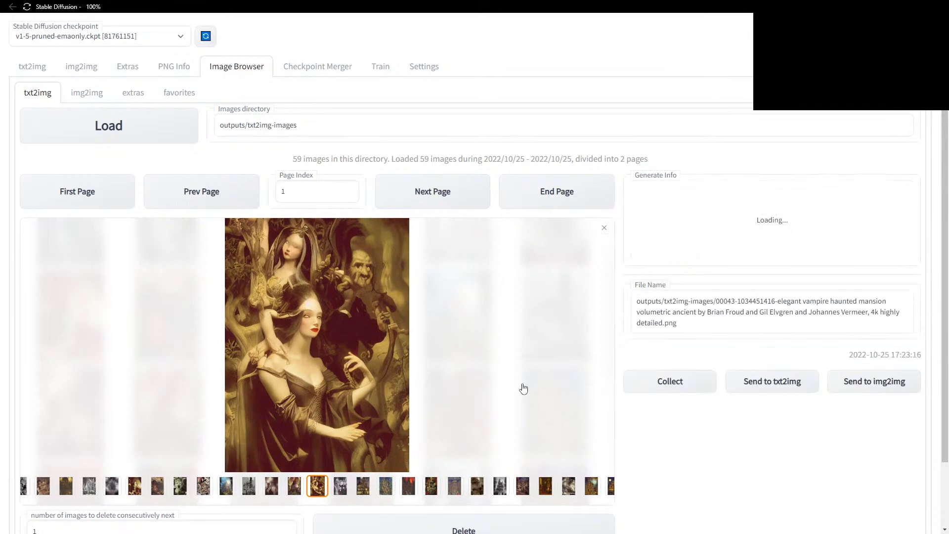
Generate a 'terrifying' gothic castle poster image on txt2img.
click(772, 381)
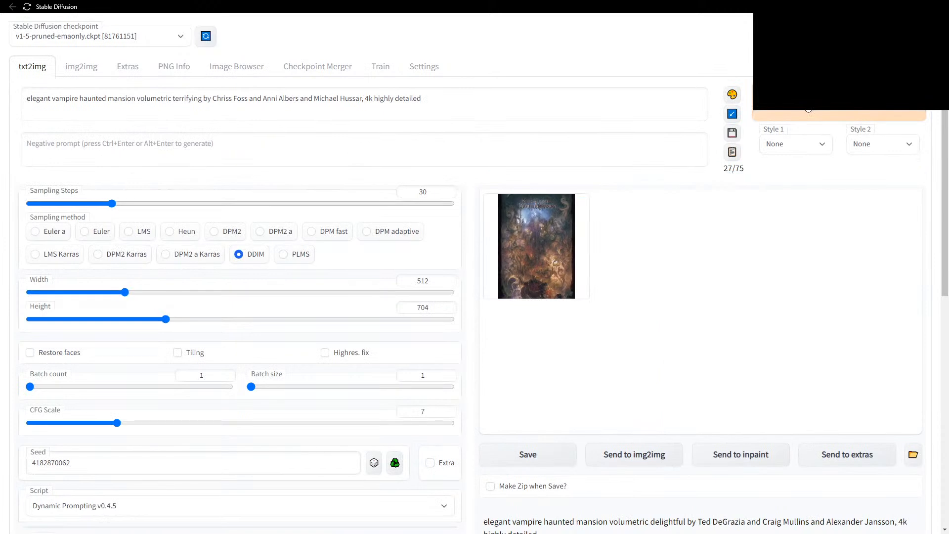
click(791, 115)
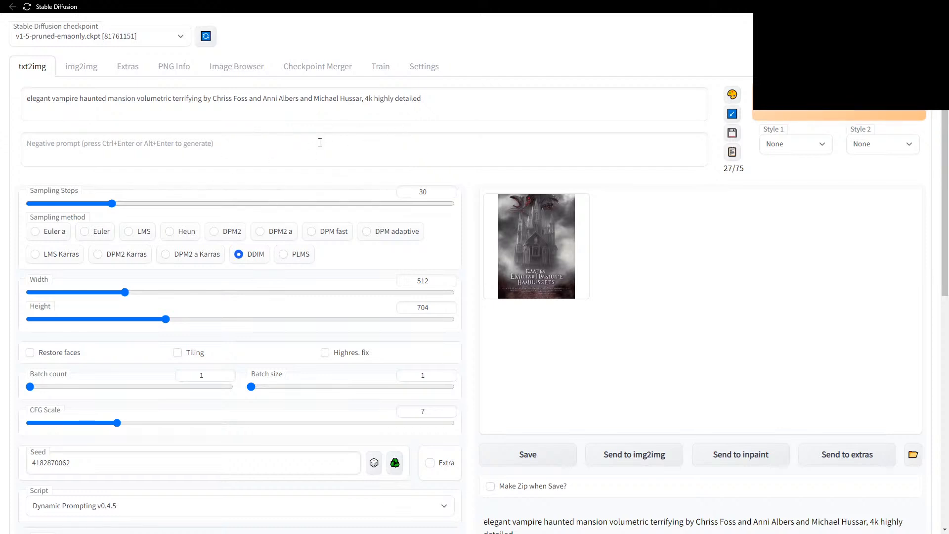
click(488, 267)
click(225, 70)
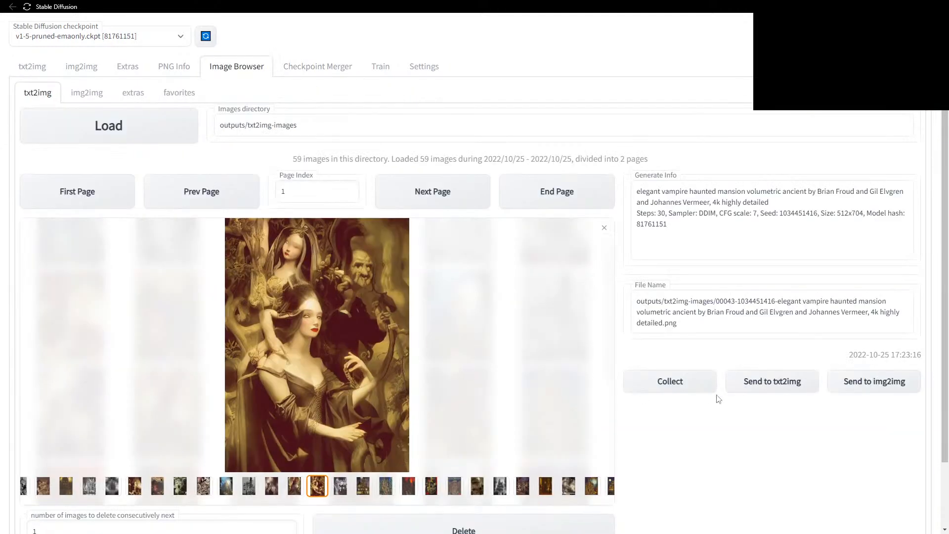
click(755, 385)
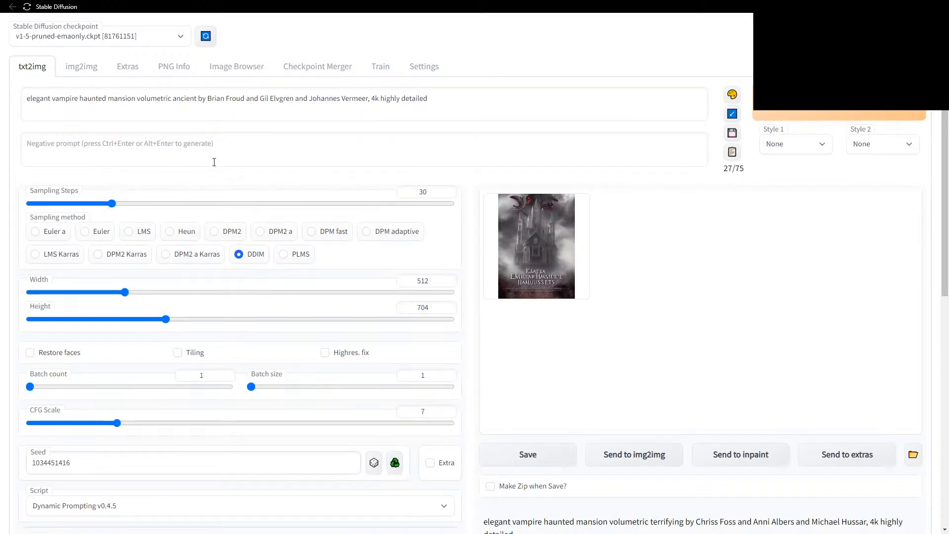
click(90, 142)
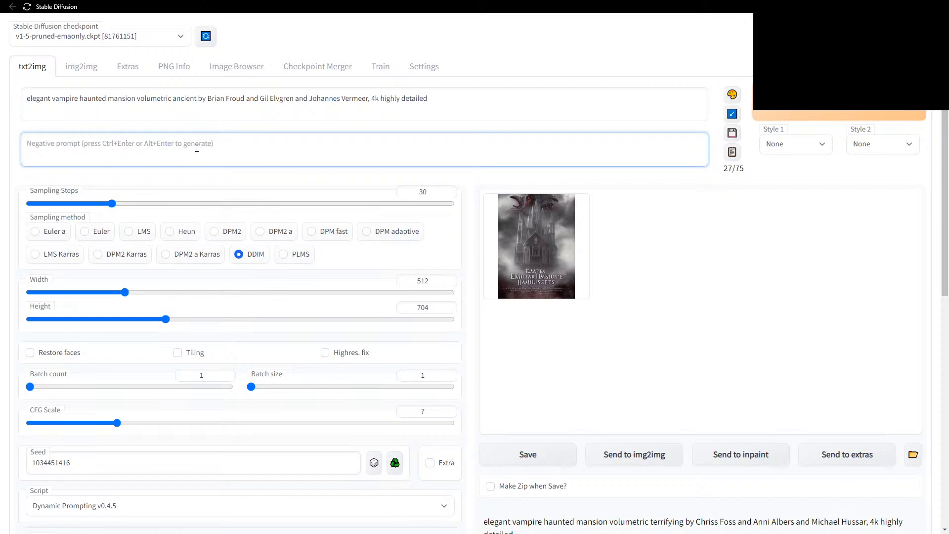
Switch to JupyterLab showing ui-config.json's txt2img defaults (20 steps, Euler a, 512×512).
scroll(197, 143, down, 2)
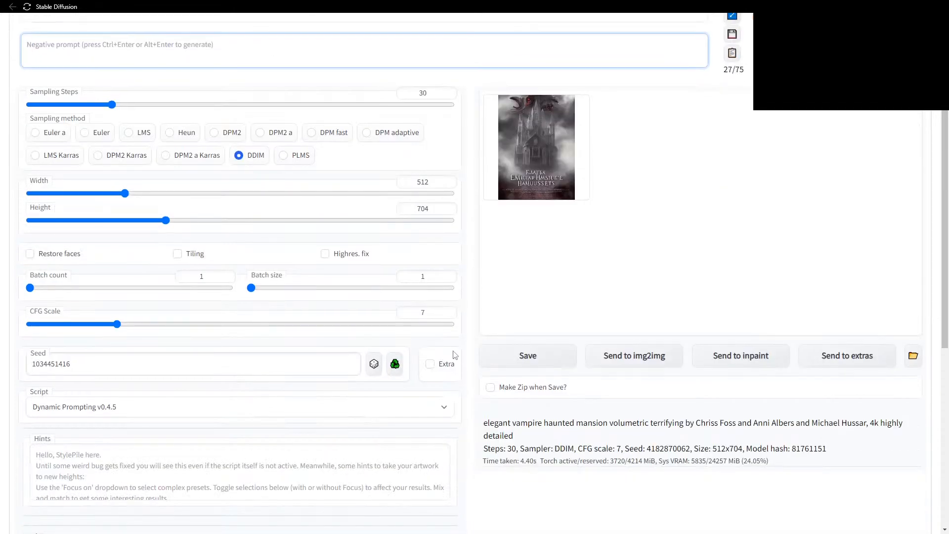
key(alt+Tab)
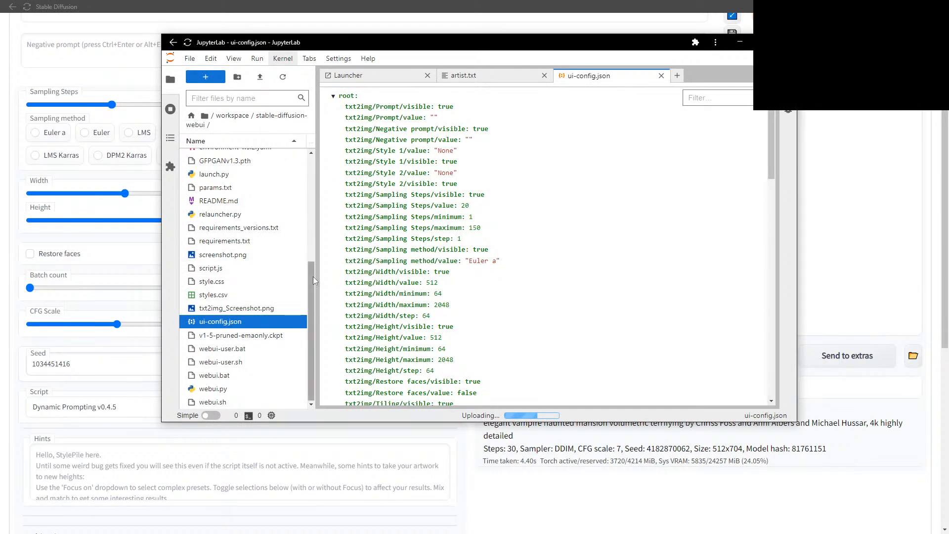
Browse the scripts and extensions folders of stable-diffusion-webui, then return to Stable Diffusion.
drag(313, 280, 303, 166)
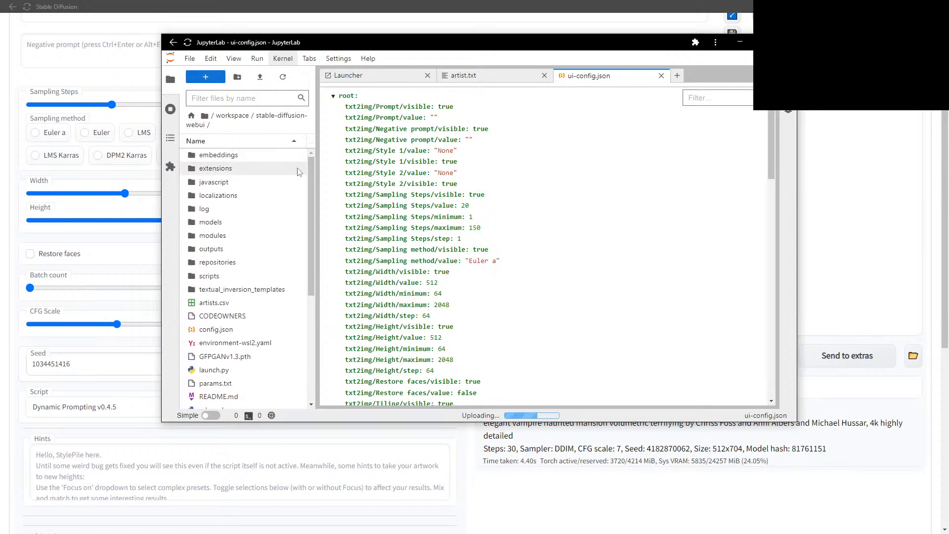
click(211, 277)
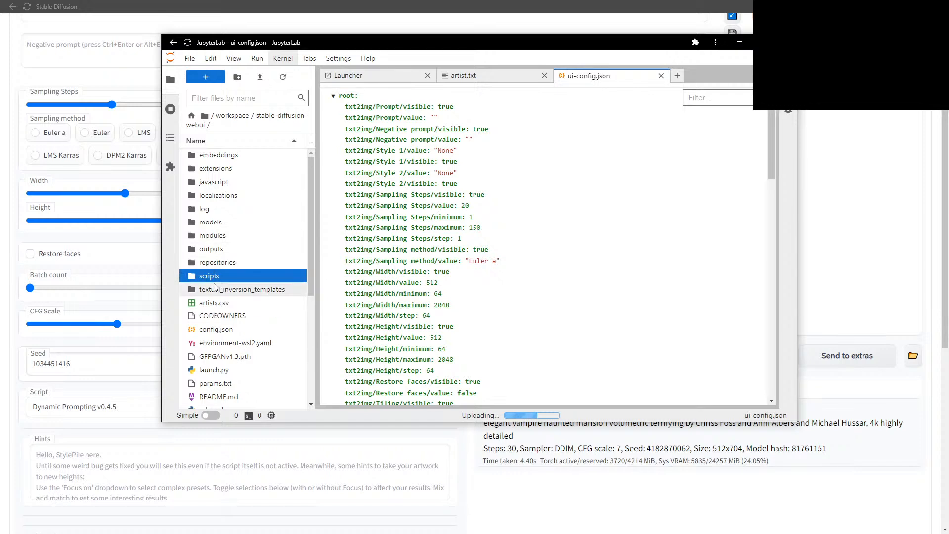
double_click(212, 276)
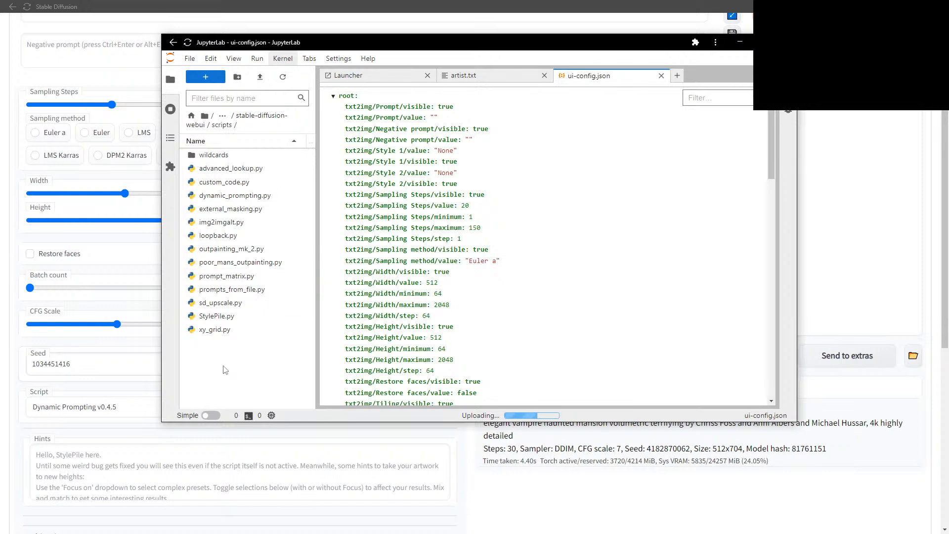
click(257, 119)
click(224, 171)
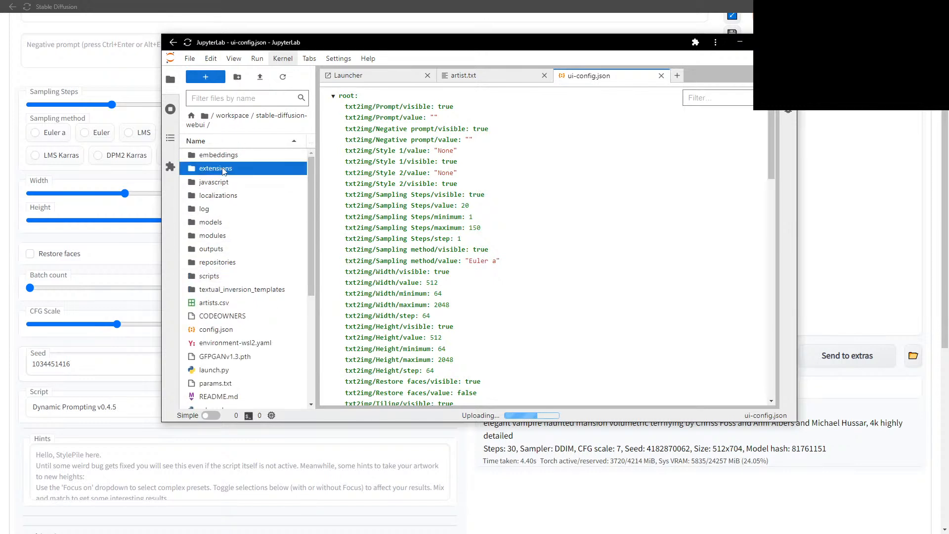
double_click(224, 171)
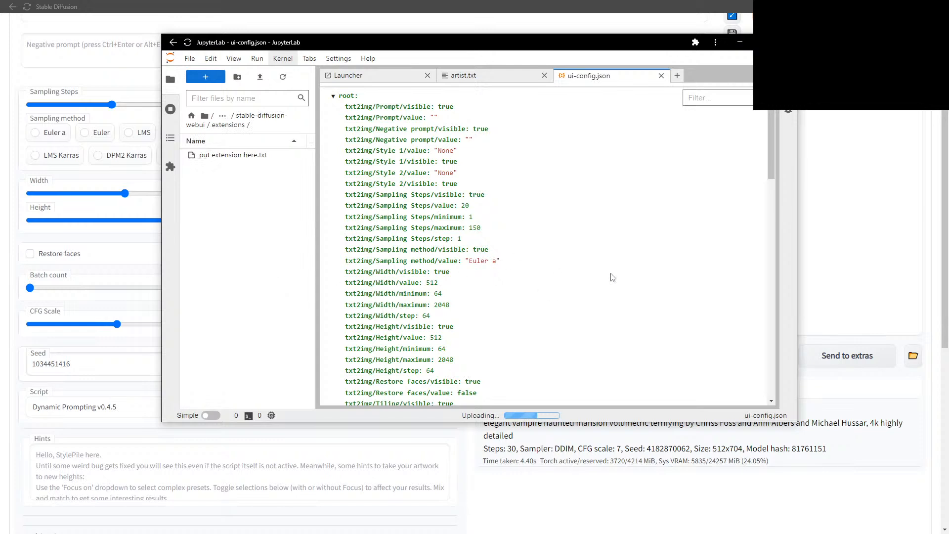
click(831, 187)
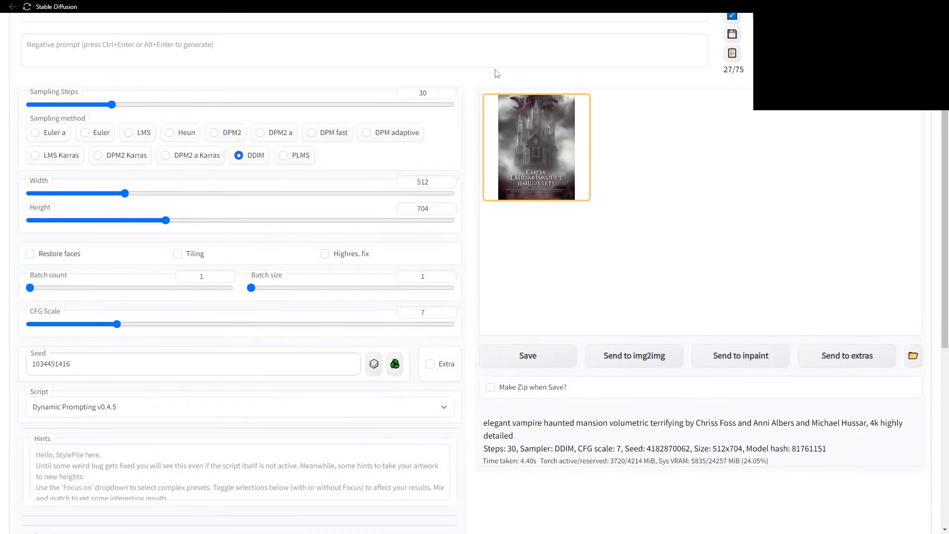
Close the Google Sheets artist reference window, confirming Leave.
scroll(446, 240, up, 2)
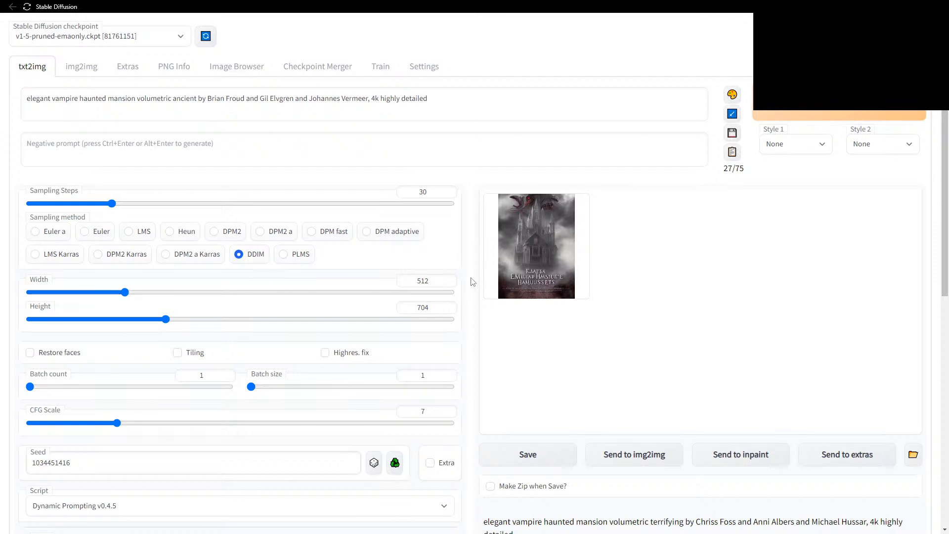
scroll(473, 282, down, 5)
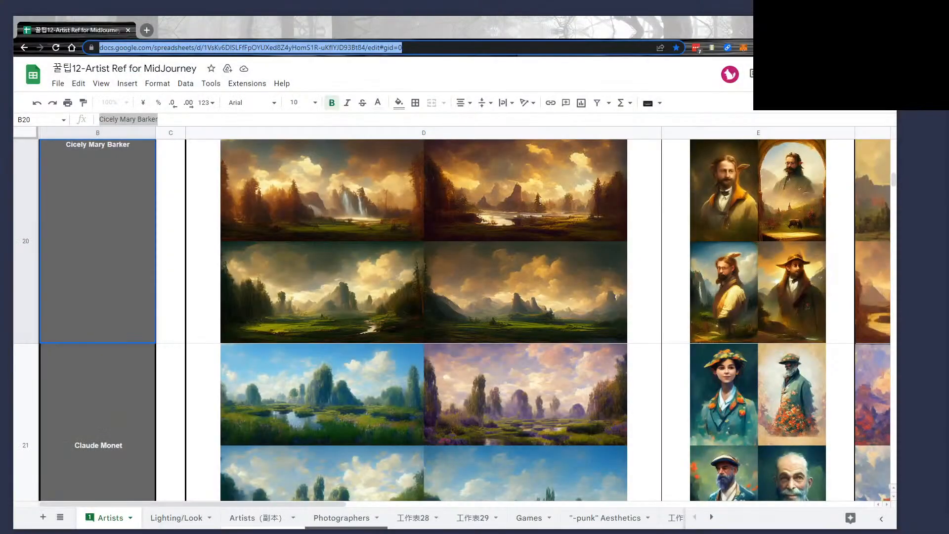
key(alt+Tab)
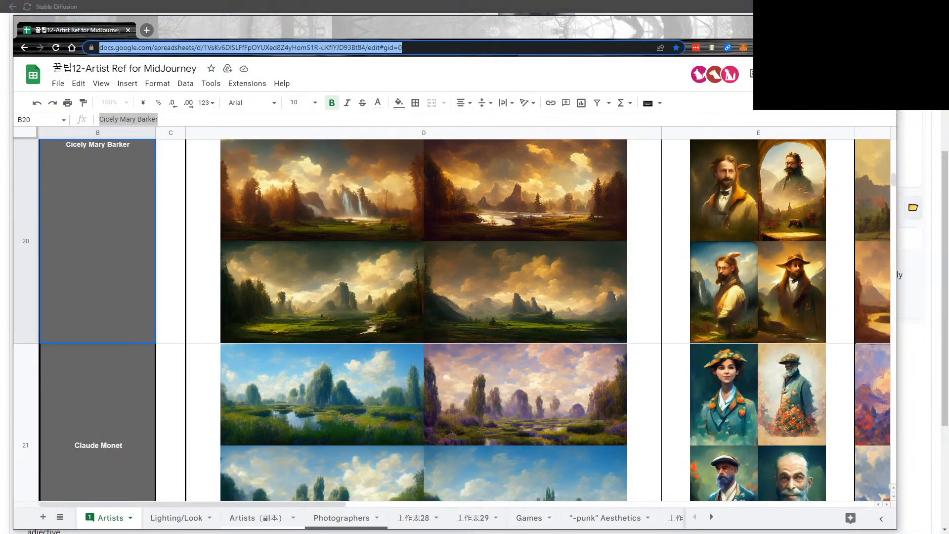
key(ctrl+w)
click(509, 105)
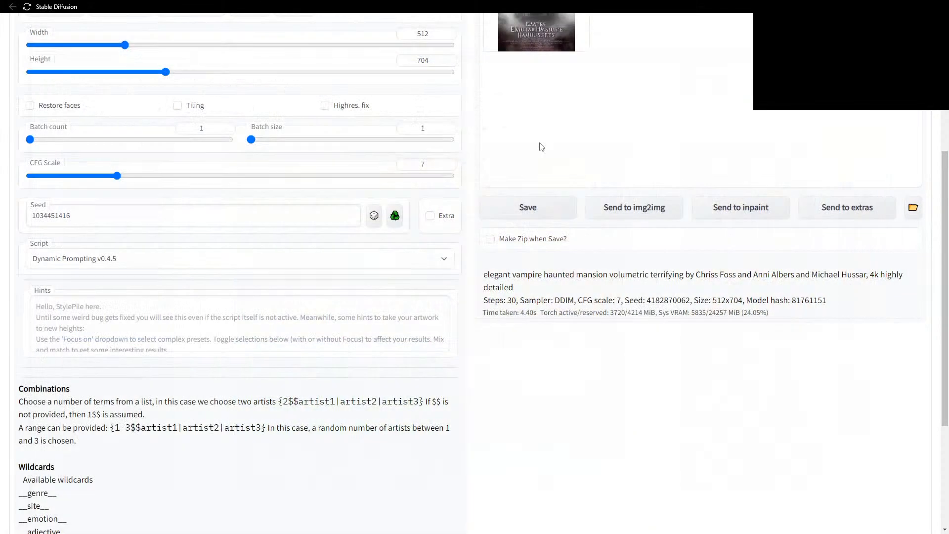
scroll(593, 255, up, 5)
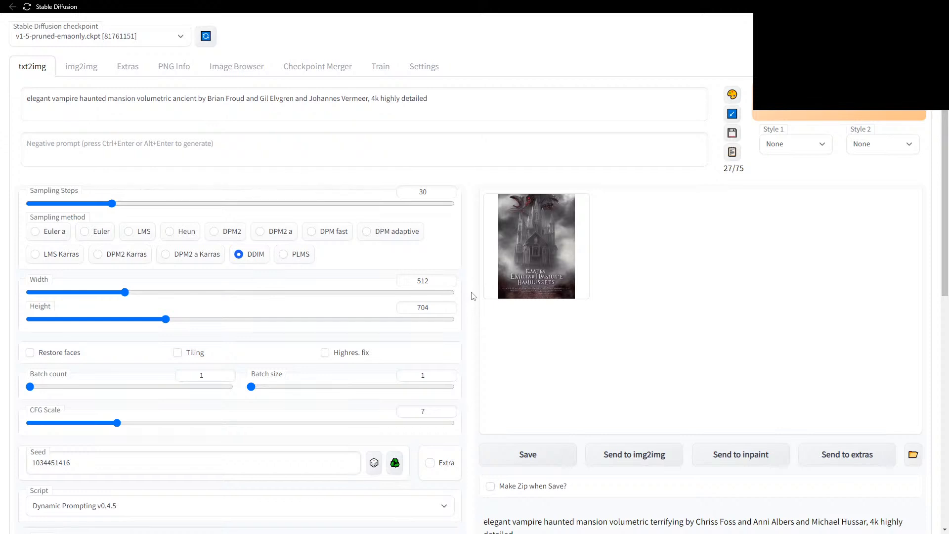
scroll(472, 296, down, 1)
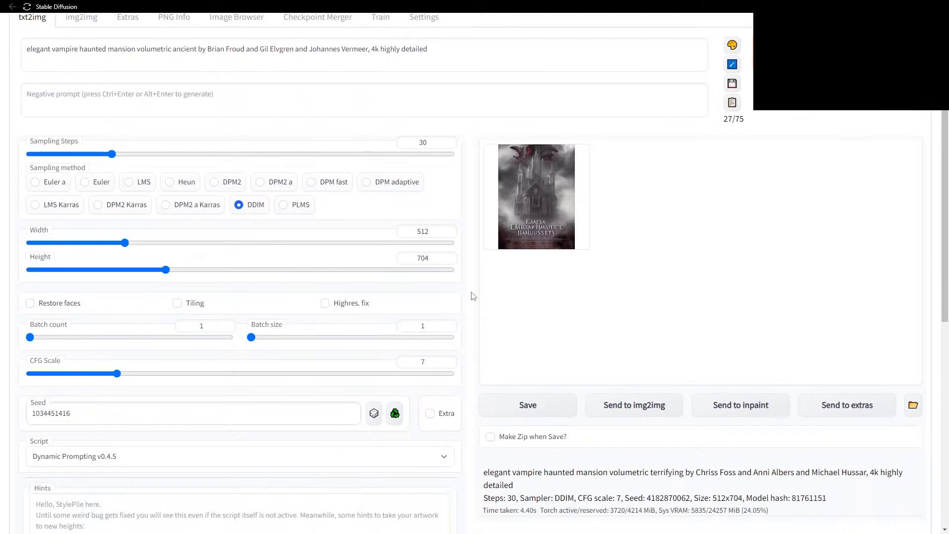
scroll(472, 297, down, 1)
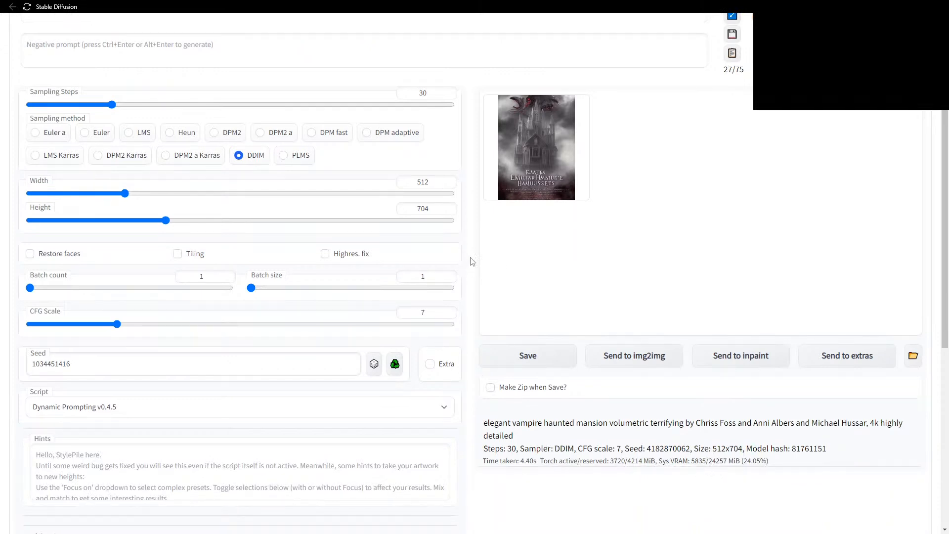
scroll(470, 260, up, 2)
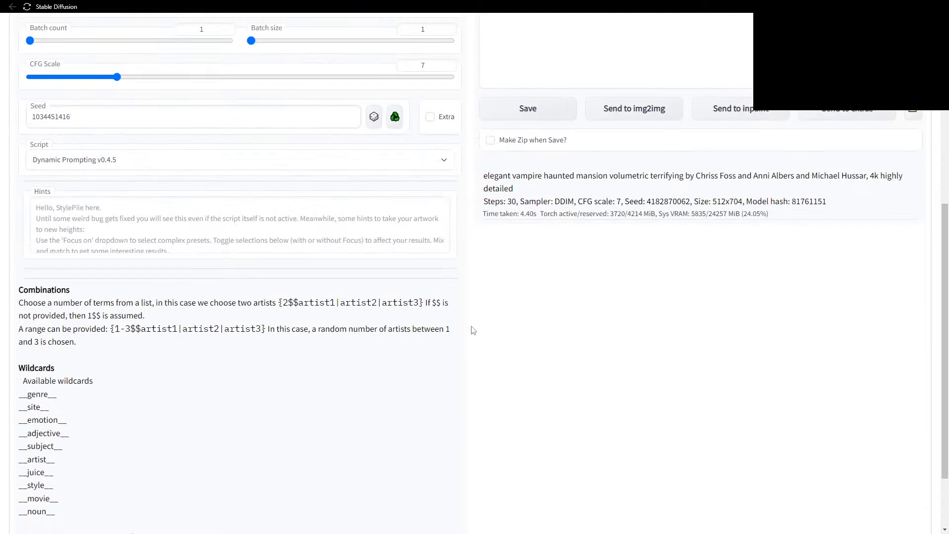
click(785, 118)
scroll(370, 274, down, 6)
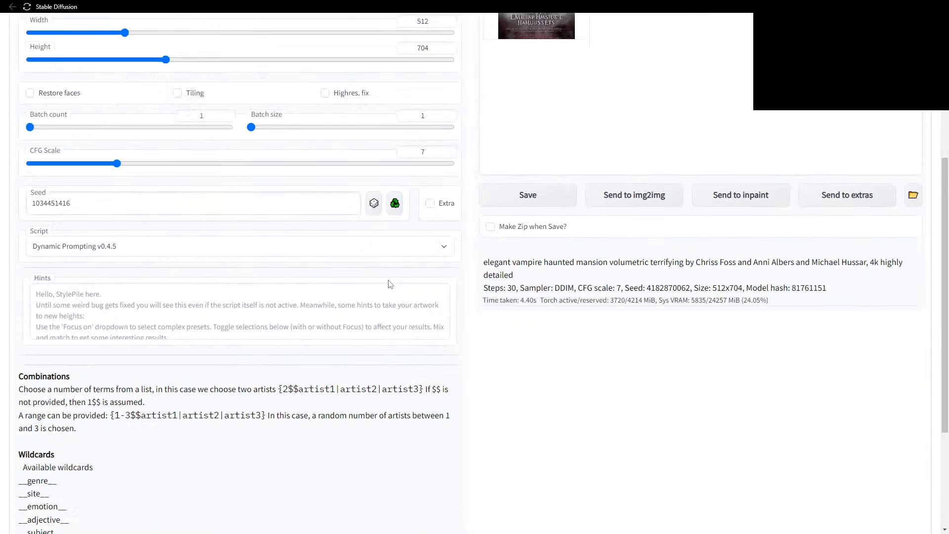
scroll(465, 241, up, 6)
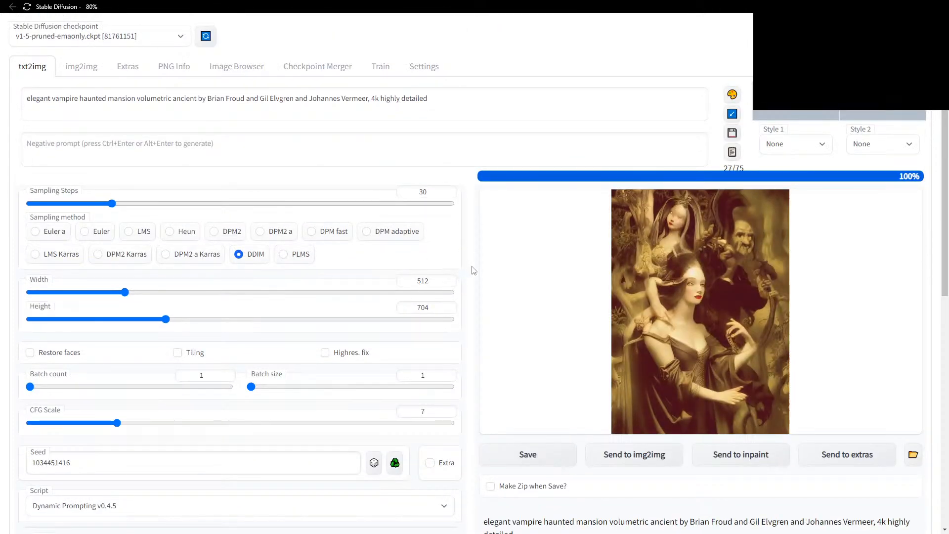
scroll(467, 247, down, 4)
scroll(532, 214, down, 2)
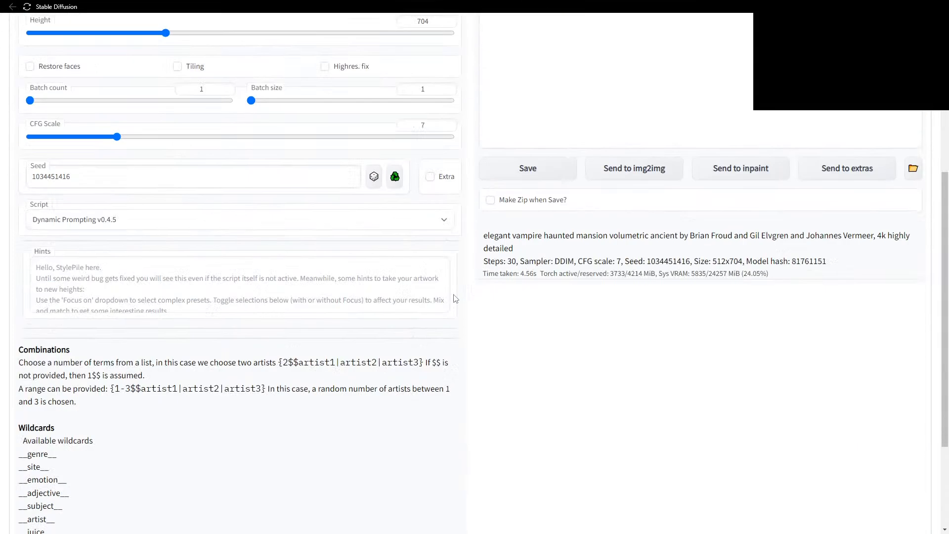
Set the seed to -1 and Script to None, then generate.
click(374, 166)
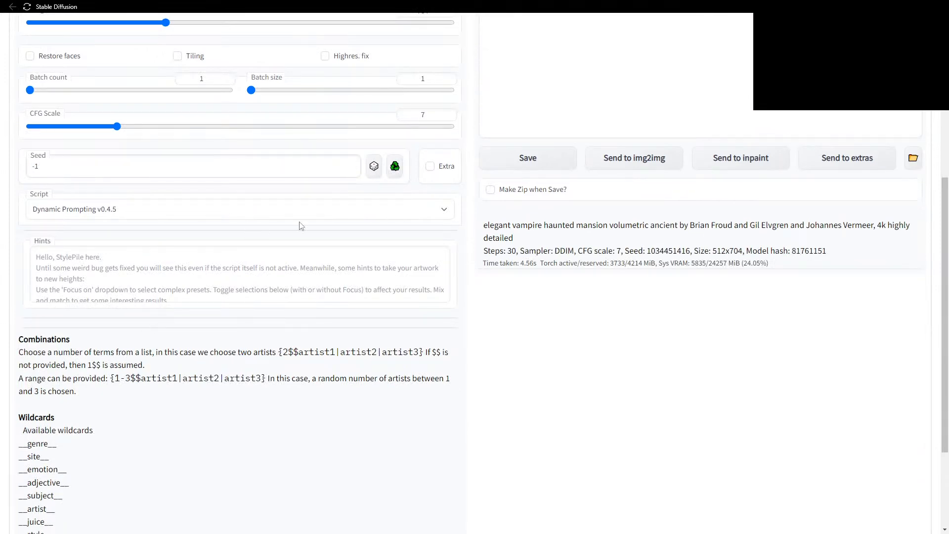
click(393, 214)
click(321, 225)
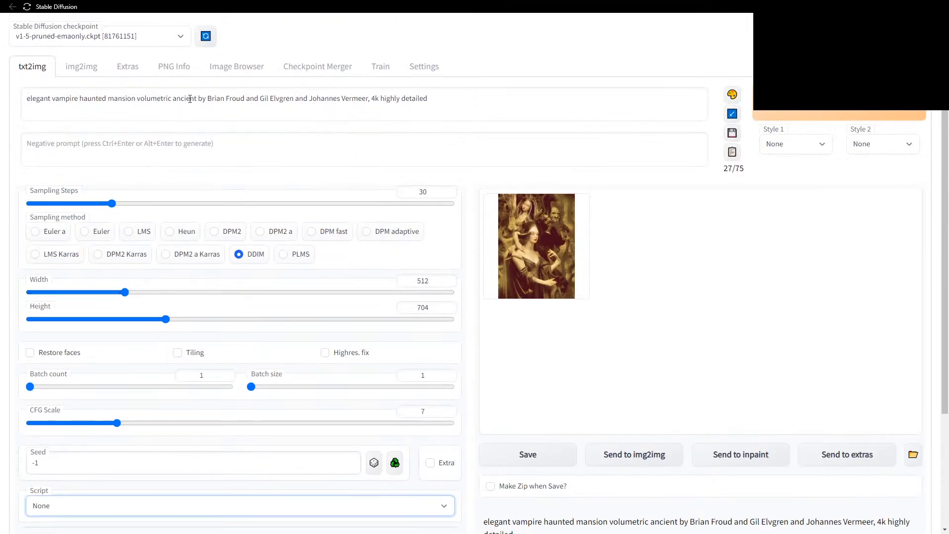
click(790, 114)
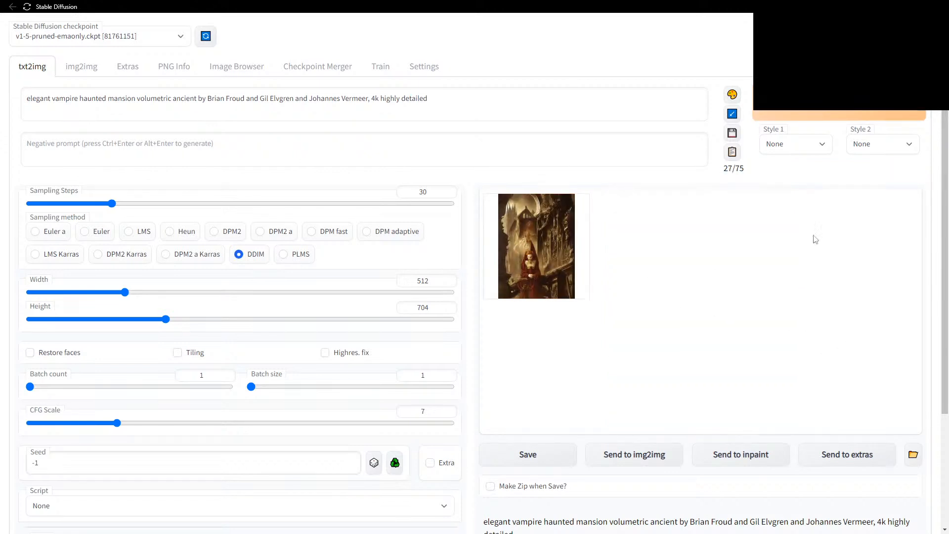
Generate two more images from the same prompt with a random seed.
right_click(802, 112)
click(830, 120)
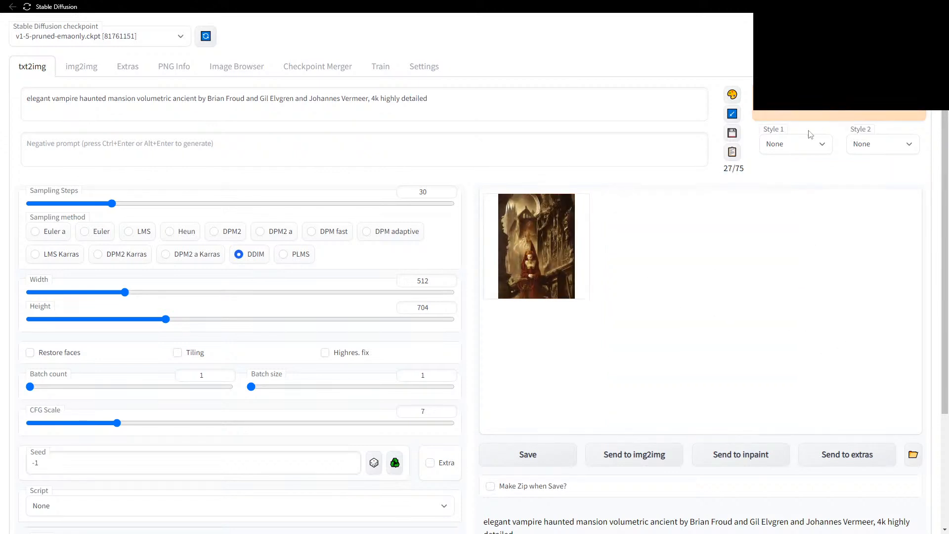
click(828, 122)
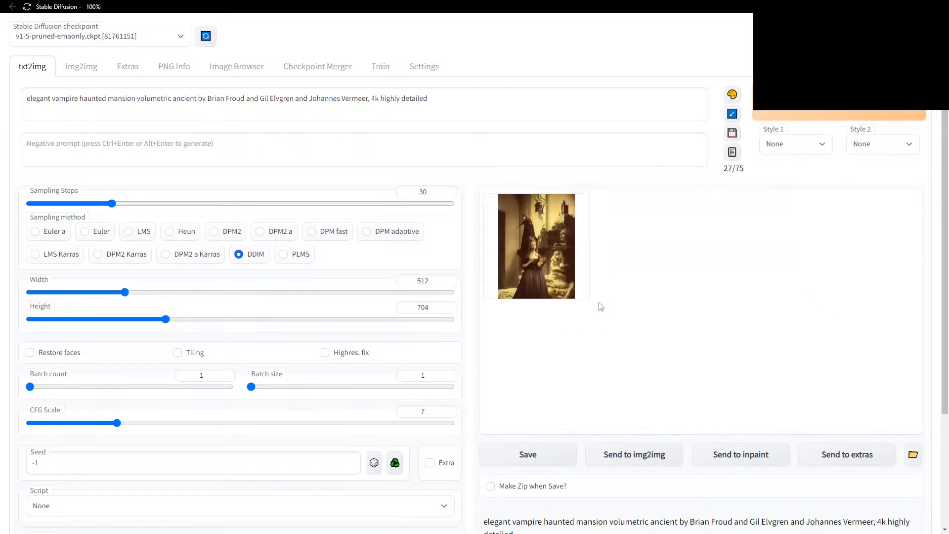
key(ctrl+Return)
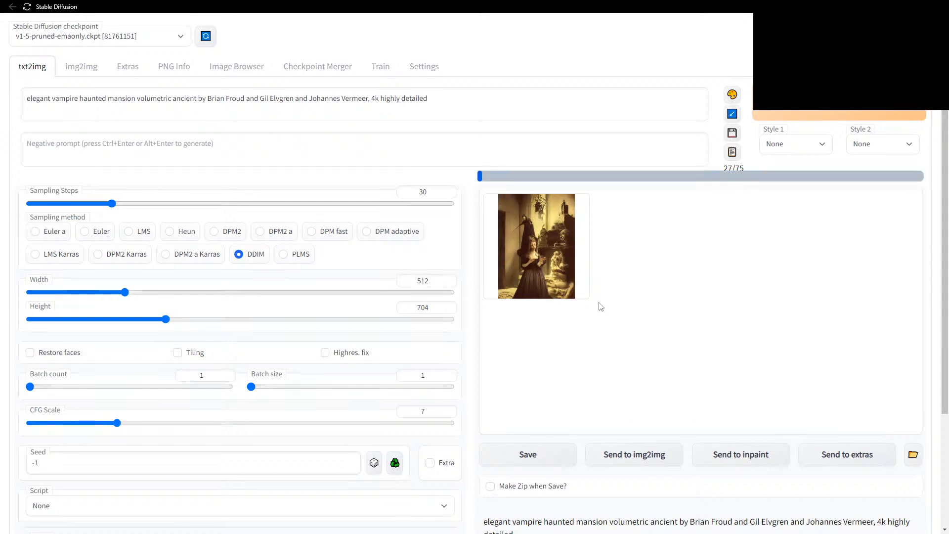
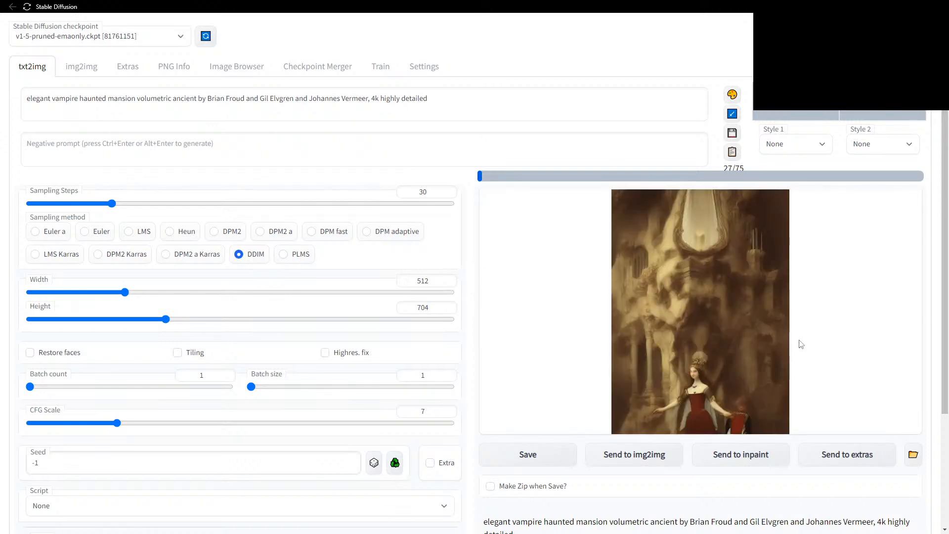
Switch to the Image Browser to view the 59 saved txt2img images.
click(228, 68)
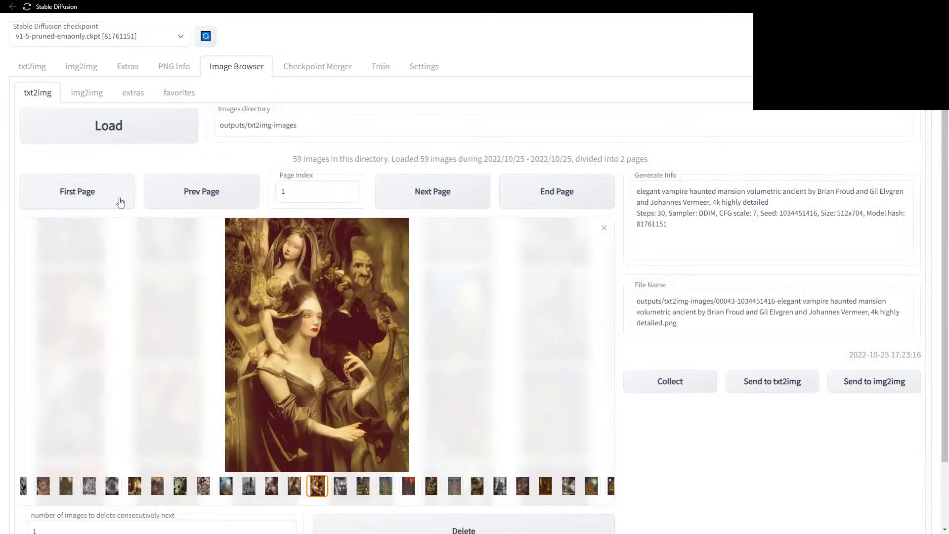
Reload the txt2img gallery to 71 images and enlarge the red-cloaked vampire image 00063.
click(120, 132)
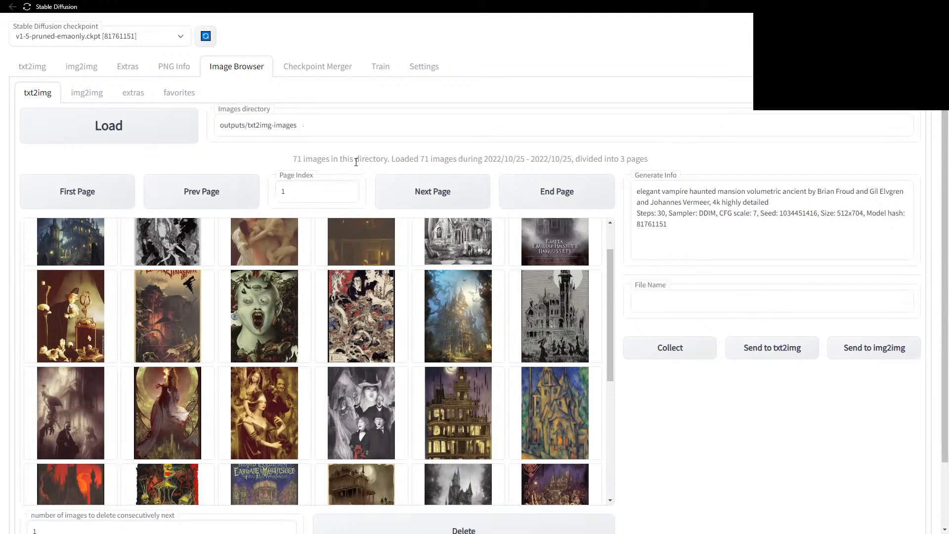
scroll(299, 319, up, 1)
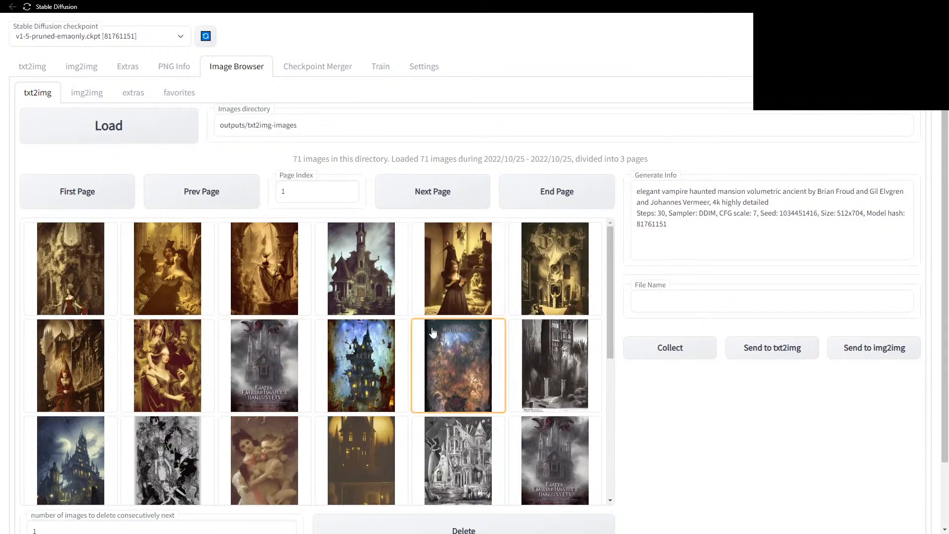
click(70, 362)
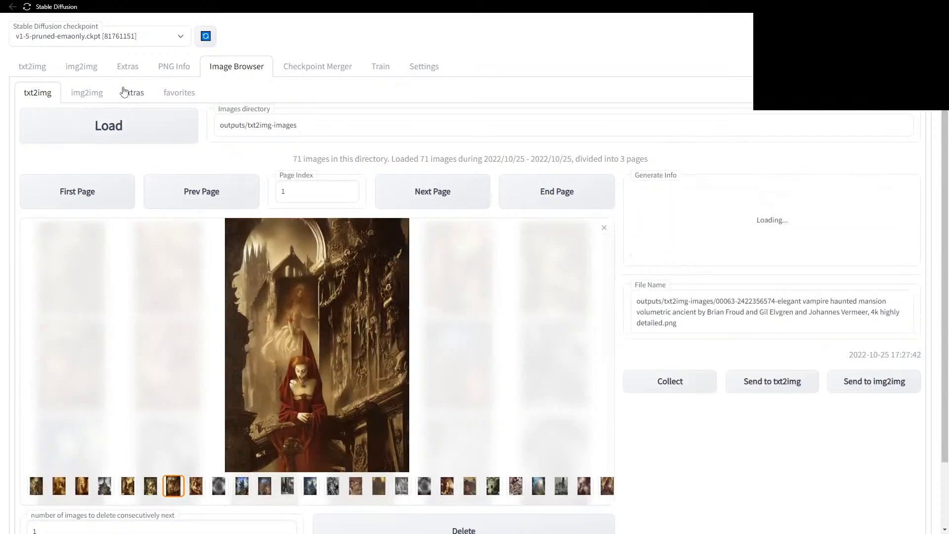
click(180, 95)
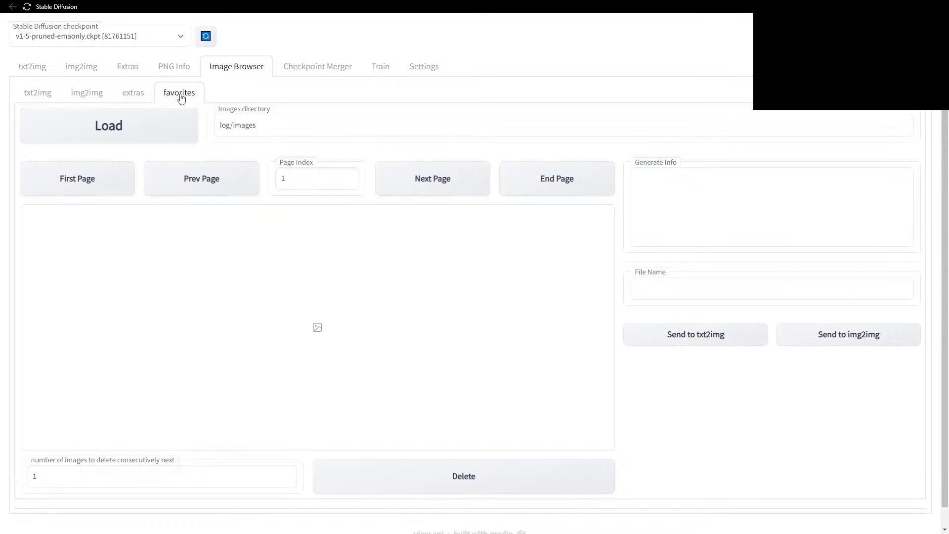
click(34, 96)
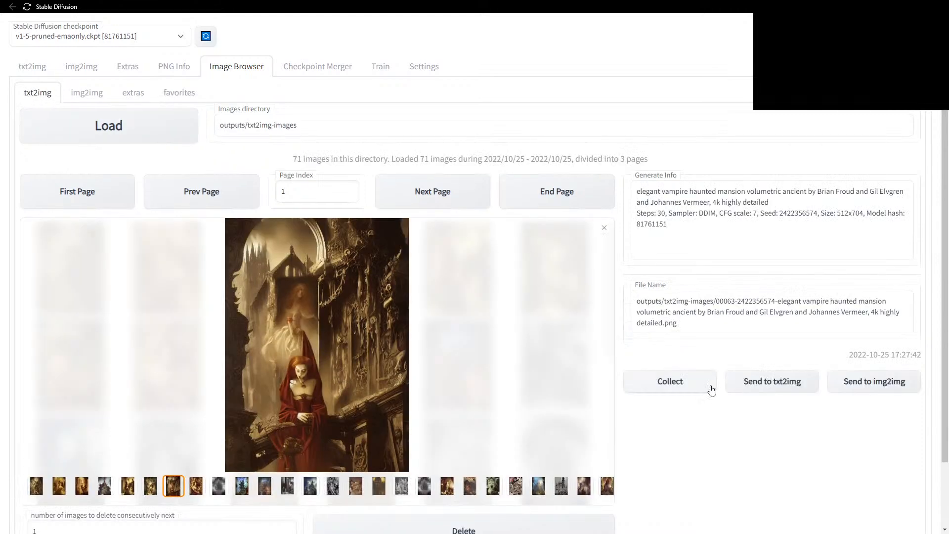
Load the favorites collection's 3 saved images, then bring JupyterLab to the front.
click(179, 93)
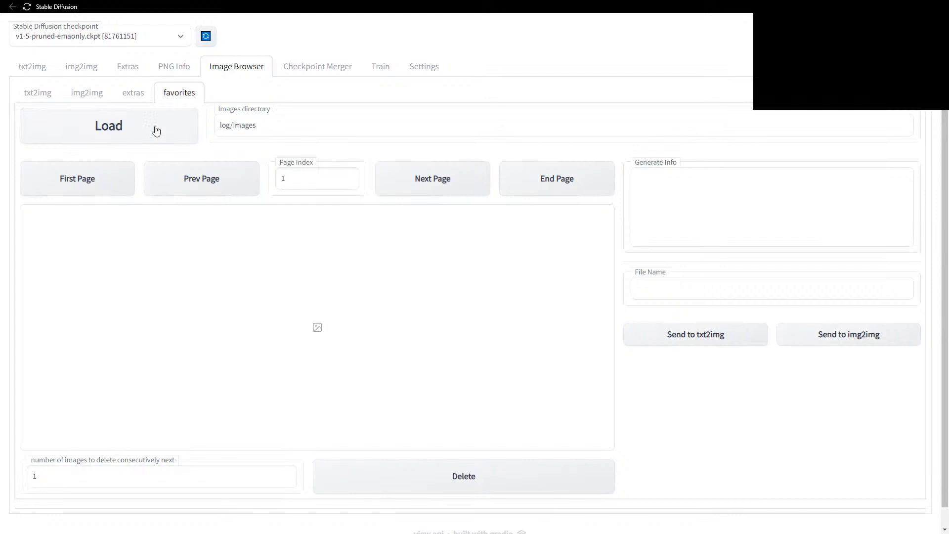
click(157, 130)
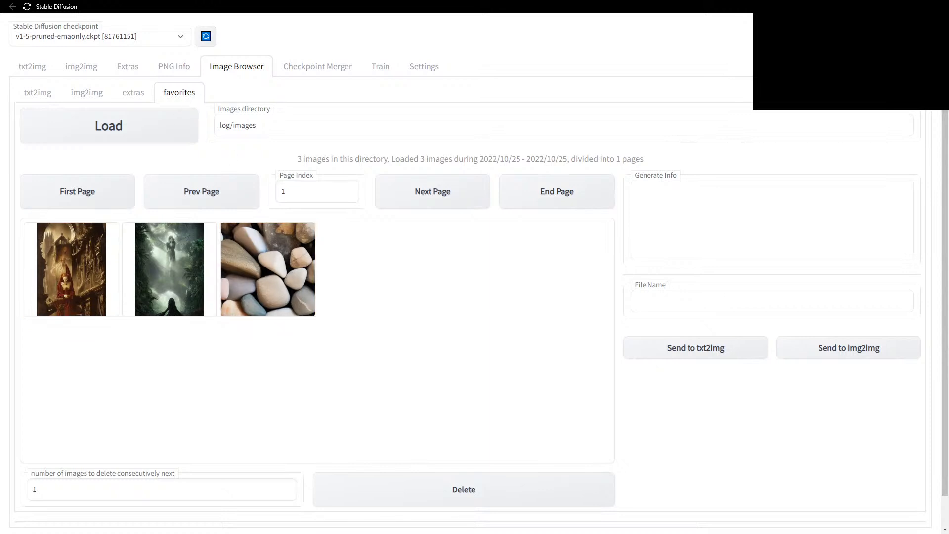
key(alt+Tab)
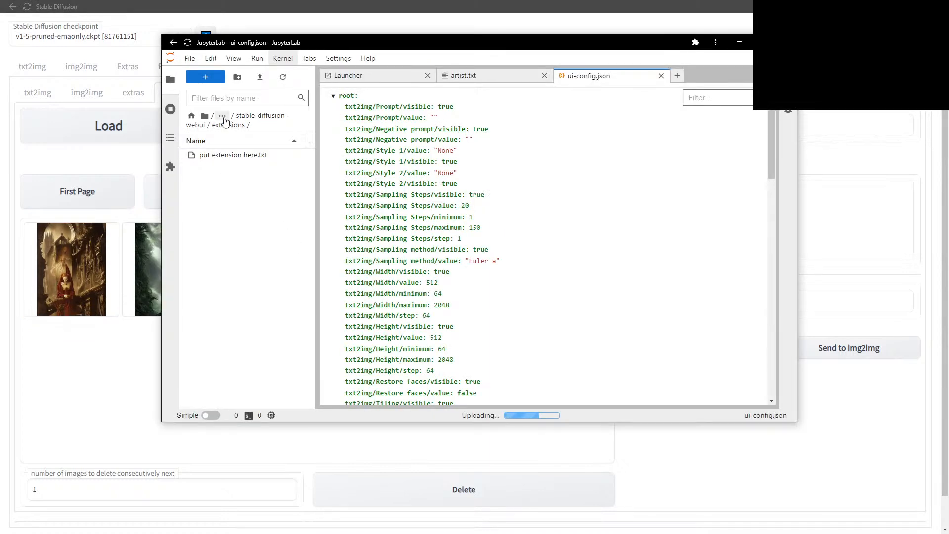
click(244, 121)
click(212, 250)
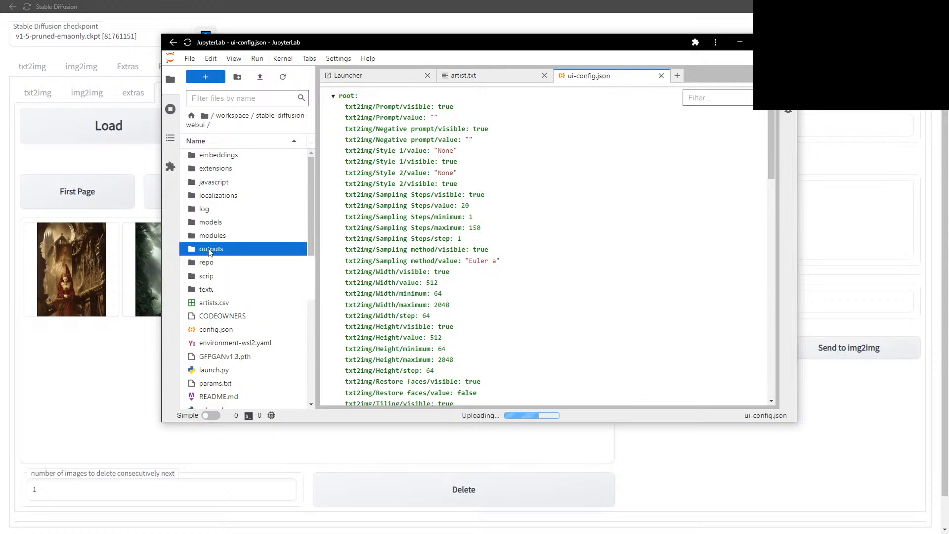
double_click(212, 250)
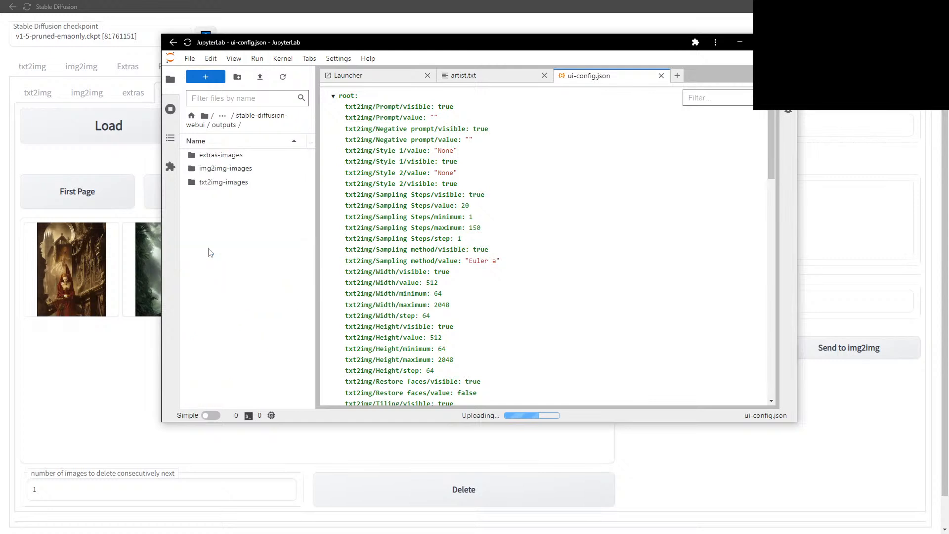
click(222, 183)
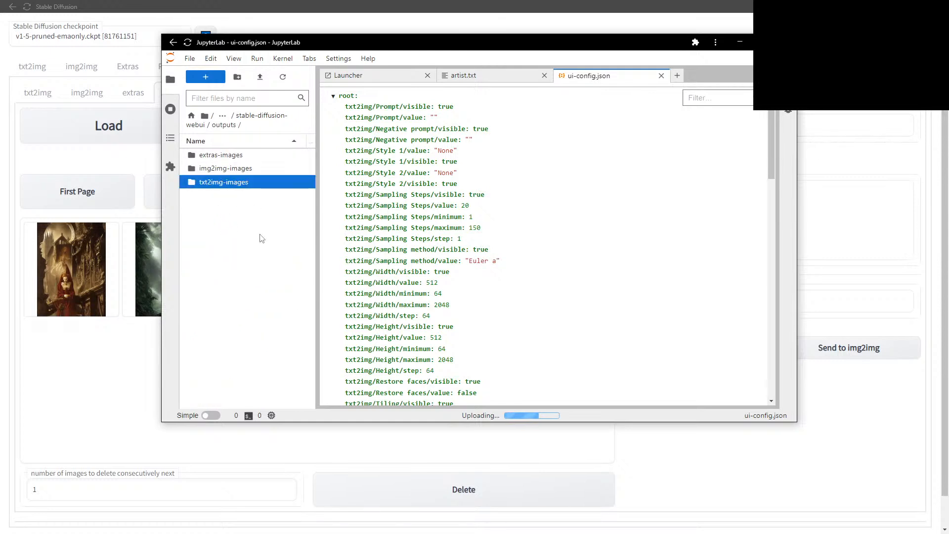
drag(311, 189, 310, 122)
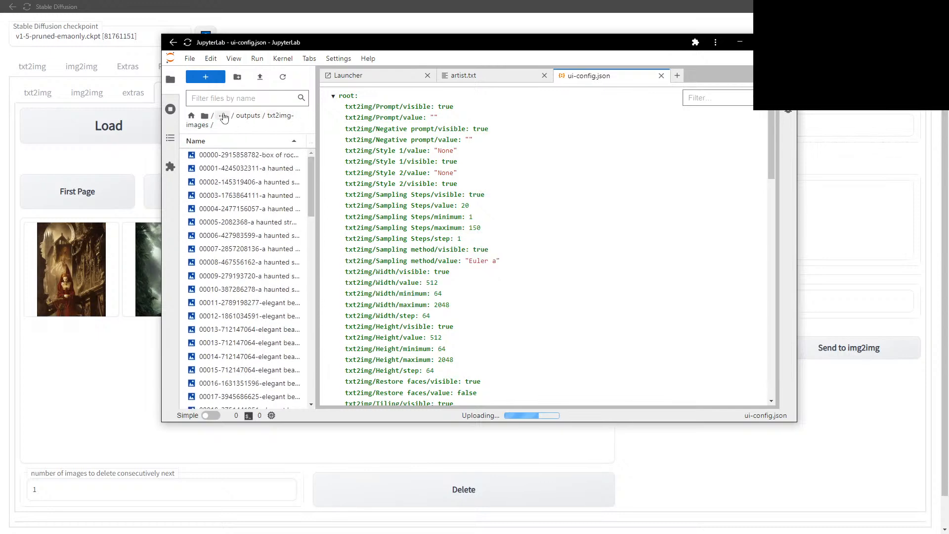
click(223, 117)
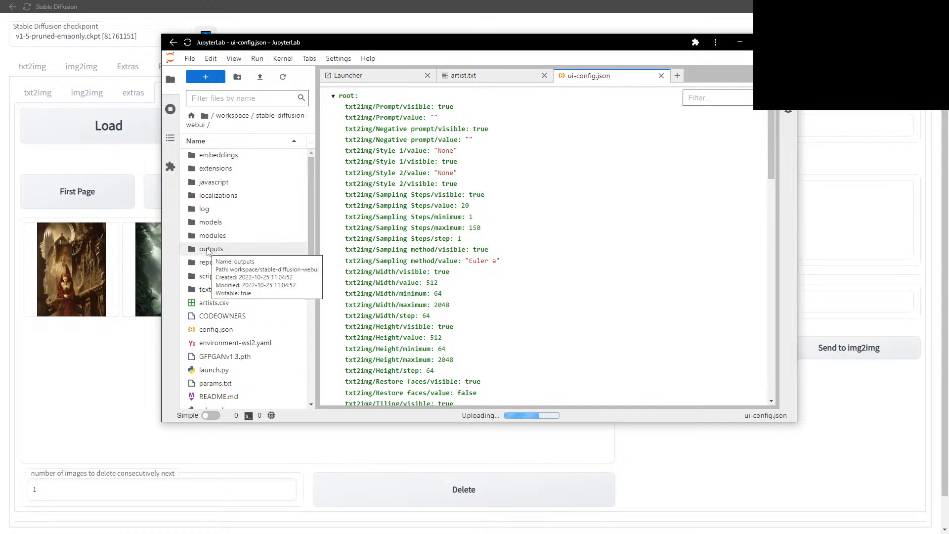
click(217, 266)
double_click(218, 267)
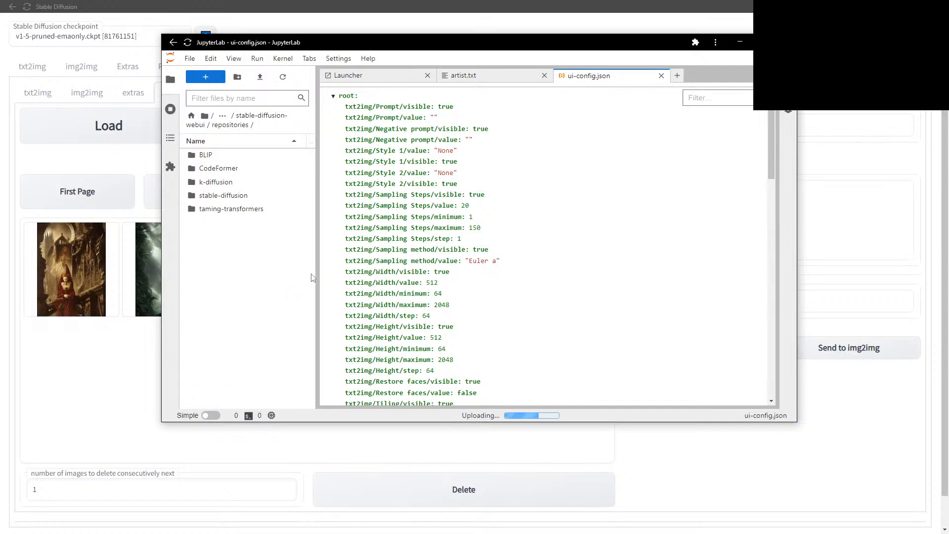
click(740, 43)
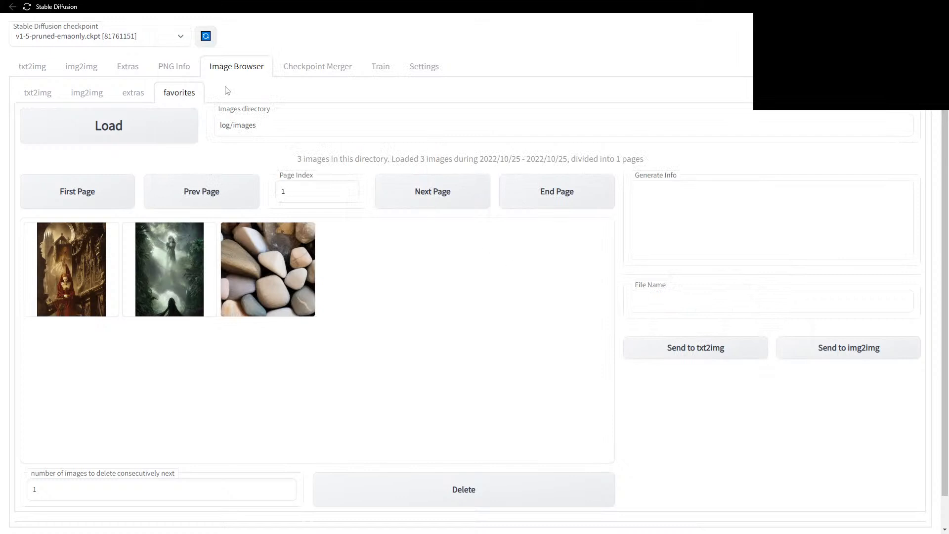
Return to txt2img and enlarge the finished 512×704 vampire mansion image of three women.
click(33, 66)
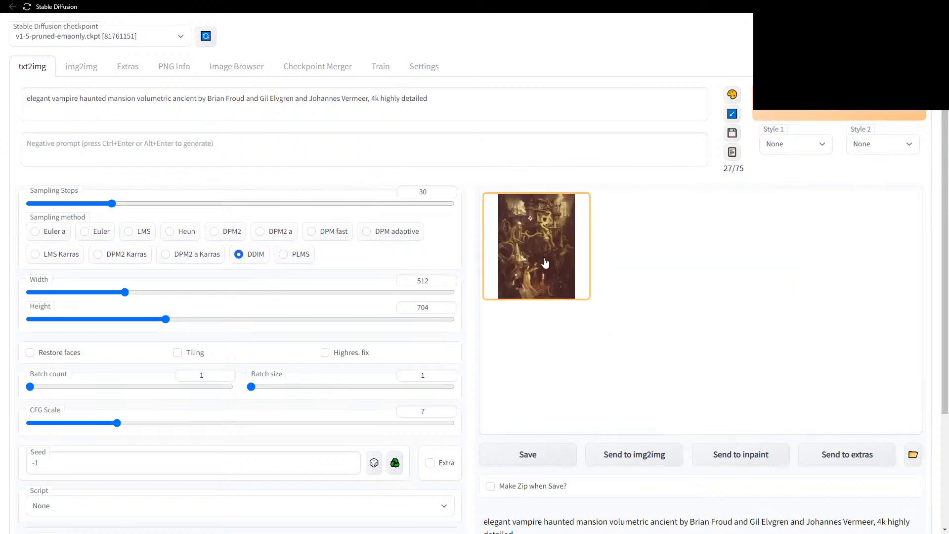
click(545, 263)
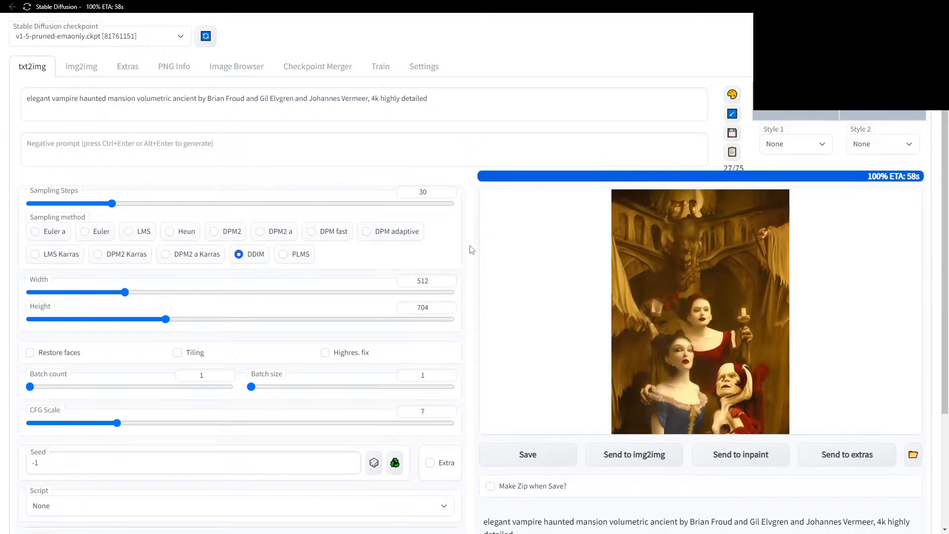
click(237, 72)
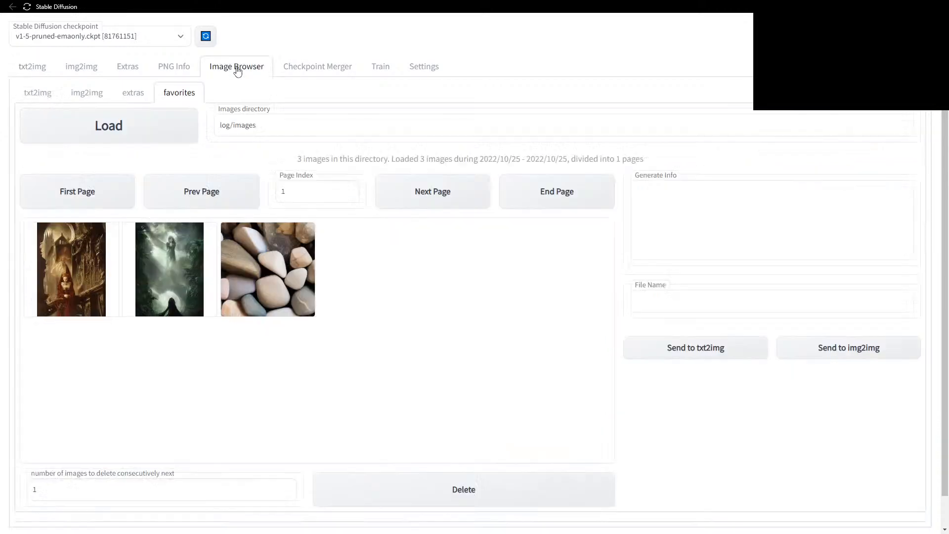
click(39, 95)
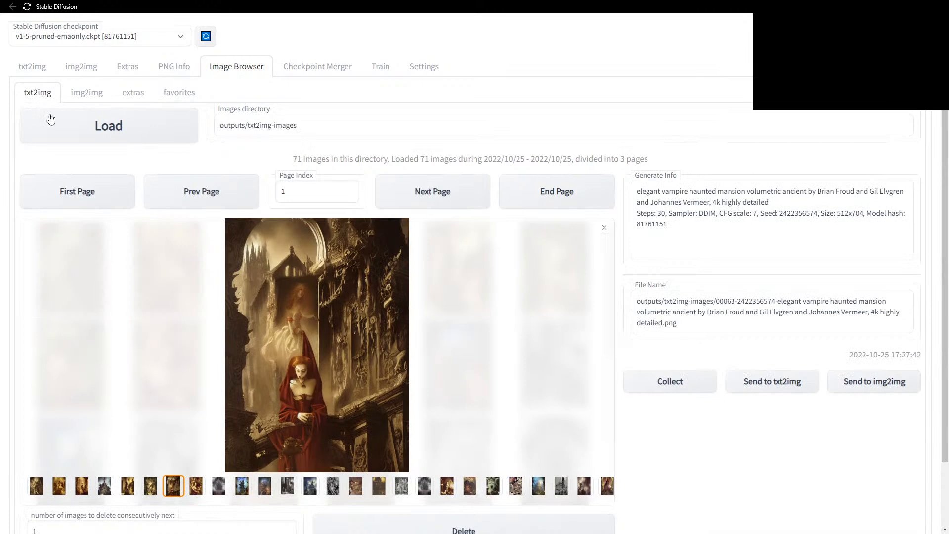
click(101, 126)
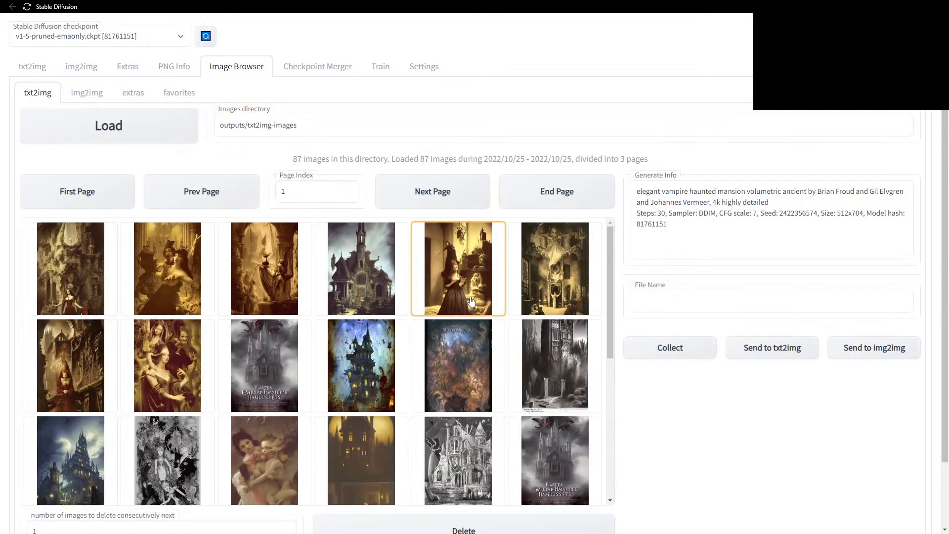
click(265, 270)
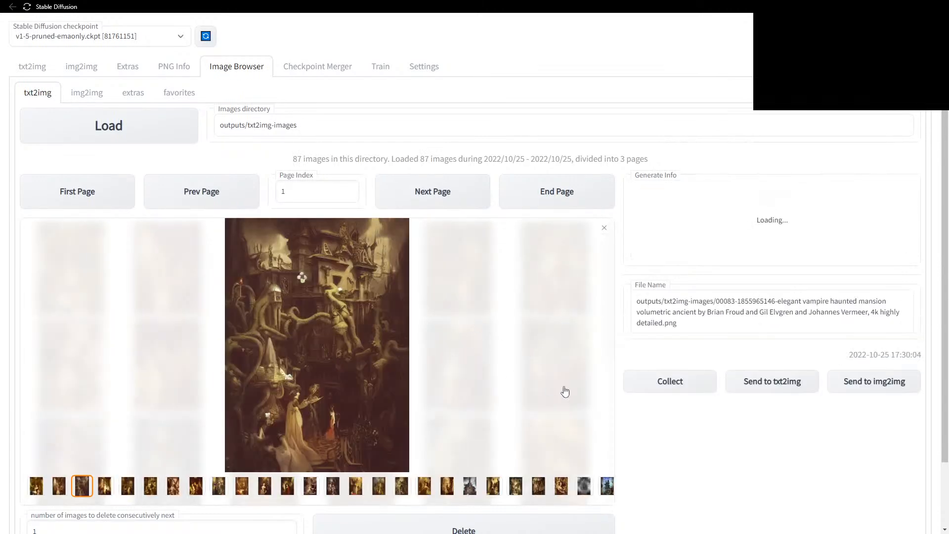
click(769, 385)
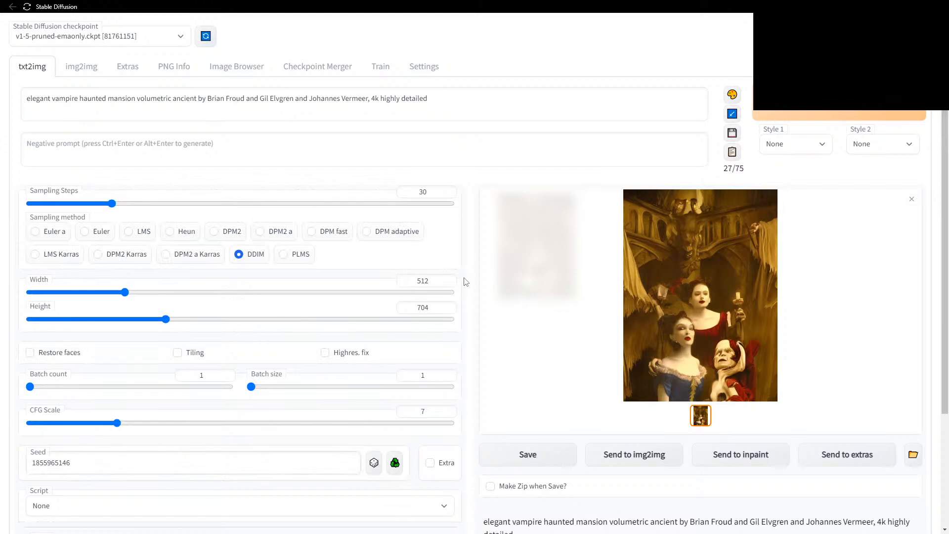
scroll(464, 281, down, 2)
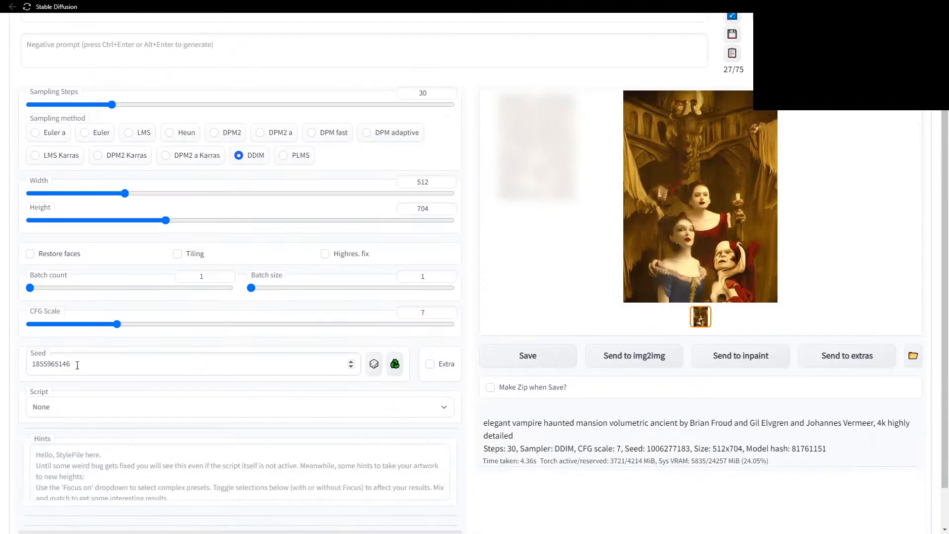
scroll(495, 275, up, 2)
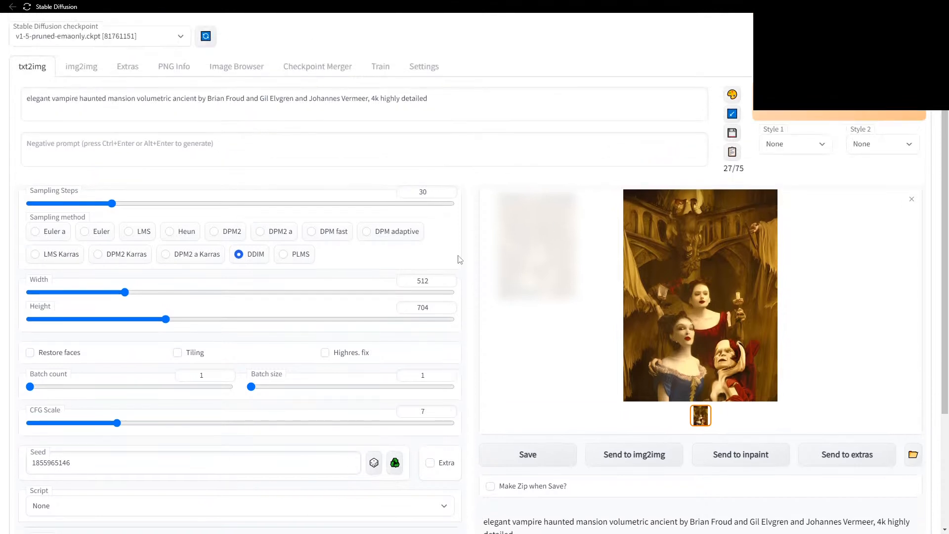
click(68, 99)
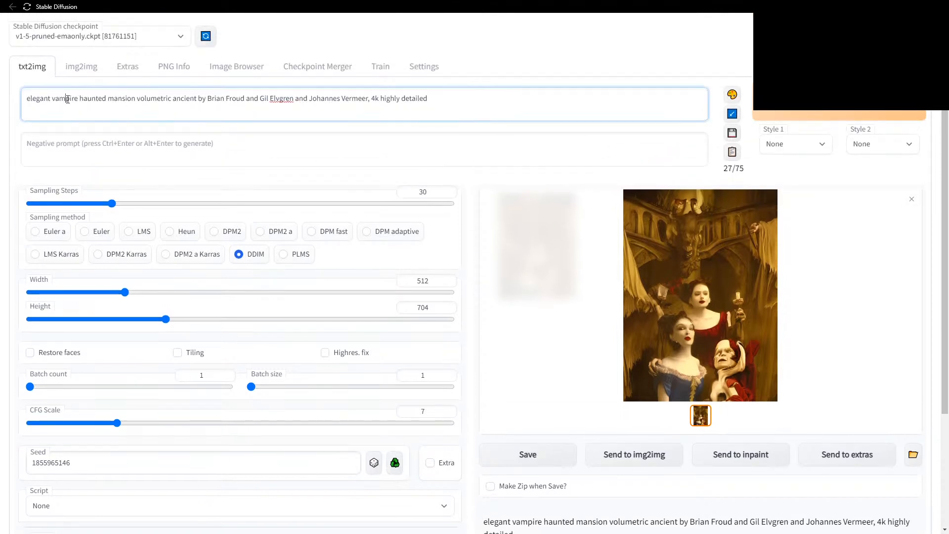
double_click(67, 99)
text(cthulhu)
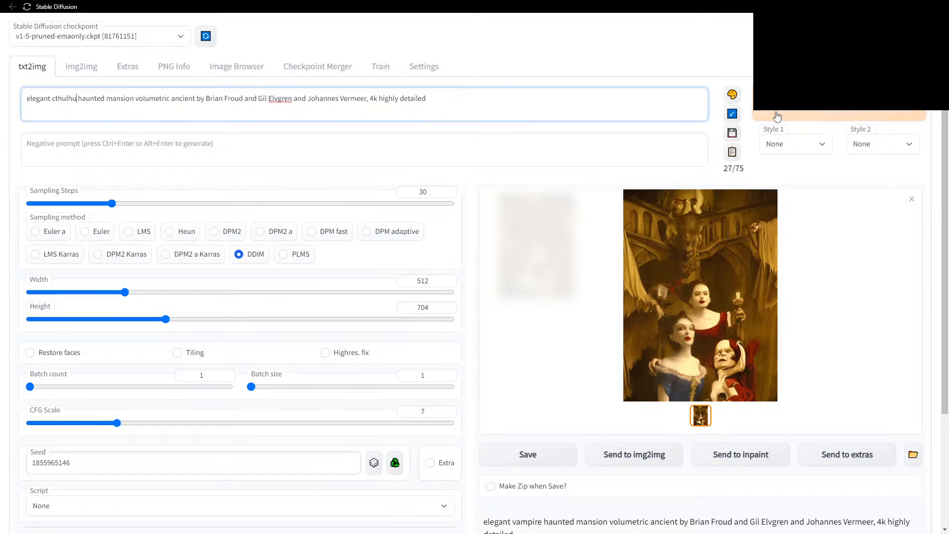
click(801, 113)
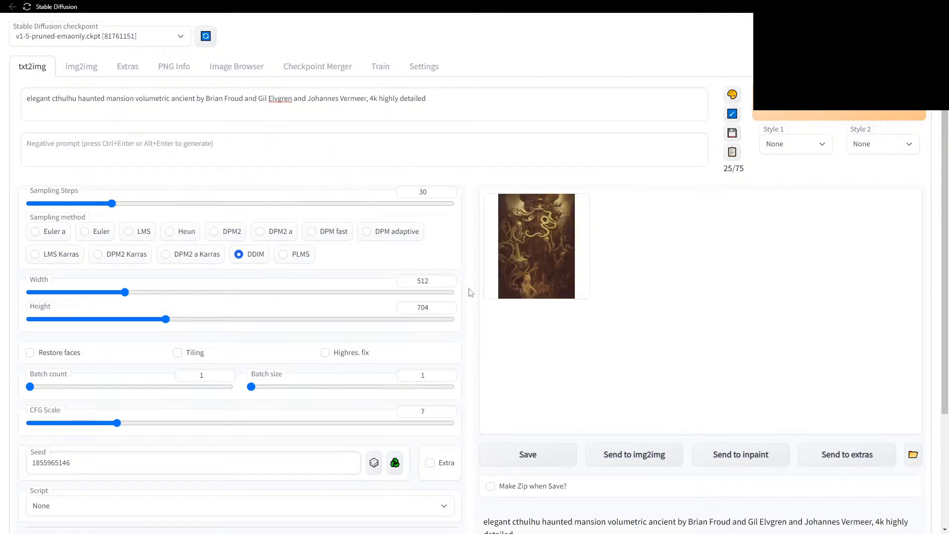
click(532, 256)
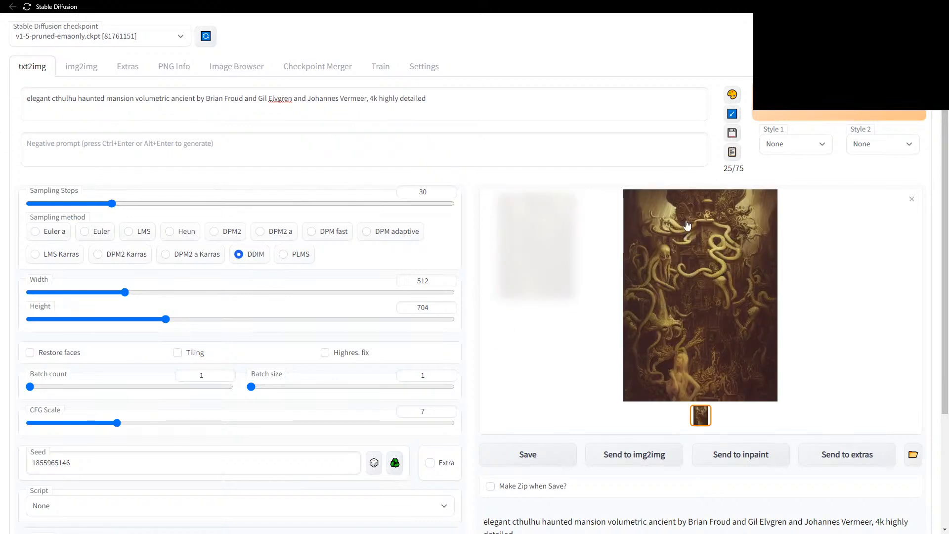
click(240, 67)
Preview the first and fourth saved images in the browser, then return to txt2img.
click(339, 358)
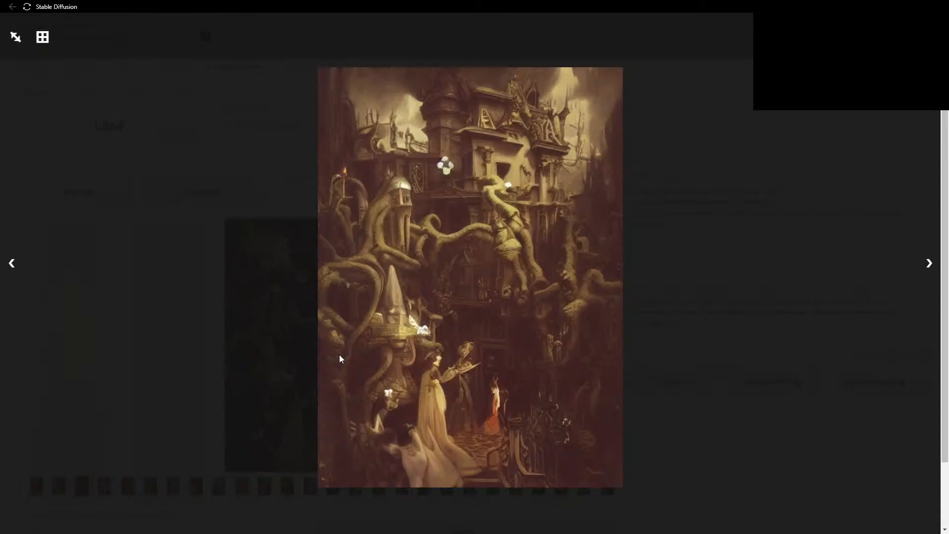
click(600, 300)
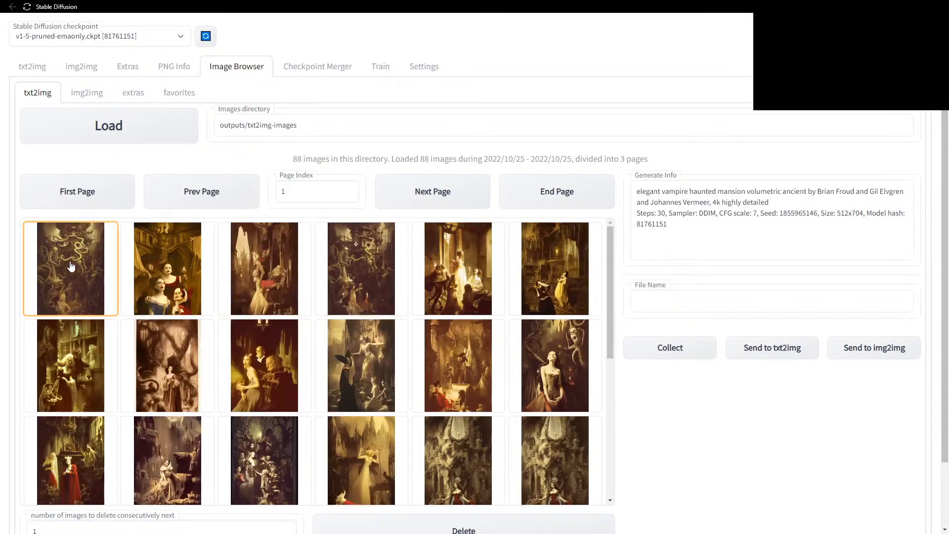
click(71, 266)
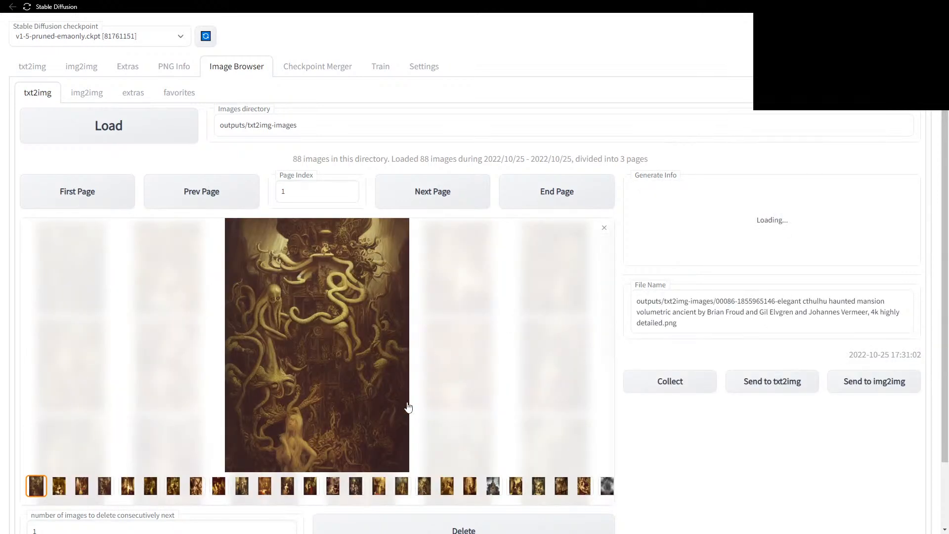
click(314, 342)
click(351, 276)
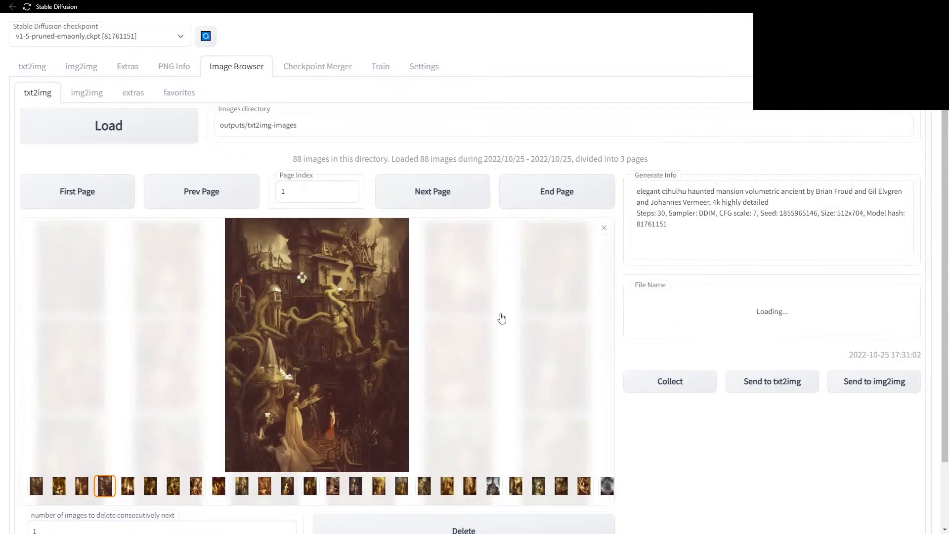
click(314, 342)
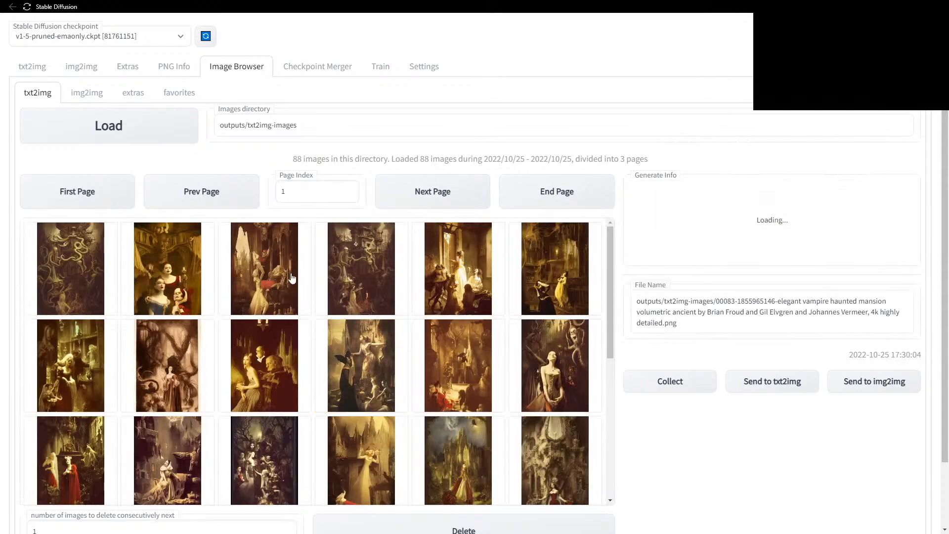
click(33, 68)
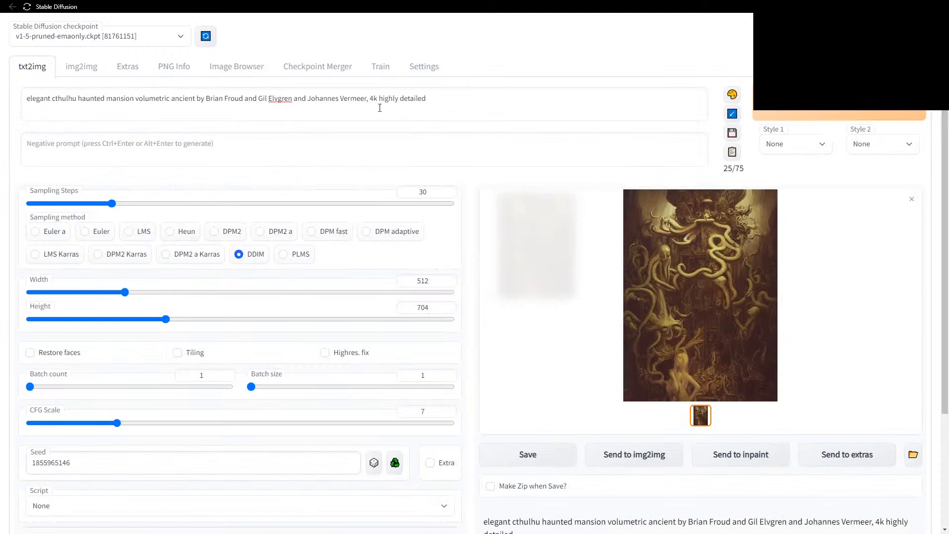
Add correctly spelled 'tentacles' after 'cthulhu' and raise Sampling Steps to 50.
text(tenticles)
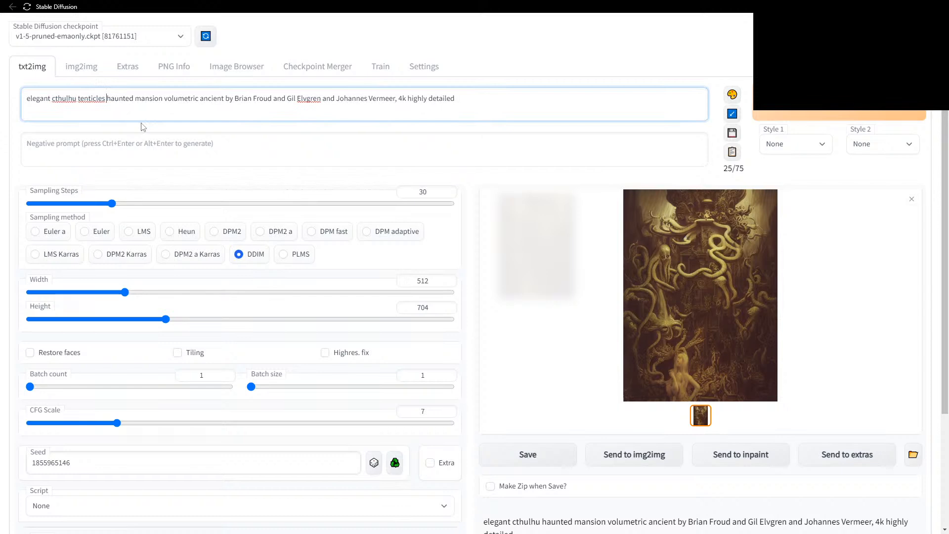
right_click(94, 103)
click(114, 109)
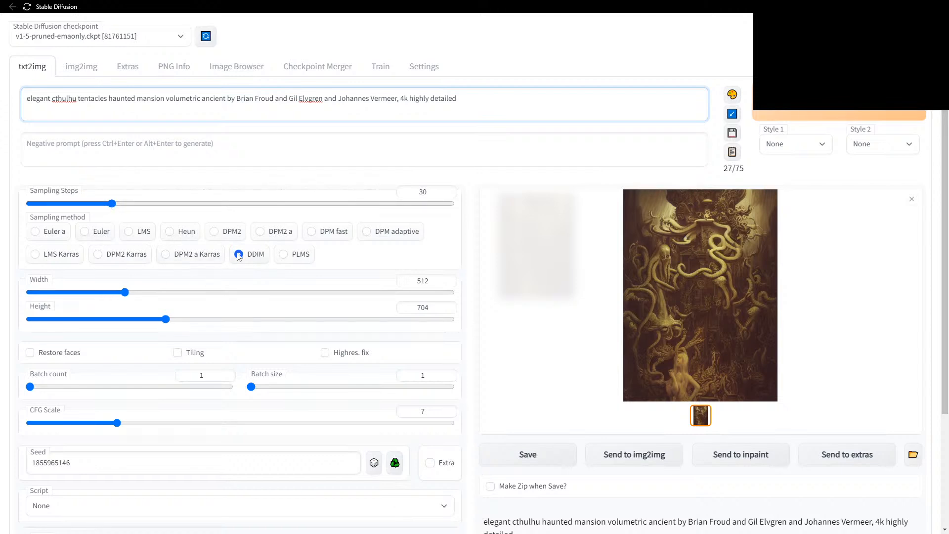
drag(127, 203, 169, 202)
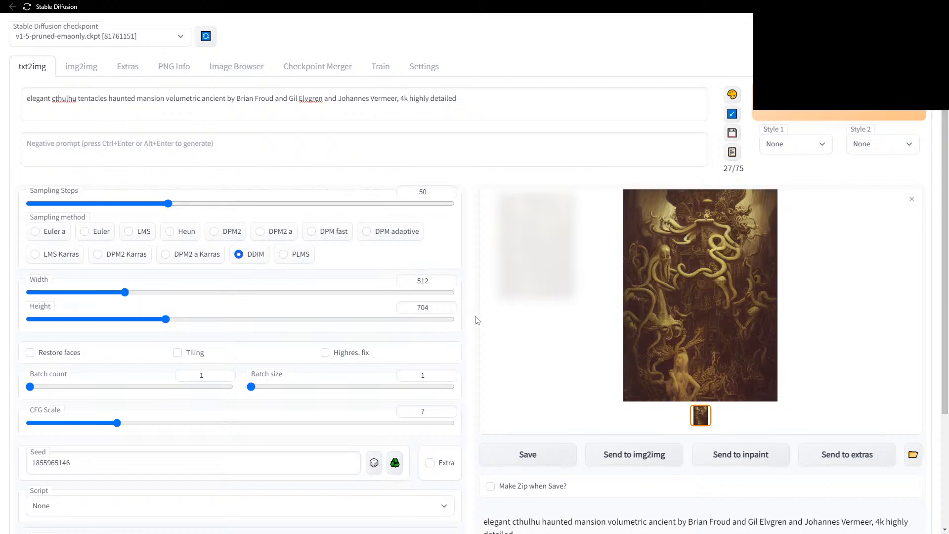
Tick Extra beside Seed and set Variation strength to 0.2, variation seed staying -1.
scroll(477, 321, down, 1)
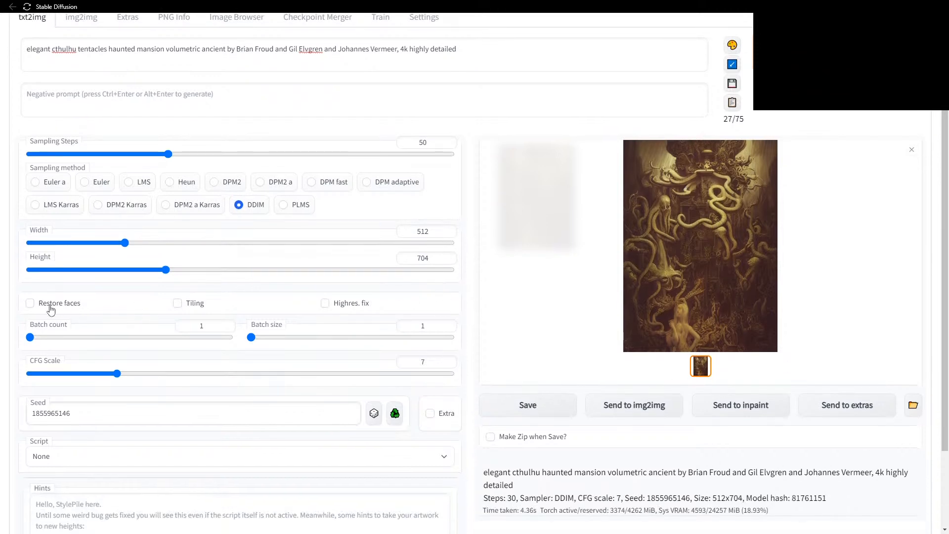
scroll(292, 358, down, 1)
scroll(445, 304, up, 2)
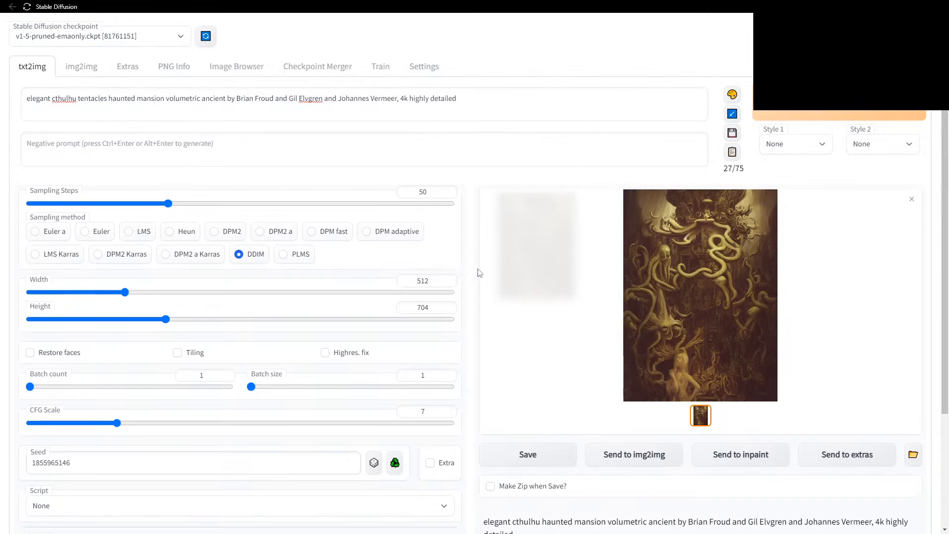
scroll(473, 285, down, 3)
click(430, 316)
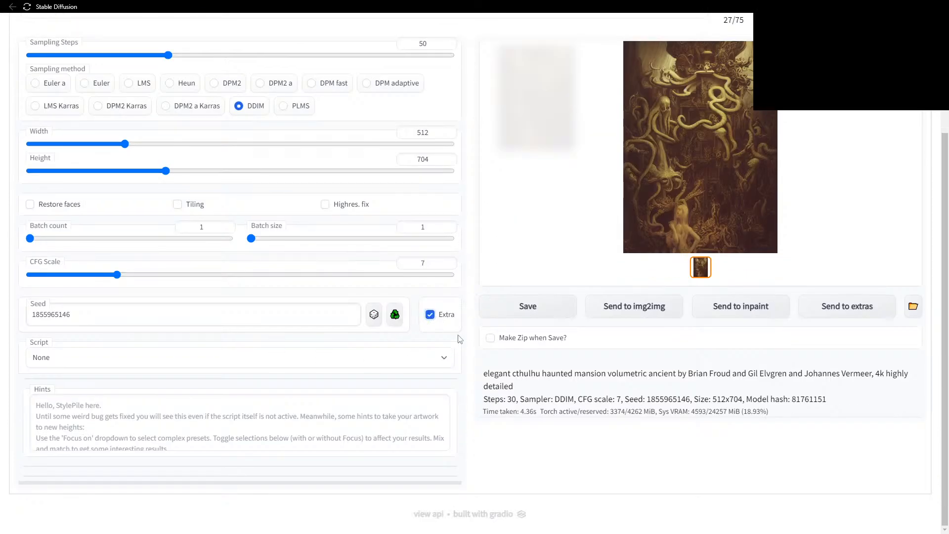
scroll(469, 334, down, 1)
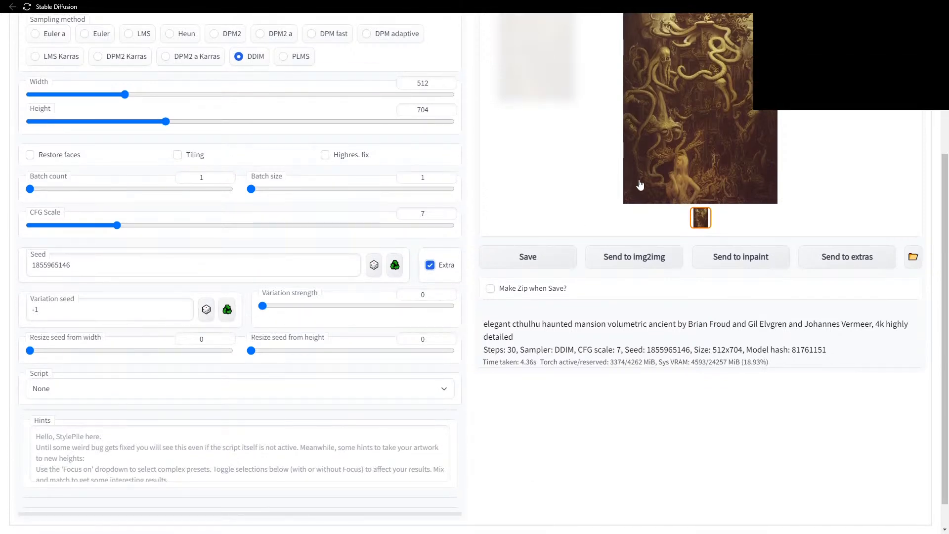
drag(263, 306, 301, 308)
scroll(473, 294, up, 2)
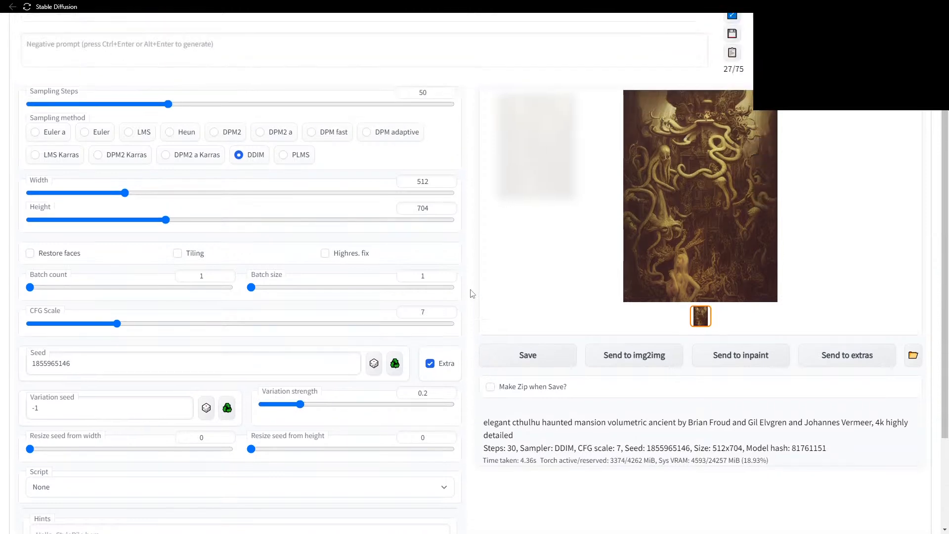
scroll(115, 381, down, 1)
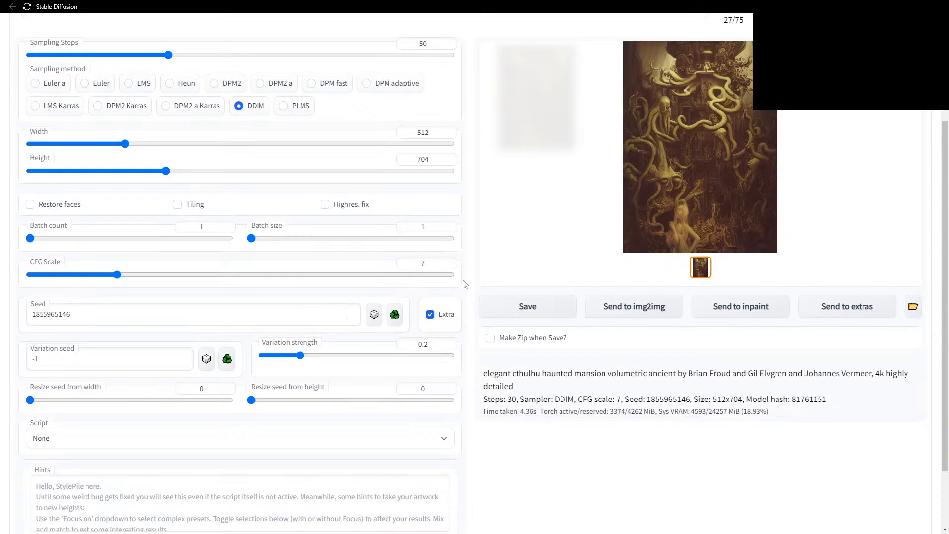
scroll(466, 284, up, 3)
Run Generate forever to render cthulhu mansion variants at variation strength 0.2.
right_click(831, 96)
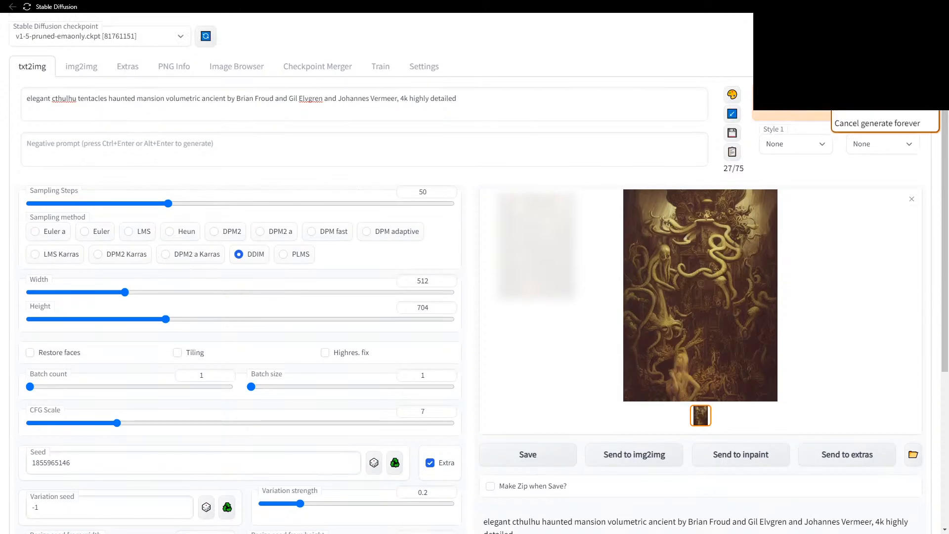
click(858, 106)
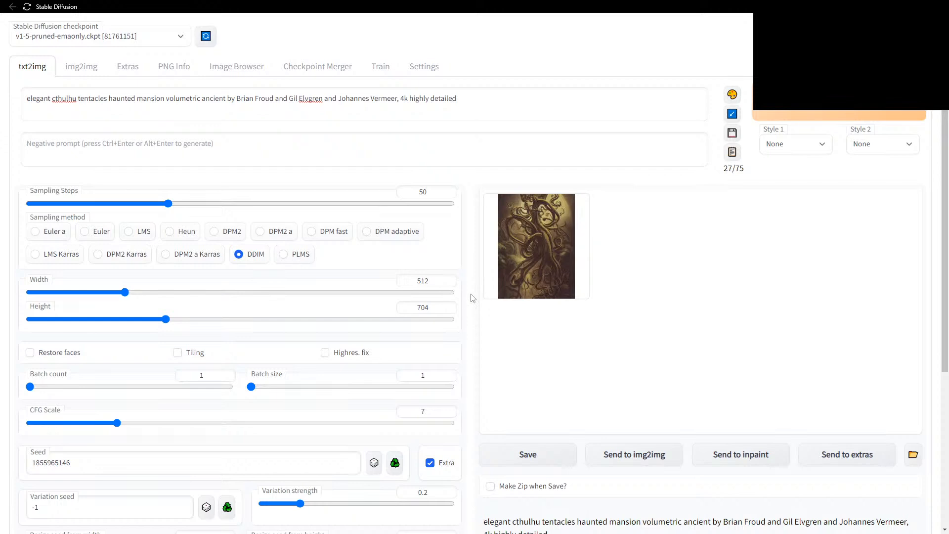
right_click(788, 115)
click(801, 123)
Cancel Generate forever to stop the endless image generation.
right_click(798, 95)
click(810, 120)
right_click(814, 100)
click(826, 124)
right_click(828, 112)
click(836, 129)
right_click(830, 97)
click(841, 129)
right_click(838, 107)
click(853, 134)
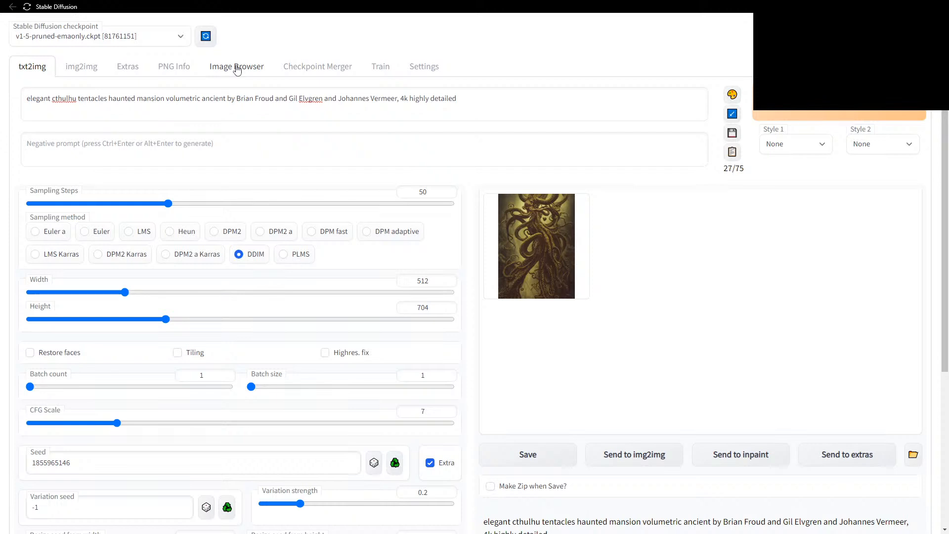
Send the saved vampire haunted mansion image from Image Browser to txt2img, restoring its prompt and 30 steps.
click(237, 70)
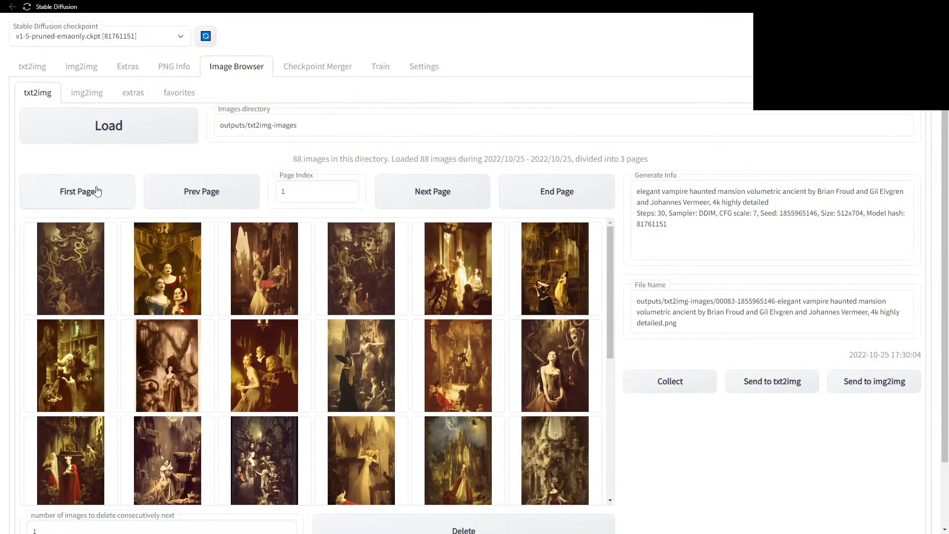
click(78, 276)
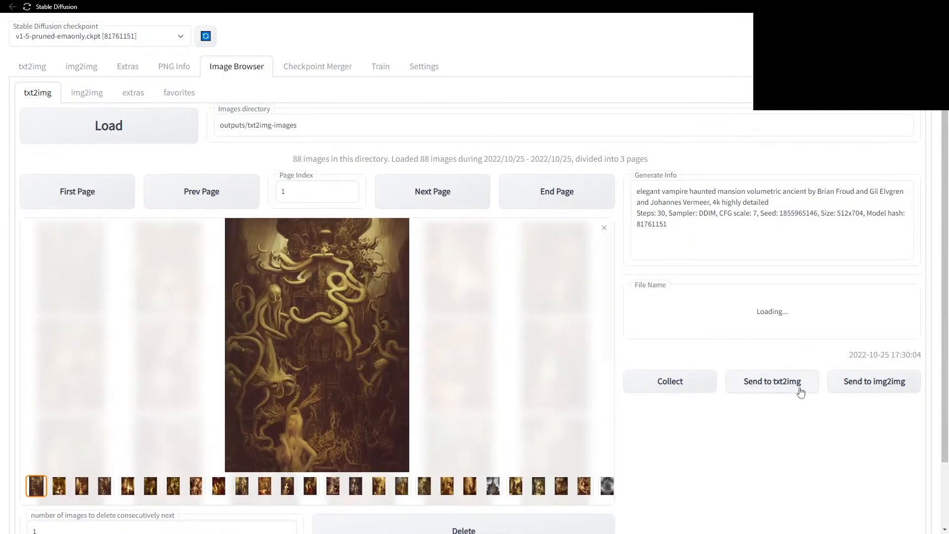
click(779, 386)
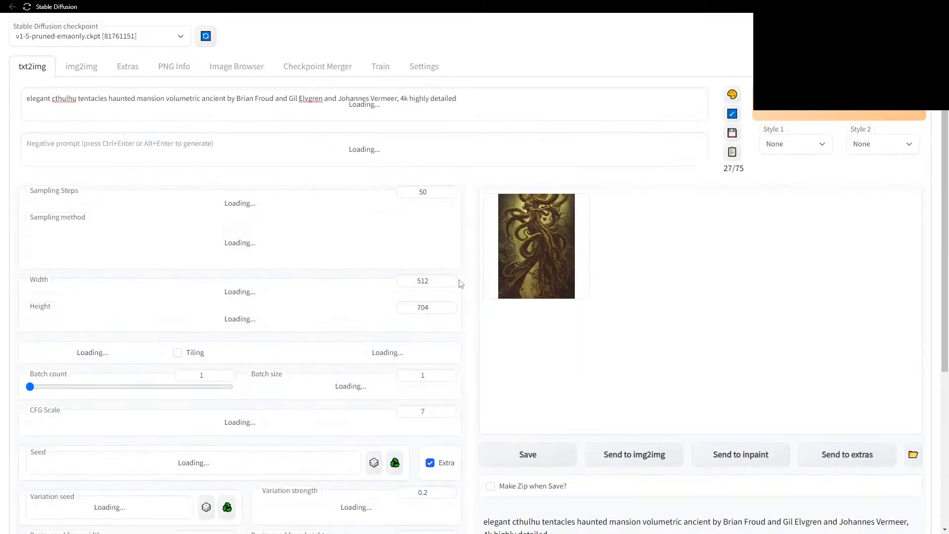
scroll(472, 292, down, 2)
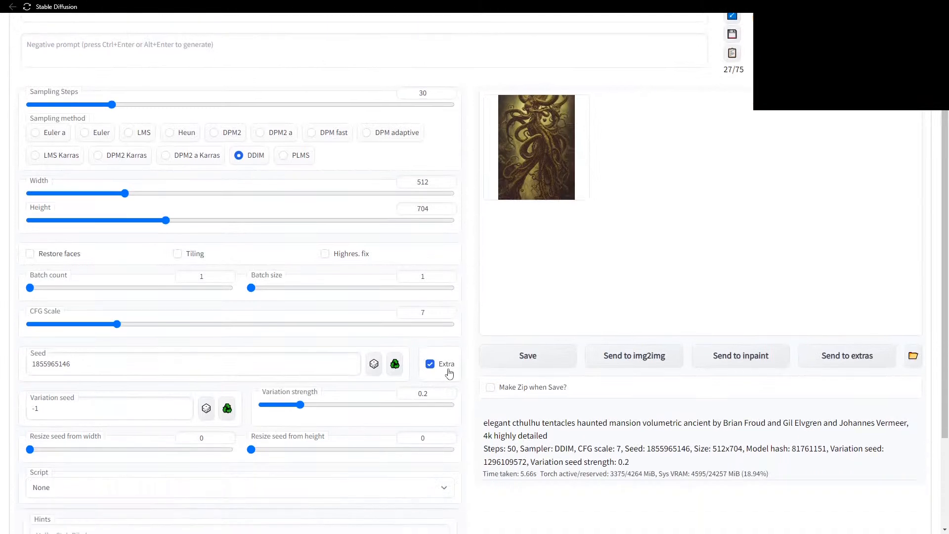
drag(300, 405, 281, 407)
scroll(473, 283, up, 2)
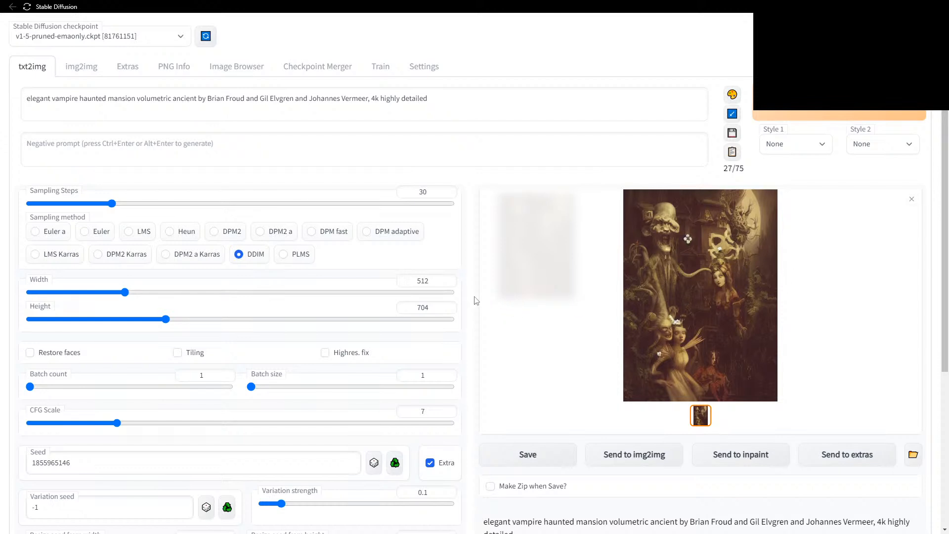
Drop variation strength from 0.1 to 0.02 and raise batch count to 10.
scroll(473, 297, down, 1)
scroll(473, 297, down, 3)
drag(281, 405, 265, 407)
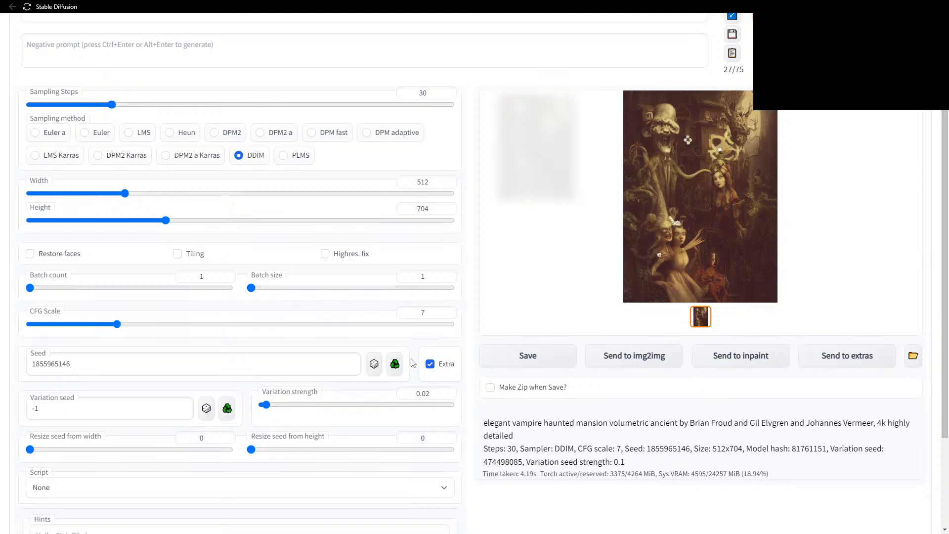
scroll(472, 294, up, 2)
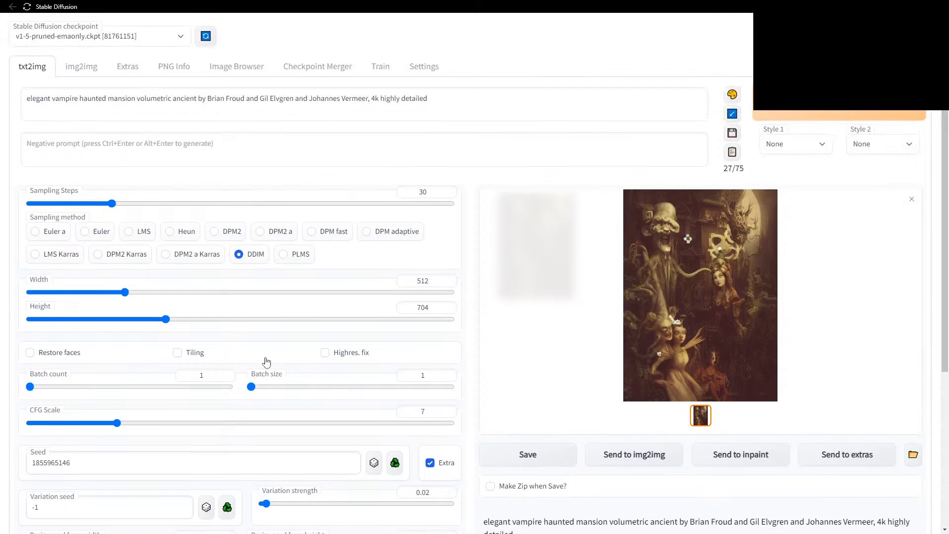
drag(29, 387, 49, 389)
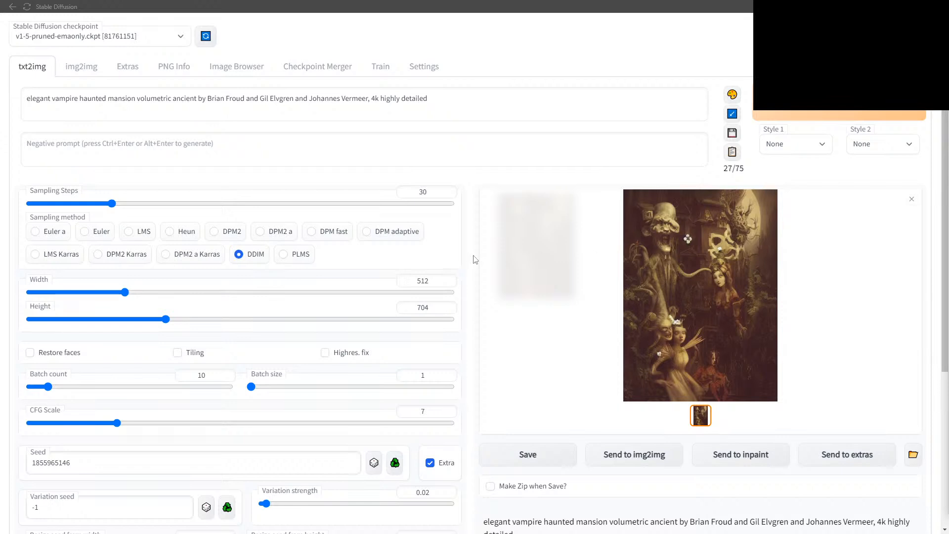
Generate the batch of 10 mansion variants at 0.02 variation strength, then close the enlarged preview.
scroll(474, 259, down, 1)
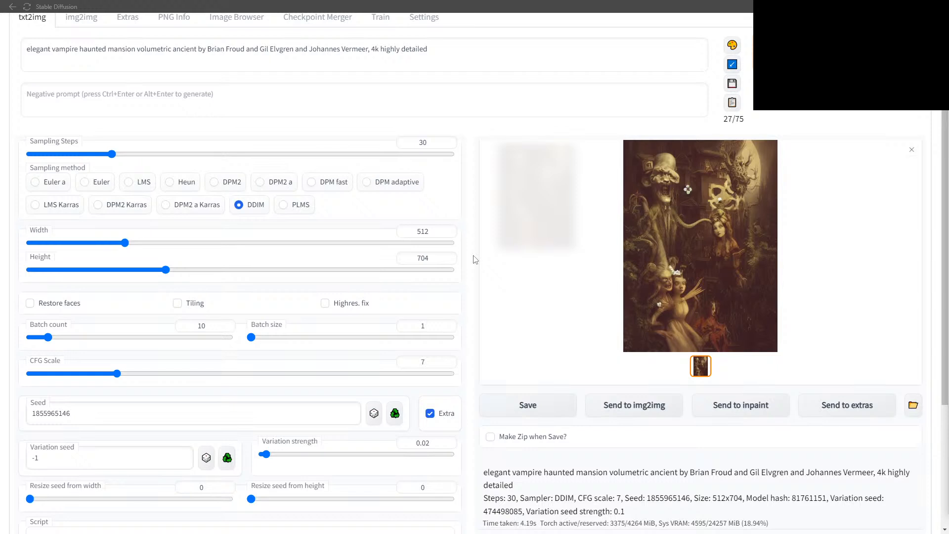
scroll(473, 259, up, 1)
click(796, 116)
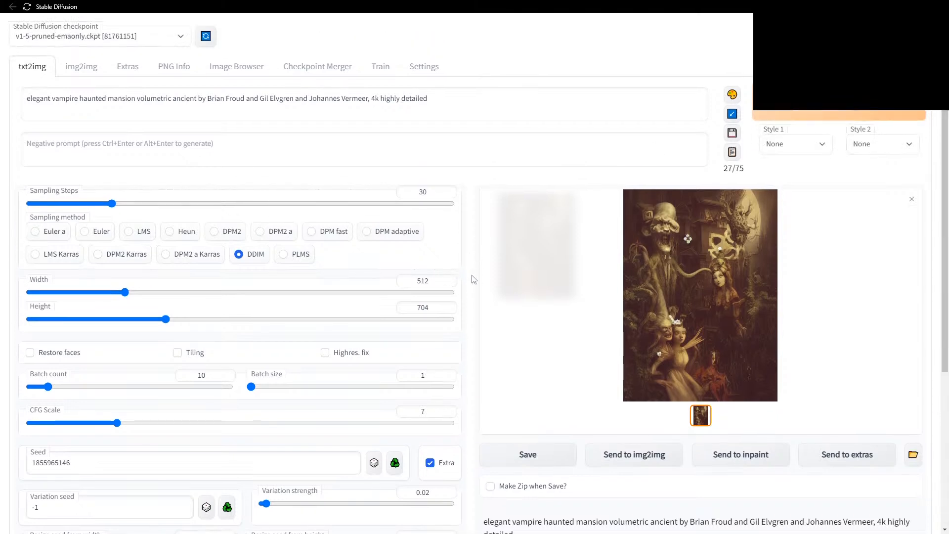
scroll(473, 280, down, 1)
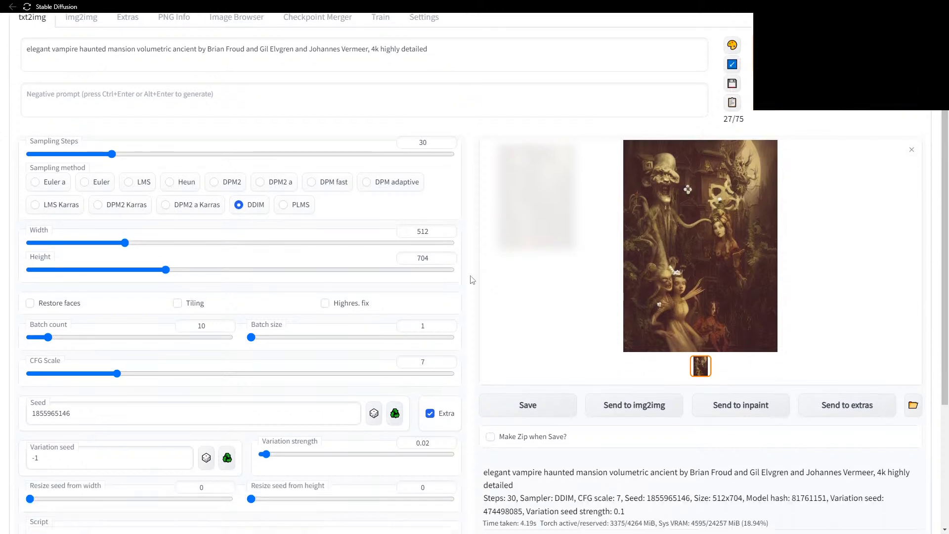
click(912, 150)
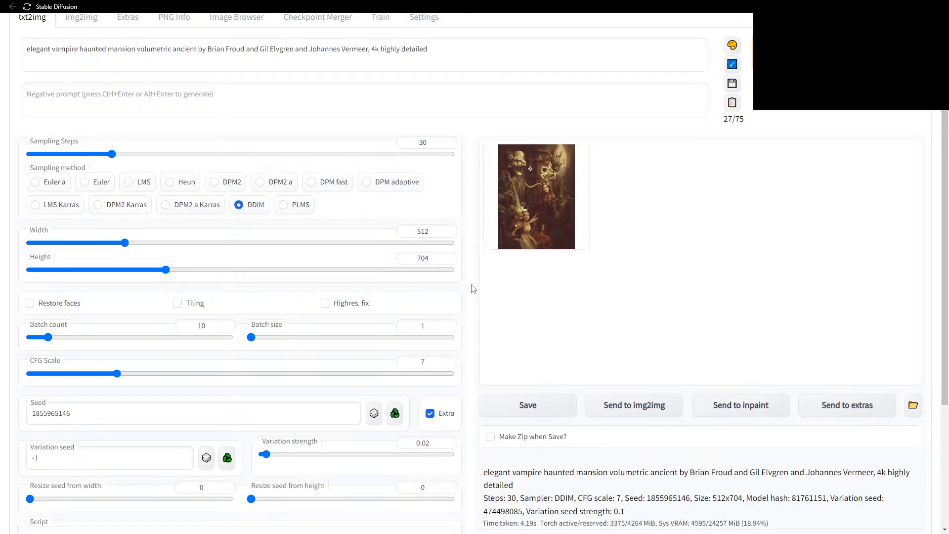
scroll(473, 289, down, 1)
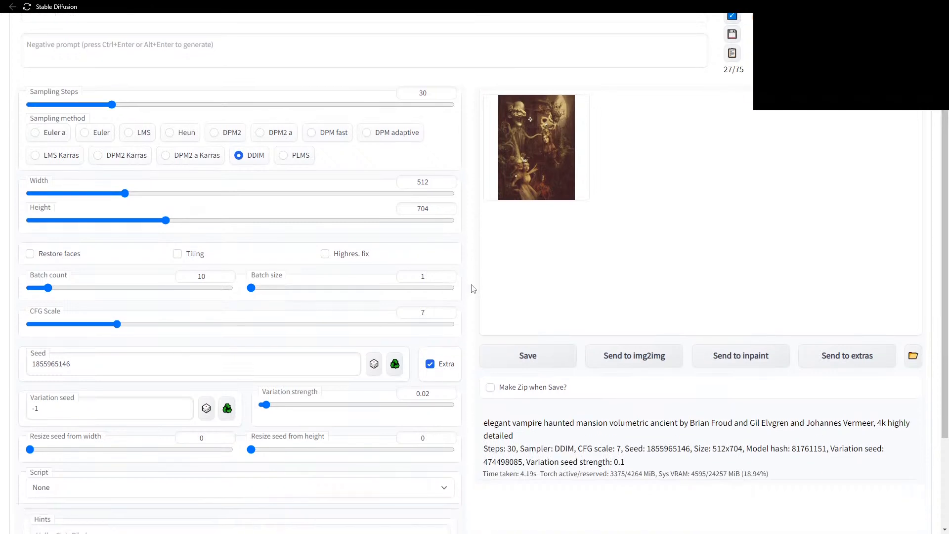
scroll(473, 289, up, 2)
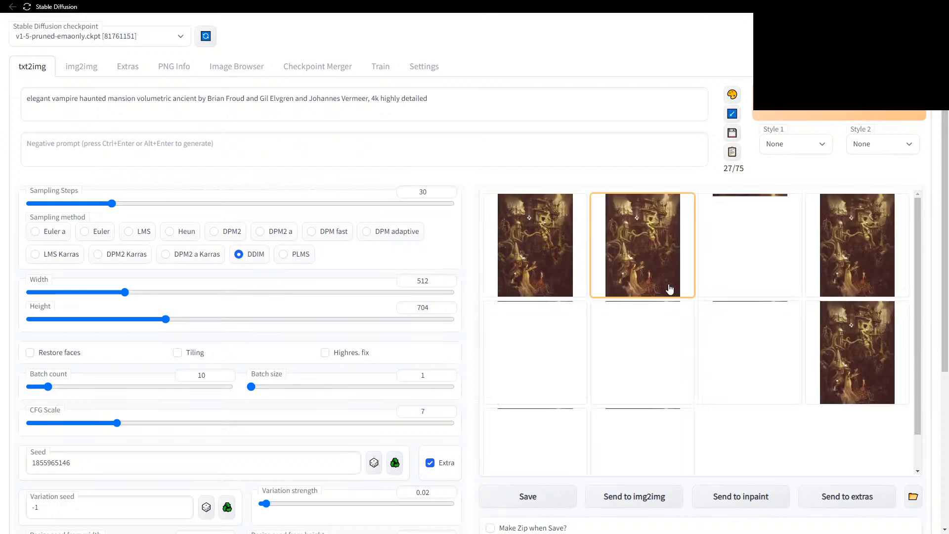
Enlarge a result and page through all ten 0.02-strength variants, wrapping around past the last.
click(566, 259)
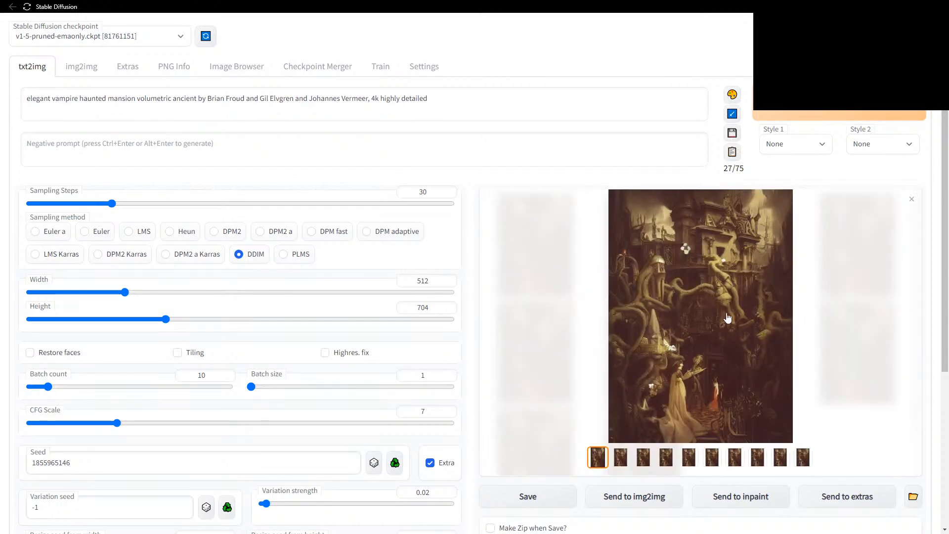
click(841, 339)
click(842, 339)
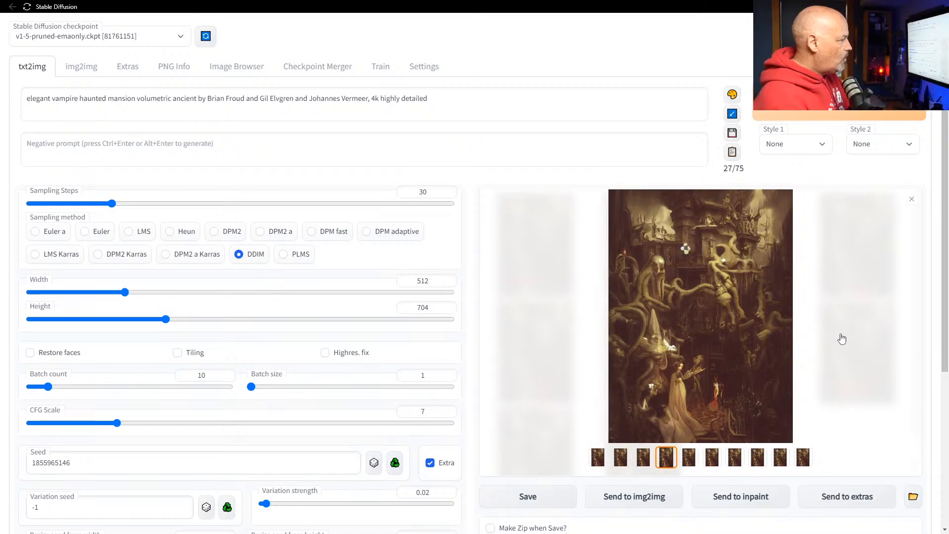
click(756, 337)
click(757, 337)
click(756, 336)
click(820, 356)
click(845, 361)
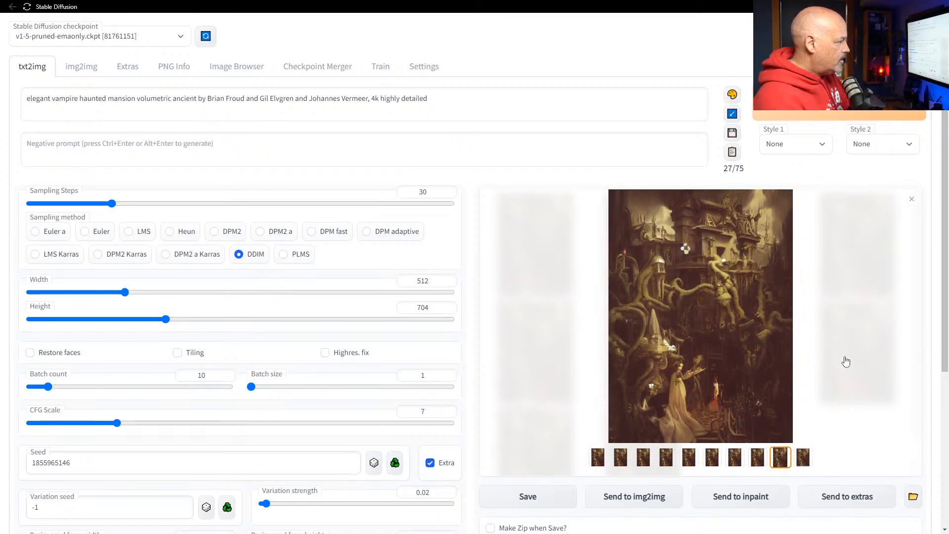
click(846, 361)
click(846, 361)
click(846, 362)
click(846, 361)
click(846, 361)
click(845, 361)
click(845, 361)
Raise variation strength from 0.02 to 0.1, generate ten new variants, and return to the thumbnail grid.
drag(265, 503, 280, 504)
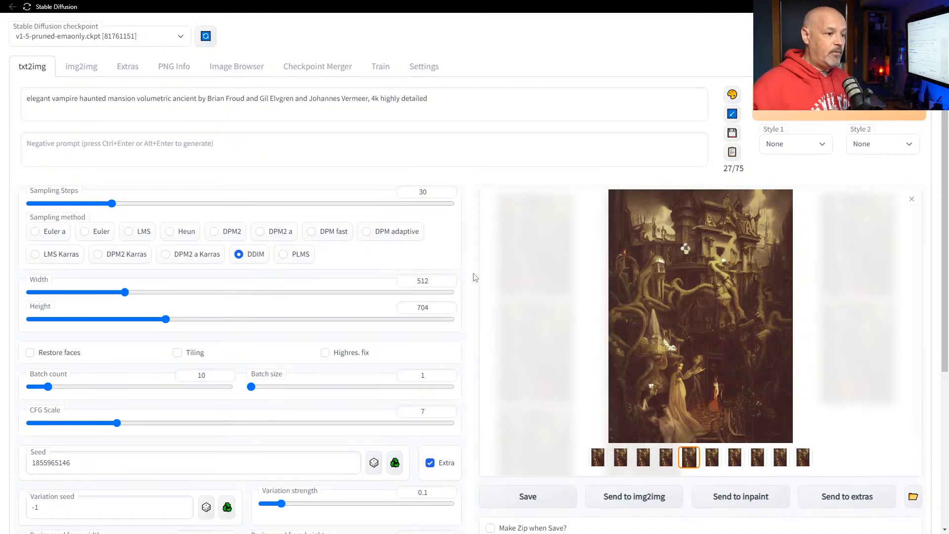
key(Escape)
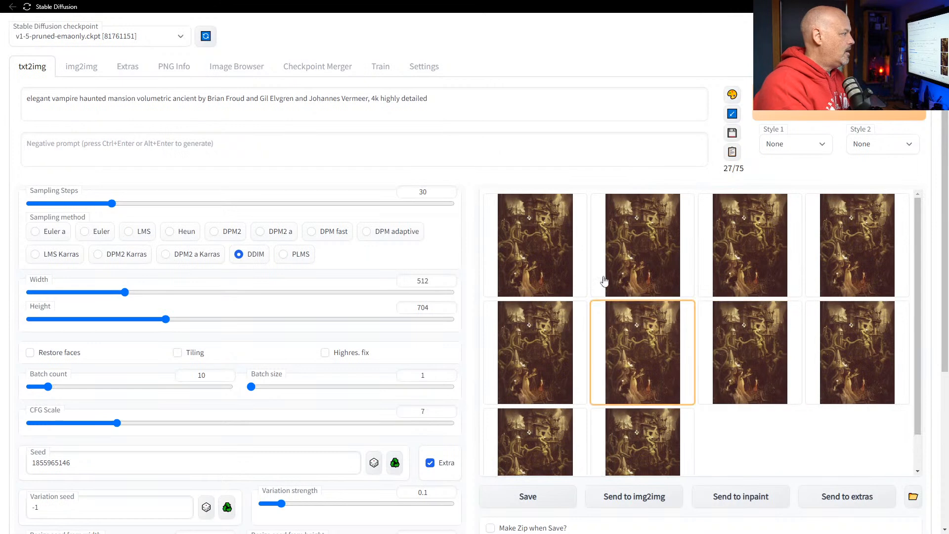
Enlarge the first 0.1-strength variant and page through all ten, wrapping back to the first.
click(528, 259)
click(824, 318)
click(825, 318)
click(819, 316)
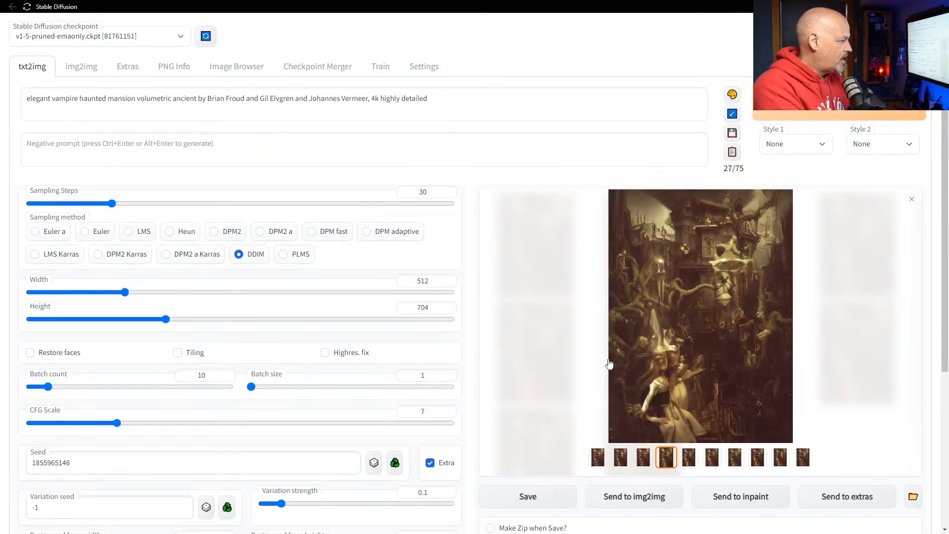
click(783, 389)
click(783, 389)
click(788, 361)
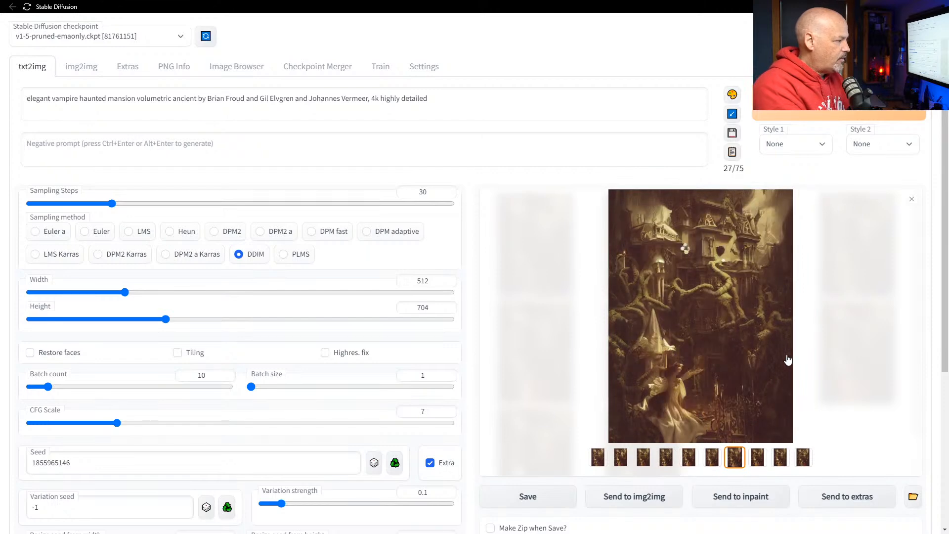
click(788, 360)
click(788, 360)
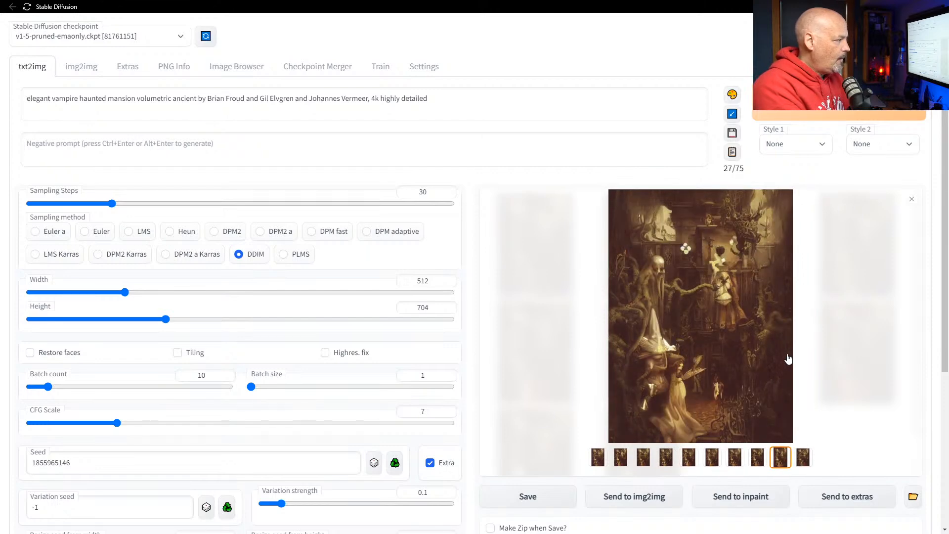
click(788, 360)
click(788, 359)
Page again through variants two to nine, leaving batch count at 10.
click(830, 359)
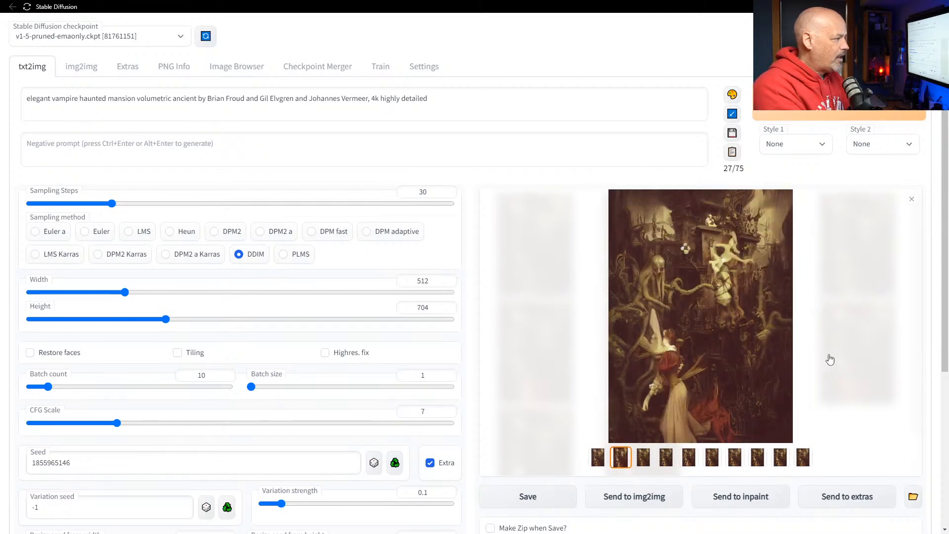
click(830, 360)
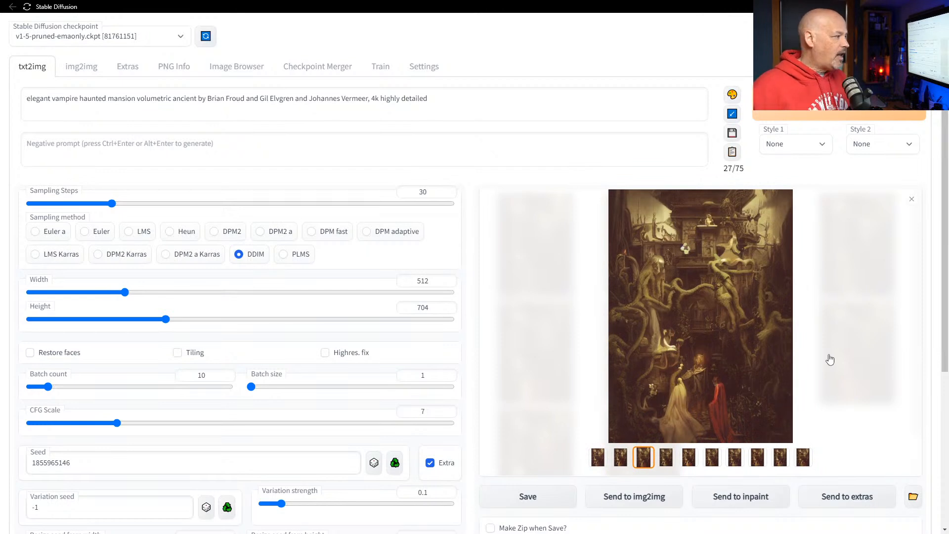
click(830, 360)
click(830, 360)
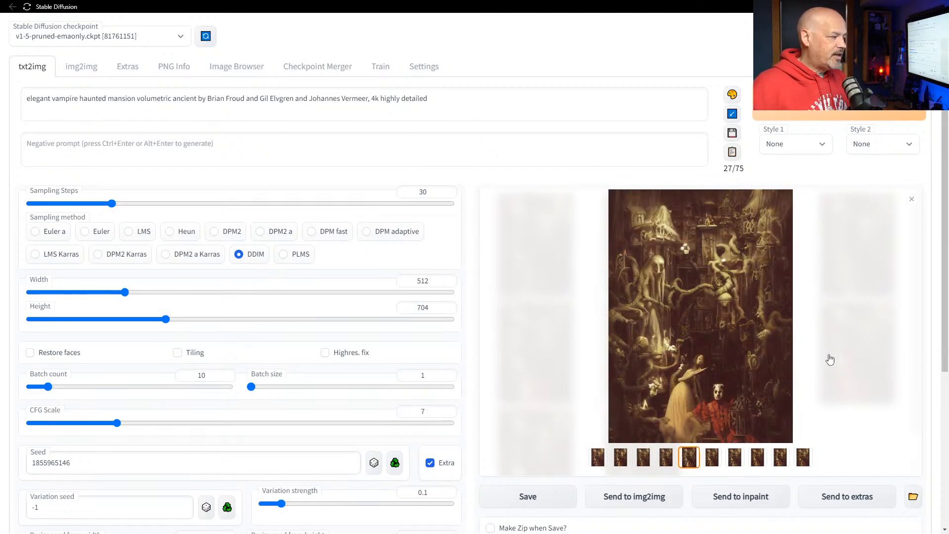
click(830, 359)
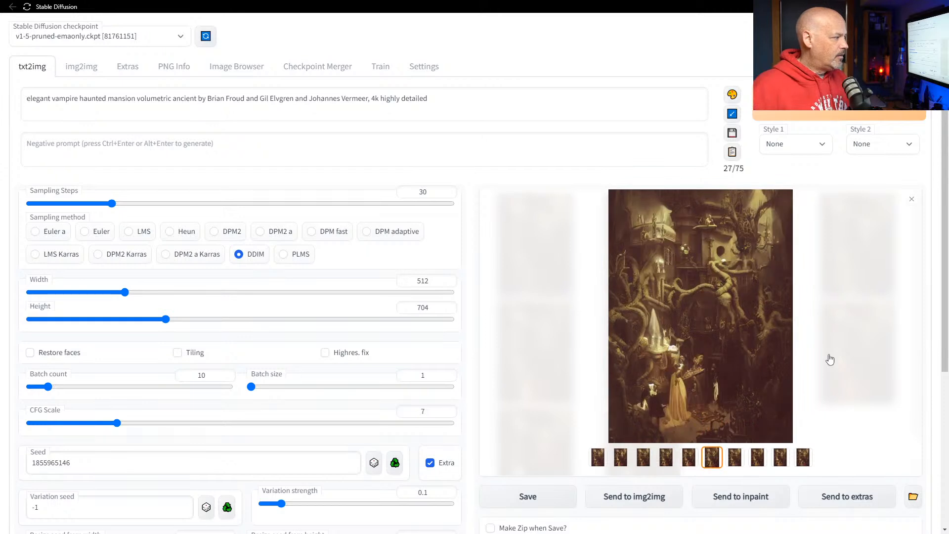
click(830, 359)
click(830, 359)
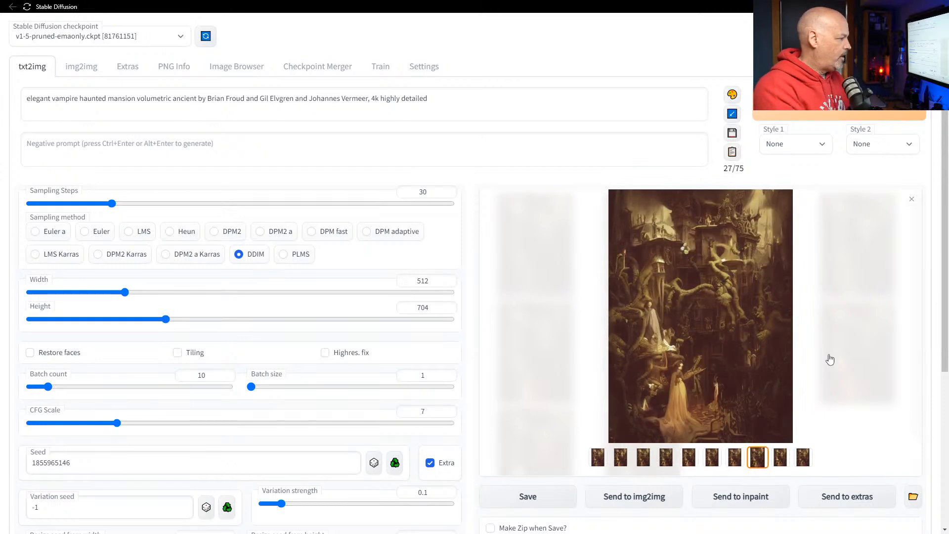
click(830, 360)
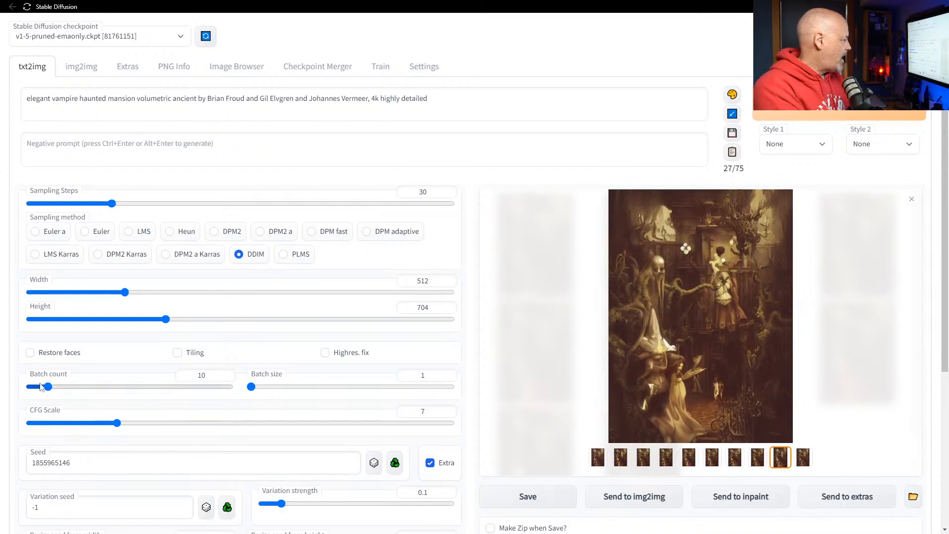
mouse_move(48, 386)
mouse_down()
mouse_move(201, 386)
mouse_move(50, 394)
mouse_up()
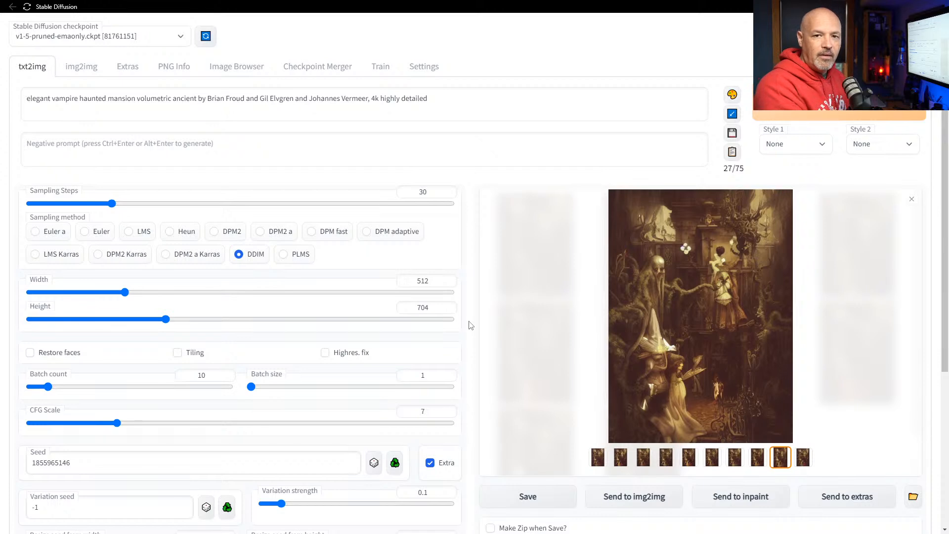
scroll(472, 324, down, 1)
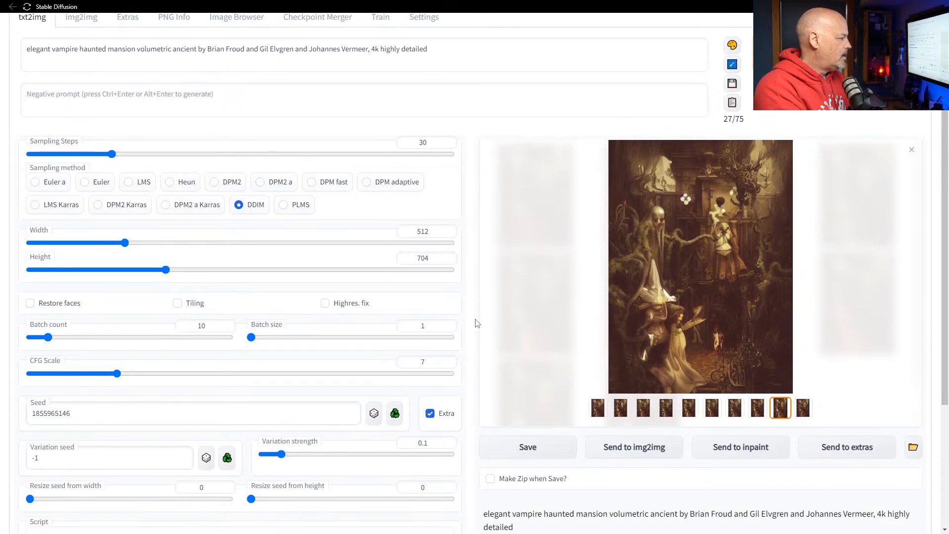
drag(284, 457, 289, 451)
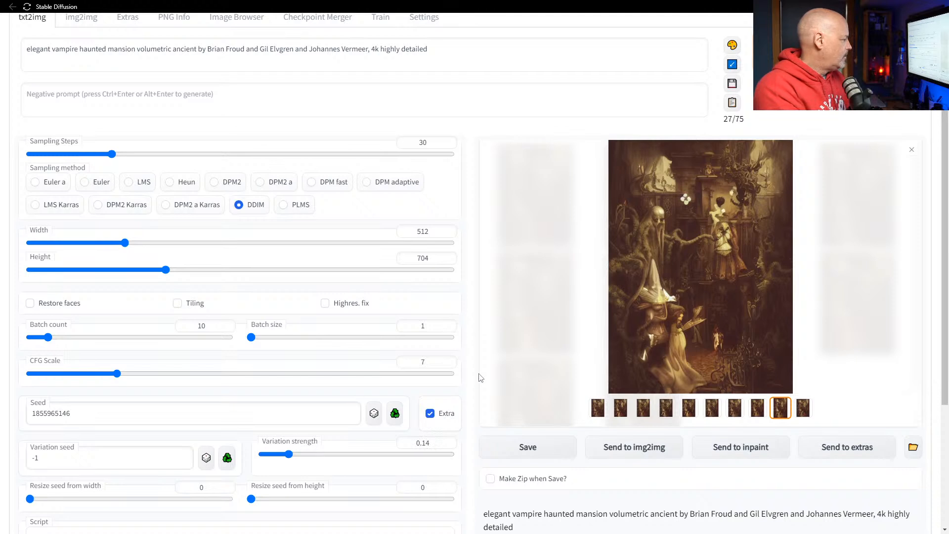
scroll(479, 378, up, 1)
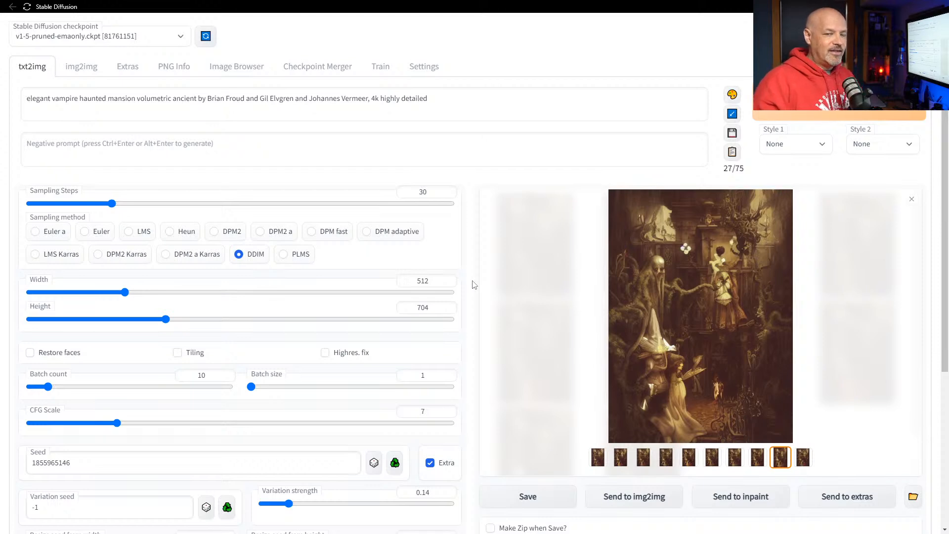
key(Escape)
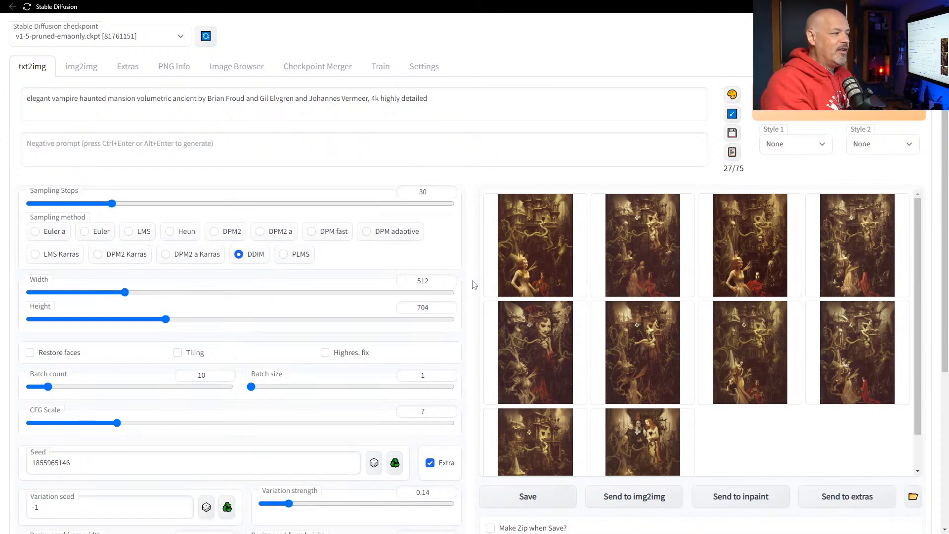
Enlarge the first 0.14-strength variant, then switch to the Chrome window showing a Facebook post.
click(507, 240)
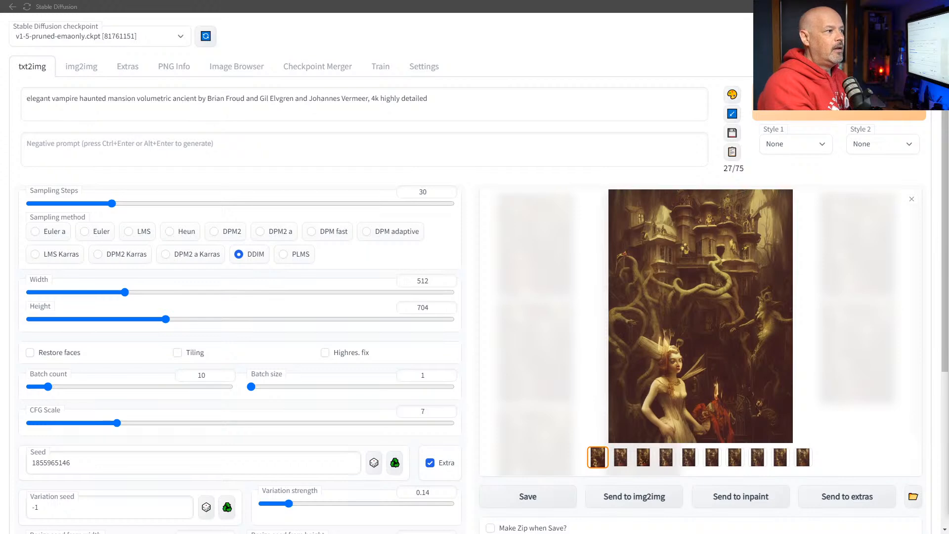
key(alt+Tab)
scroll(635, 286, down, 3)
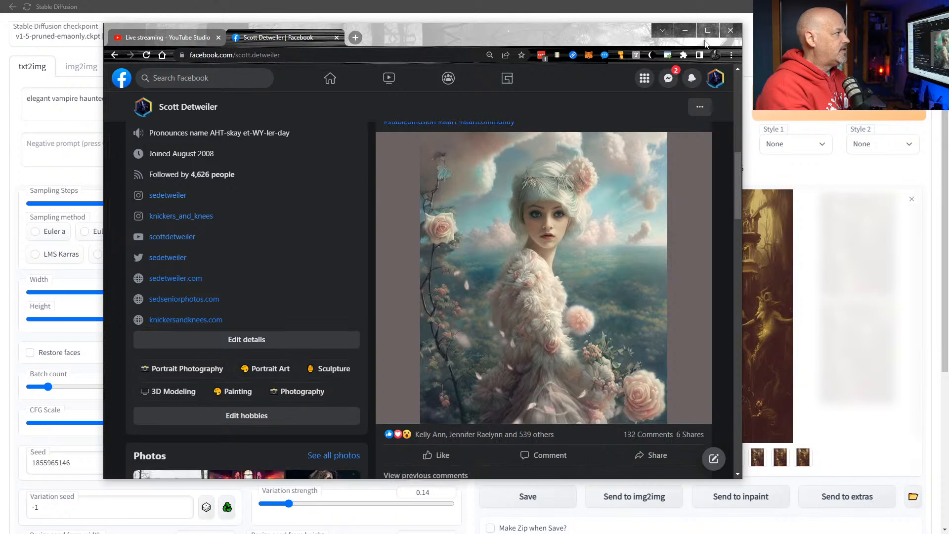
Drag the Facebook Chrome window down and right, mostly off-screen, revealing Stable Diffusion.
drag(553, 39, 948, 99)
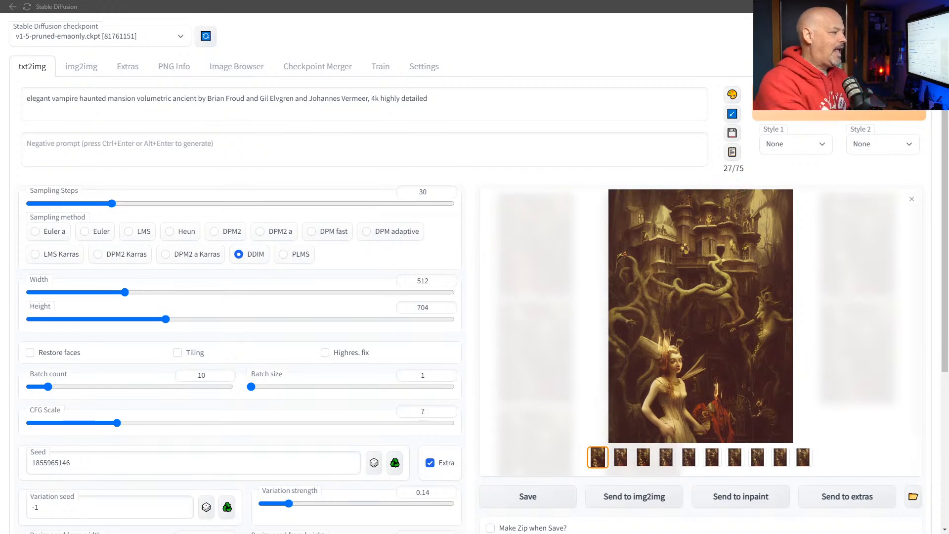
Browse all ten 0.14-strength variants enlarged, ending on the tenth vampire couple among tentacles.
click(620, 457)
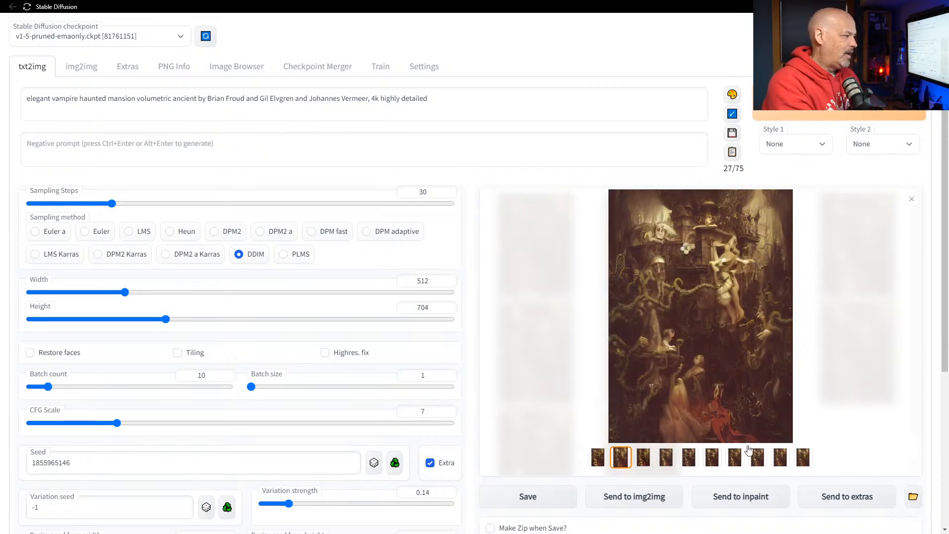
key(Right)
key(Right)
key(Right)
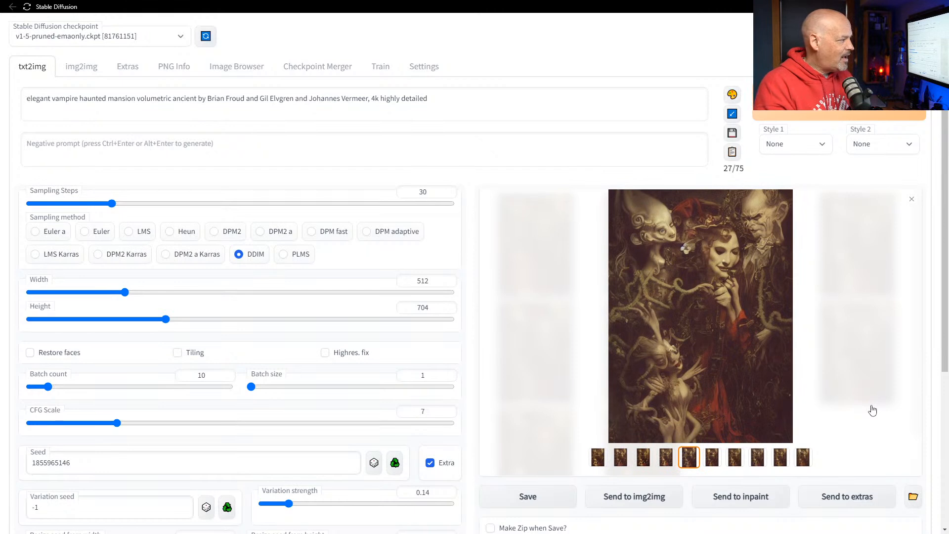
key(Right)
key(Right)
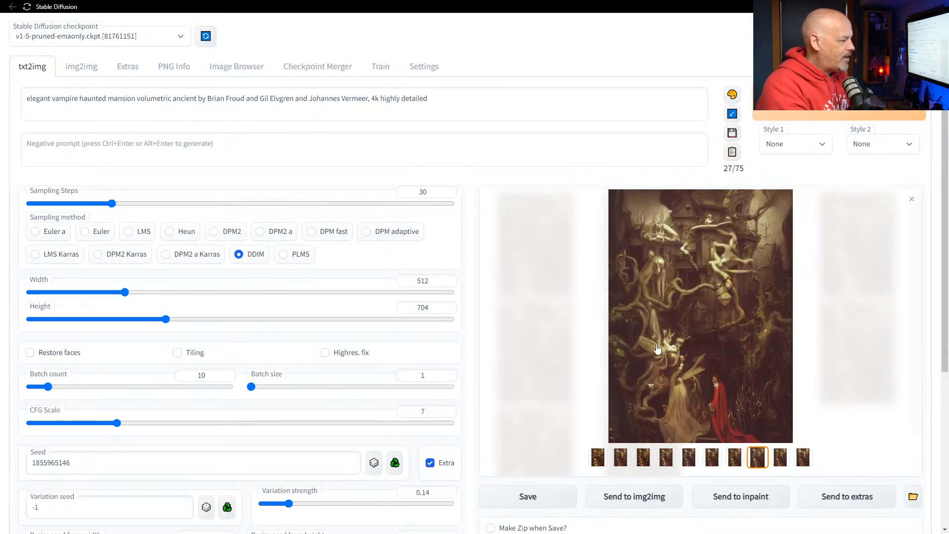
key(Right)
scroll(585, 394, down, 1)
key(Right)
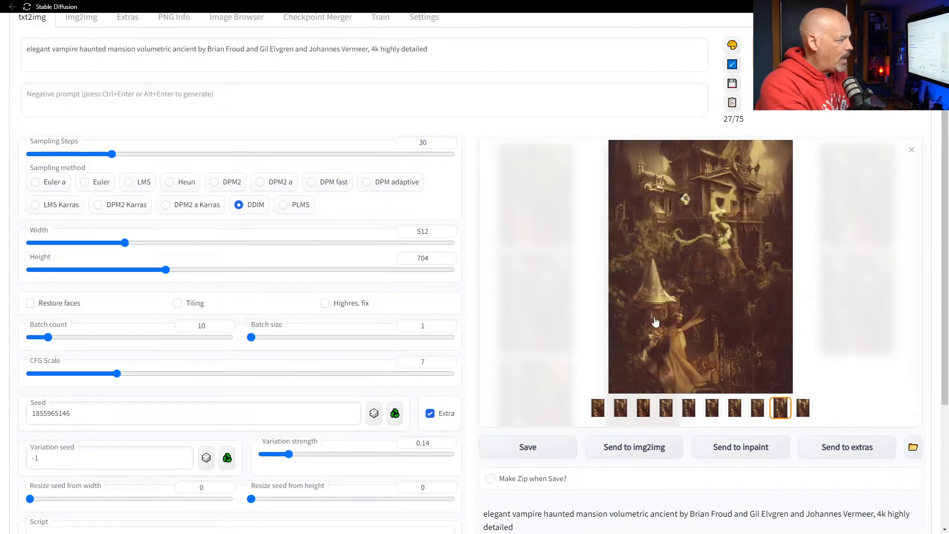
key(Right)
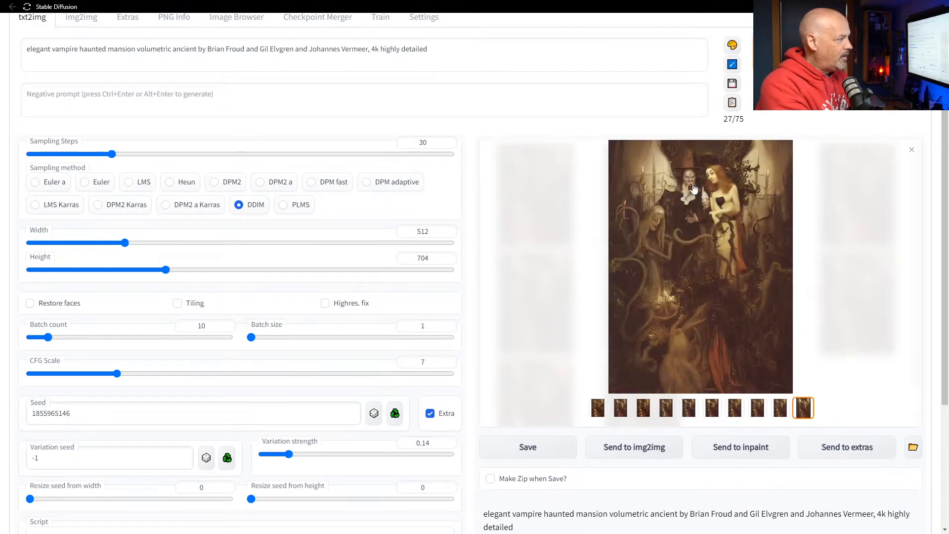
click(720, 238)
key(Right)
key(Left)
key(Left)
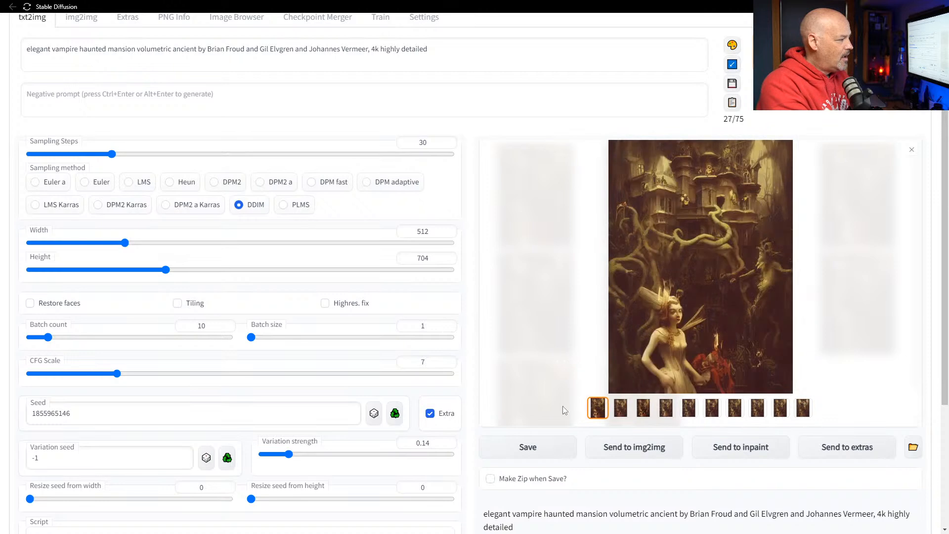
scroll(477, 287, up, 1)
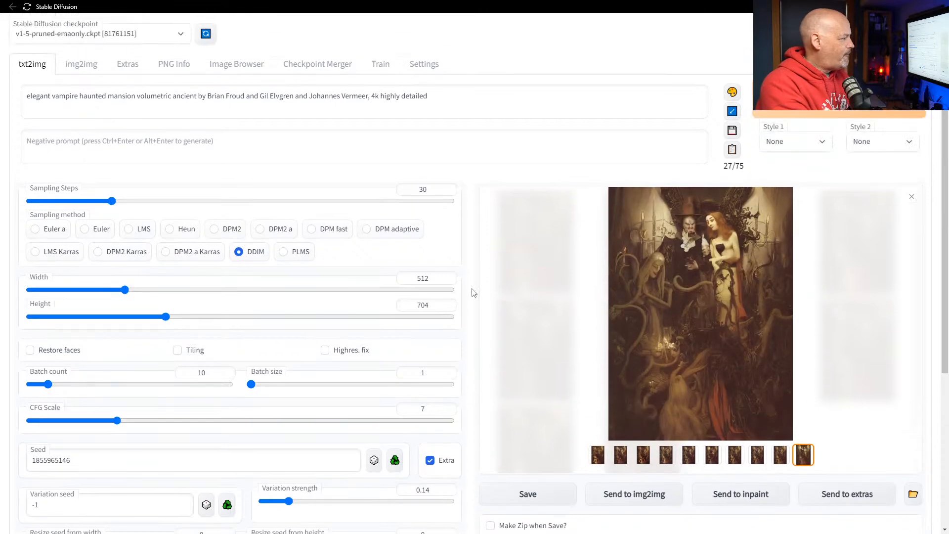